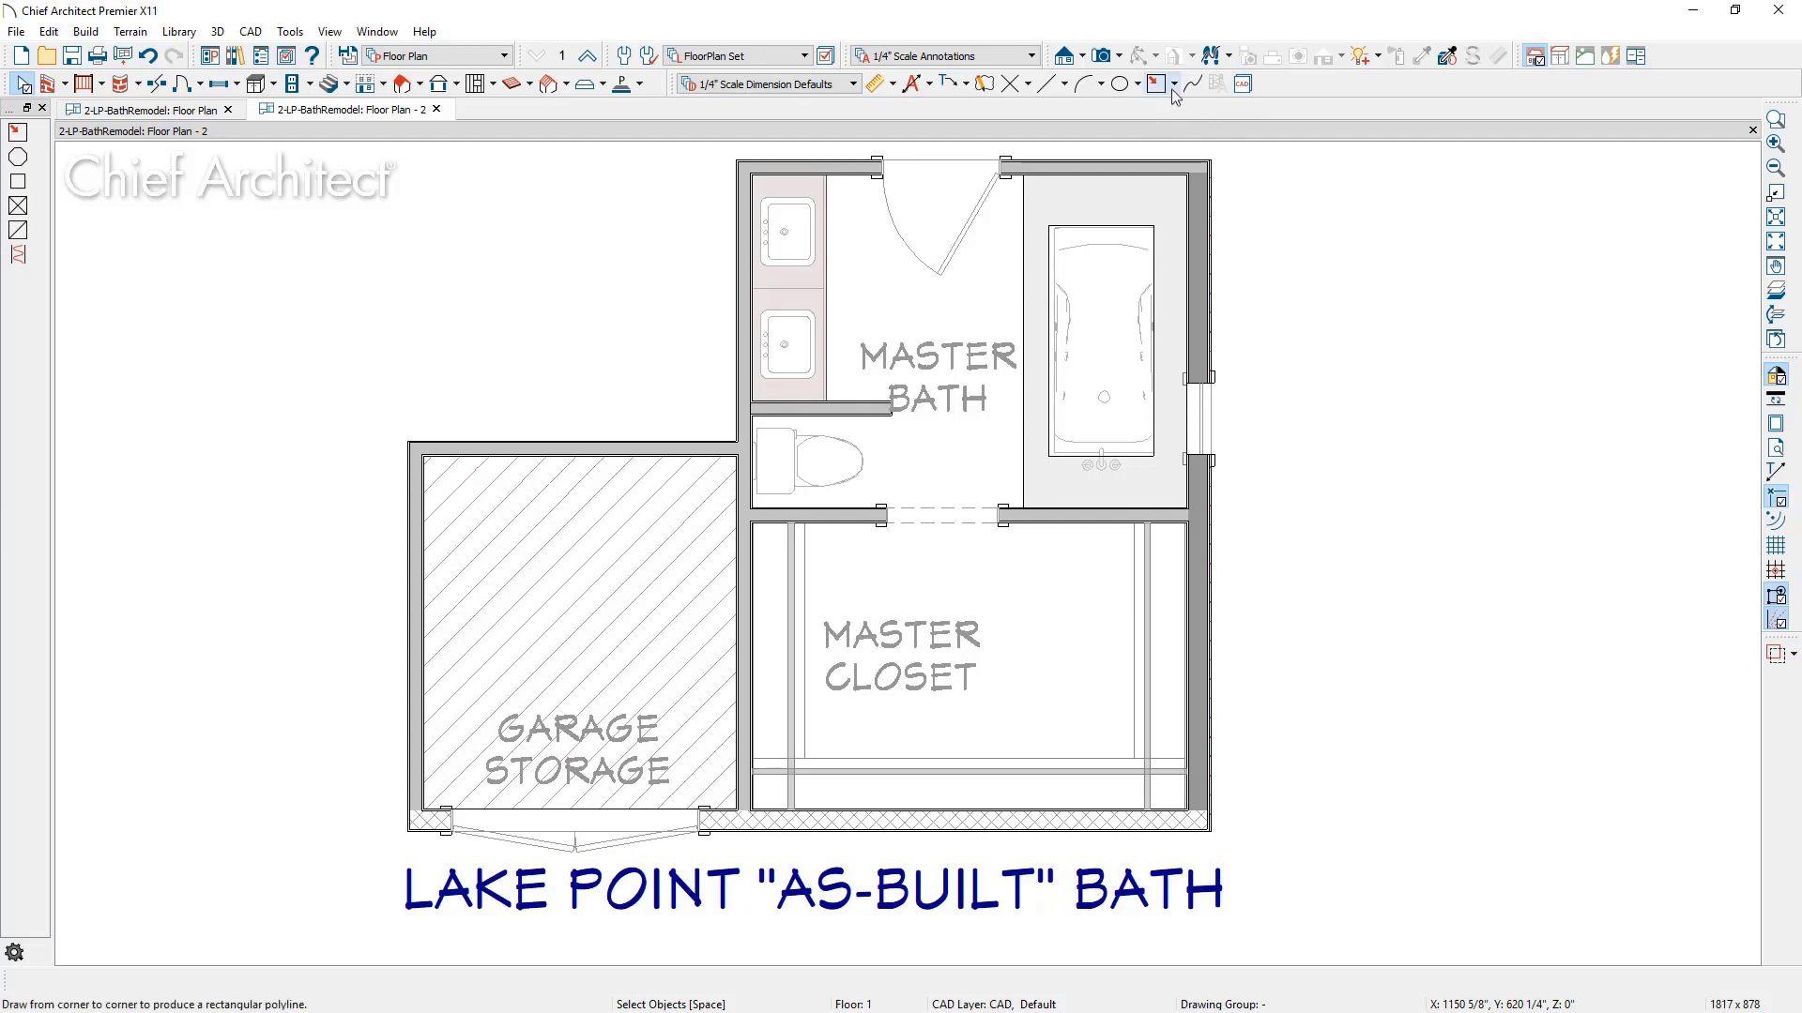
Draw a small horizontal rectangular polyline about 4'-5" corner to corner in the empty area beside the plan's lower exterior corner
click(1173, 84)
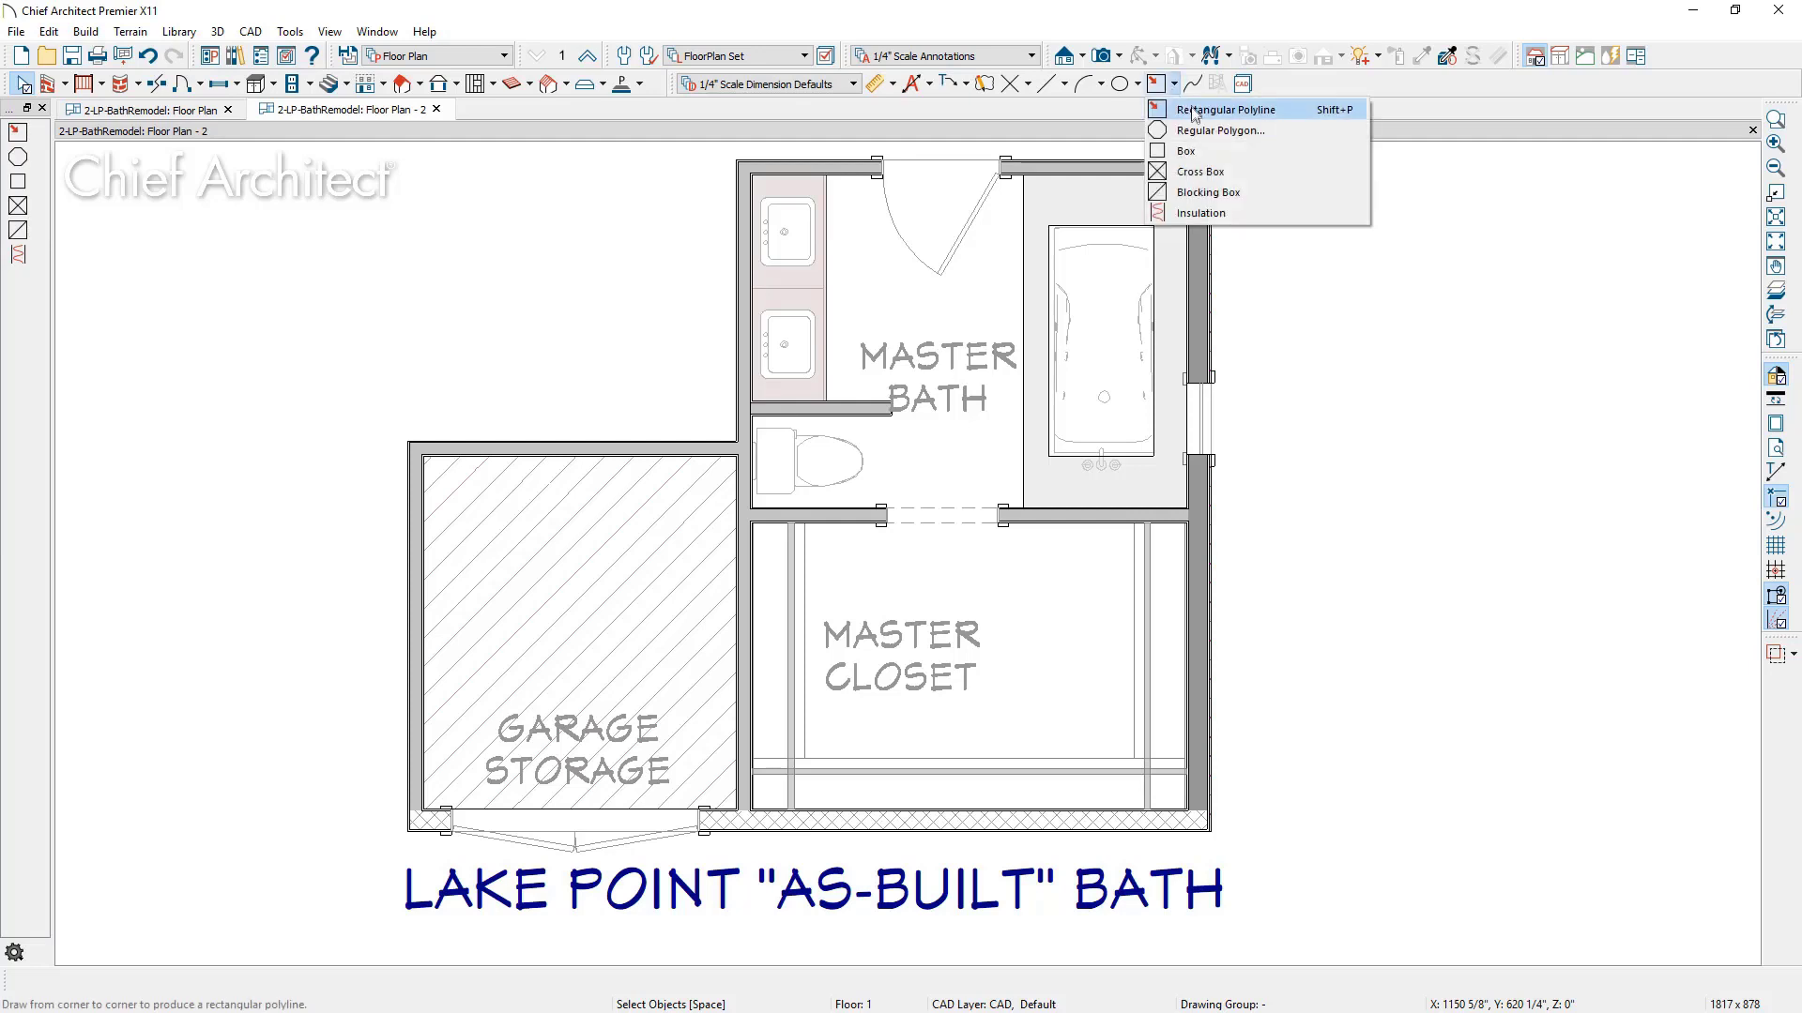
click(1211, 110)
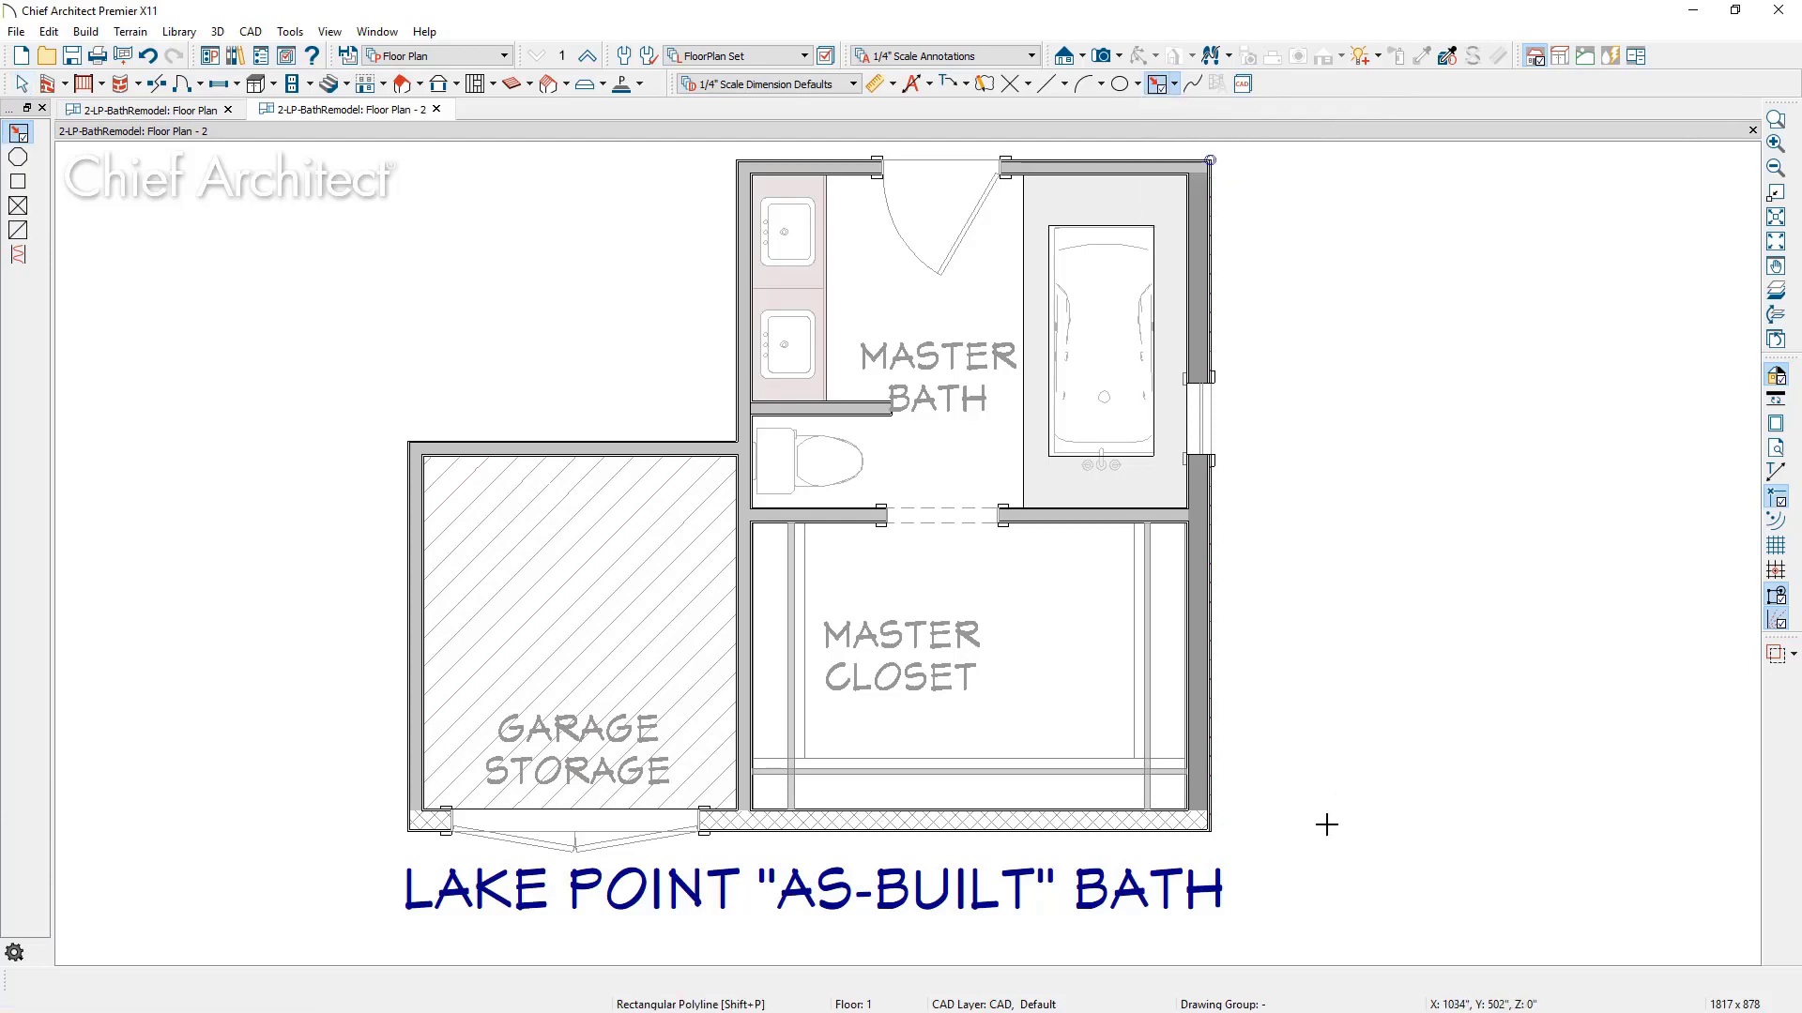
drag(1321, 822, 1498, 861)
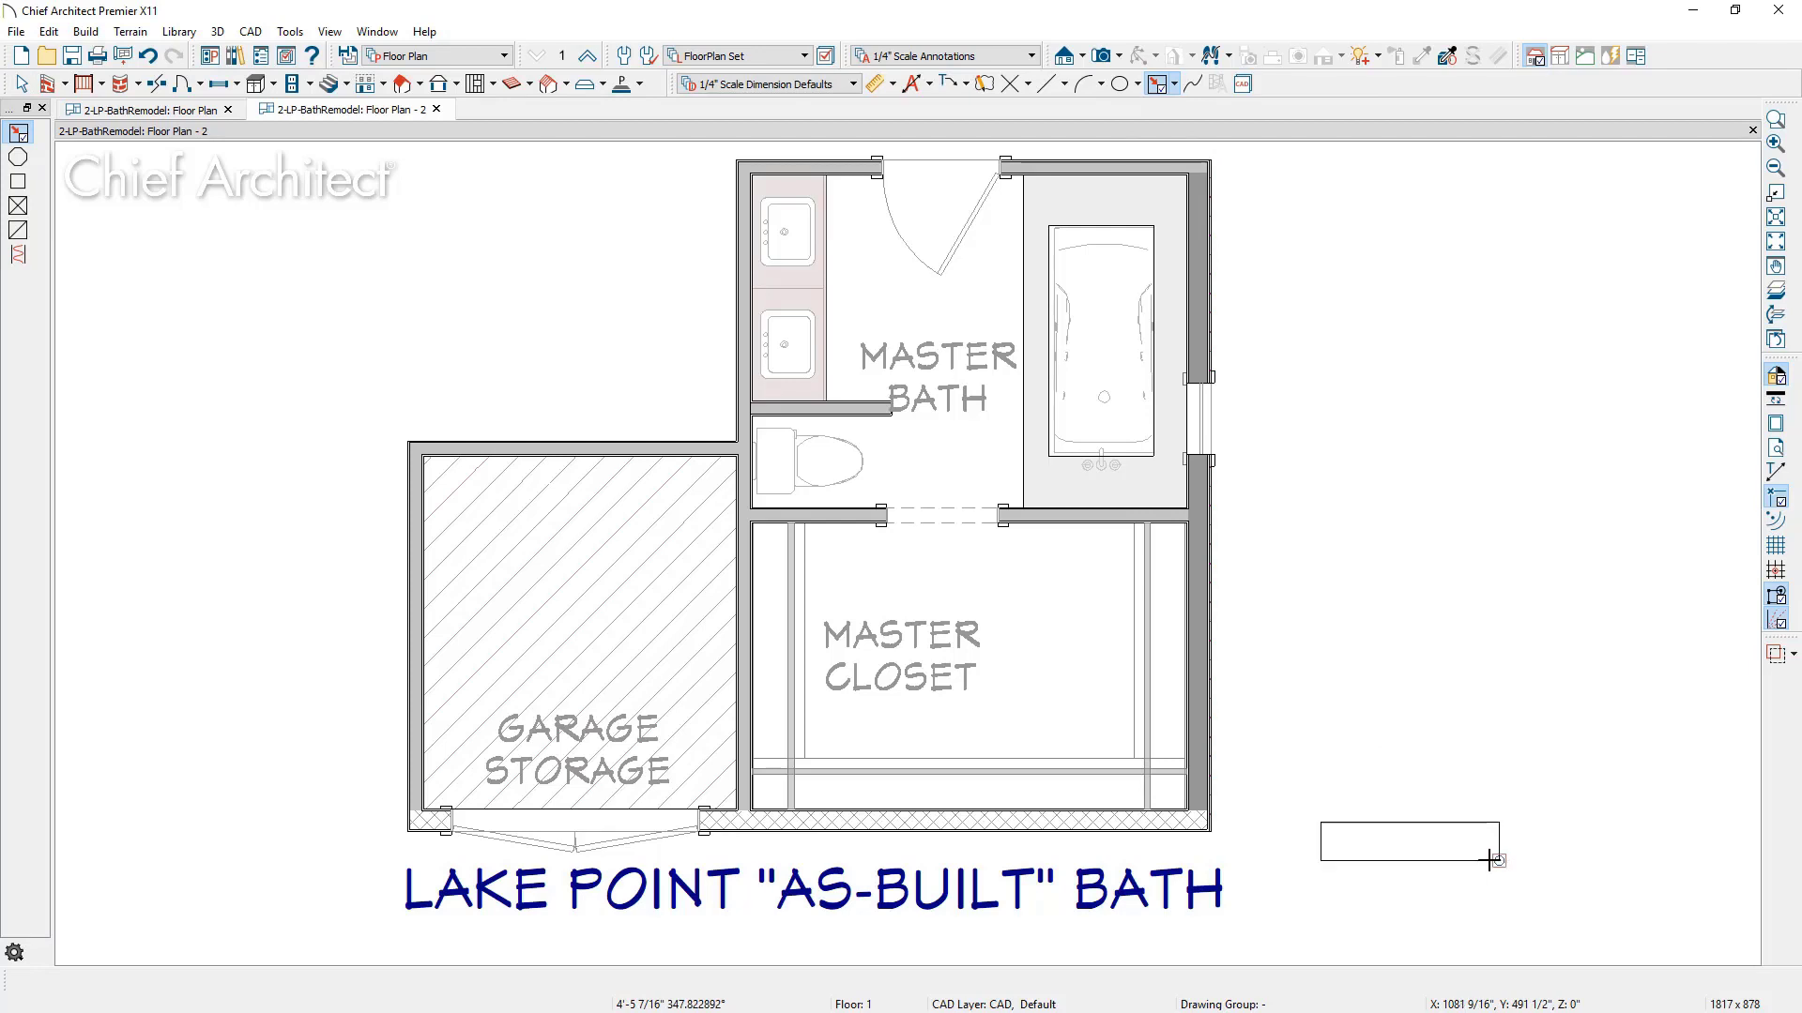
key(space)
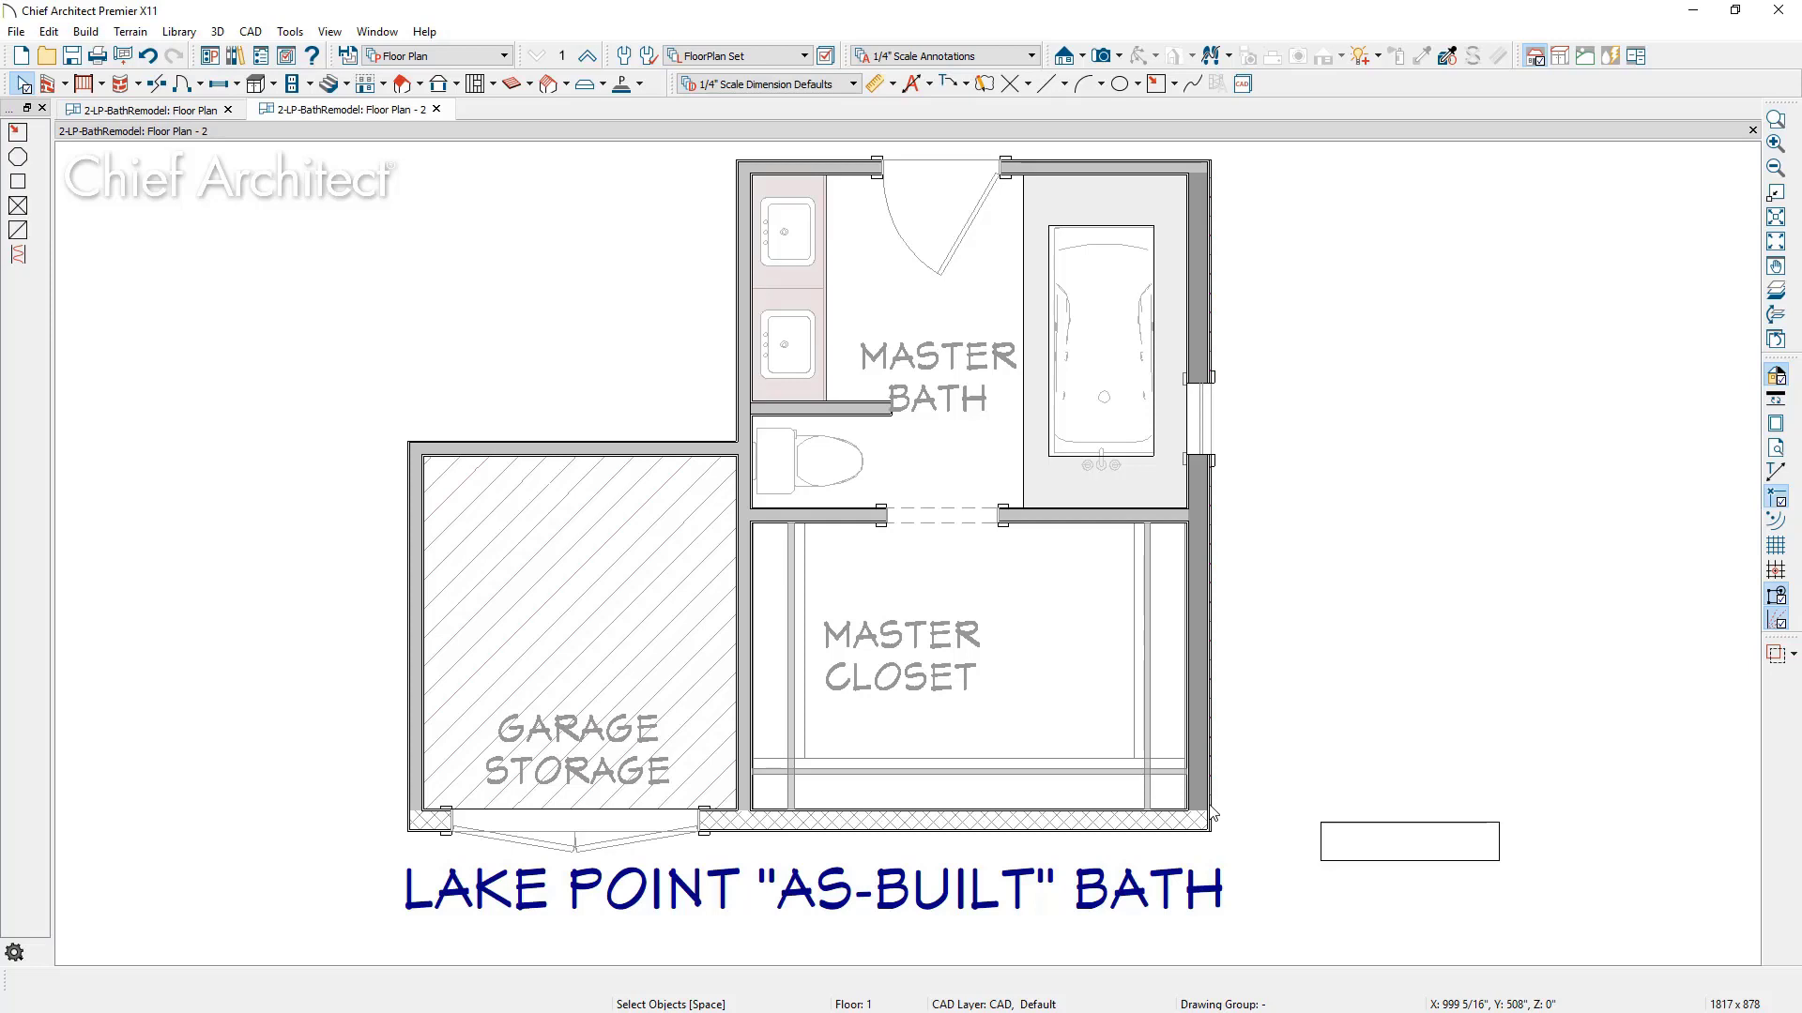
Give the new rectangle's outline a dashed line style and a custom orange color (RGB 255, 128, 64)
double_click(1358, 823)
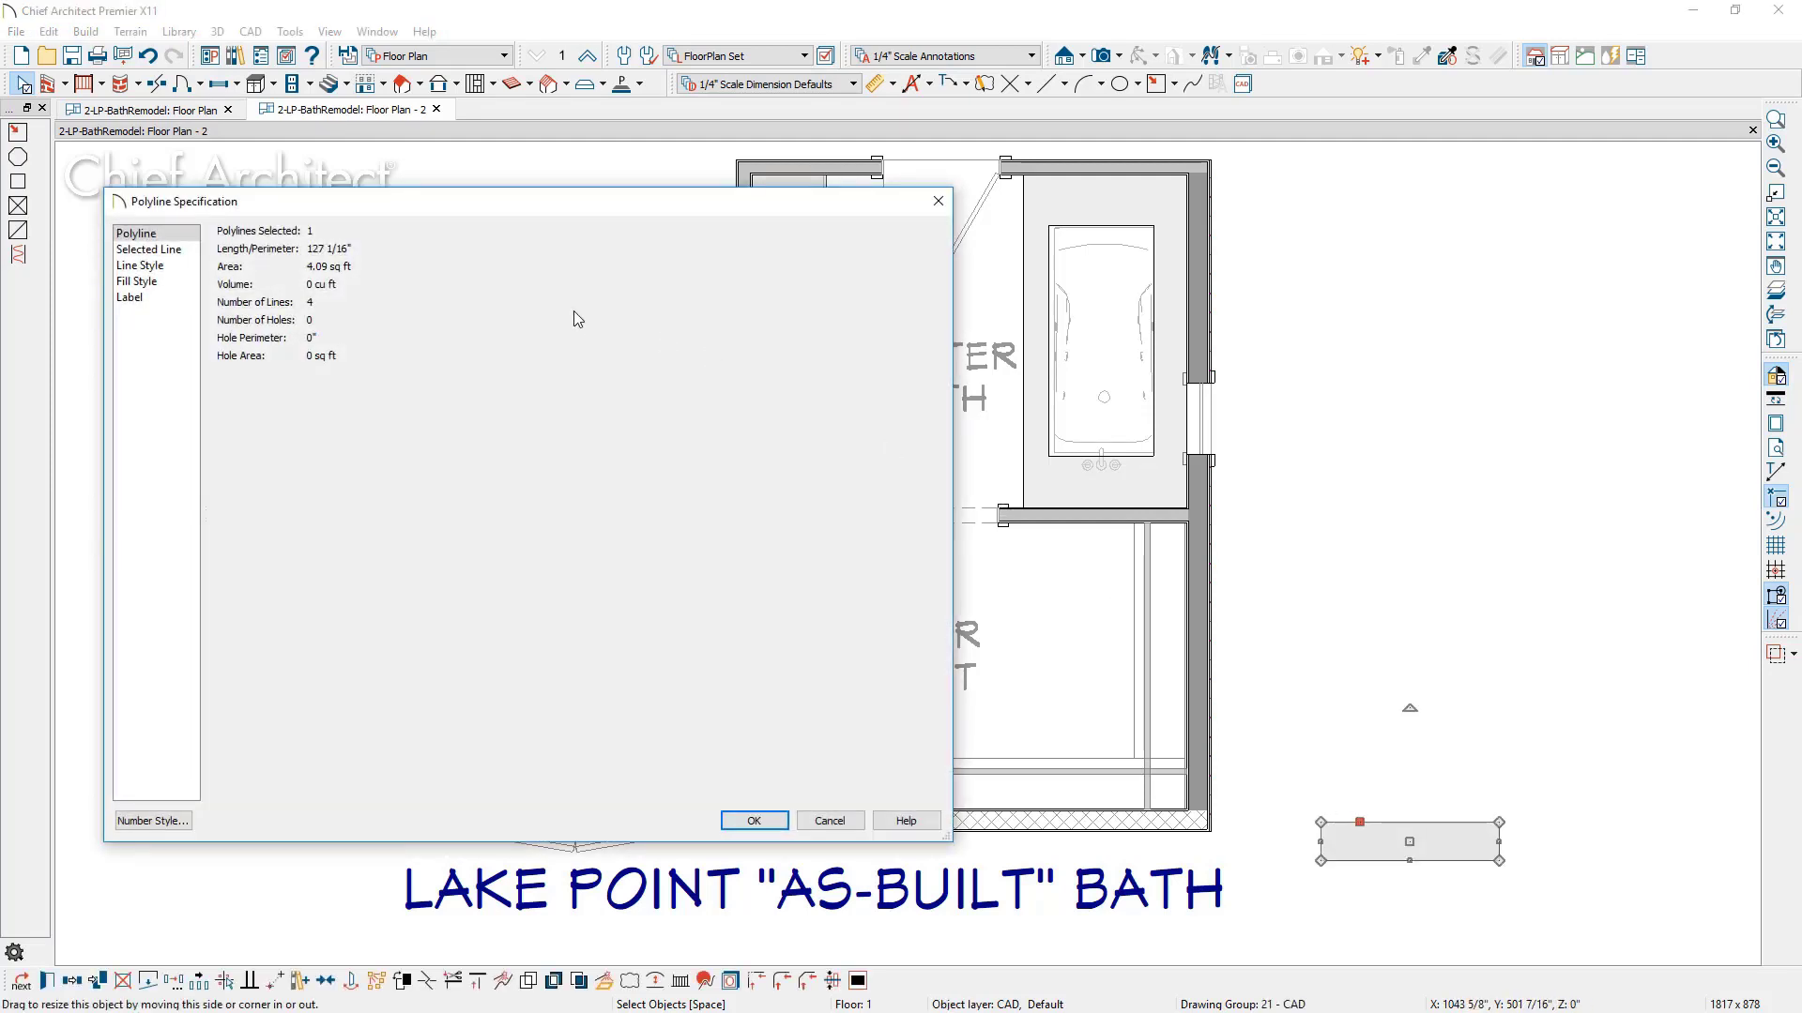
click(181, 270)
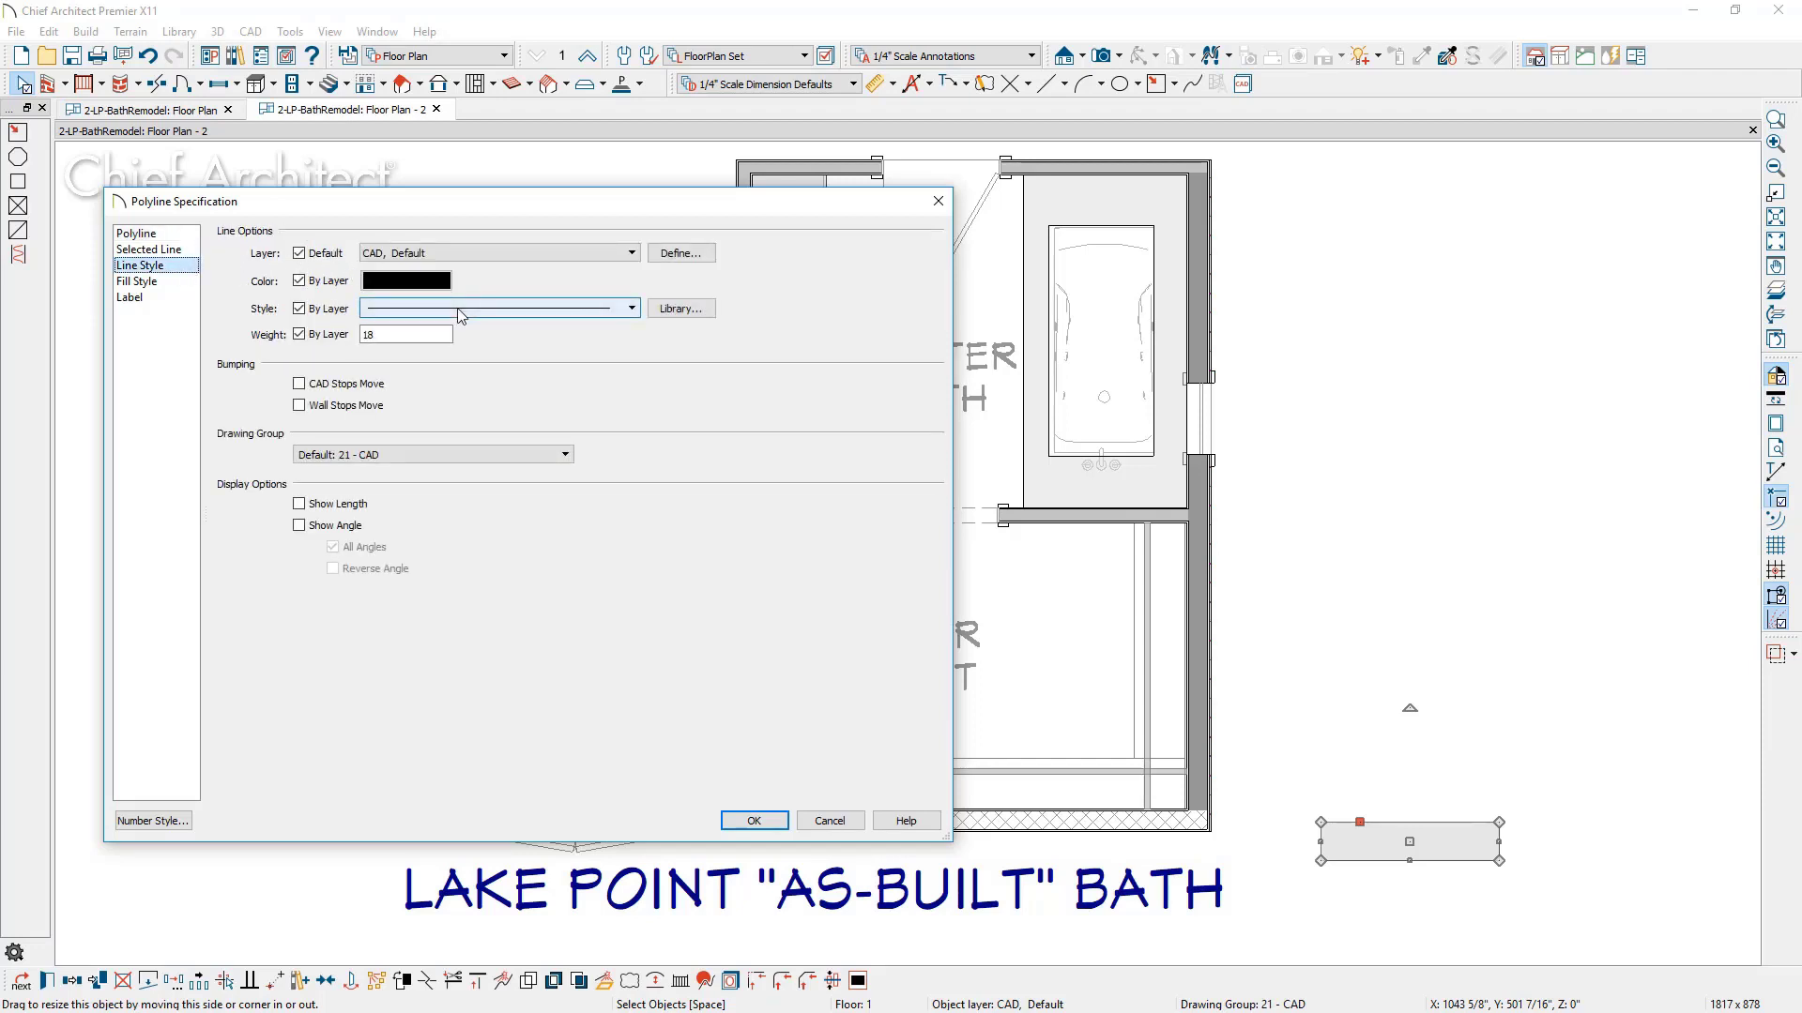
click(460, 314)
click(460, 340)
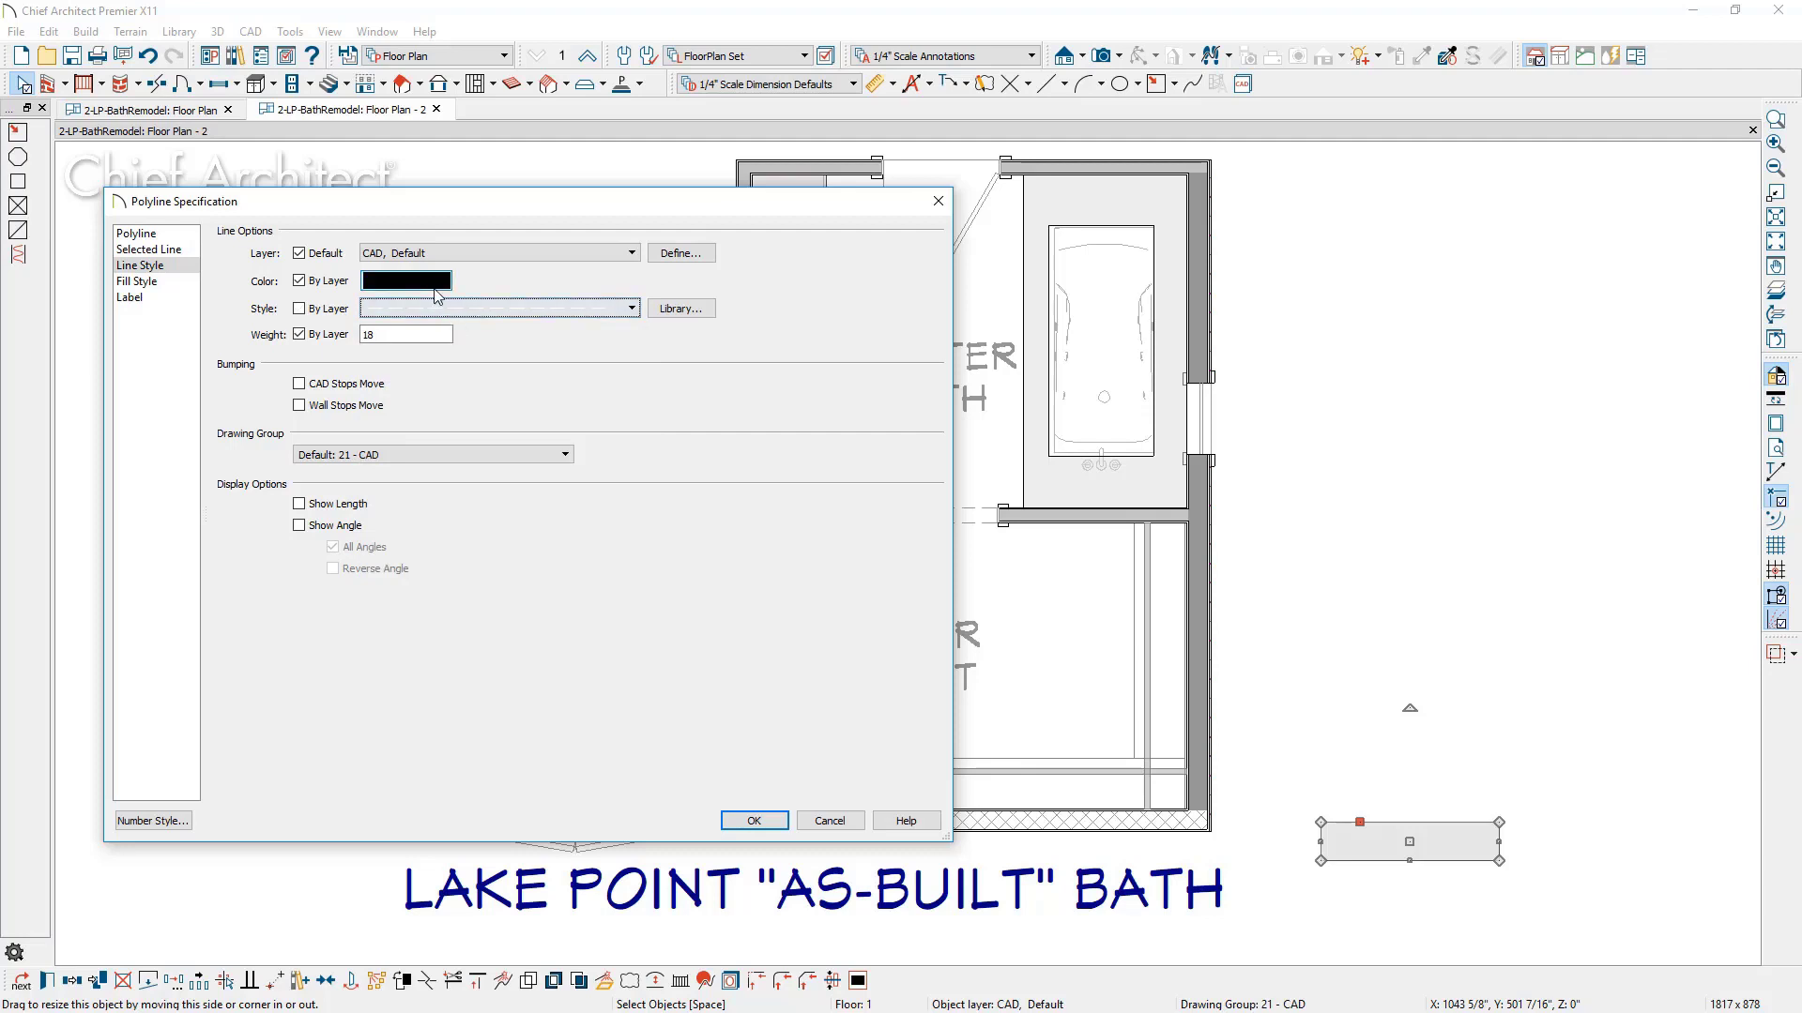
click(434, 285)
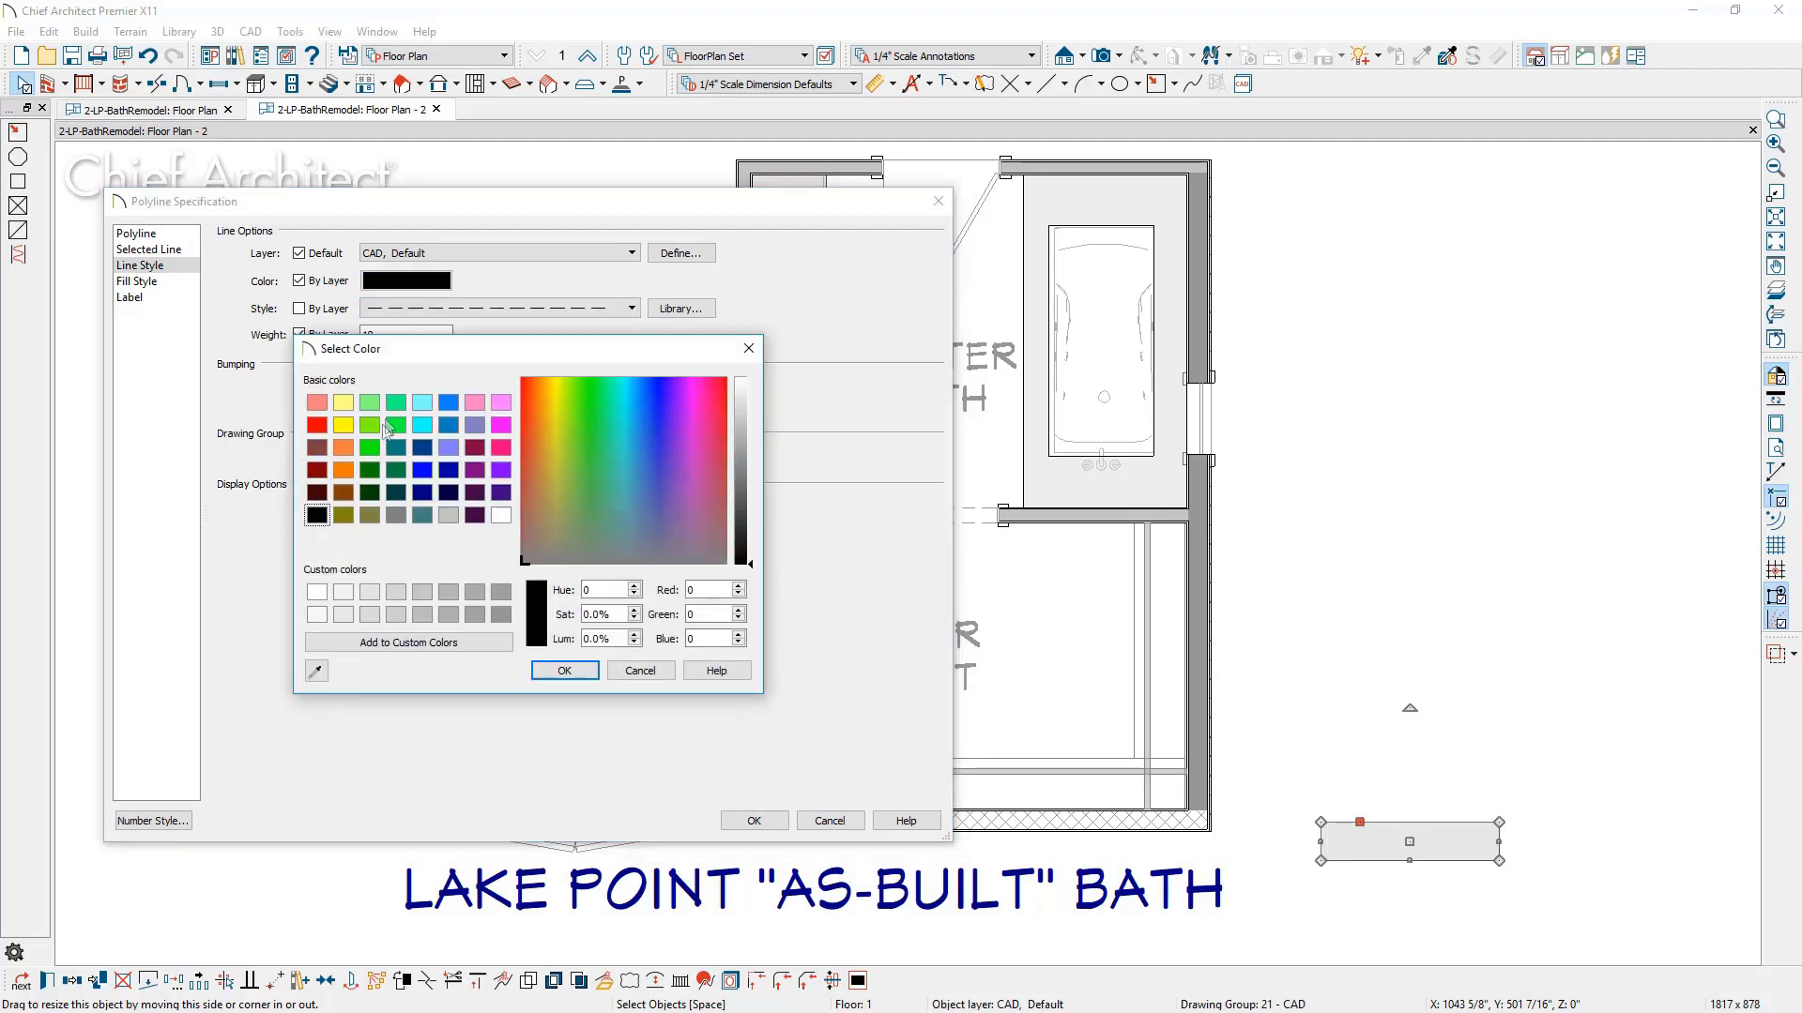
click(347, 446)
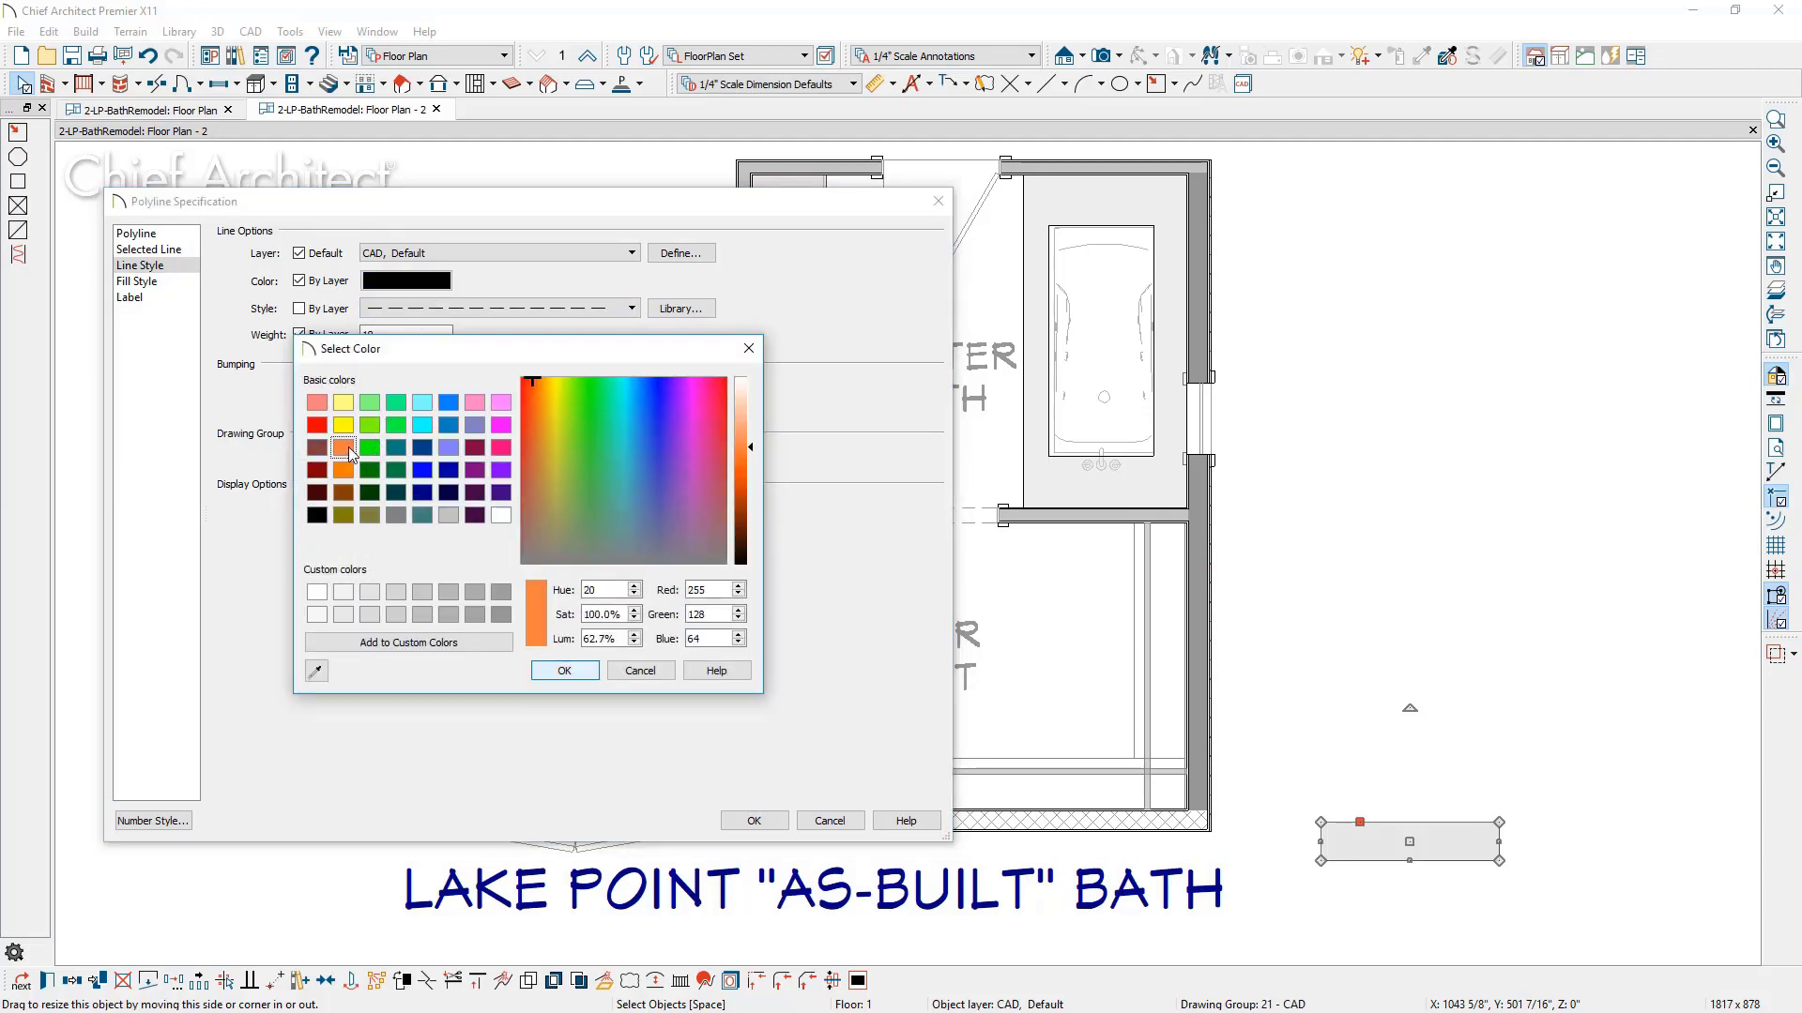
key(Return)
Fill the rectangle with the Strip pattern at an angle of 45°
click(171, 281)
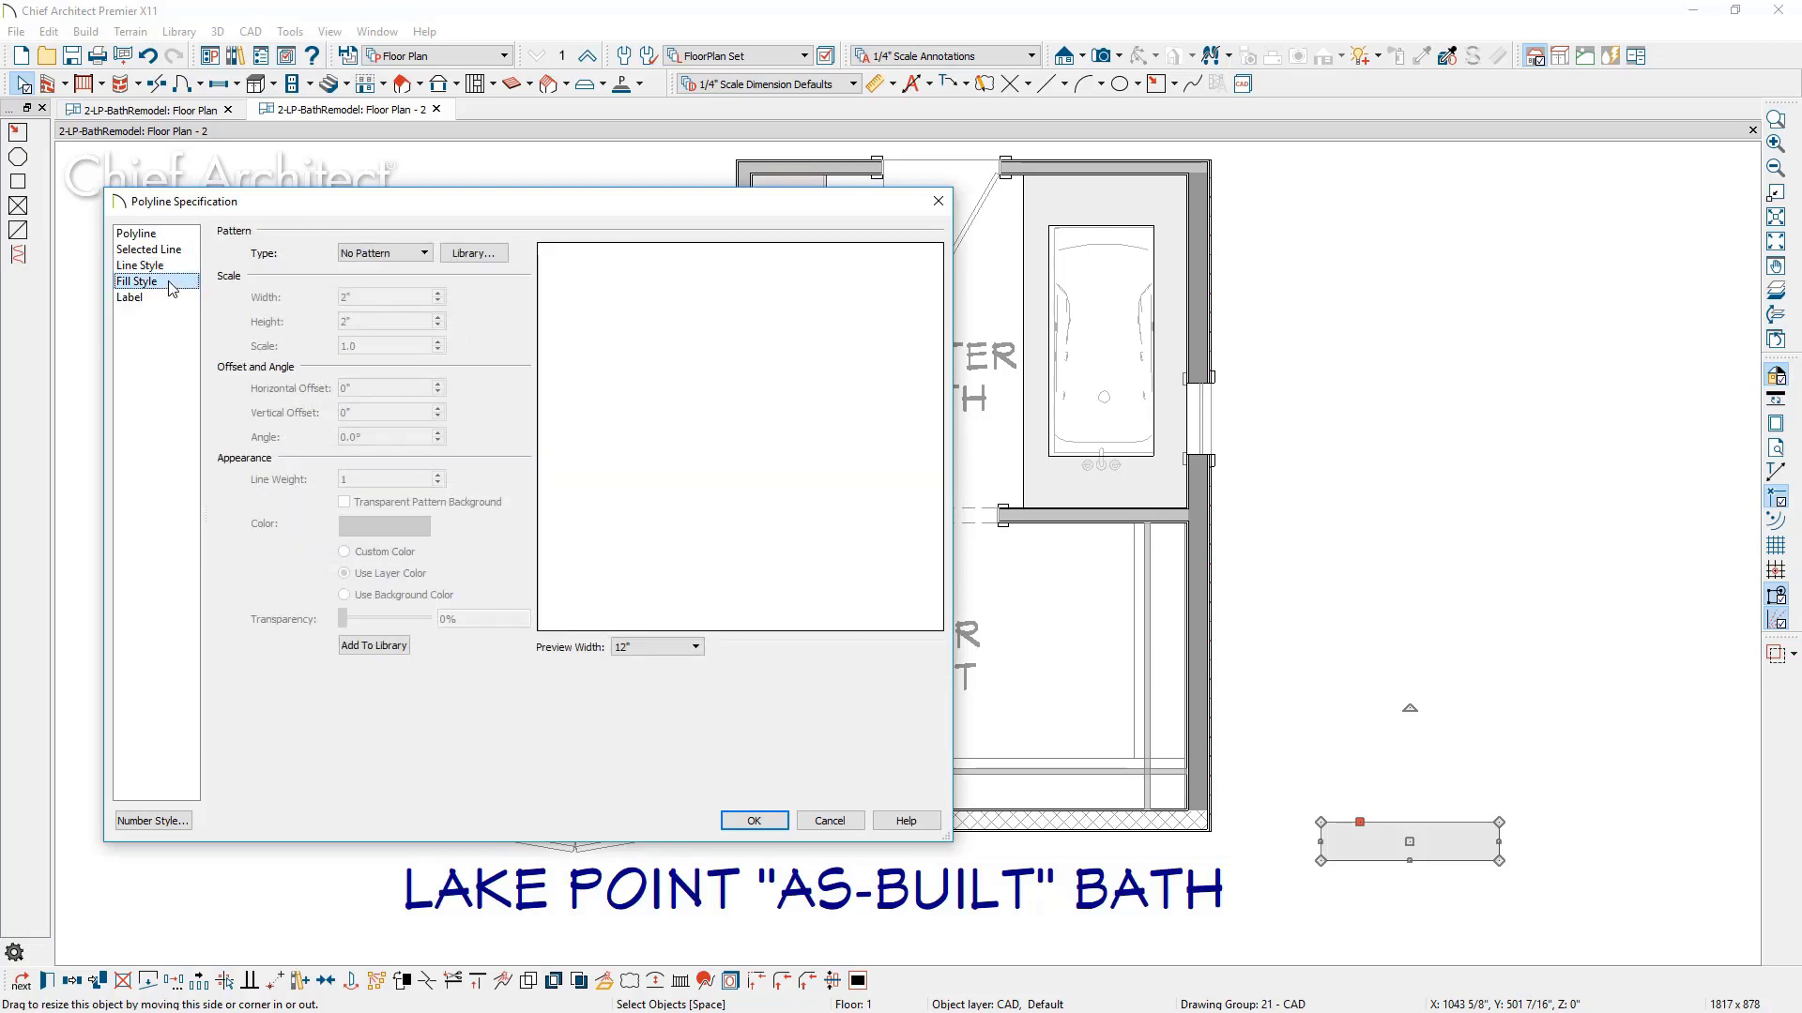
click(413, 255)
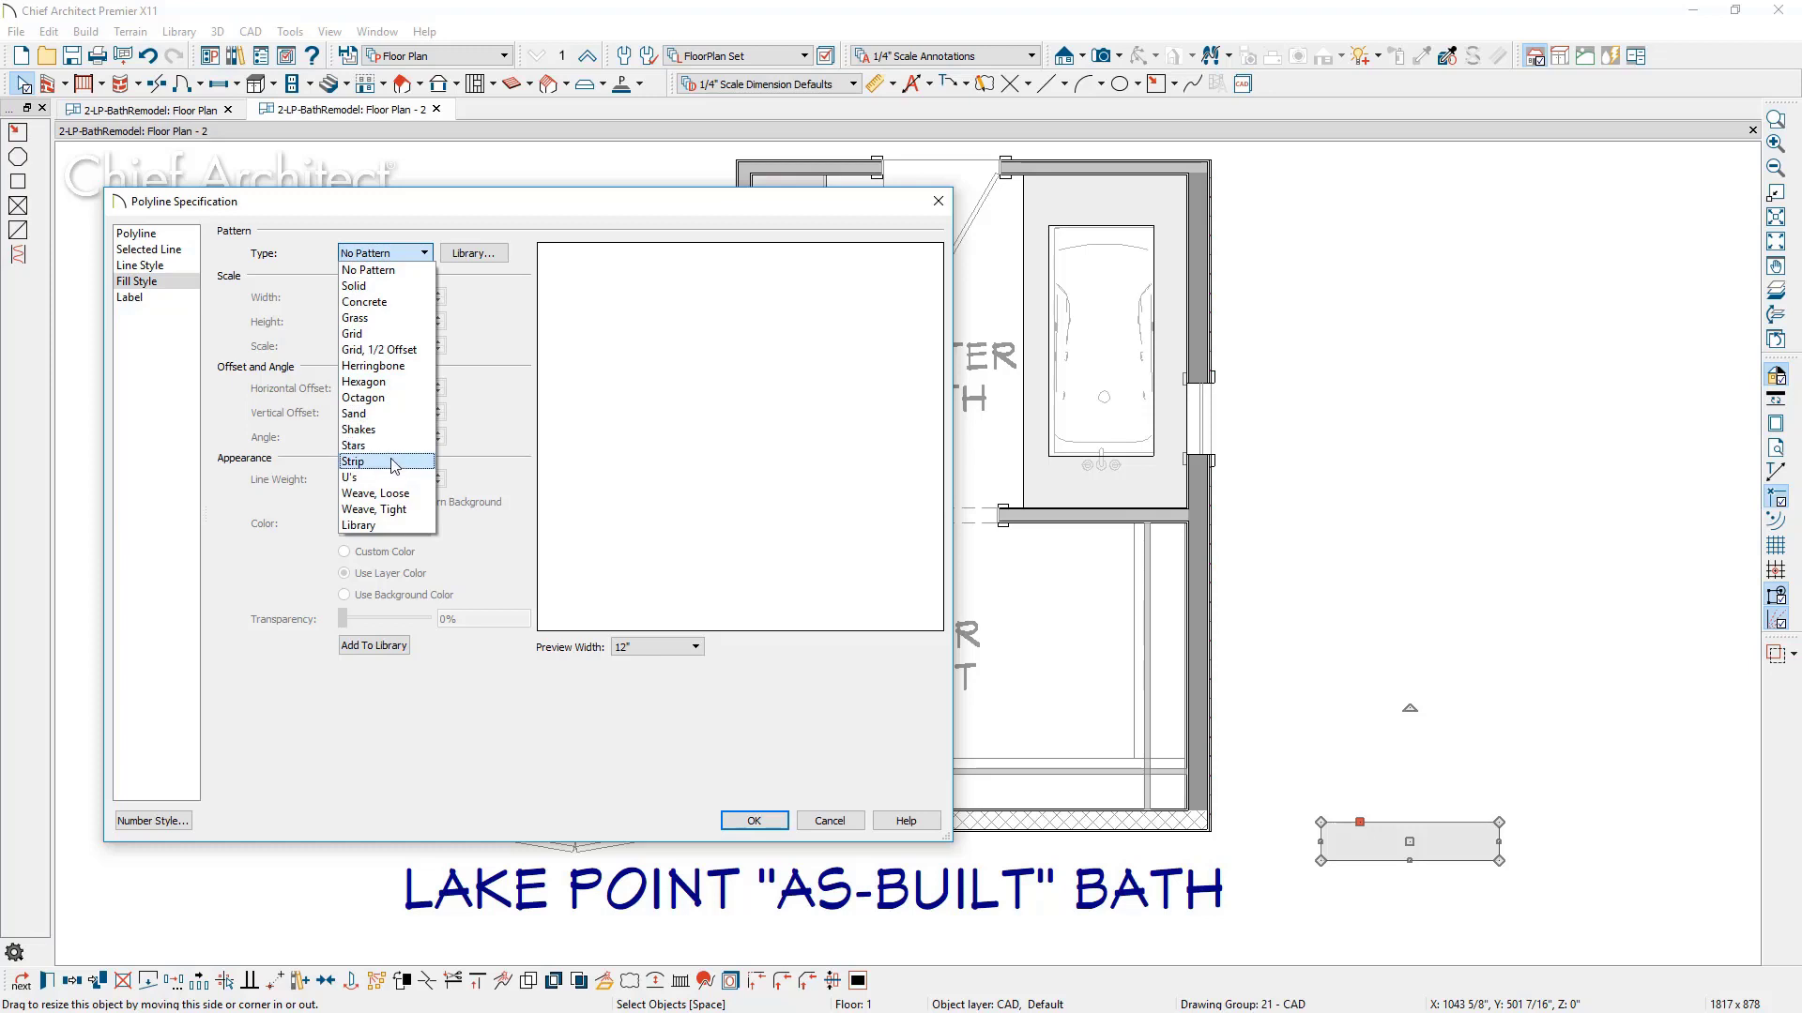
click(392, 462)
click(385, 436)
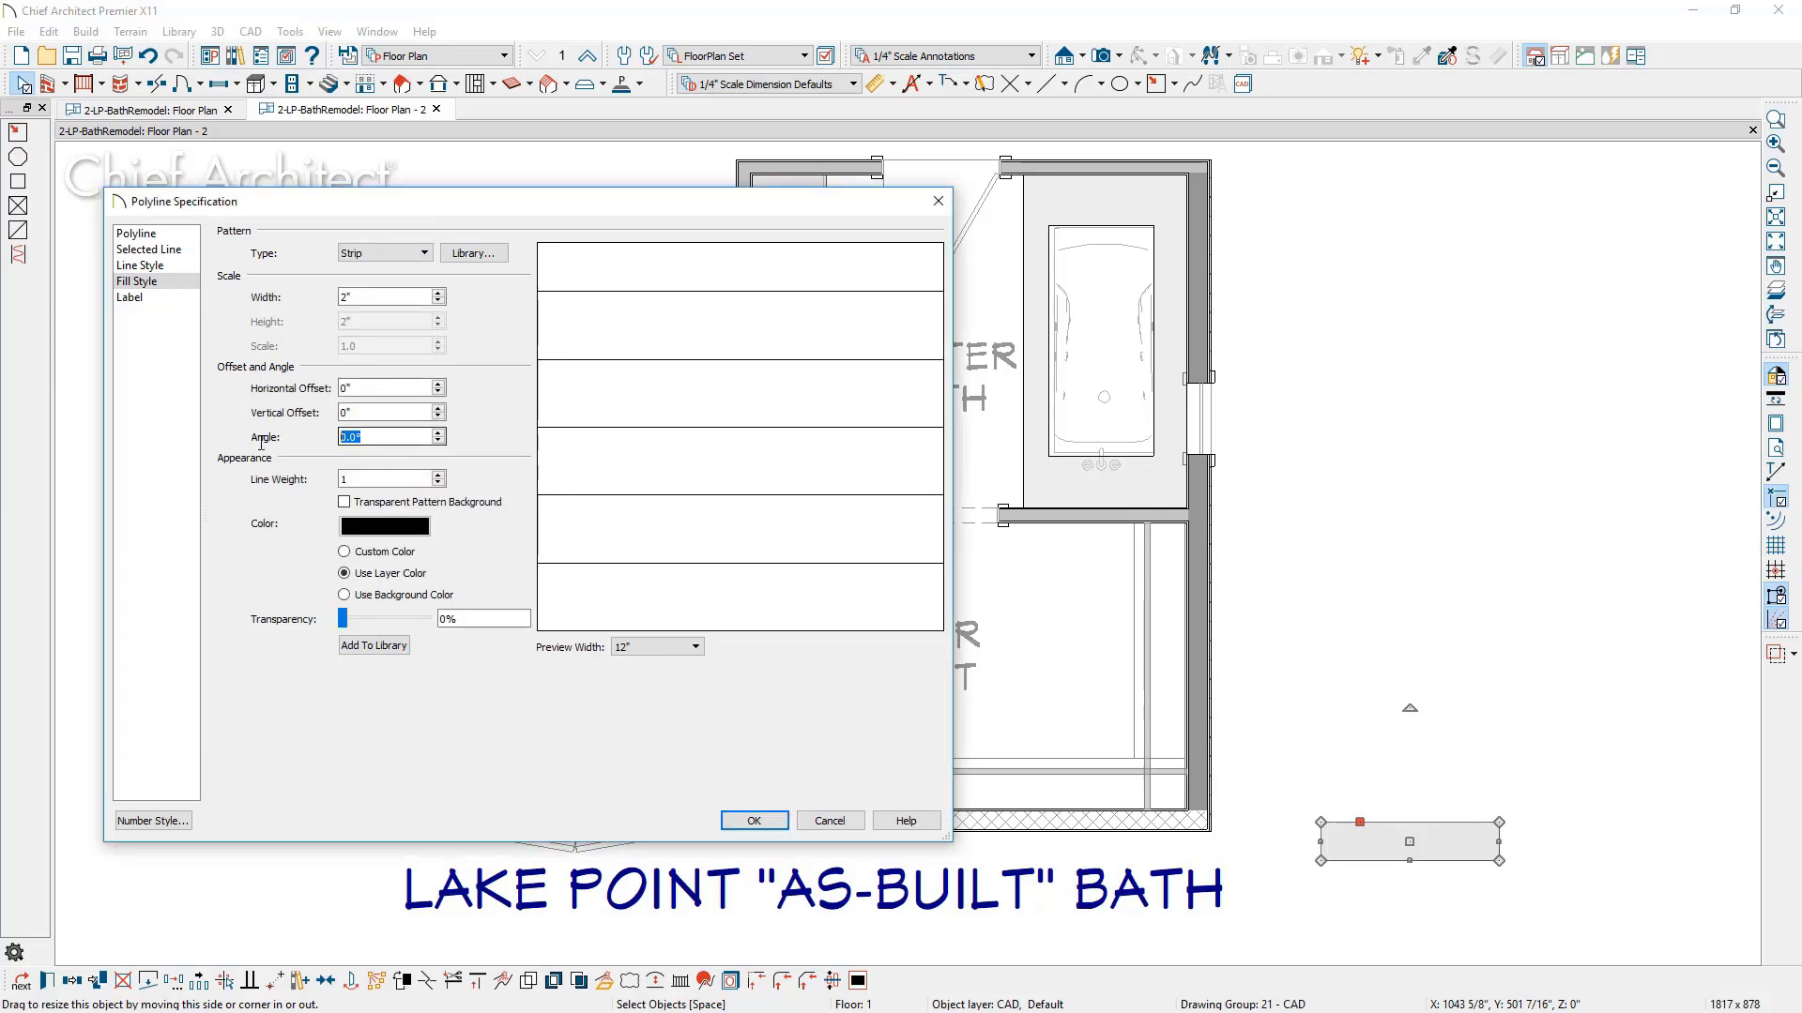
text(45)
key(Tab)
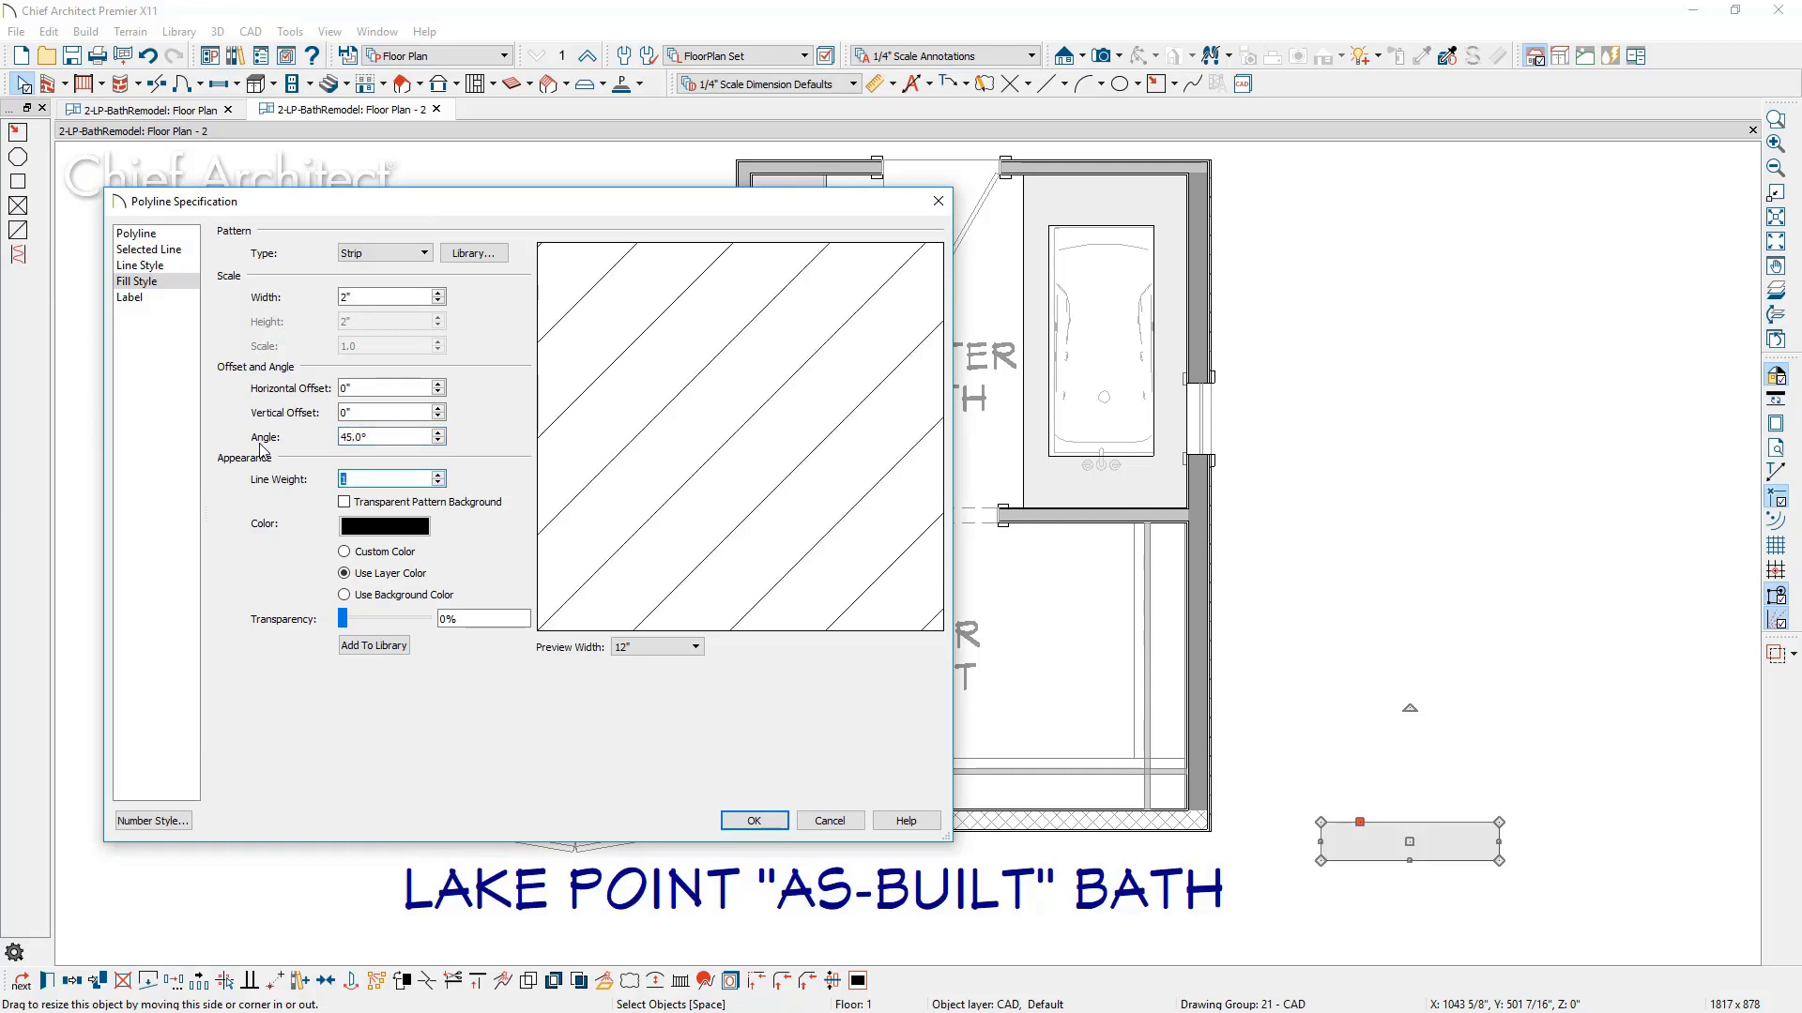
Set the fill pattern's color to the same orange as the outline and apply the polyline specification
click(350, 530)
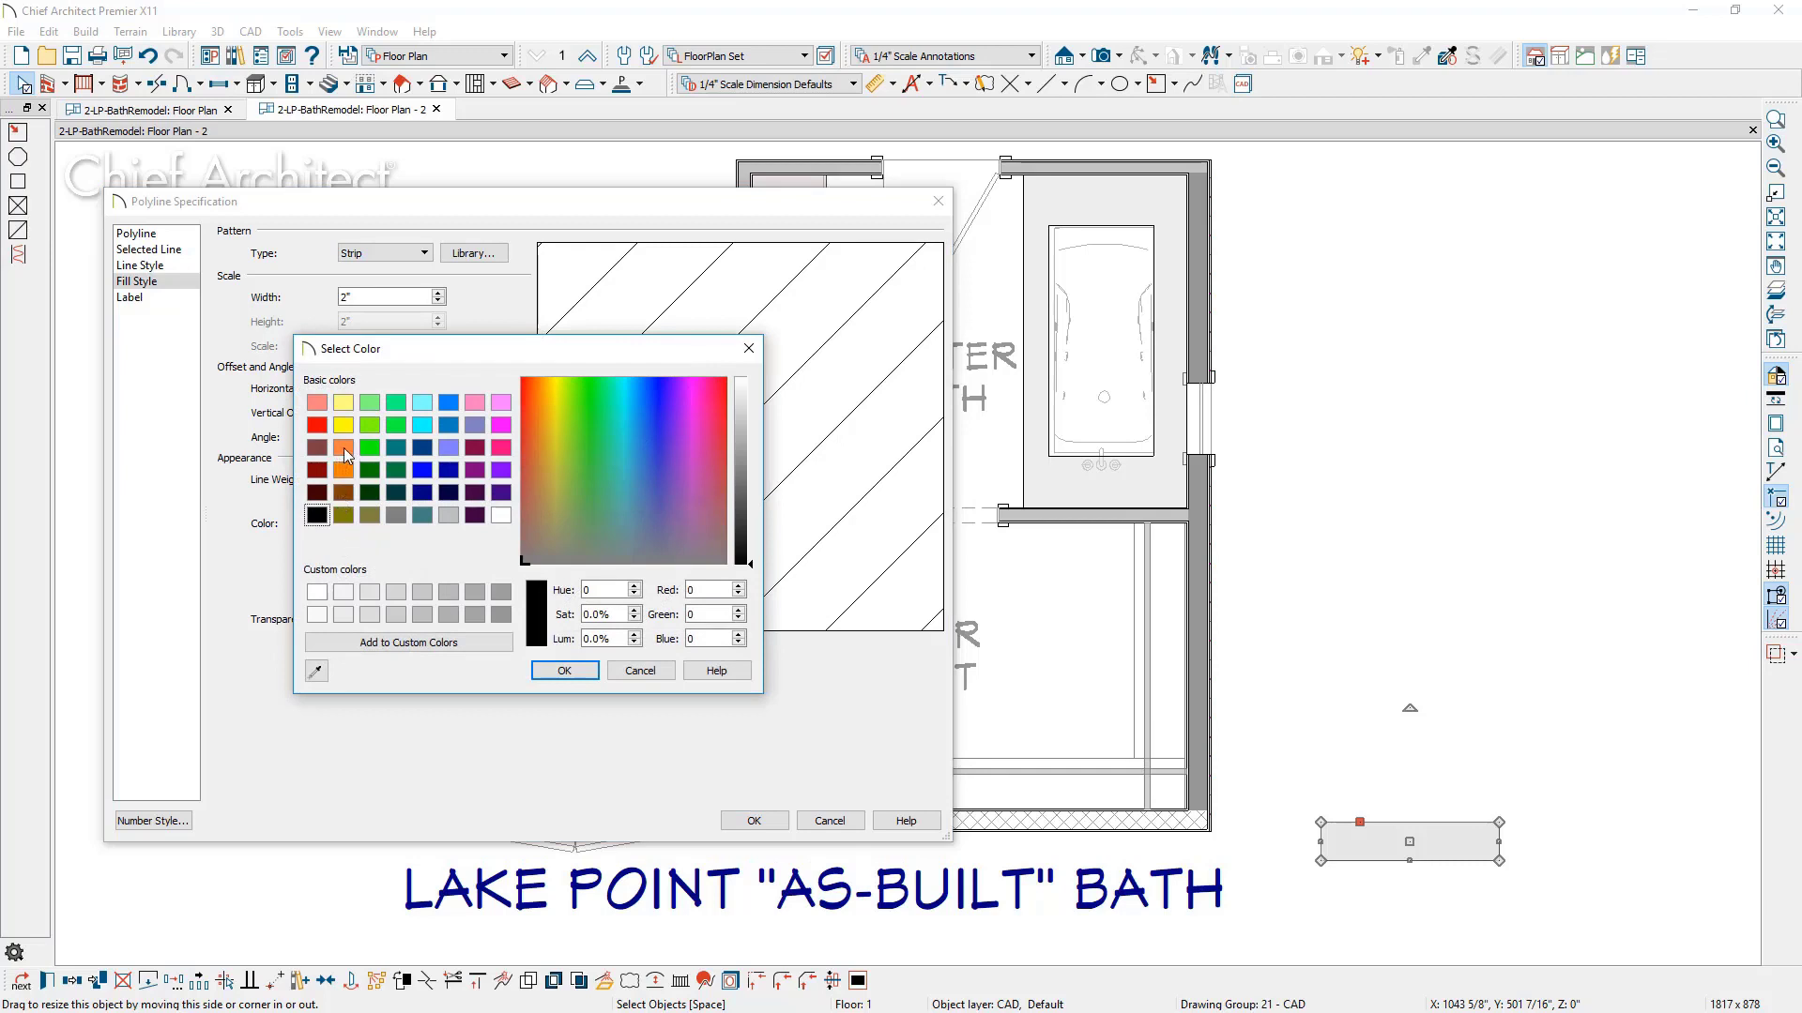
click(343, 448)
key(Return)
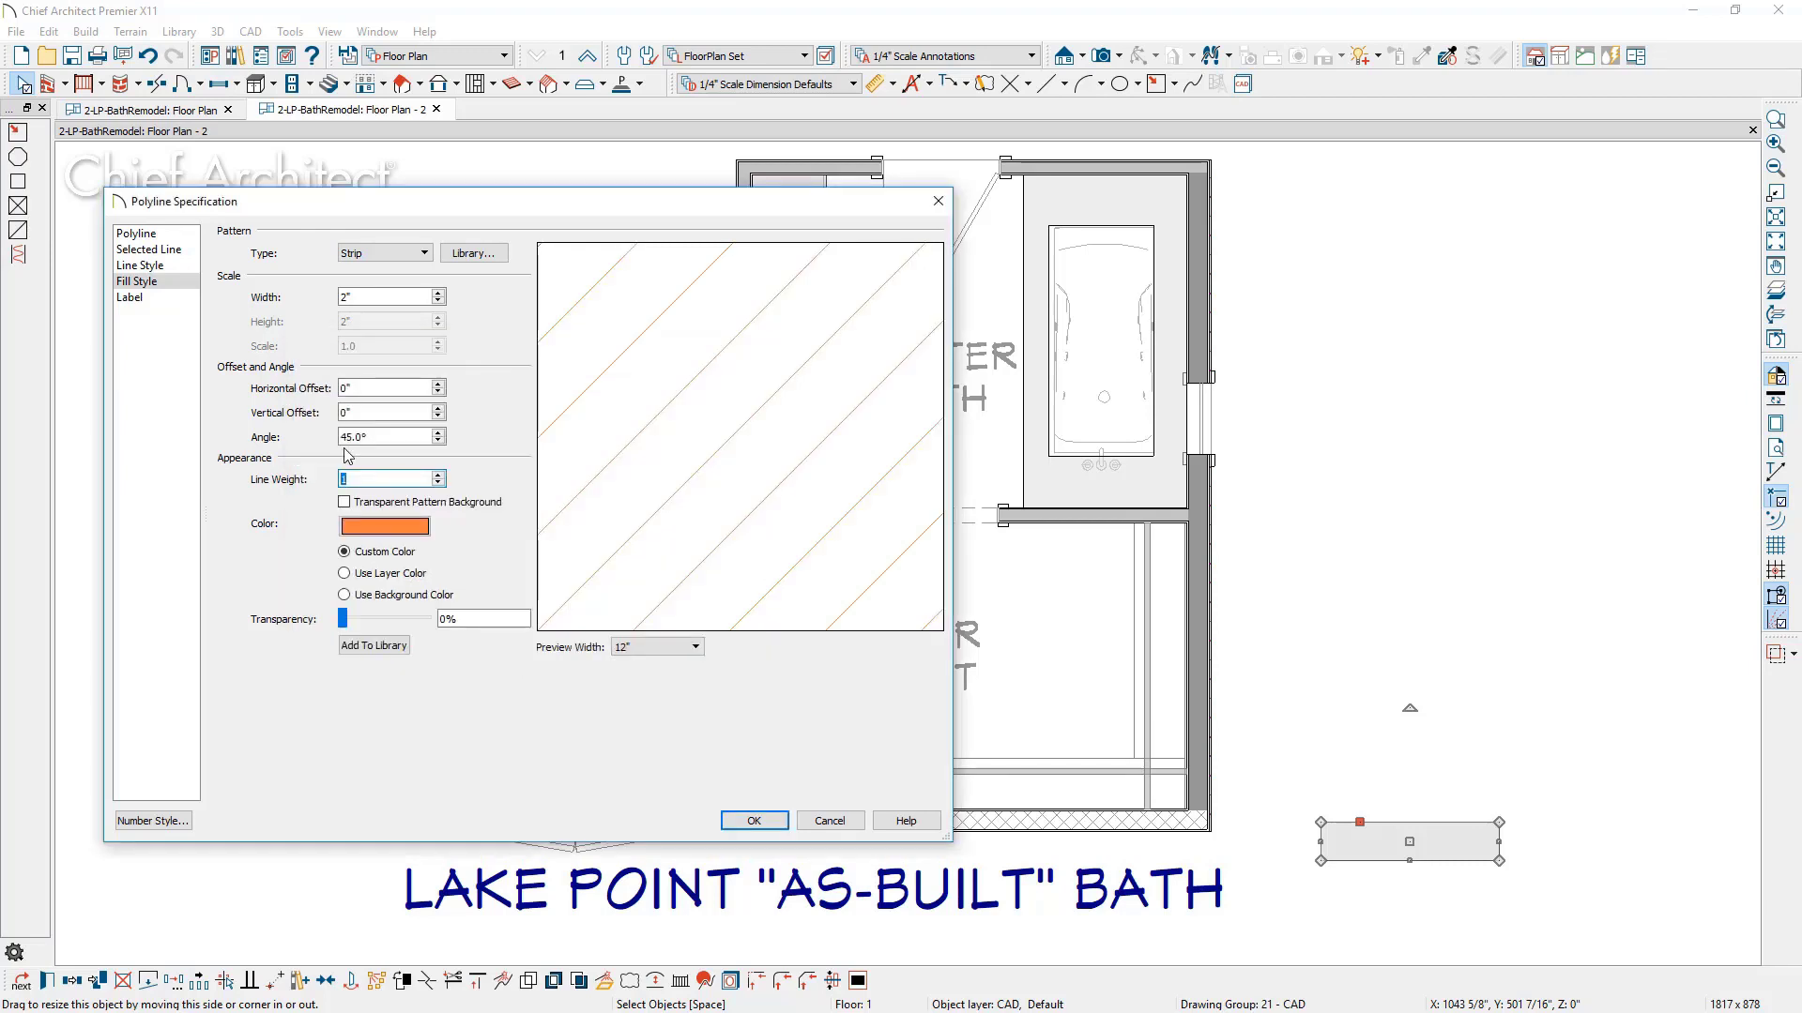
click(754, 821)
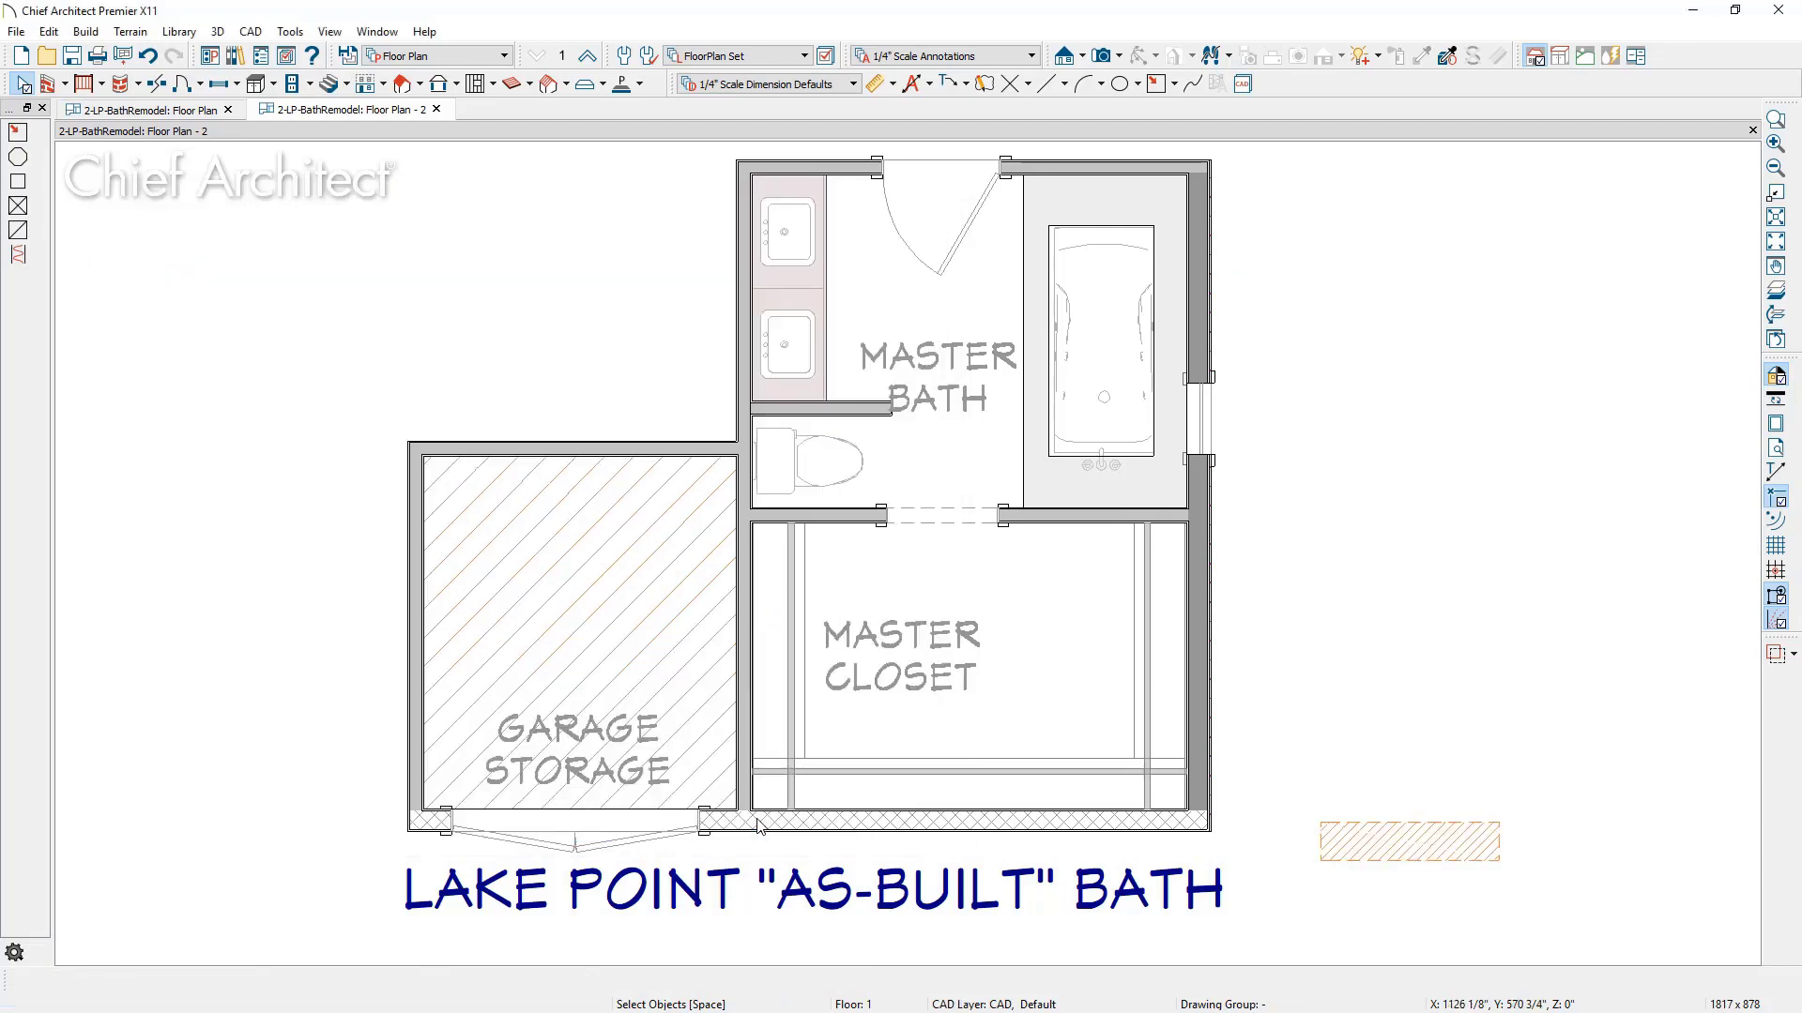
Add a rich text label reading "DEMO WALLS" directly beside the orange hatched rectangle
click(967, 83)
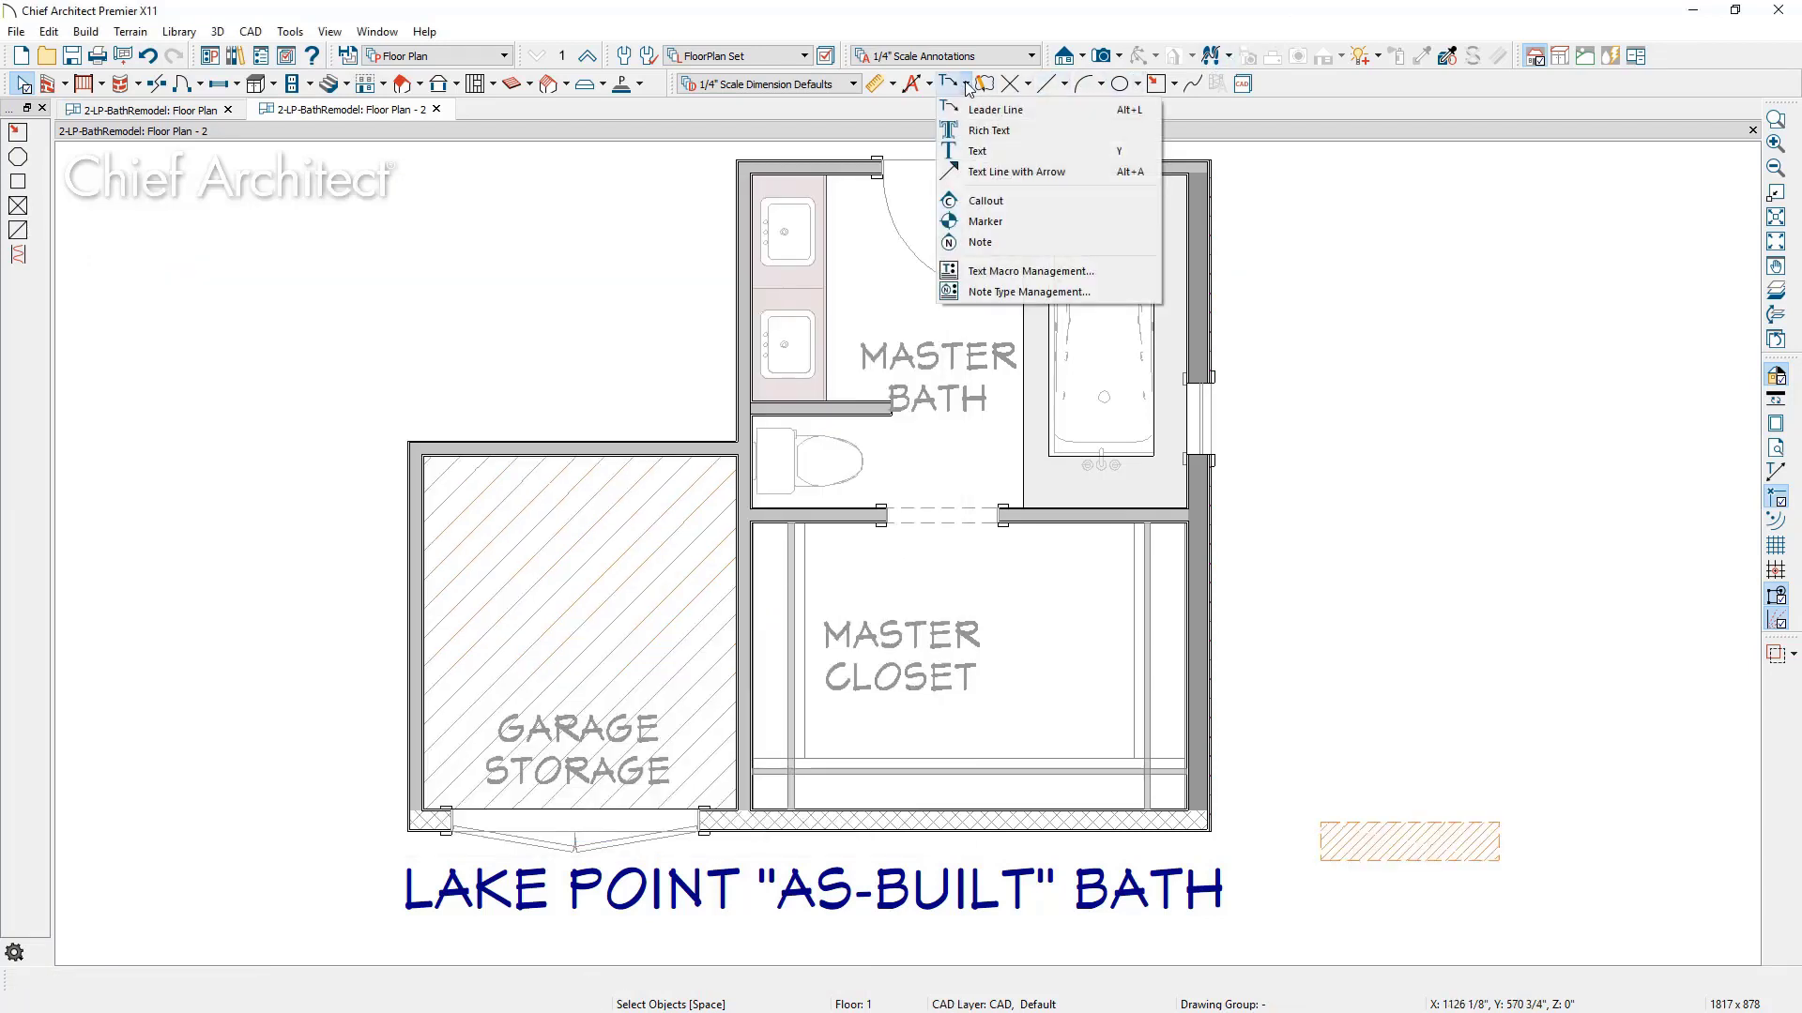
click(995, 131)
middle_drag(1173, 690, 901, 600)
drag(1036, 720, 1338, 772)
text(DEMO WALLS)
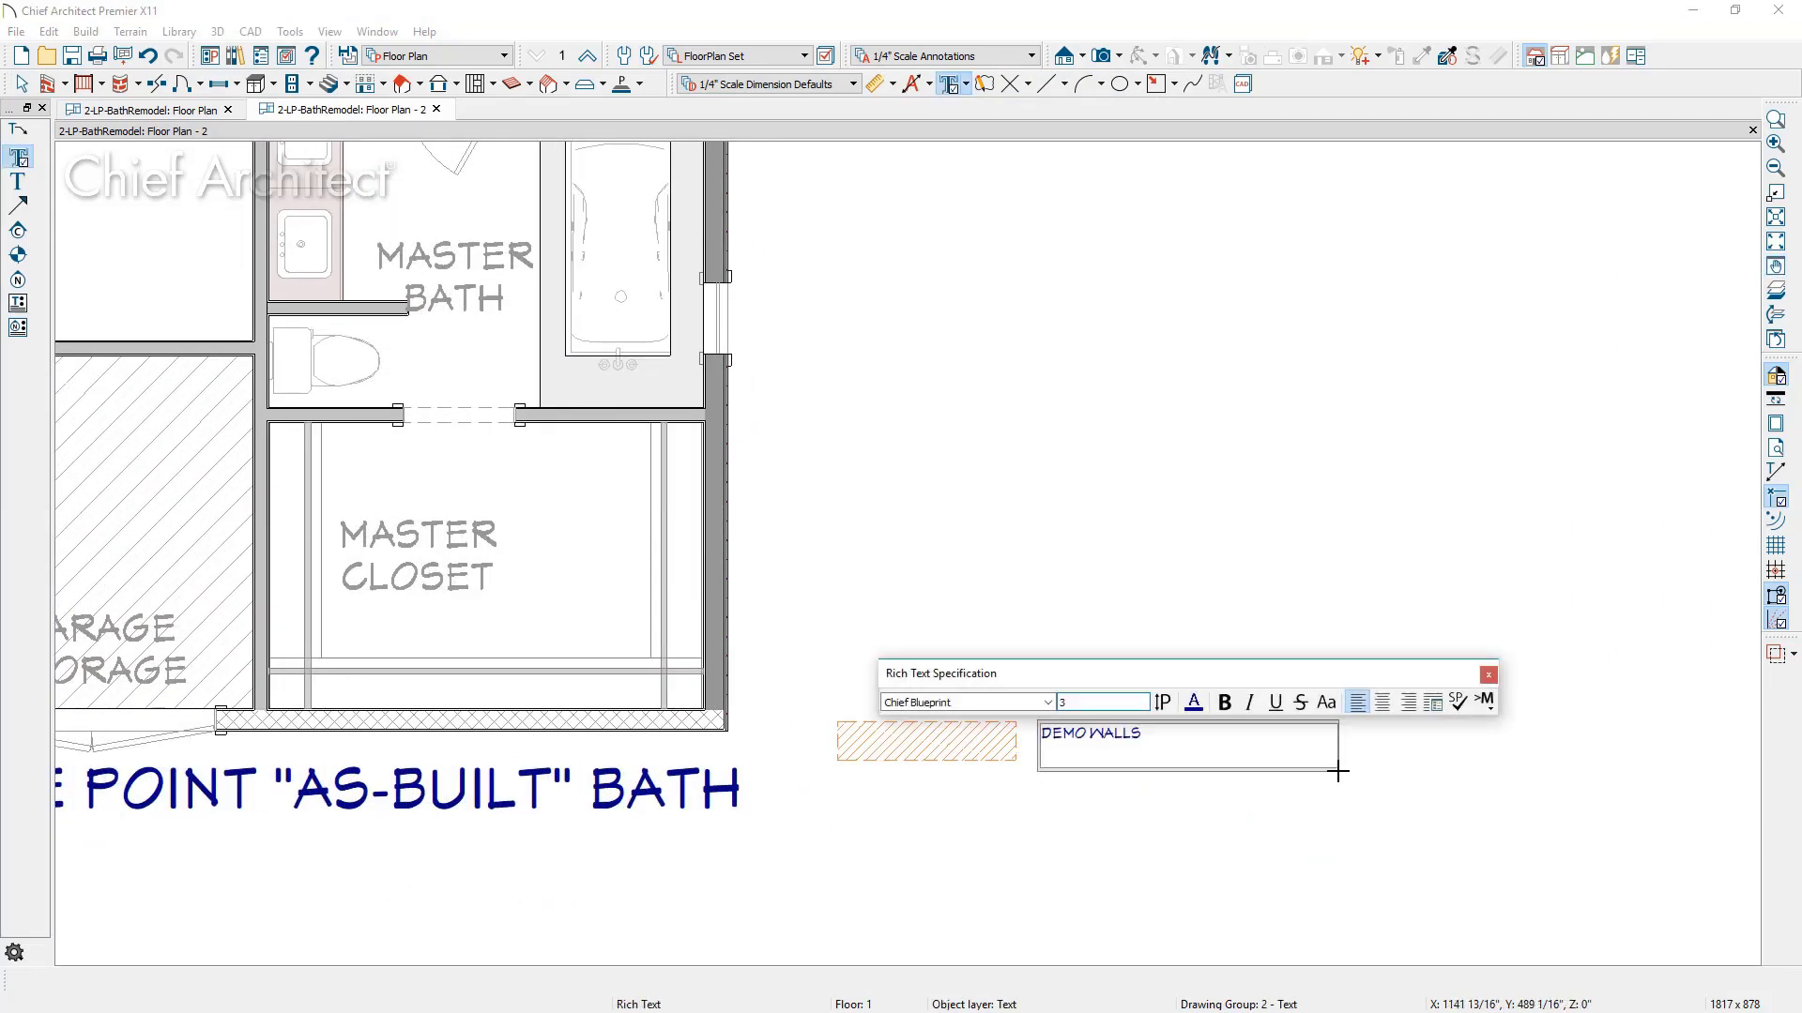
key(Escape)
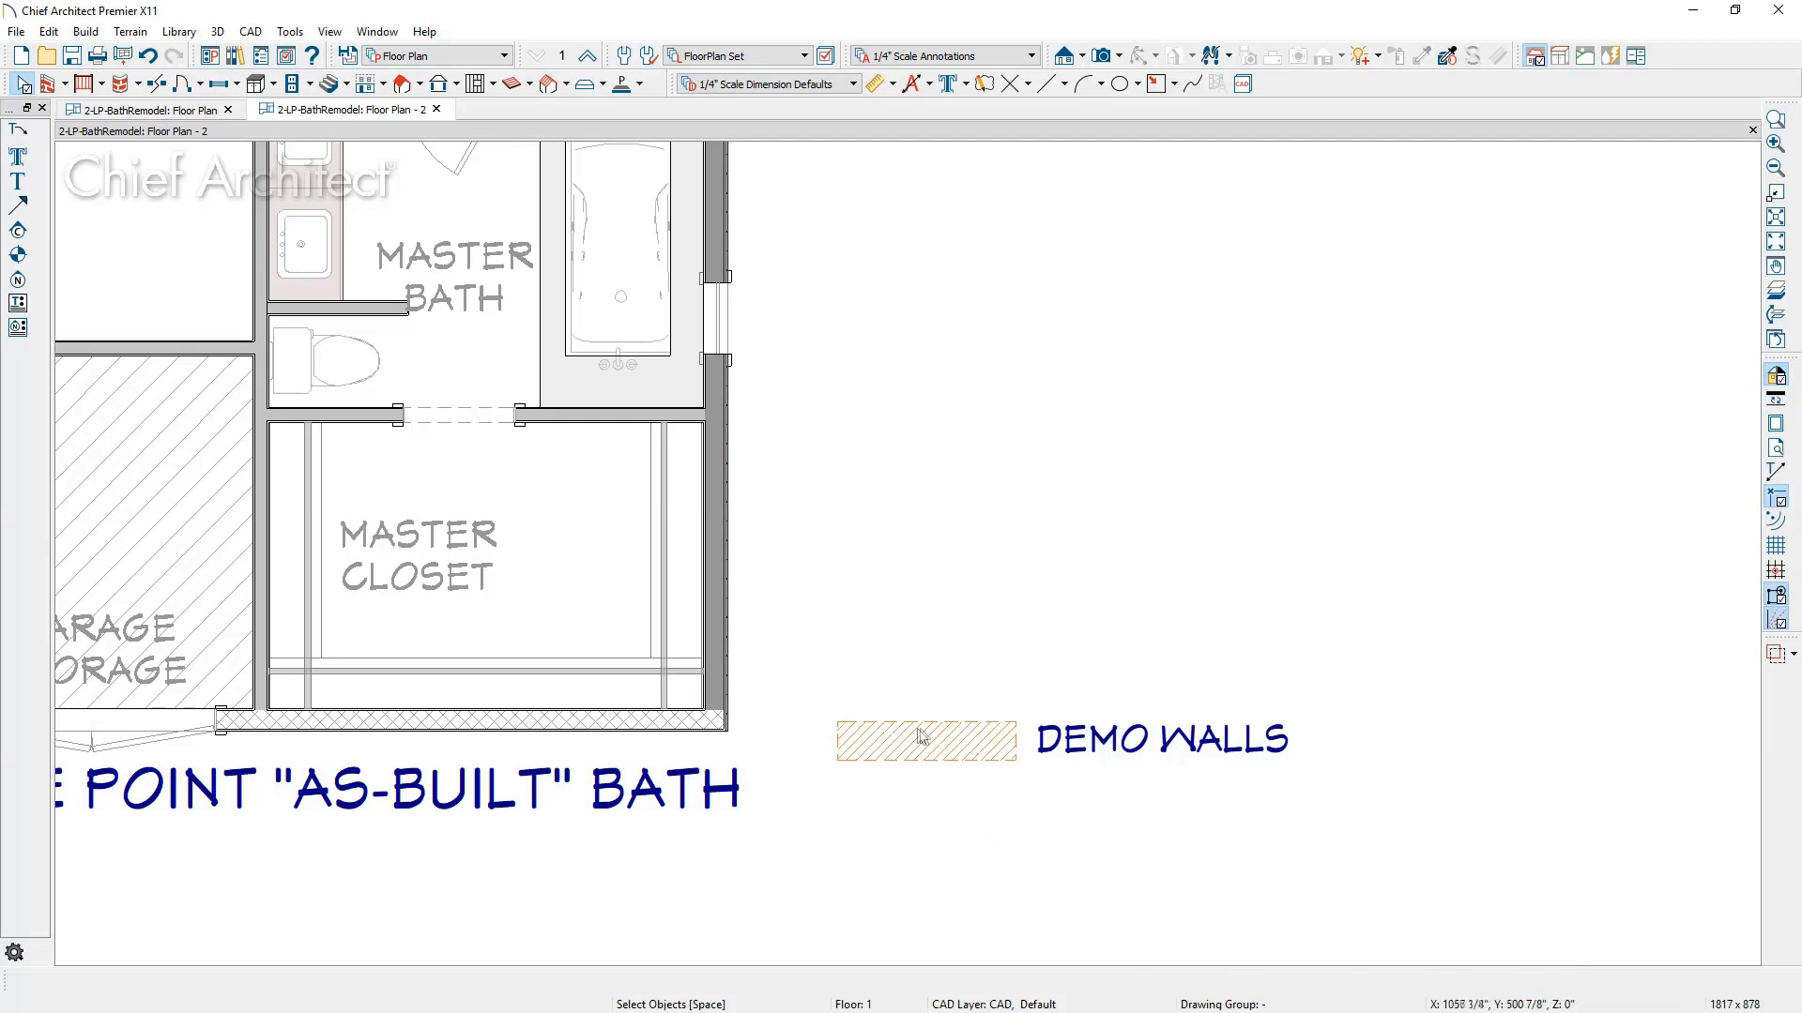
Assign the hatched rectangle and the DEMO WALLS label together to the -Demo layer and clear the selection
click(870, 752)
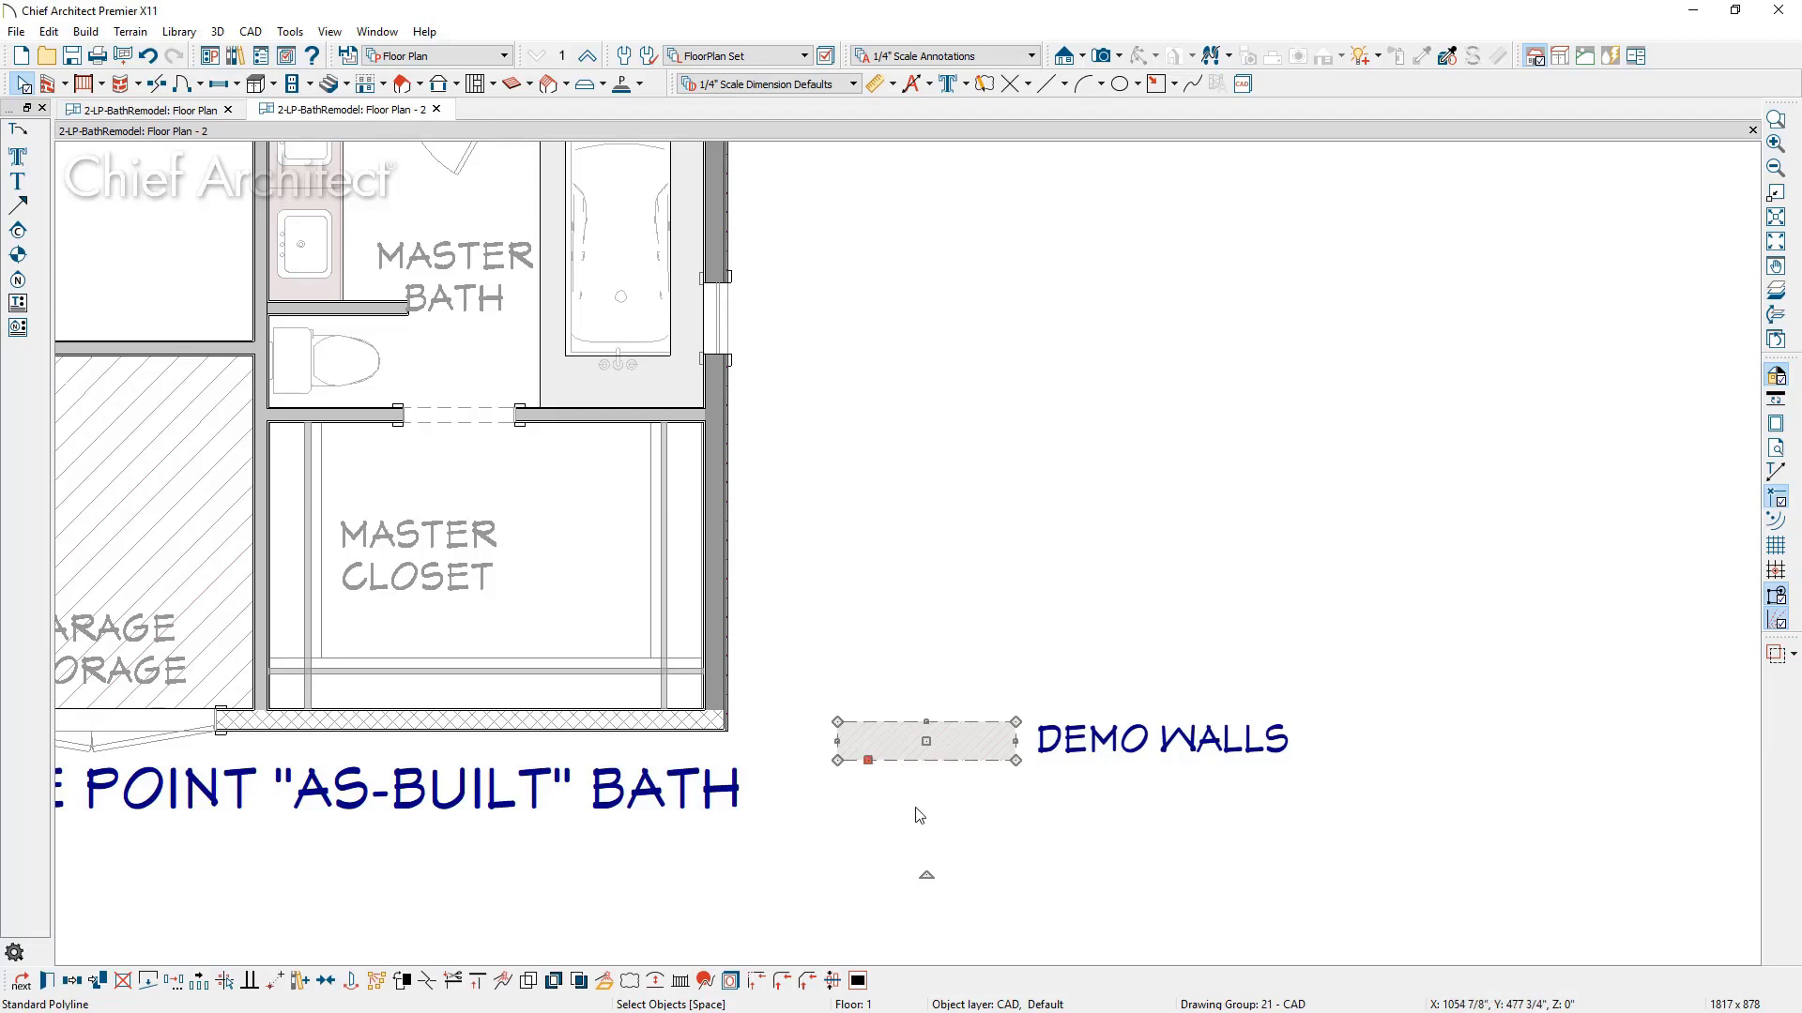
shift+click(1083, 751)
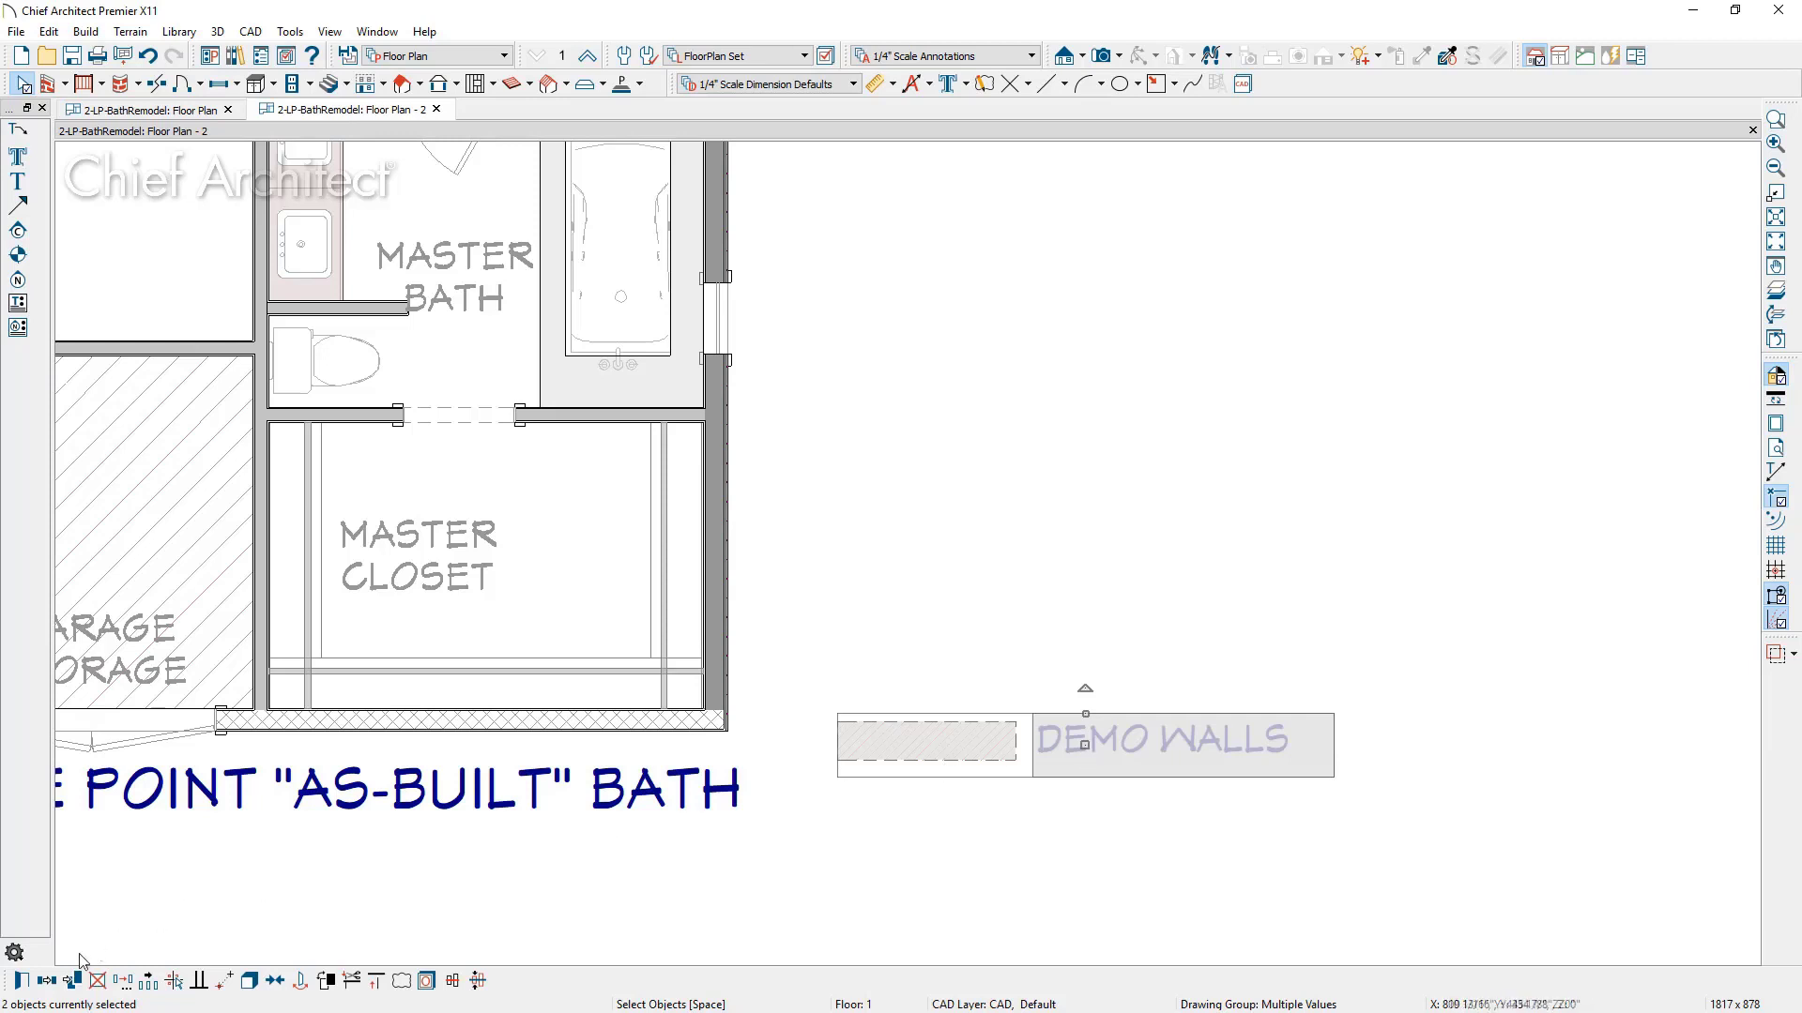
click(21, 982)
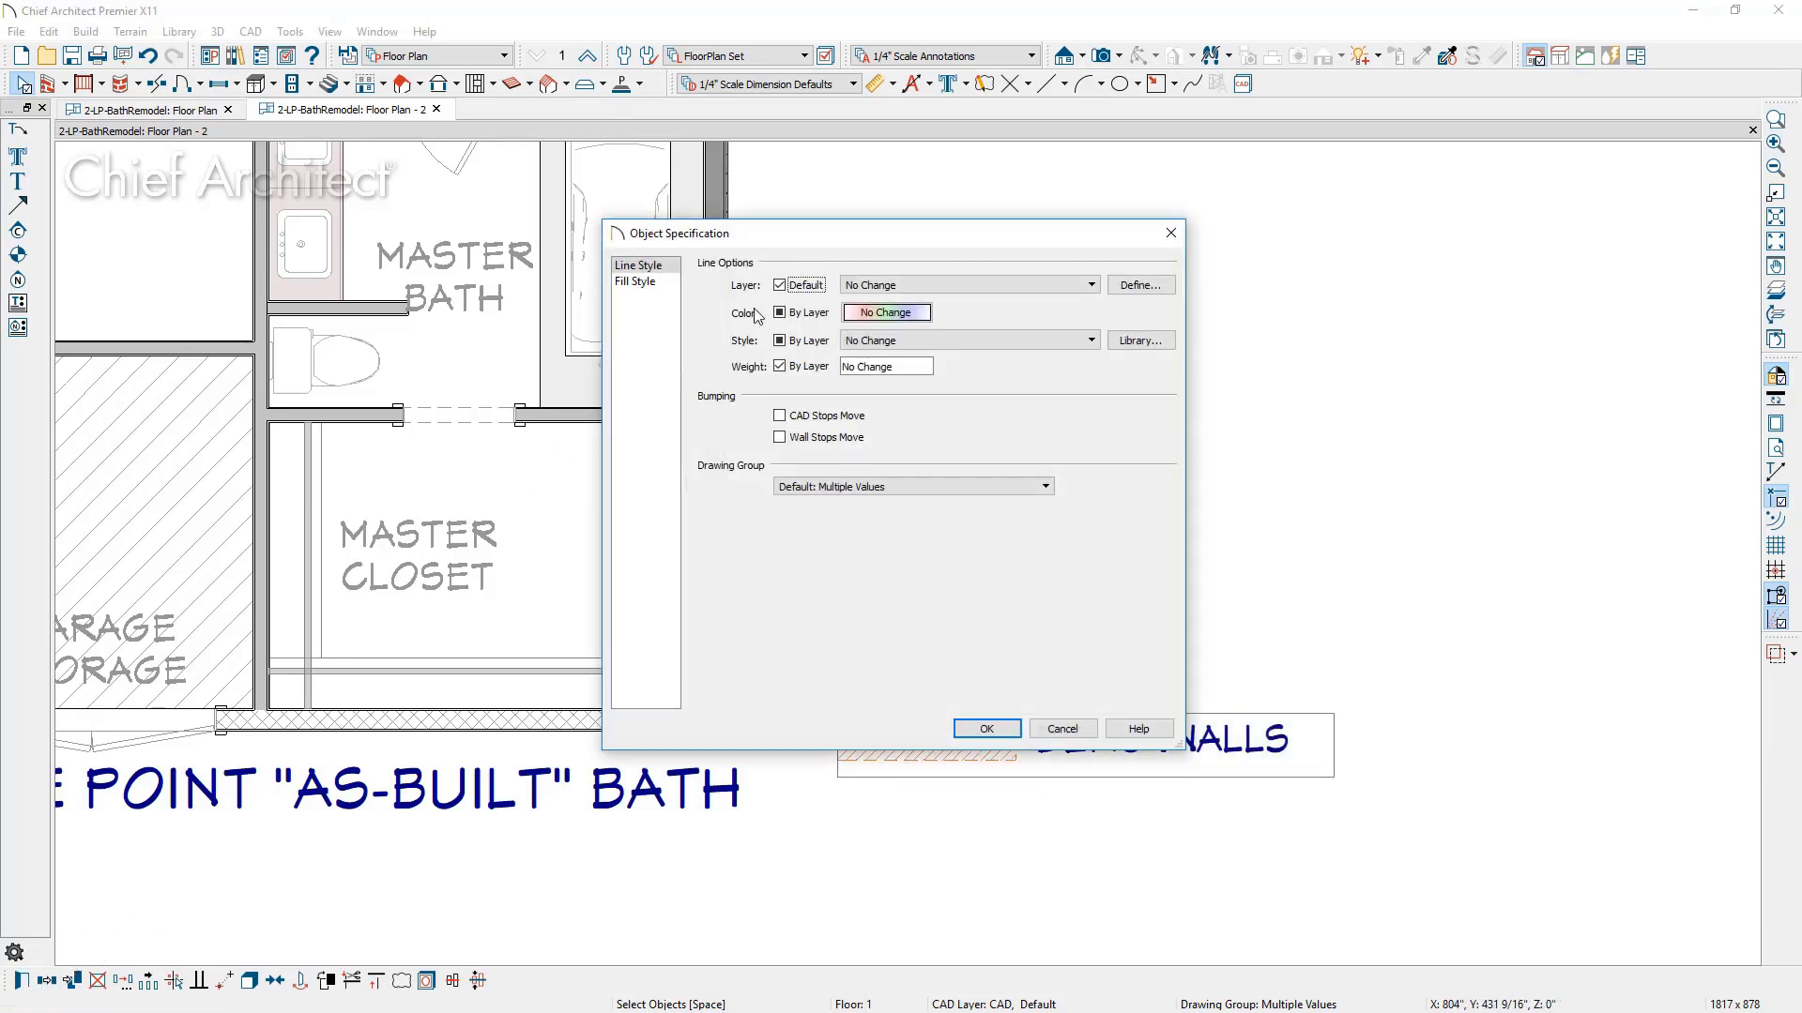
drag(802, 245, 556, 195)
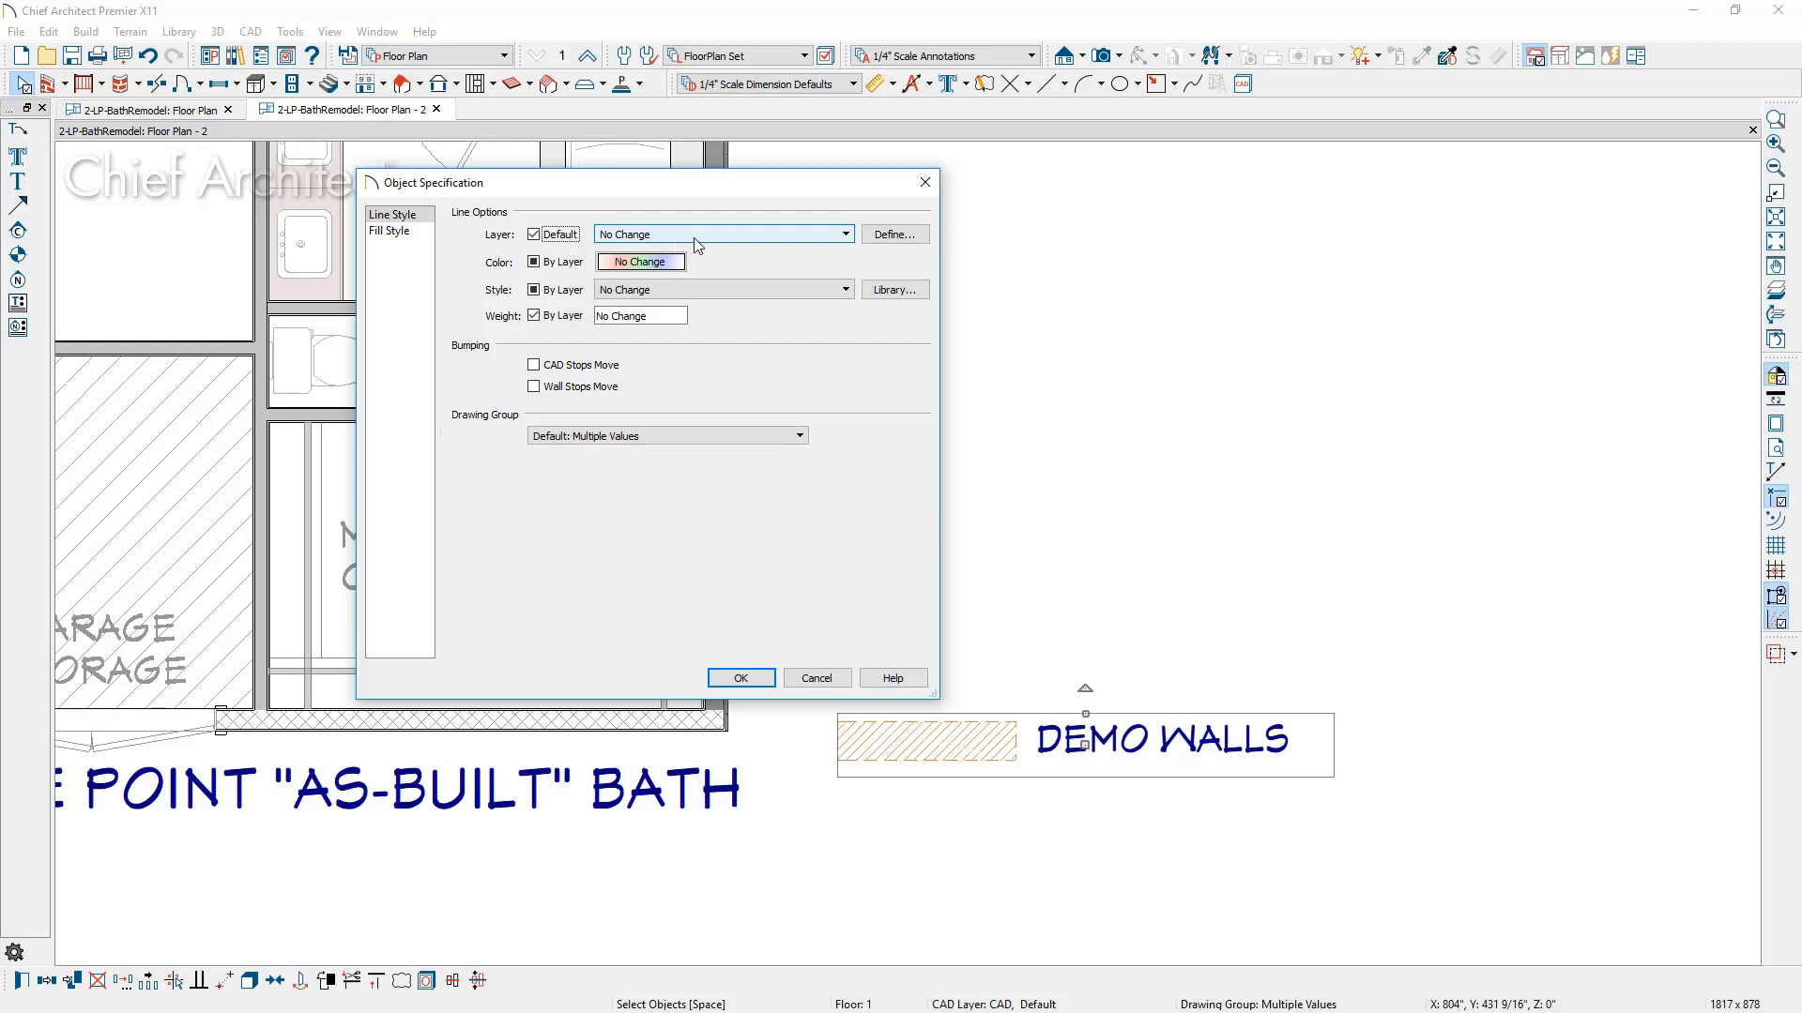
click(926, 246)
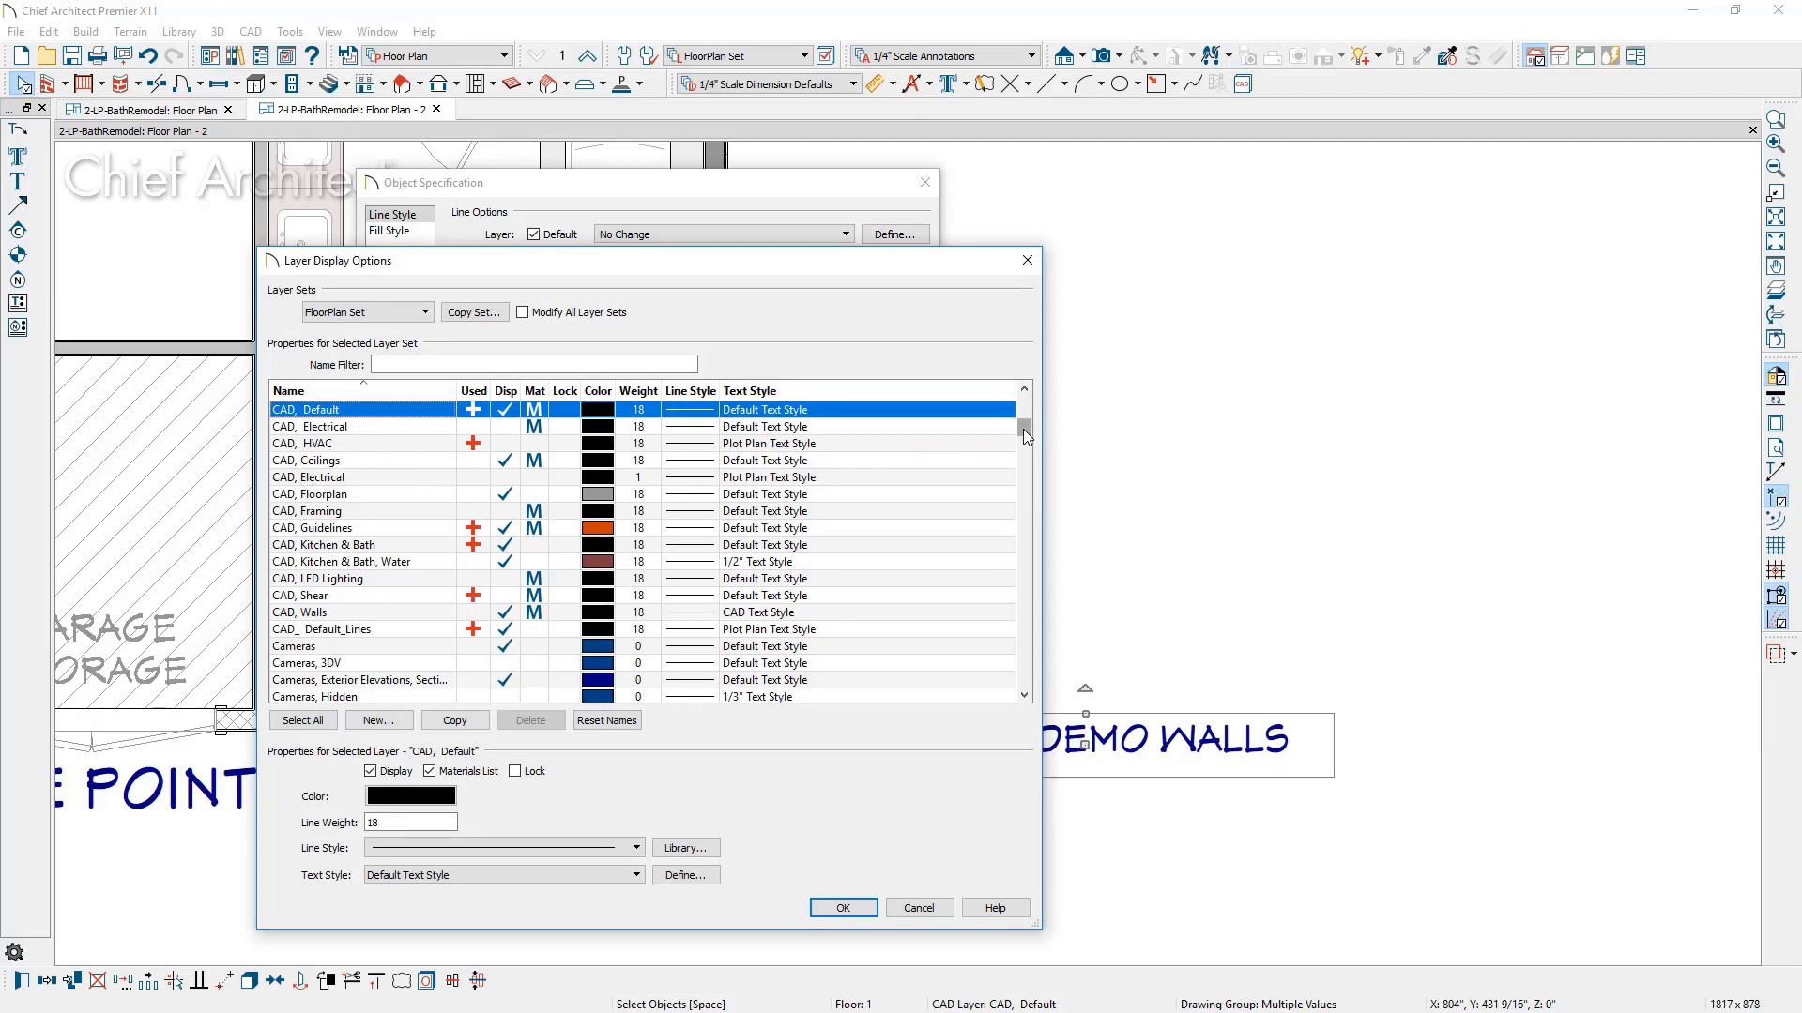
drag(1023, 428, 1027, 398)
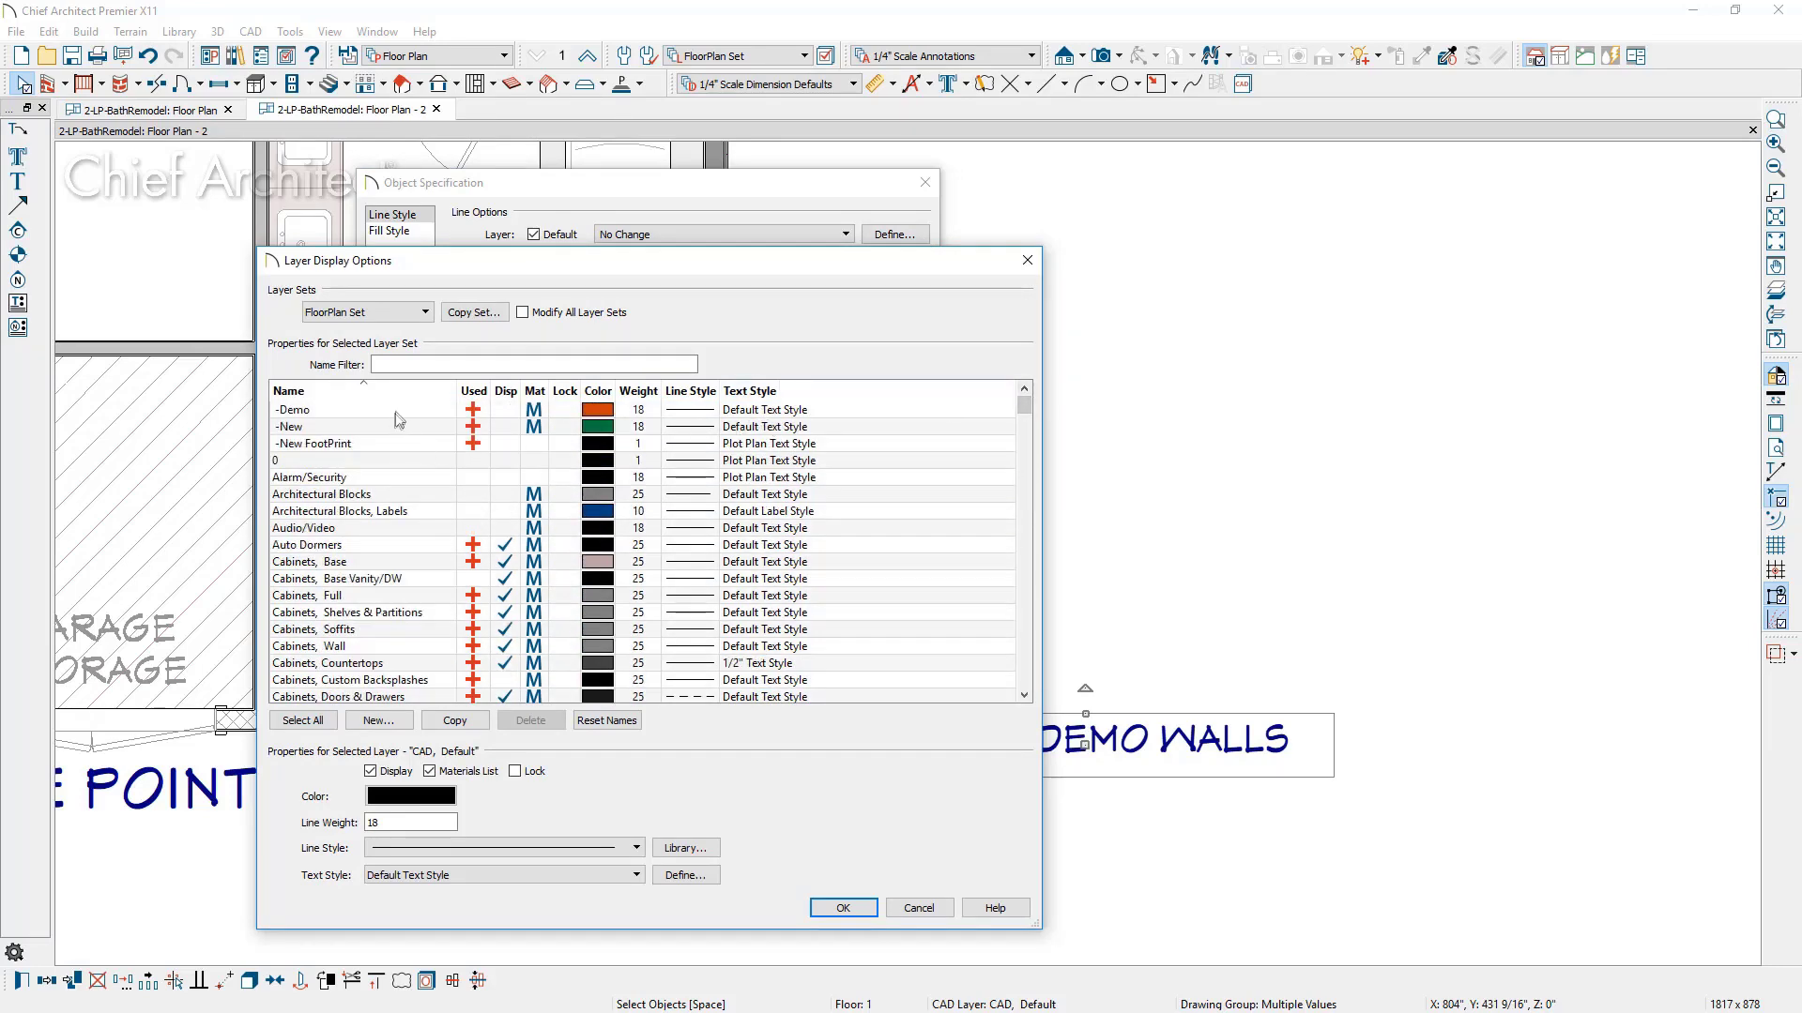
click(400, 413)
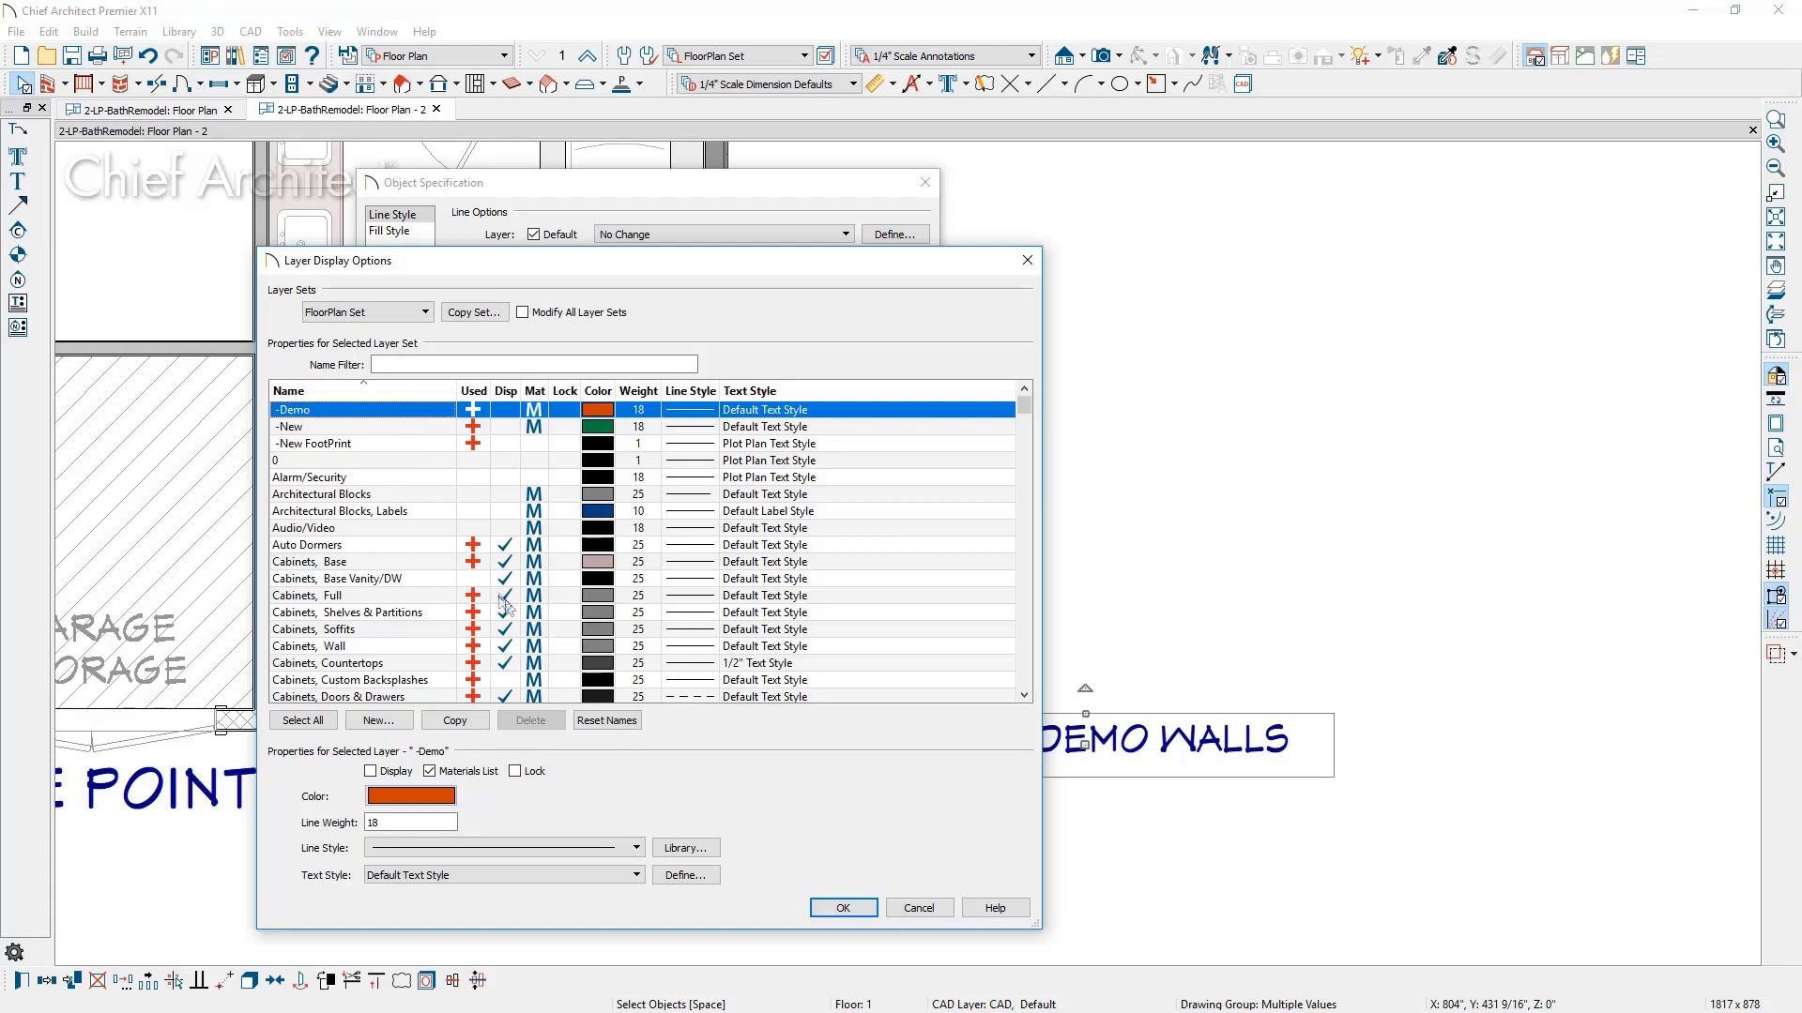
click(839, 910)
key(Return)
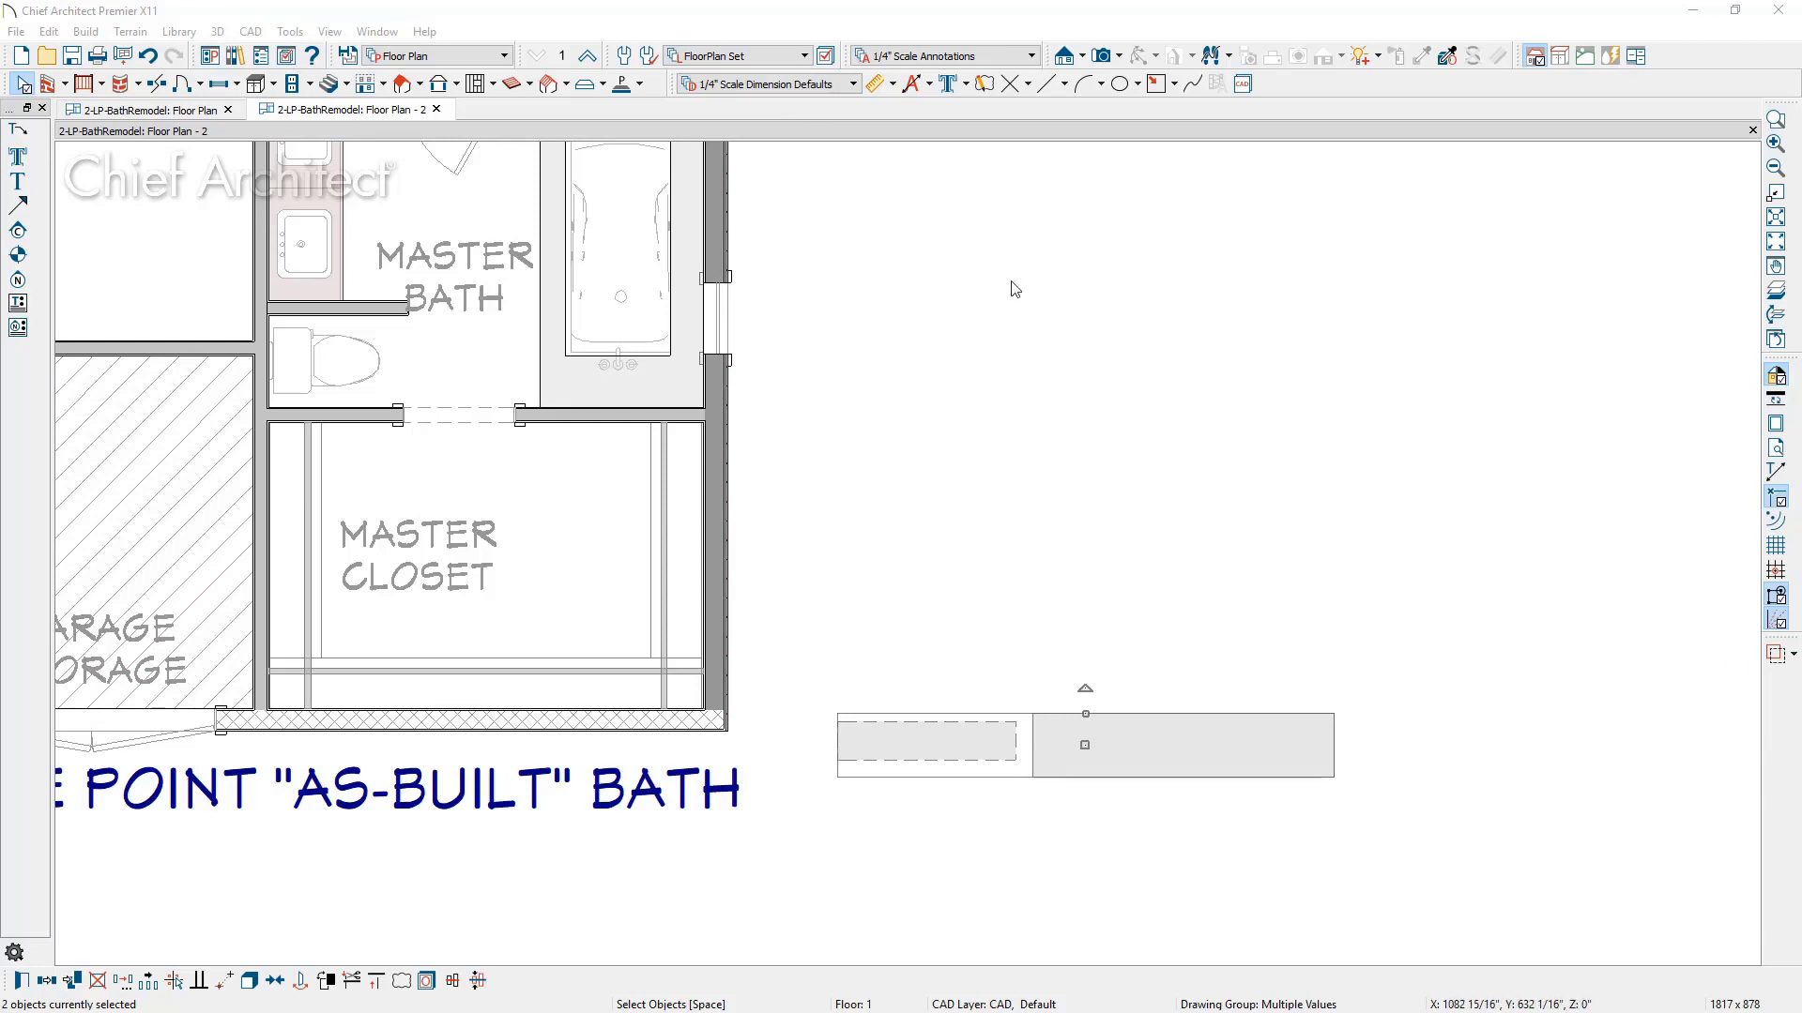
key(Delete)
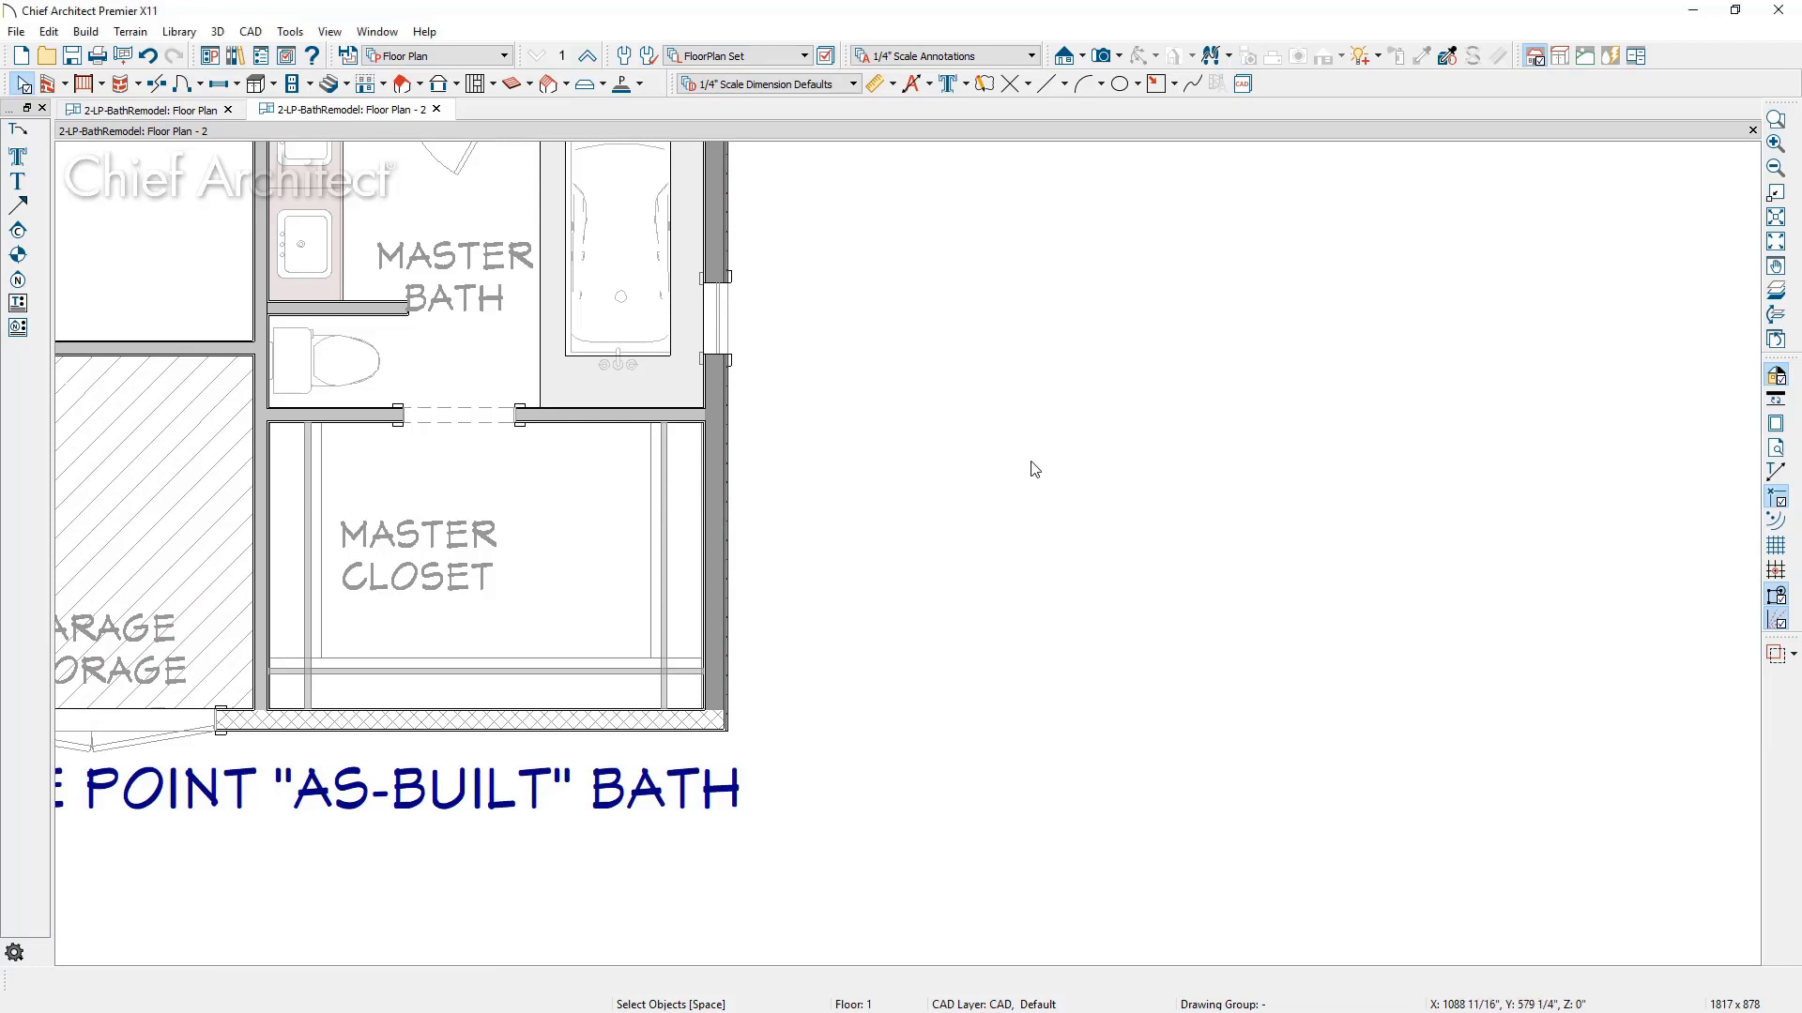
Make FloorPlan Demo the active layer set and check the -Demo layer's display setting in its layer display options
click(798, 59)
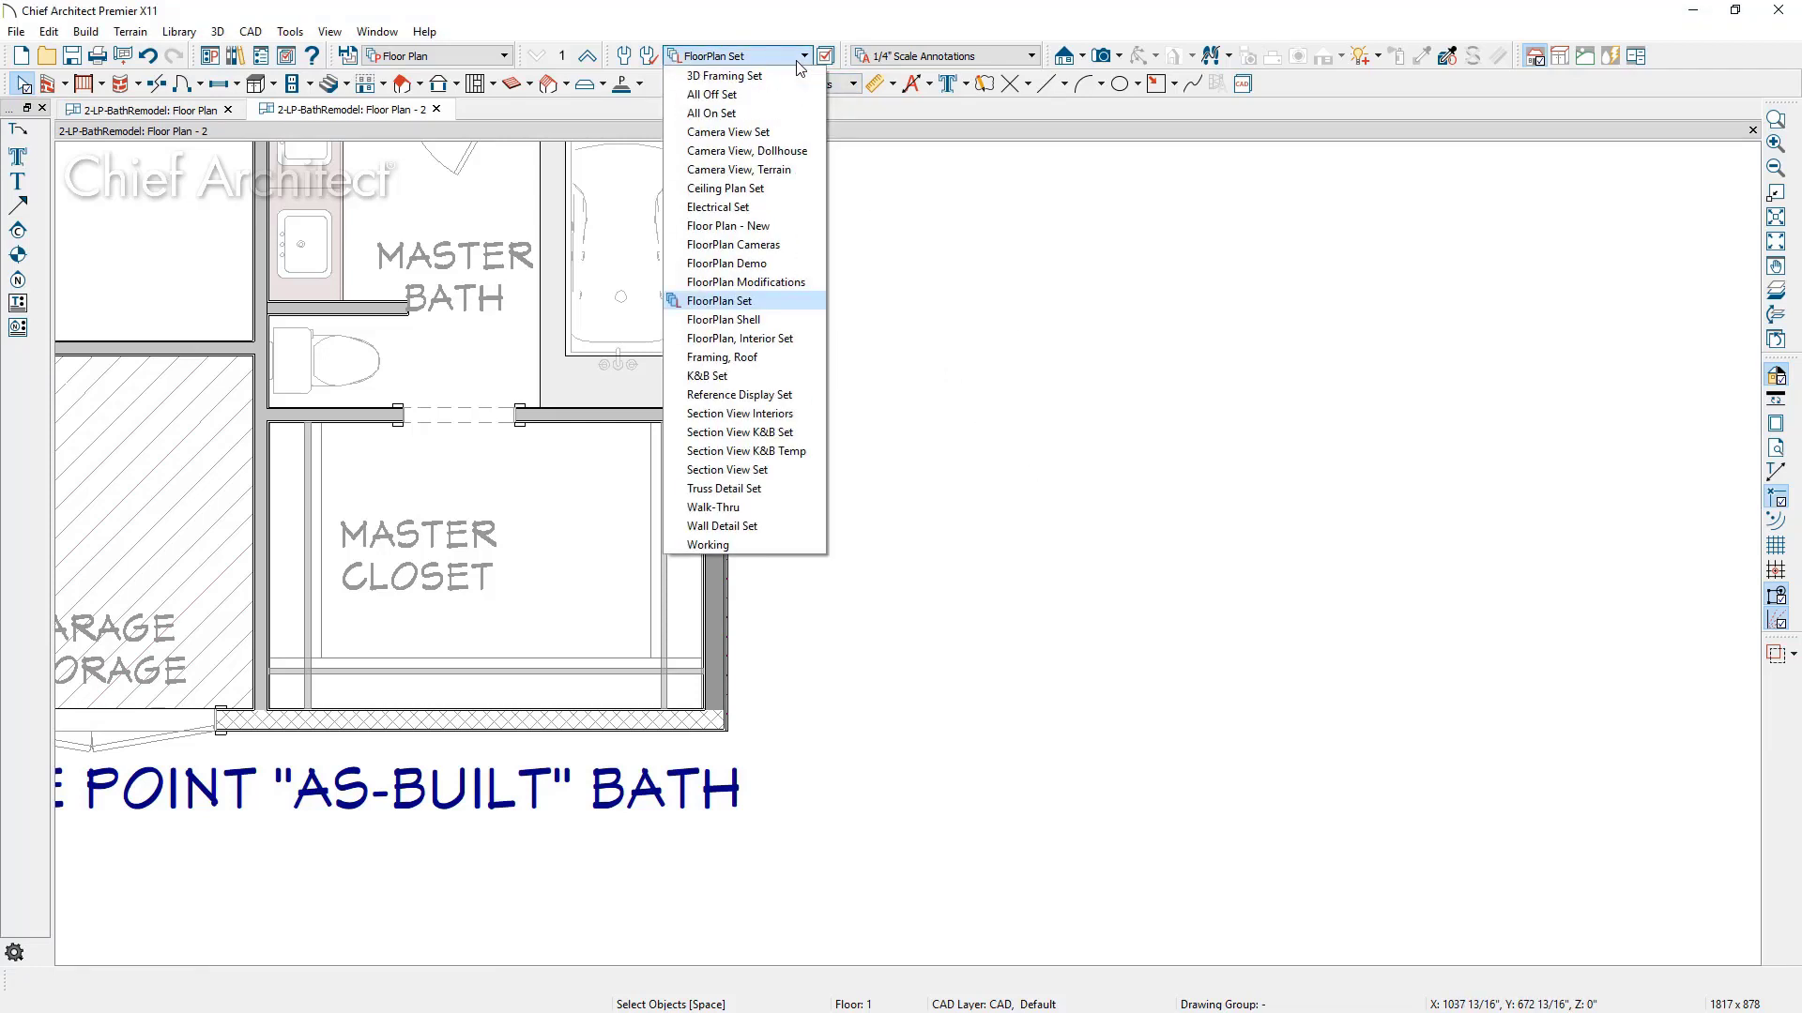
click(790, 264)
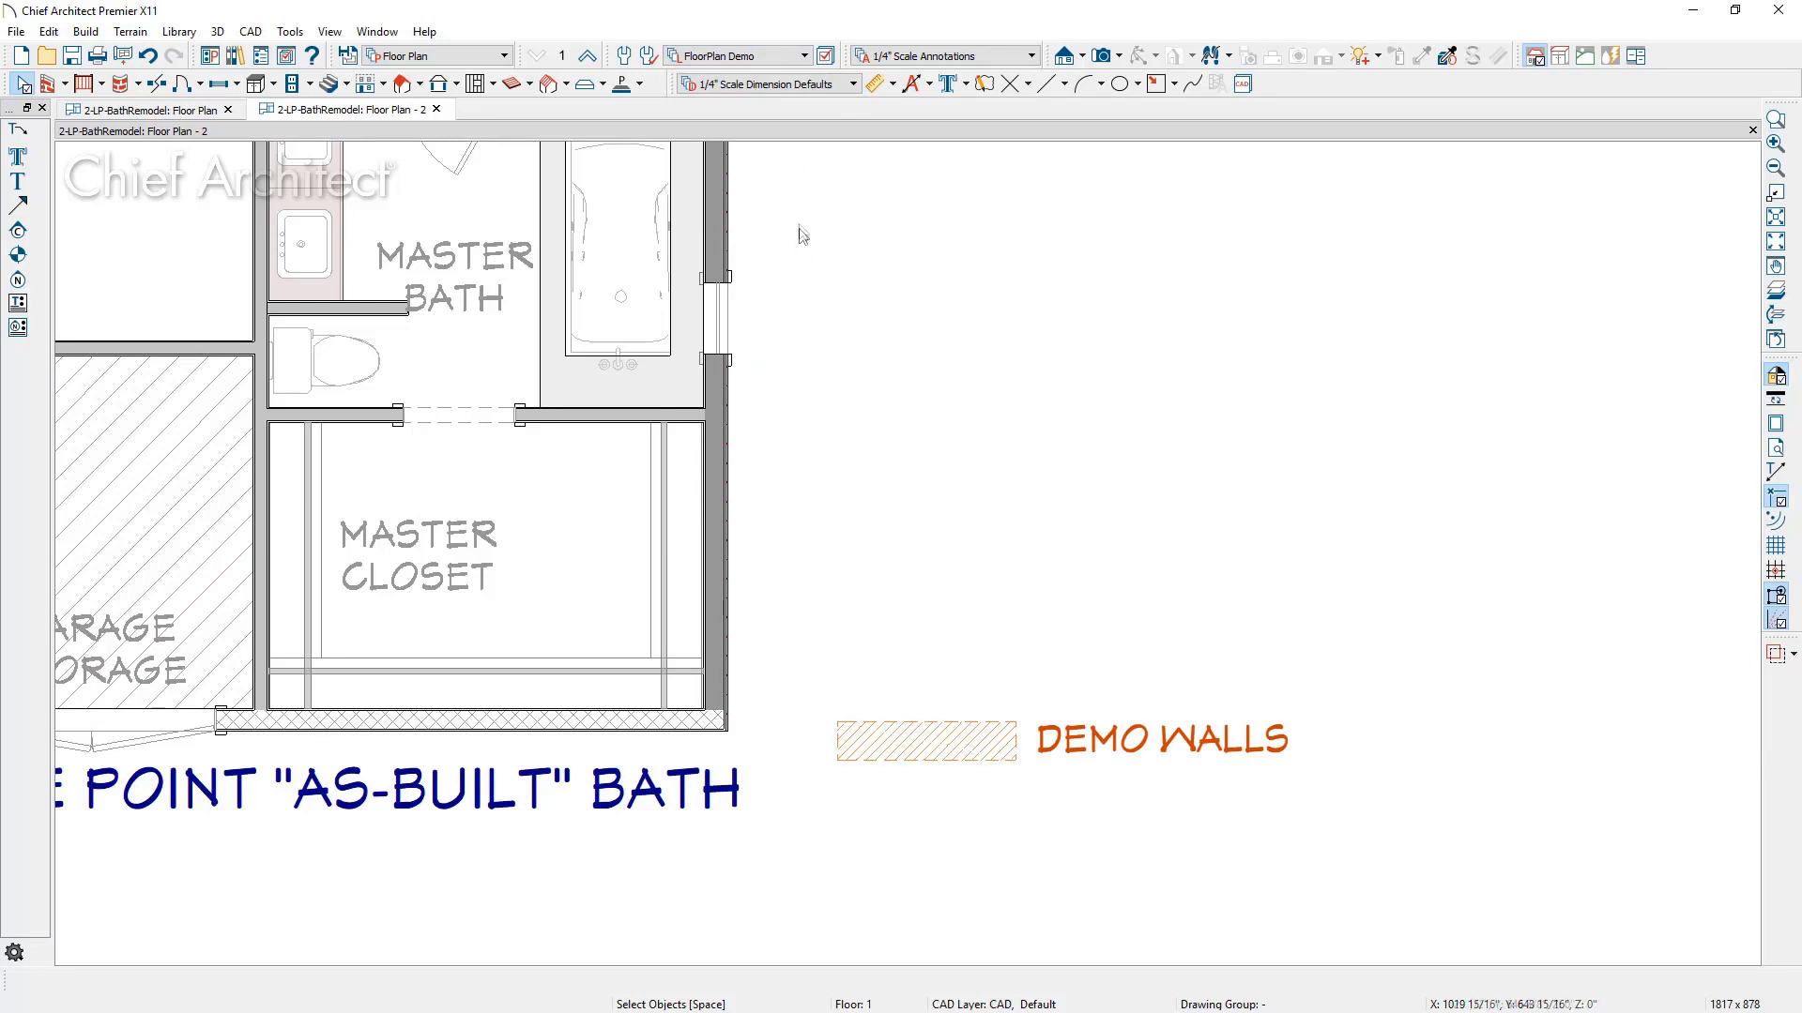
click(825, 56)
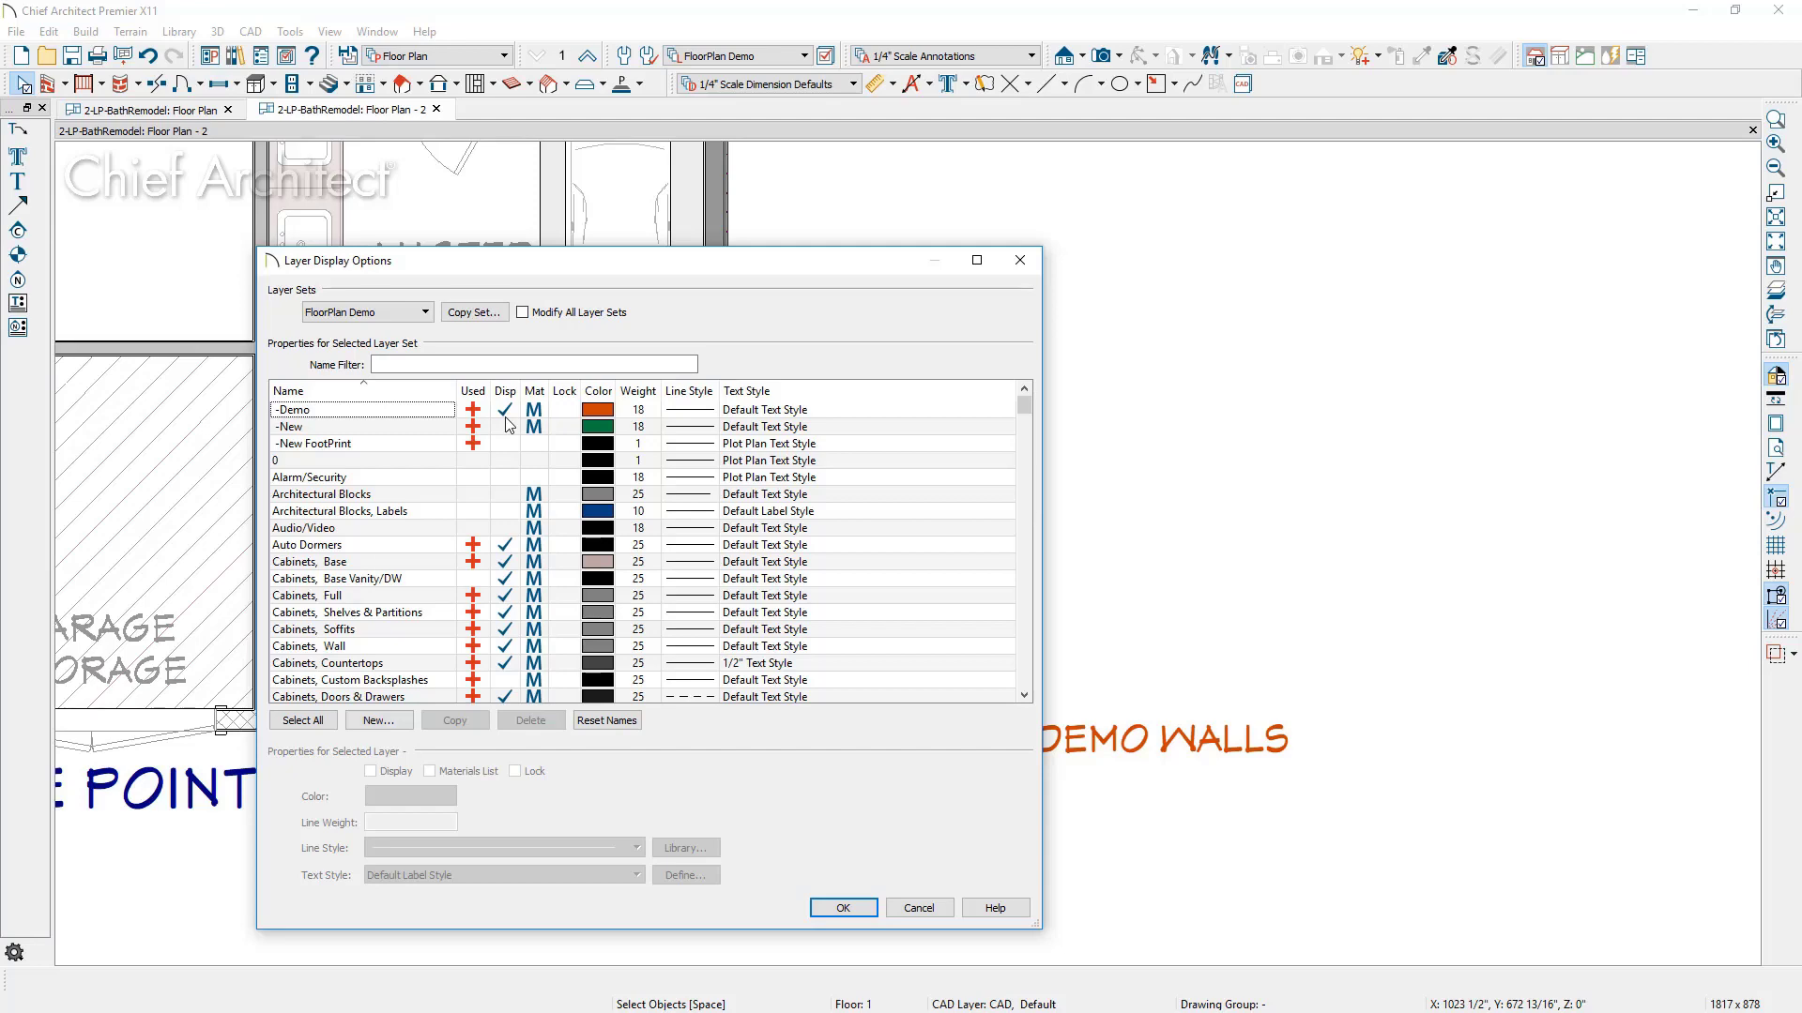
click(867, 912)
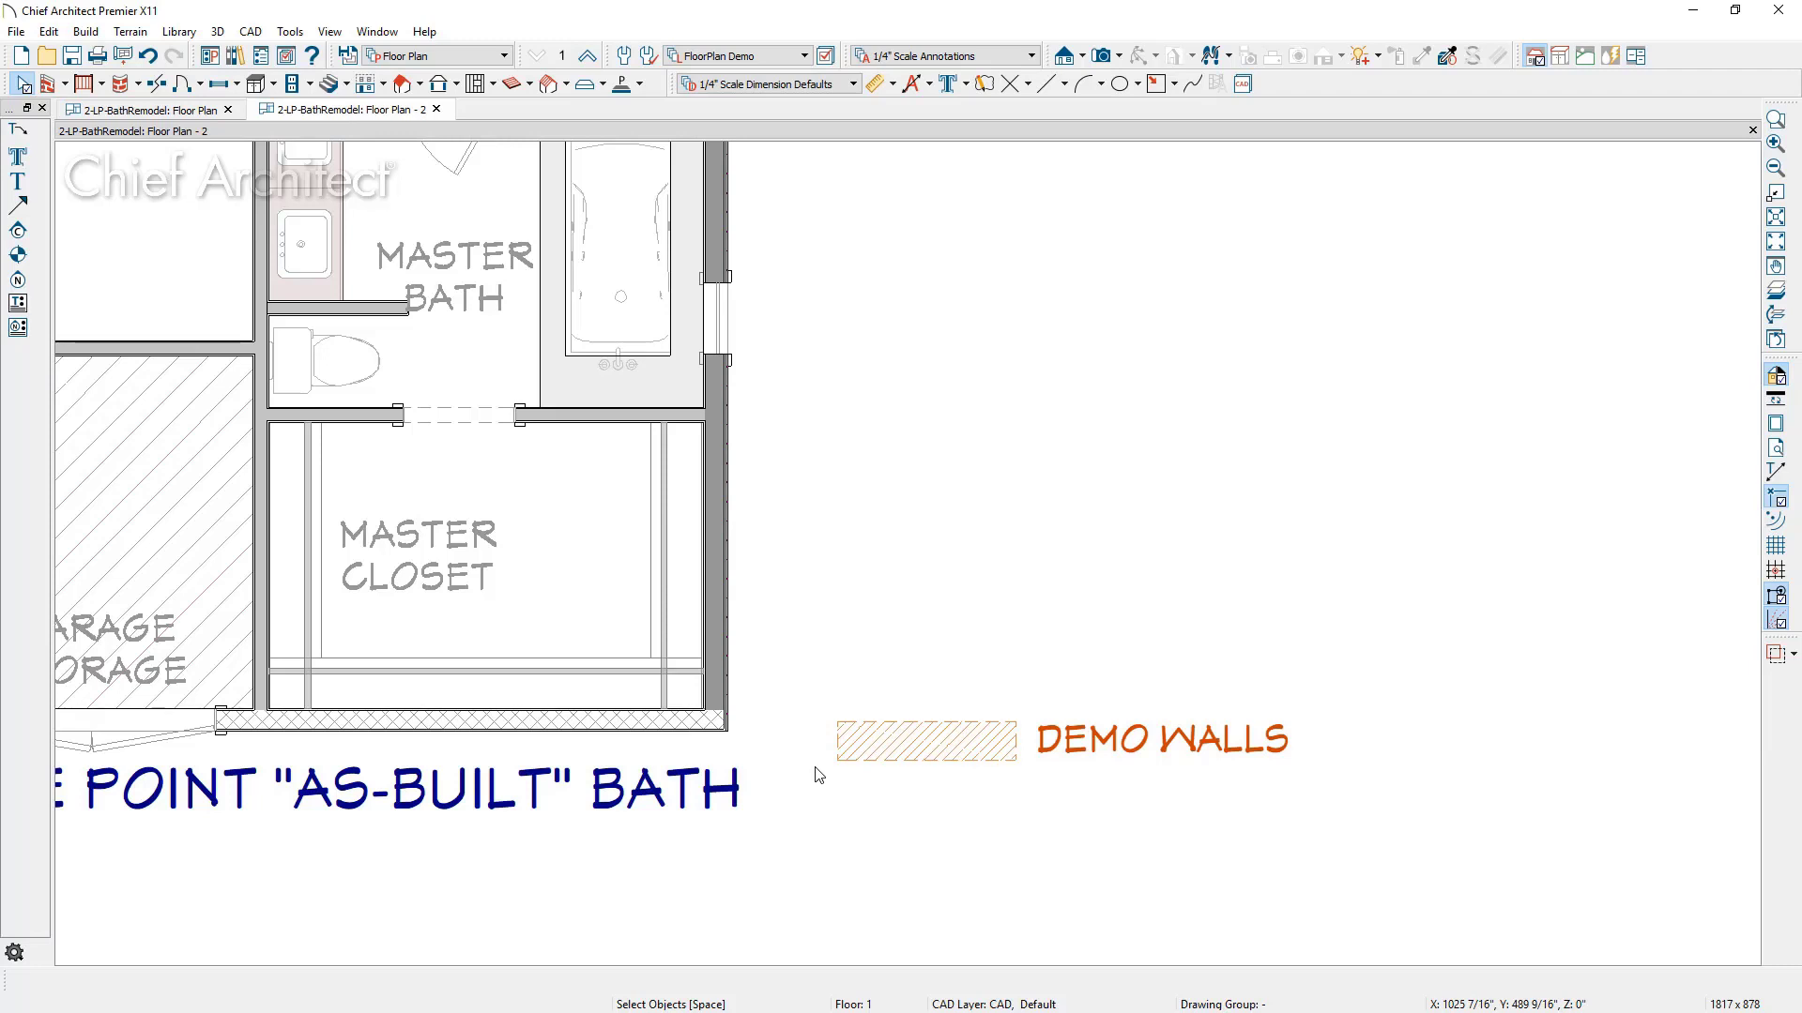
Place a copy of the hatched legend rectangle on the master closet's exterior side wall and reshape it to cover the wall's lower section
click(871, 756)
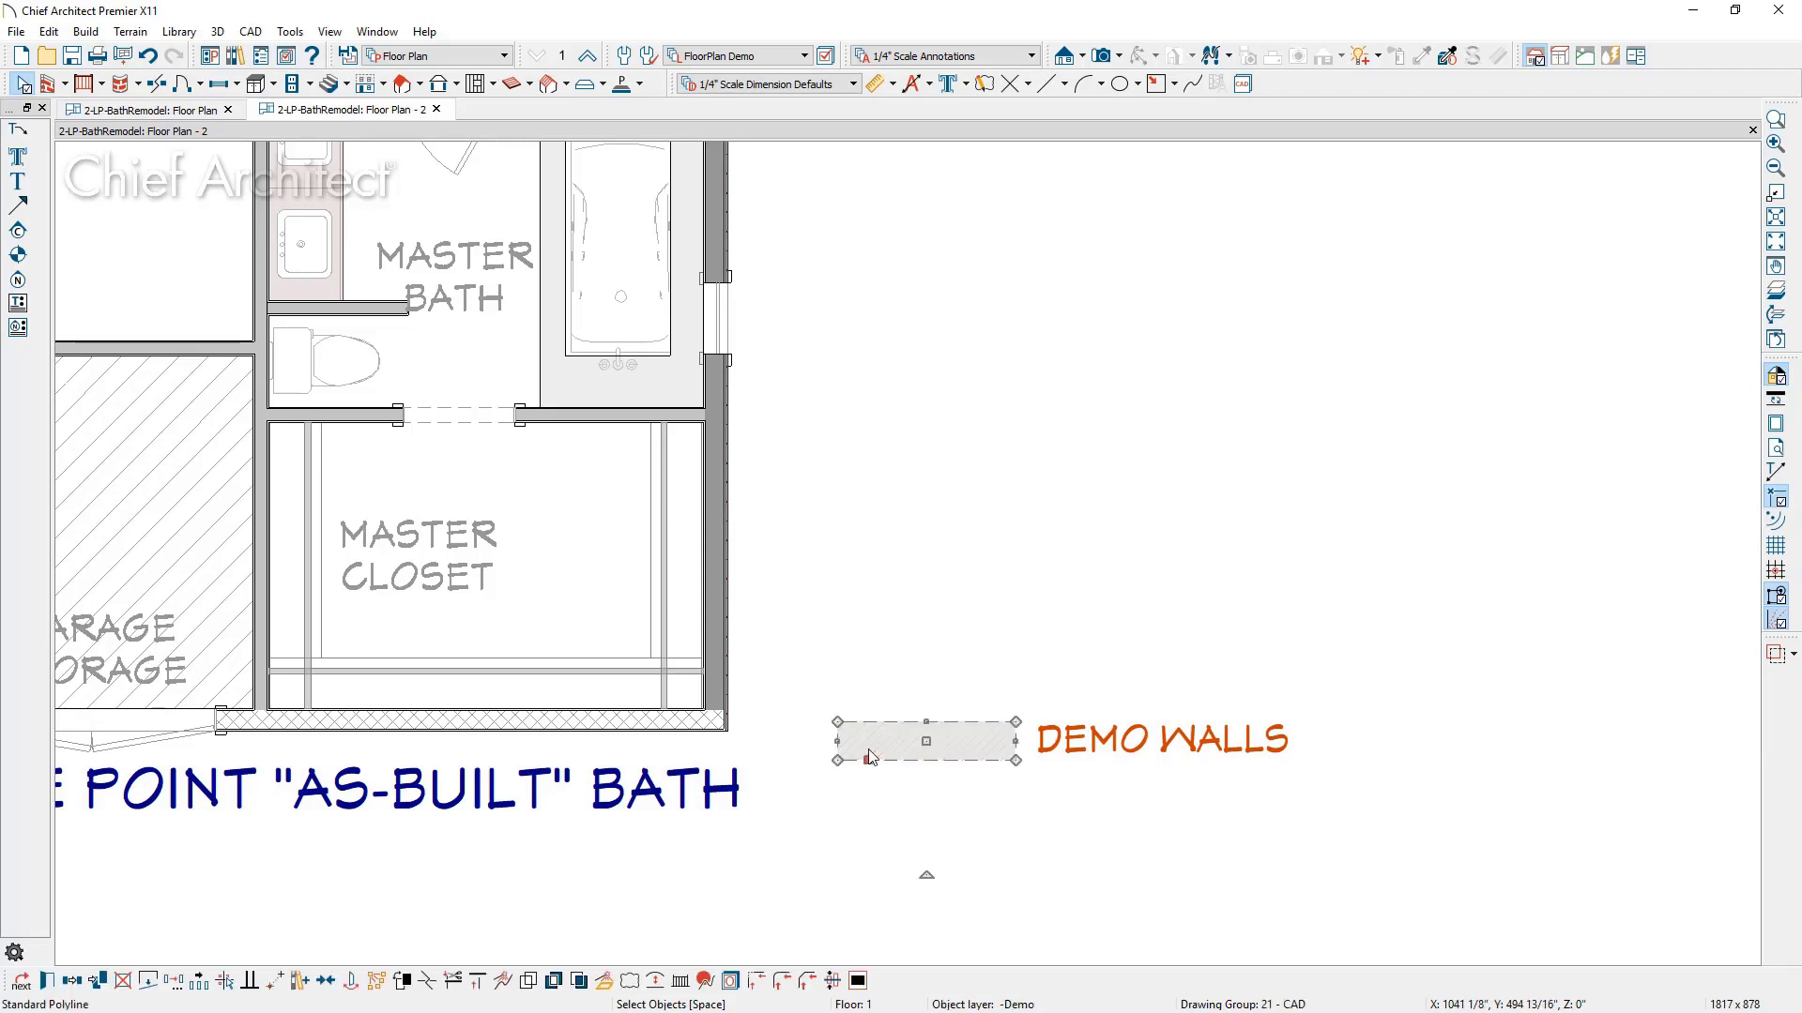
key(ctrl+v)
click(788, 588)
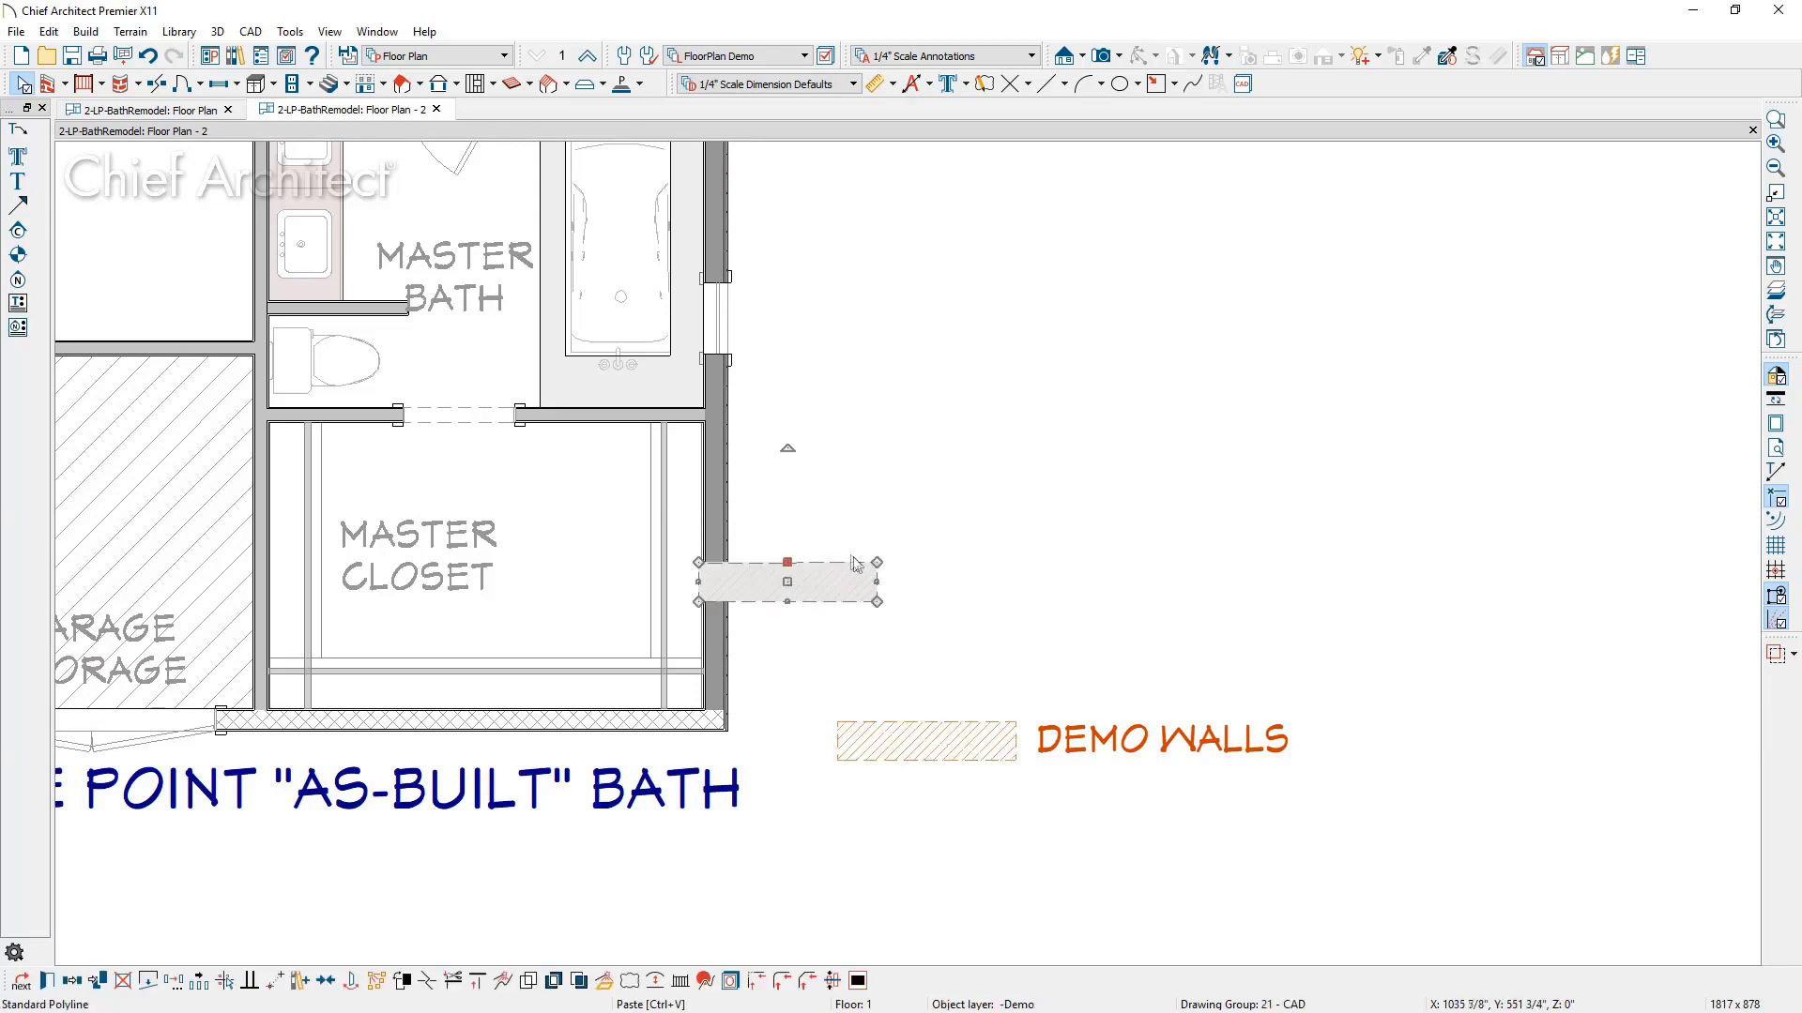
drag(876, 582, 722, 709)
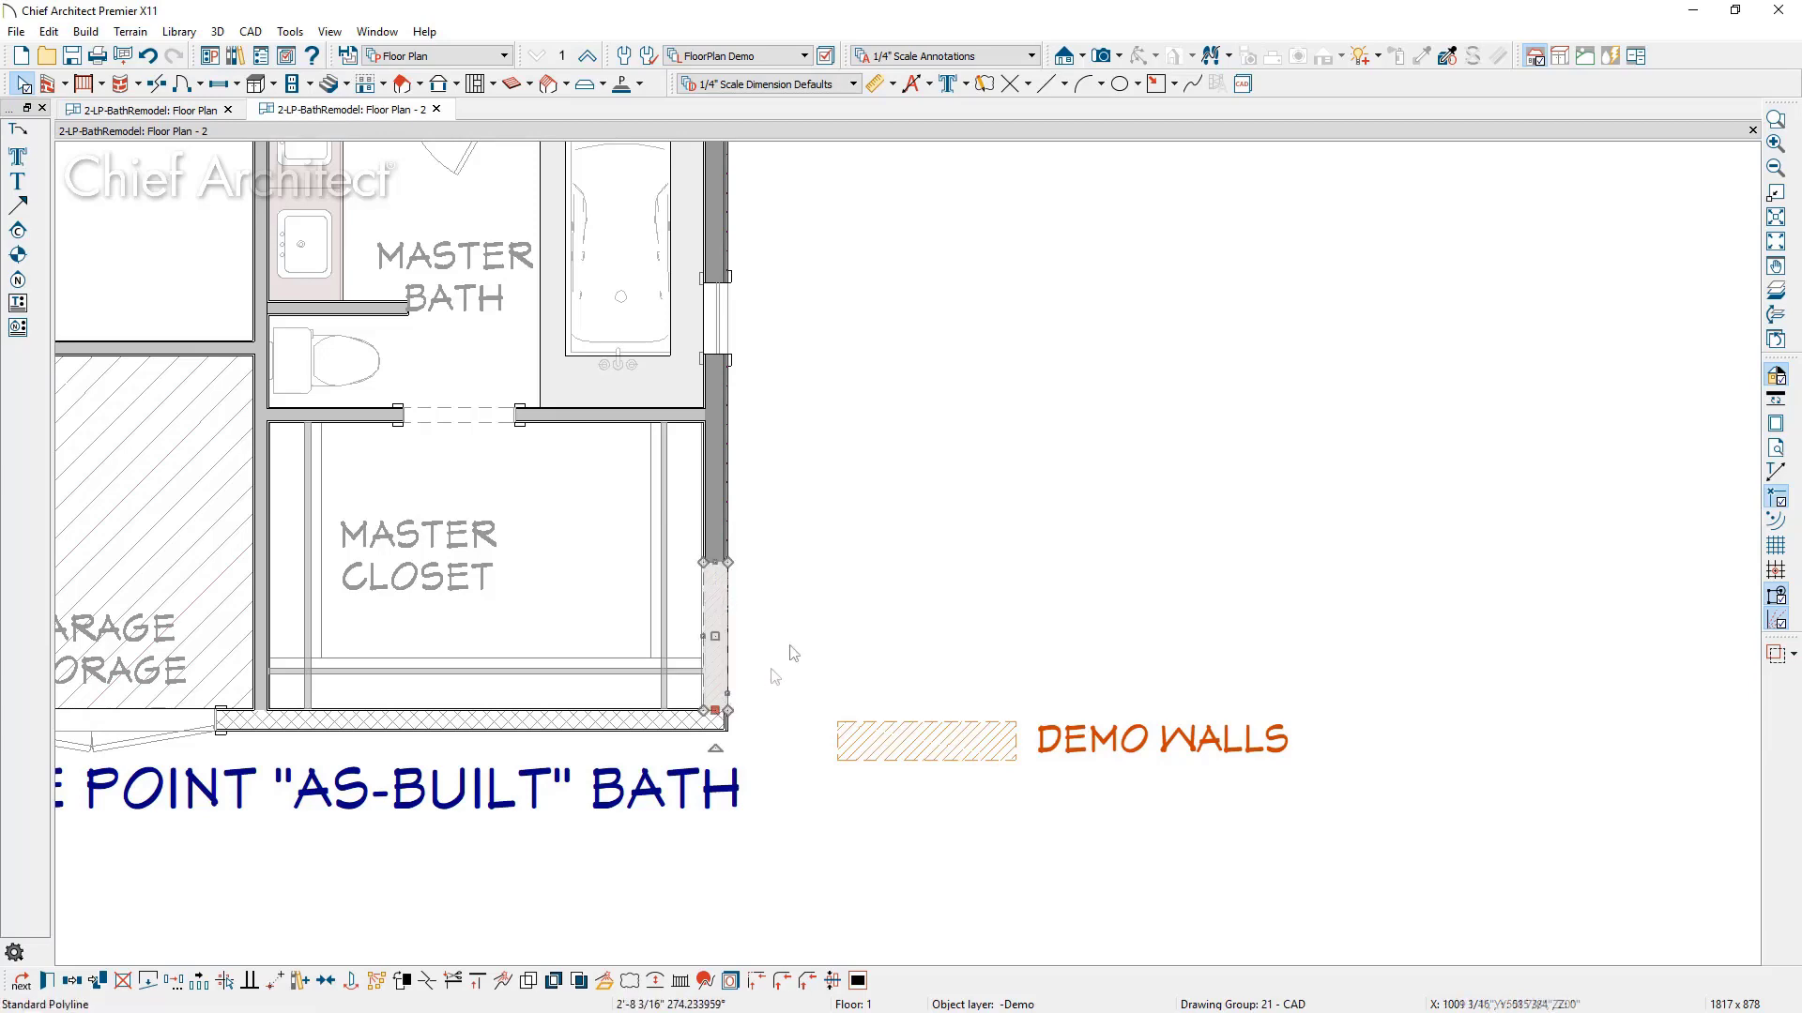
Stretch the hatched polyline on the exterior side wall up to the bath's upper corner so it covers the whole wall
middle_drag(869, 643, 1163, 771)
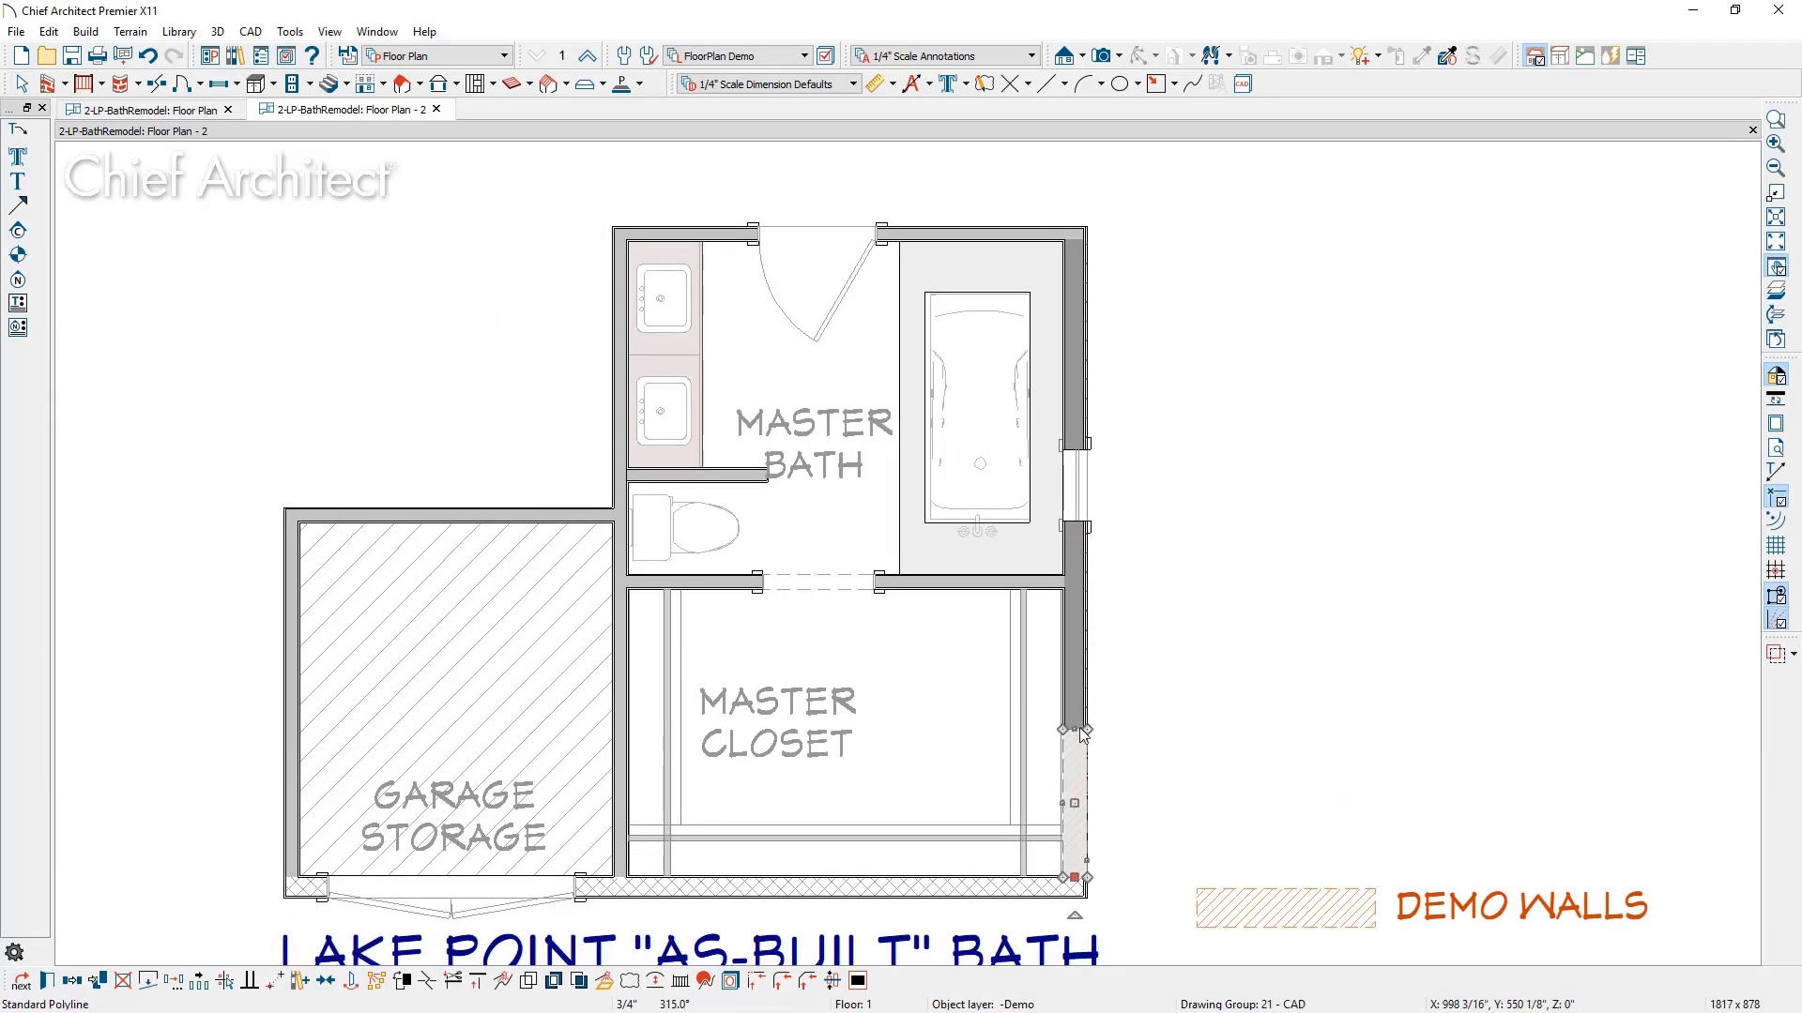
drag(1075, 729, 1086, 238)
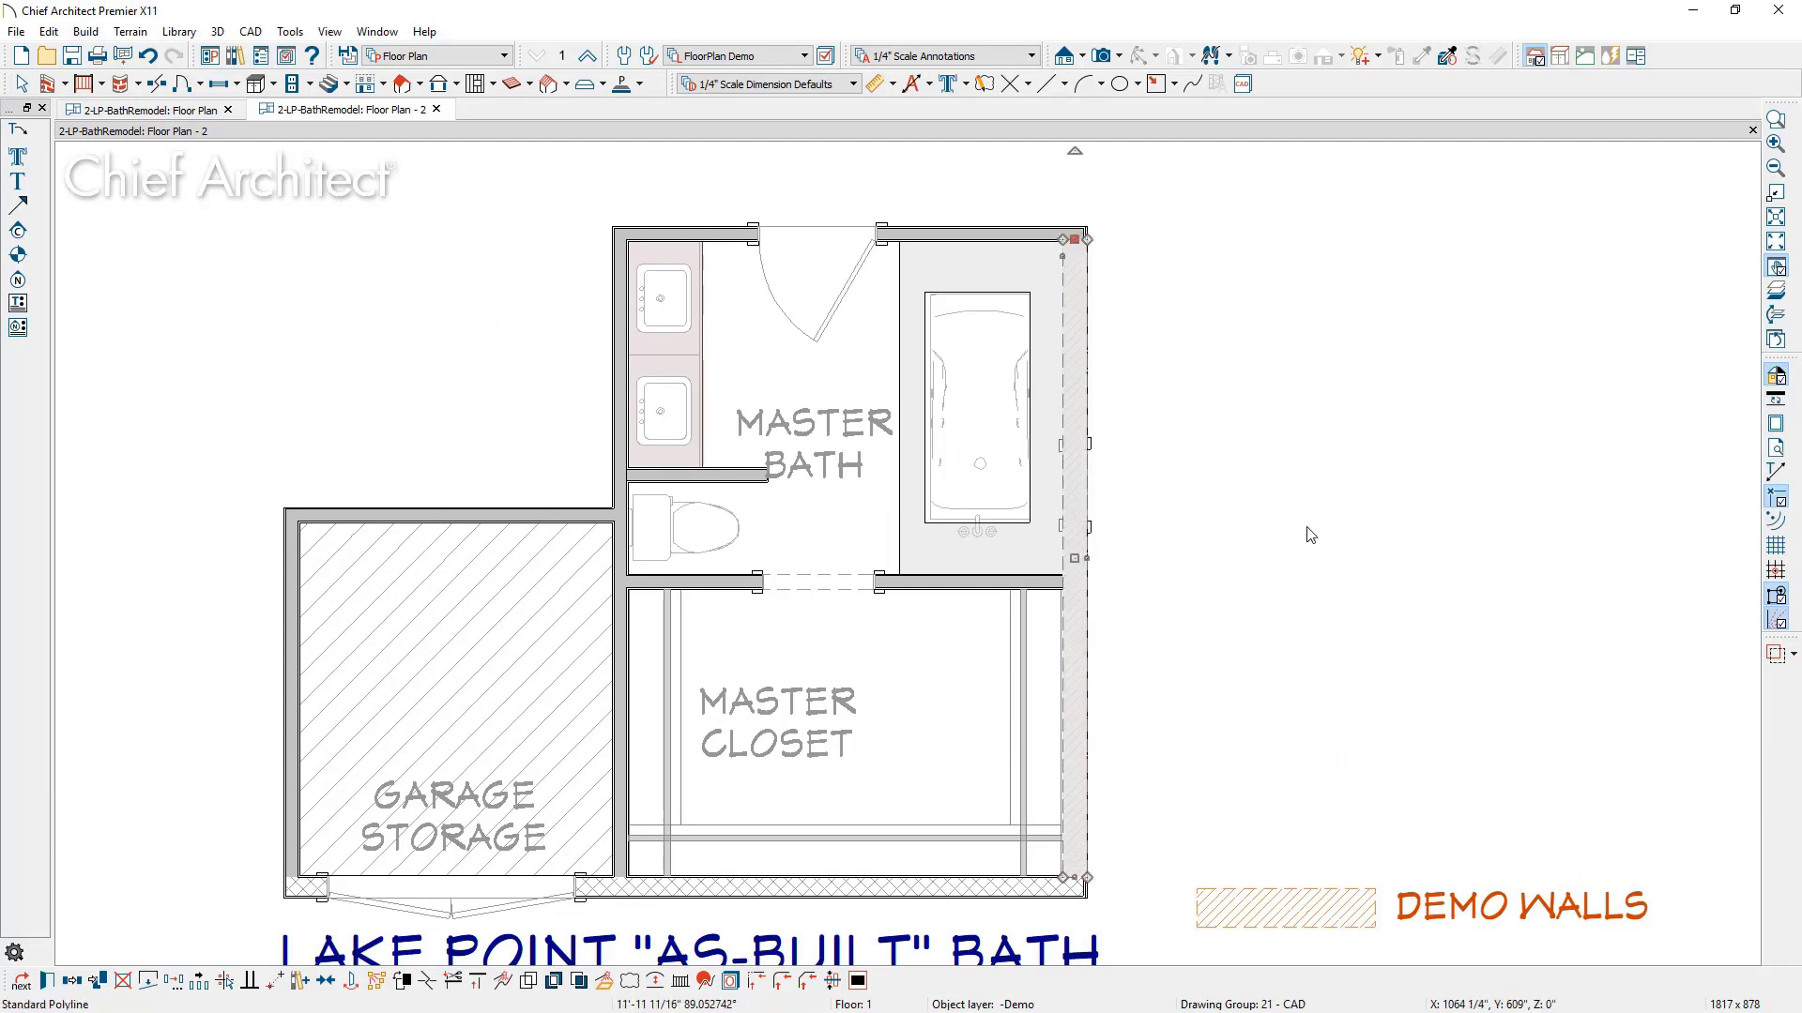
key(Escape)
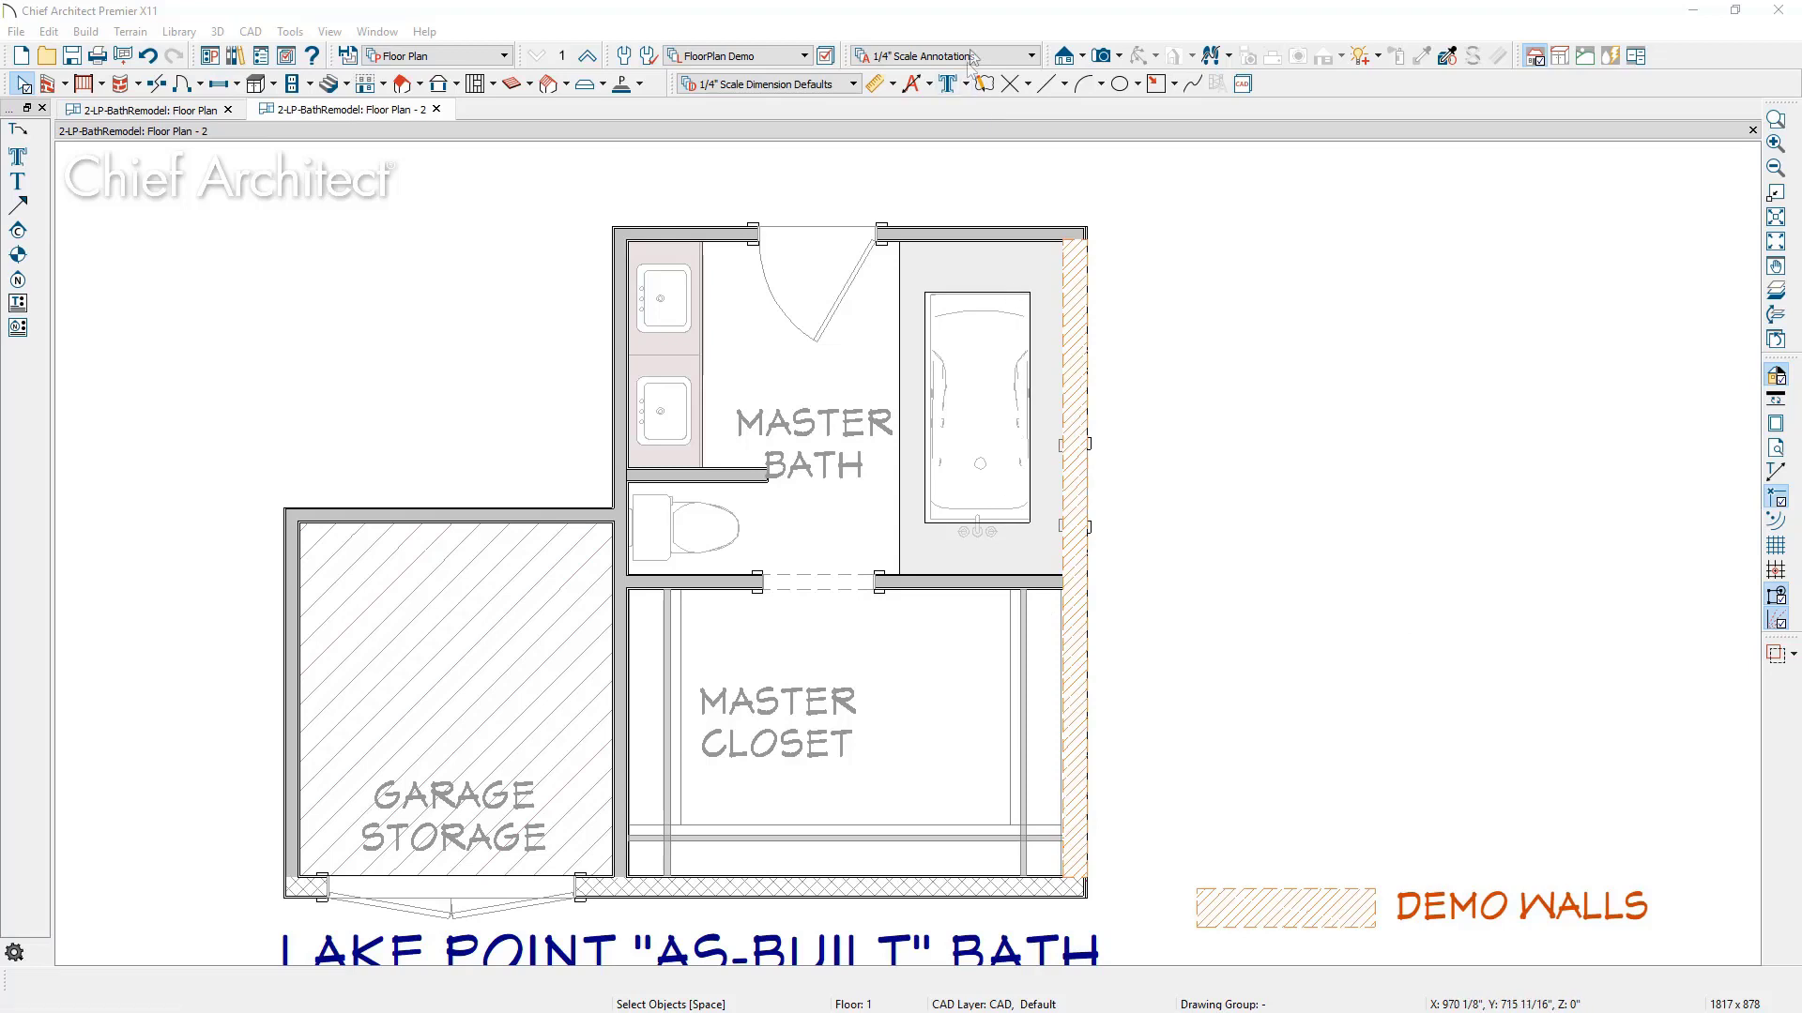
Place hatched copies on the wall between the tub and closet and on the partition above the toilet, fitting each to its wall
key(ctrl+v)
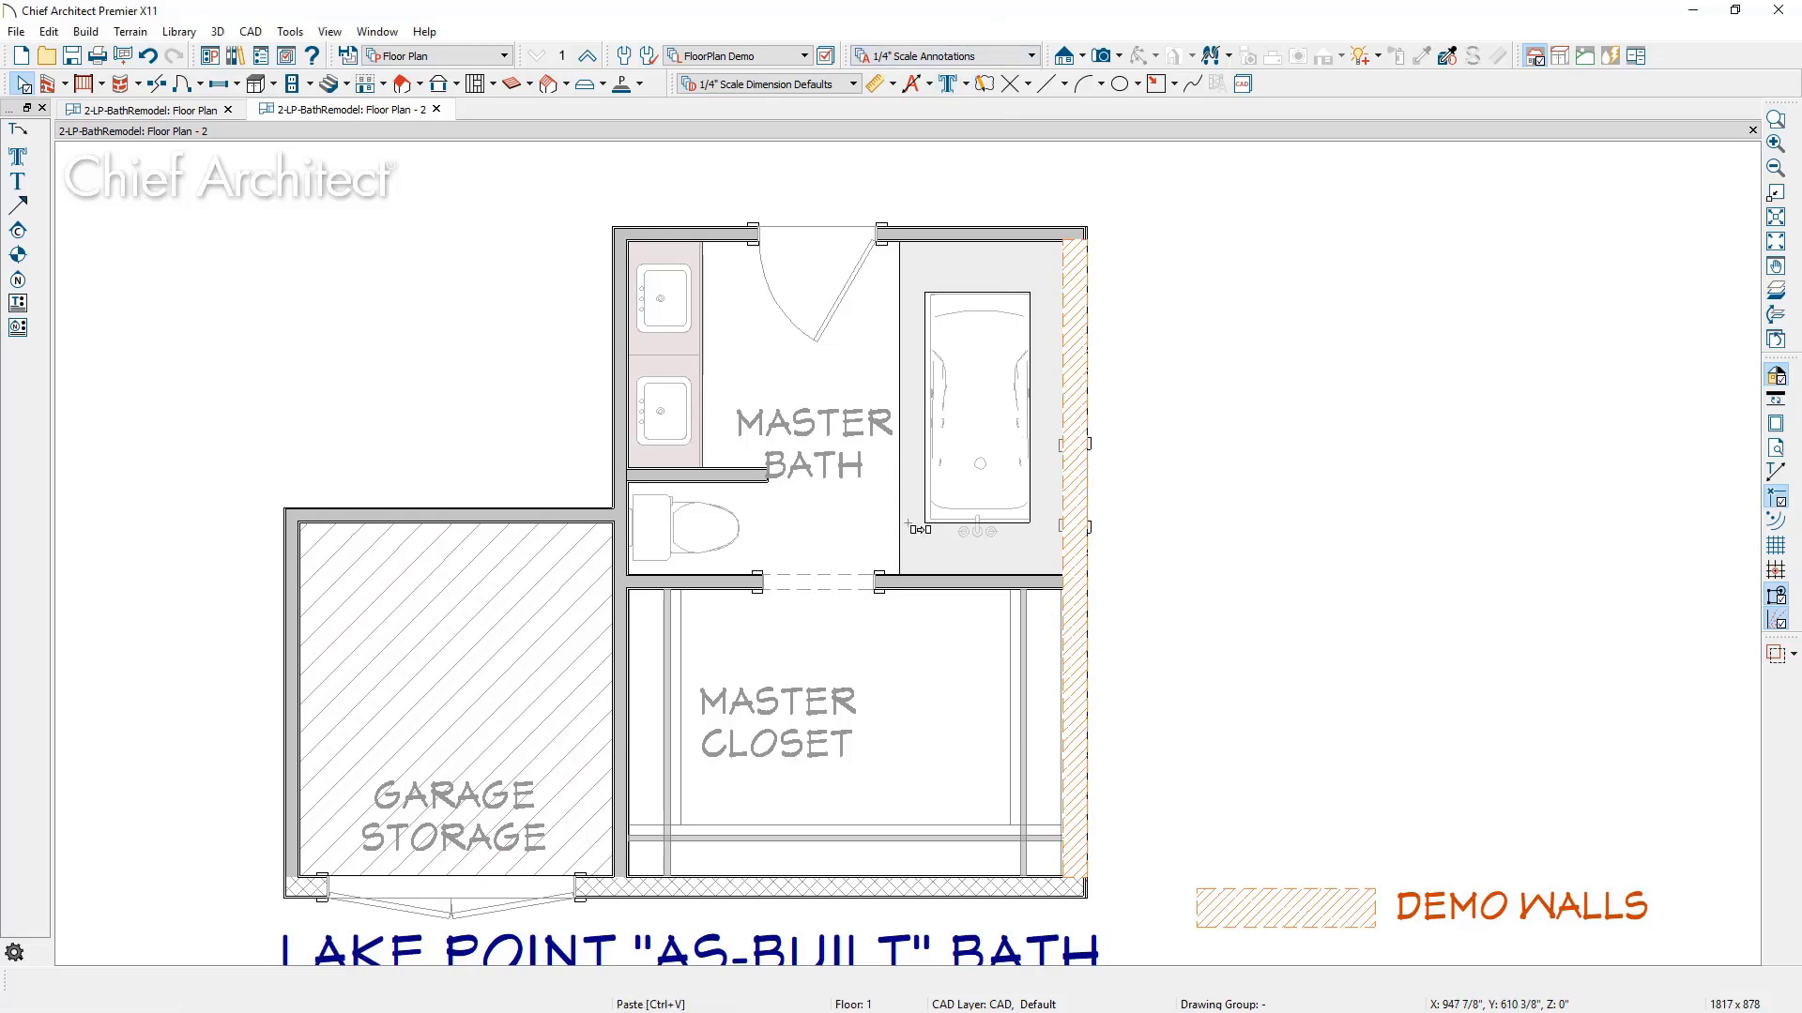
click(935, 605)
drag(934, 597, 1061, 582)
click(873, 582)
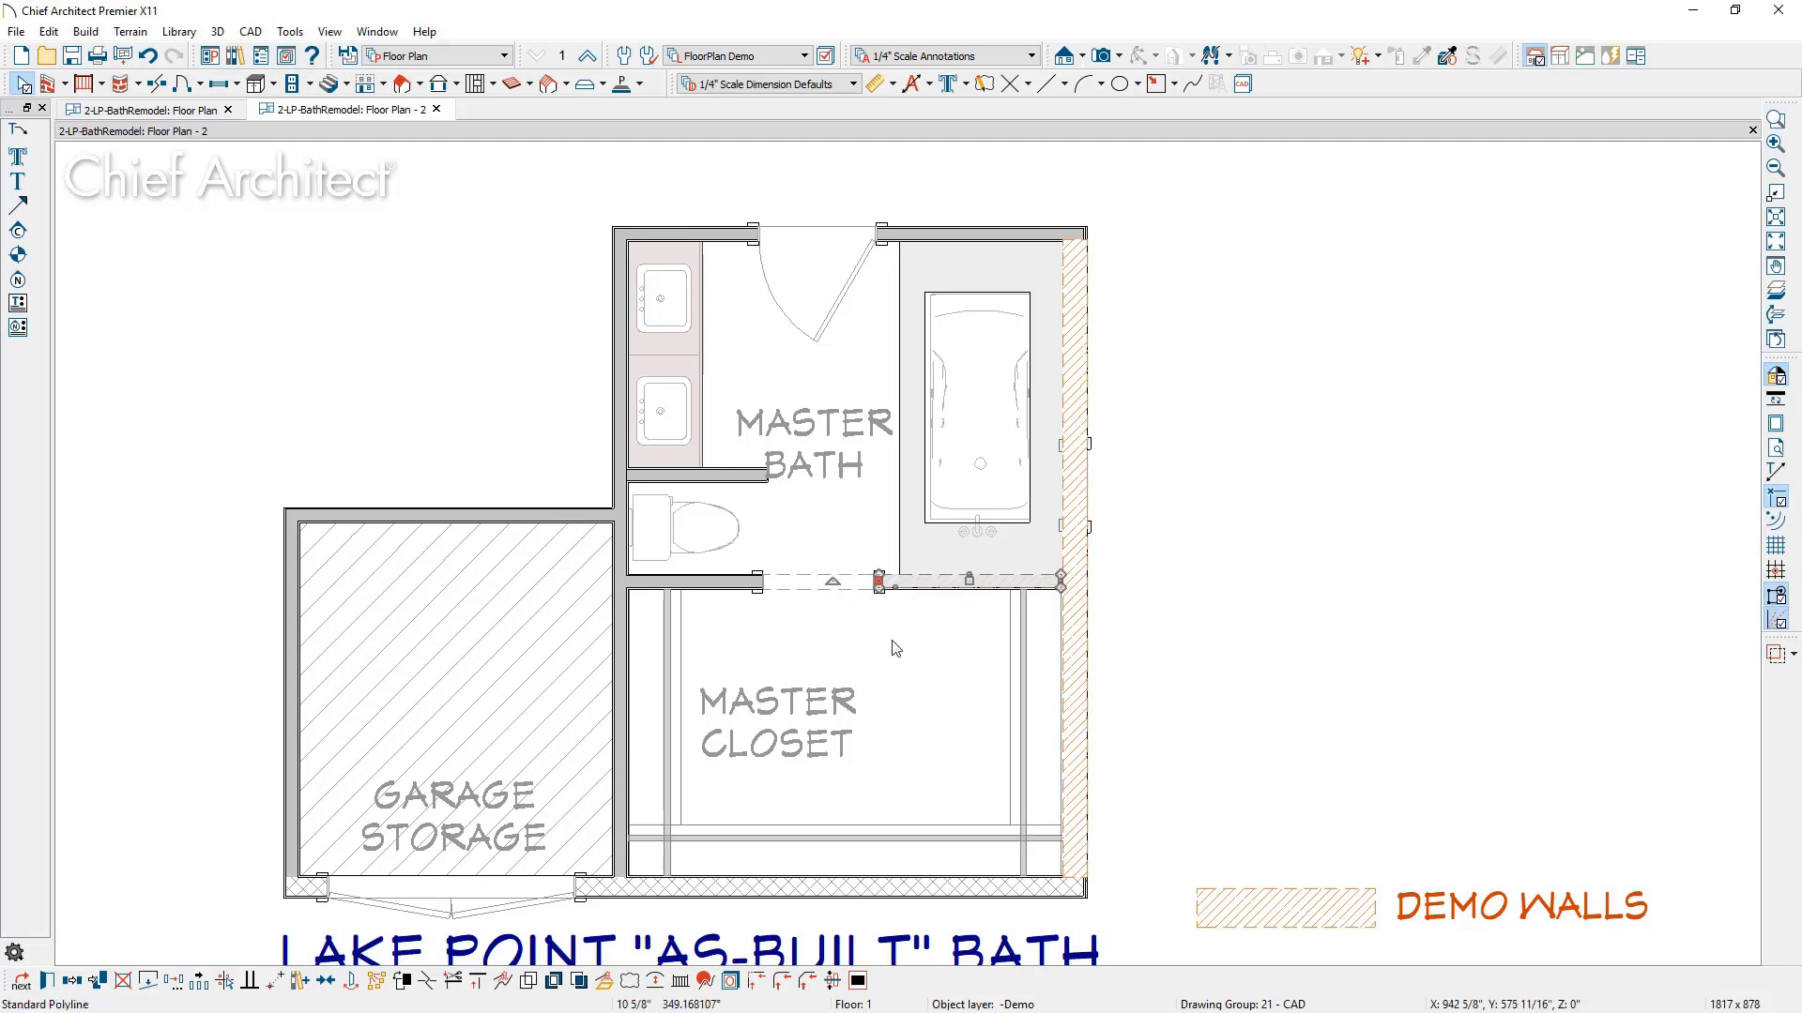
key(Escape)
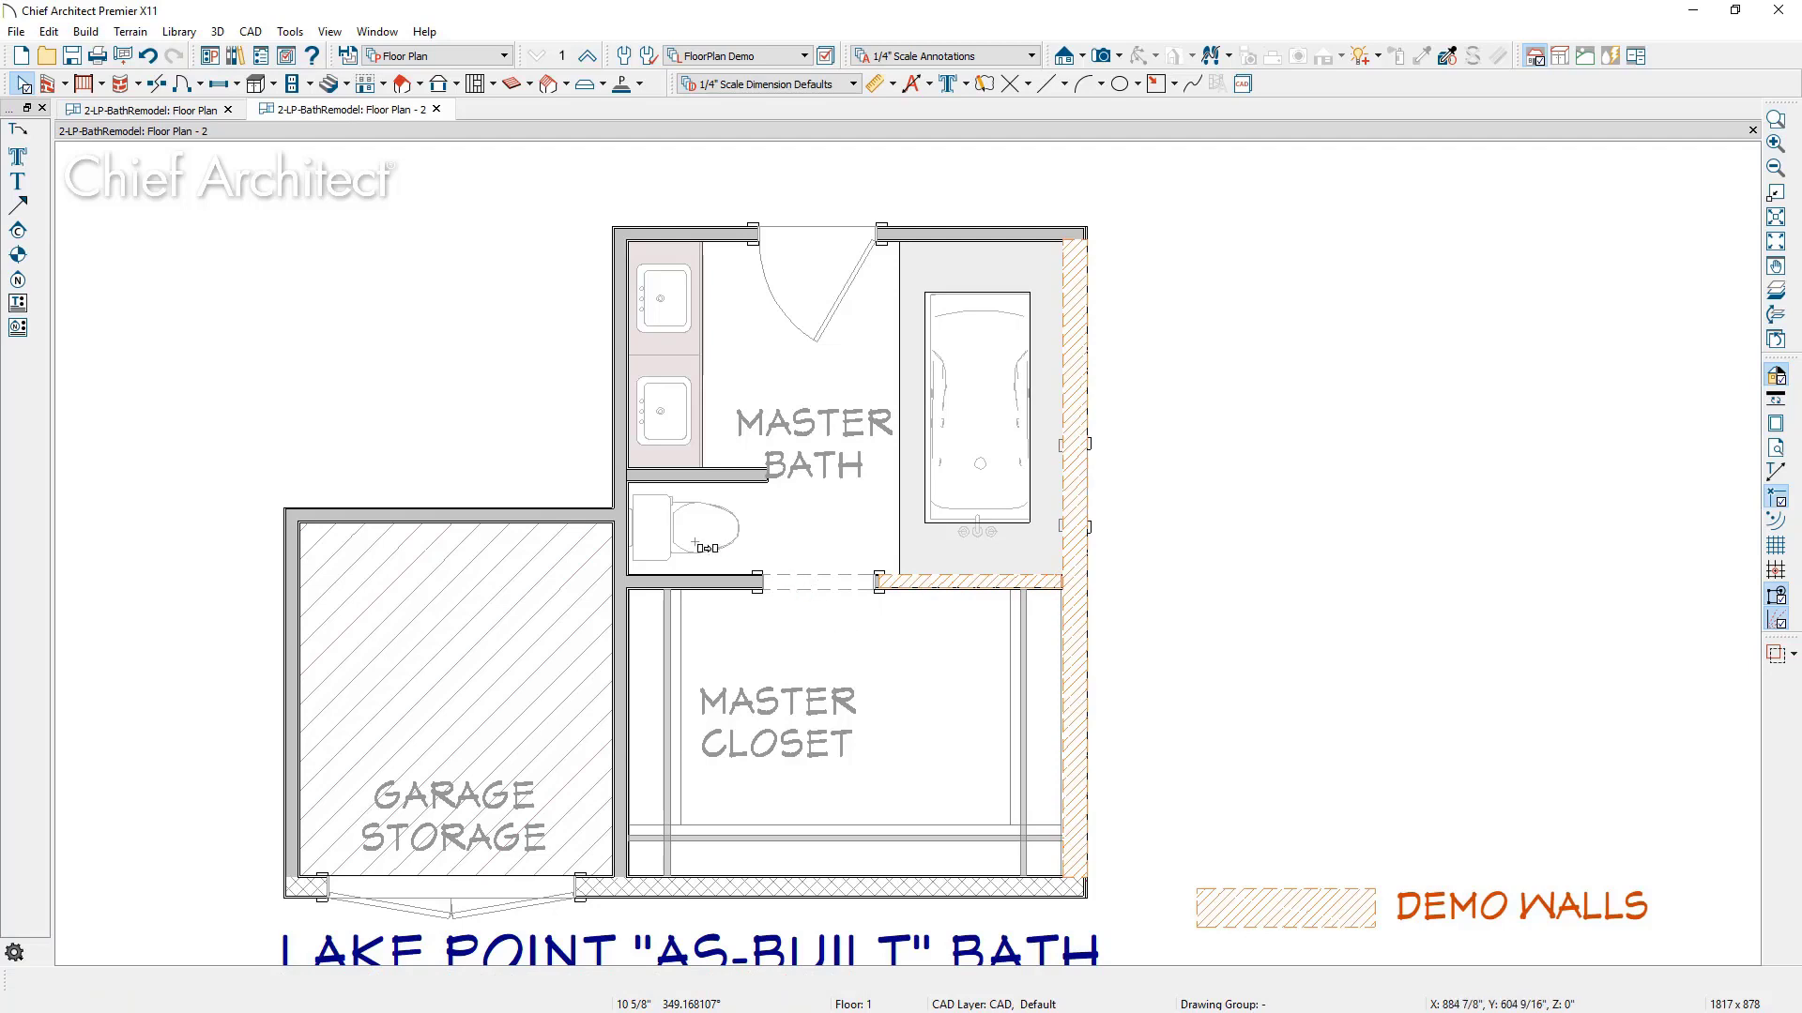
mouse_move(654, 482)
mouse_down()
mouse_move(558, 476)
mouse_move(627, 476)
mouse_up()
drag(736, 479, 767, 480)
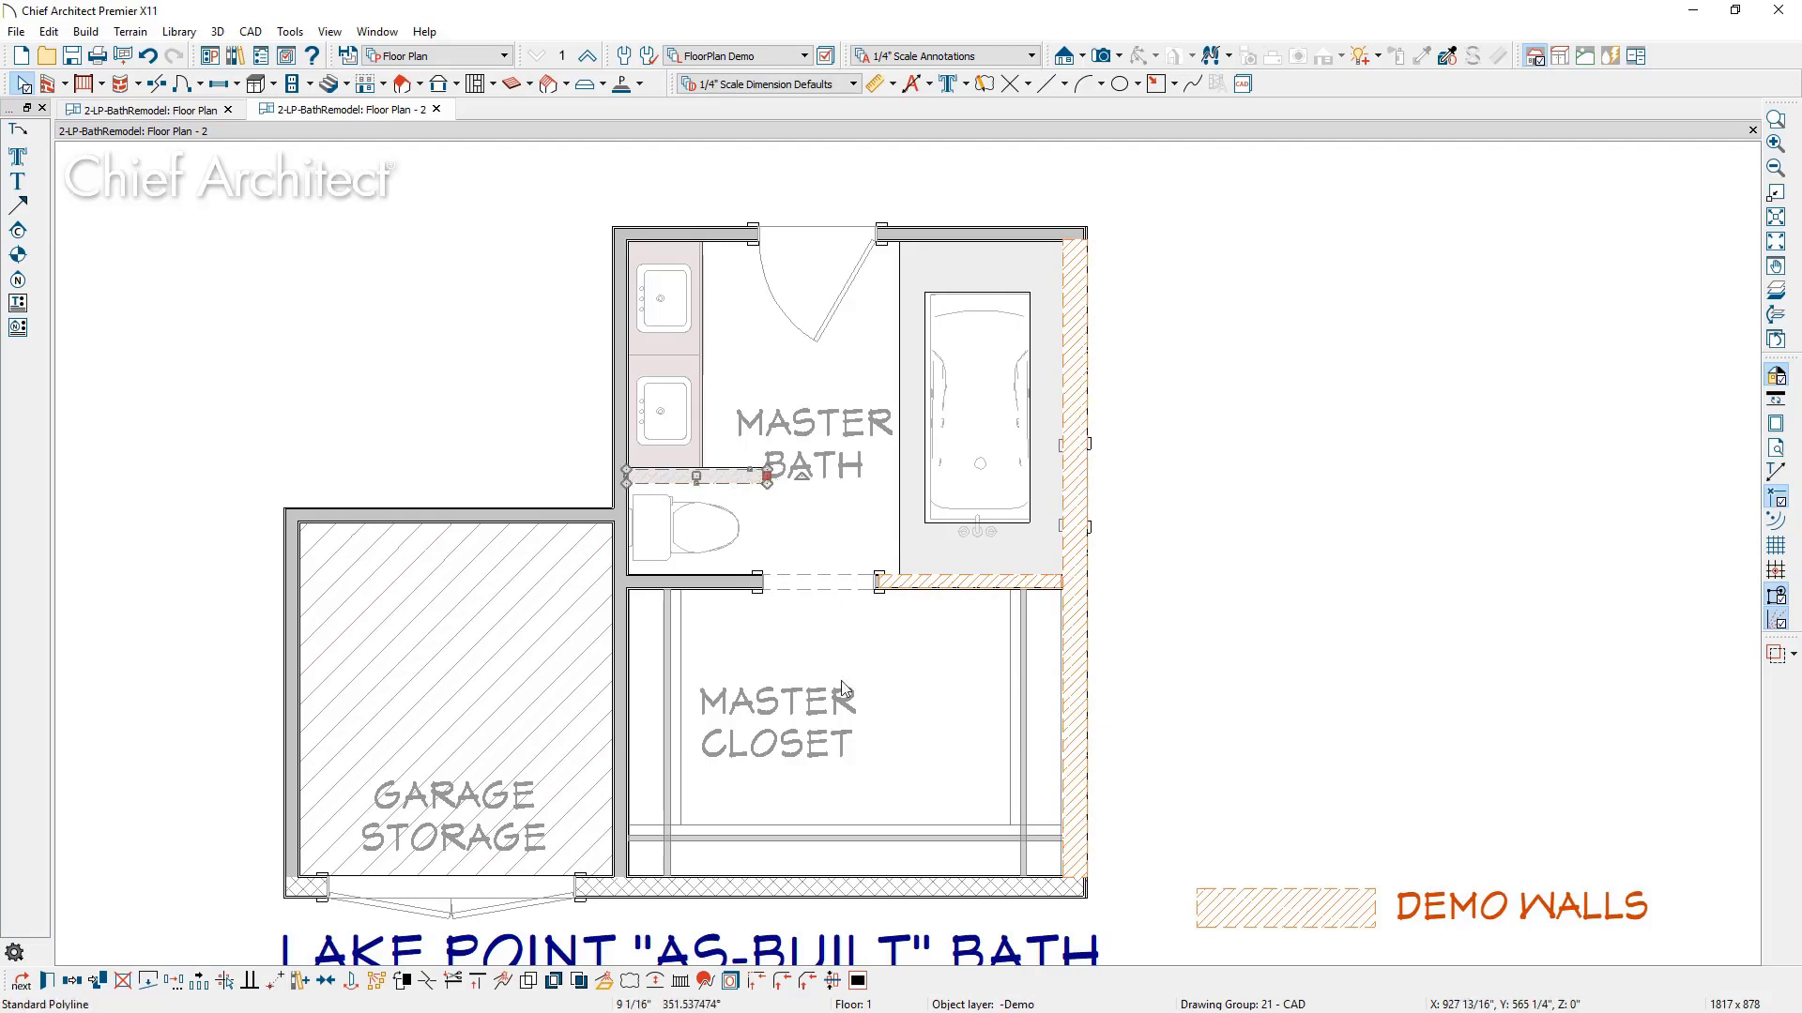
Copy the exterior wall's hatched polyline onto the wall between garage storage and master closet and shorten it to the closet's length
click(1074, 708)
key(Tab)
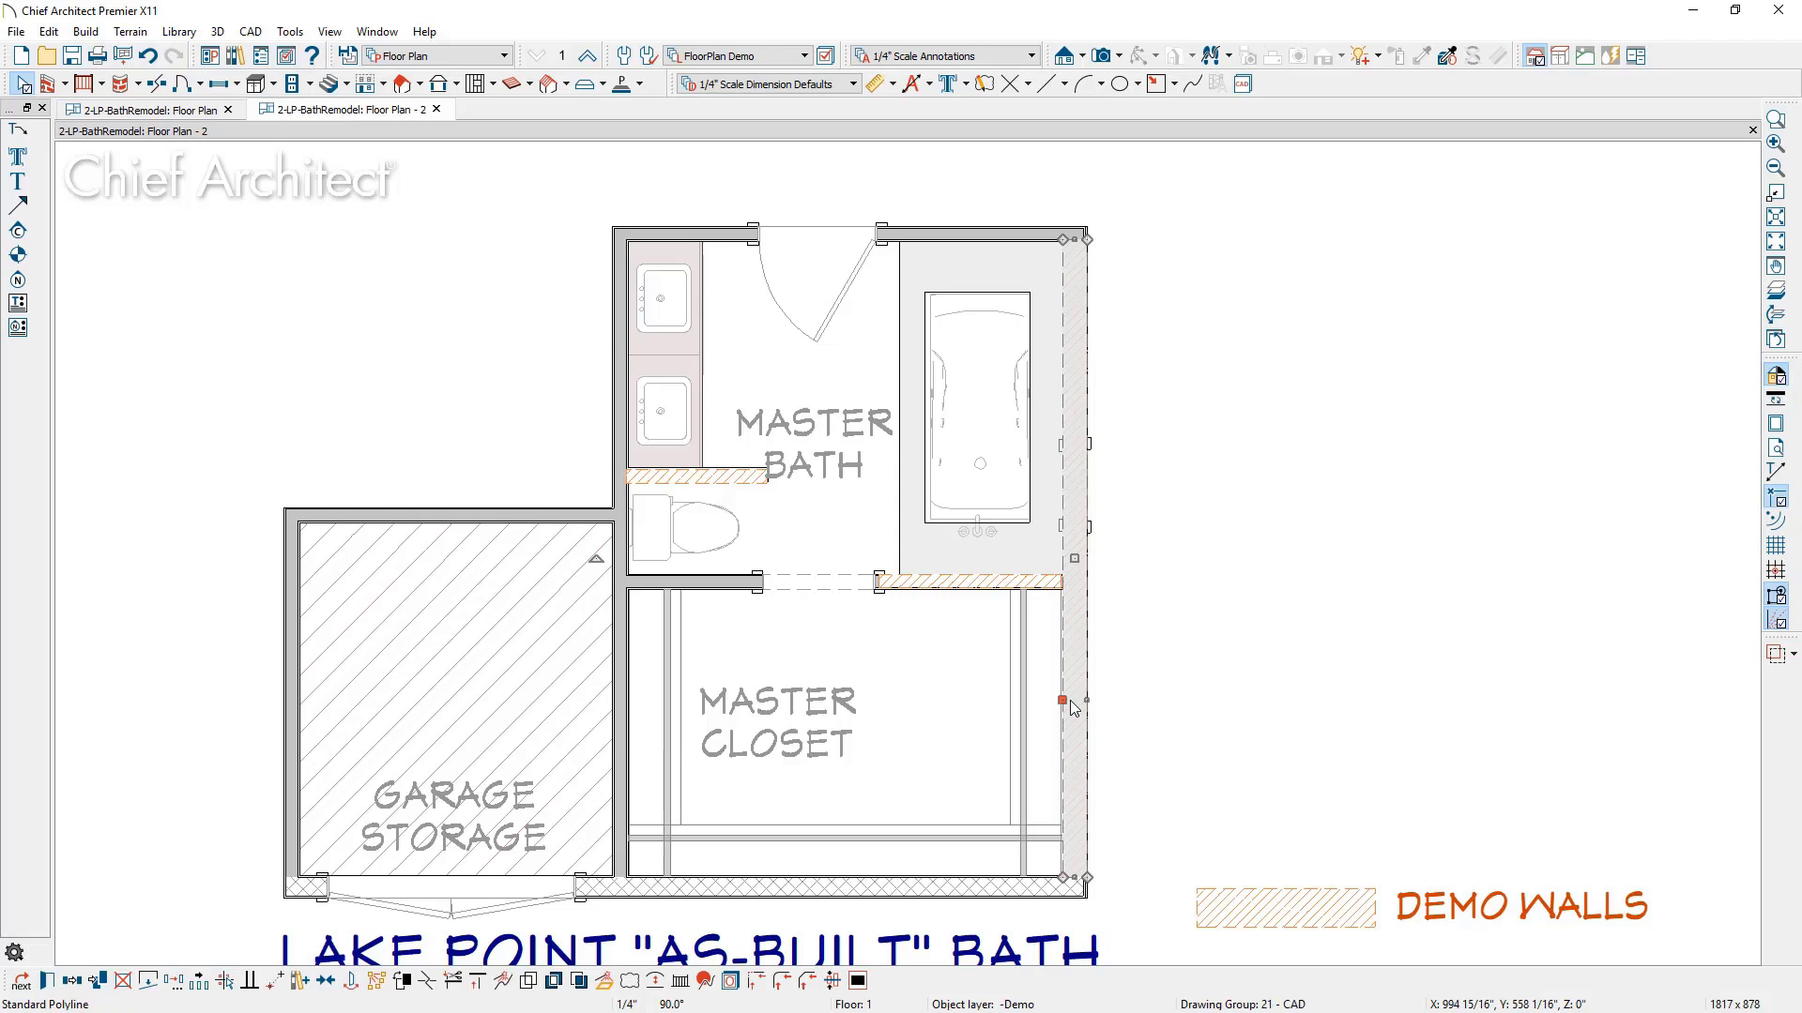
key(Escape)
click(638, 769)
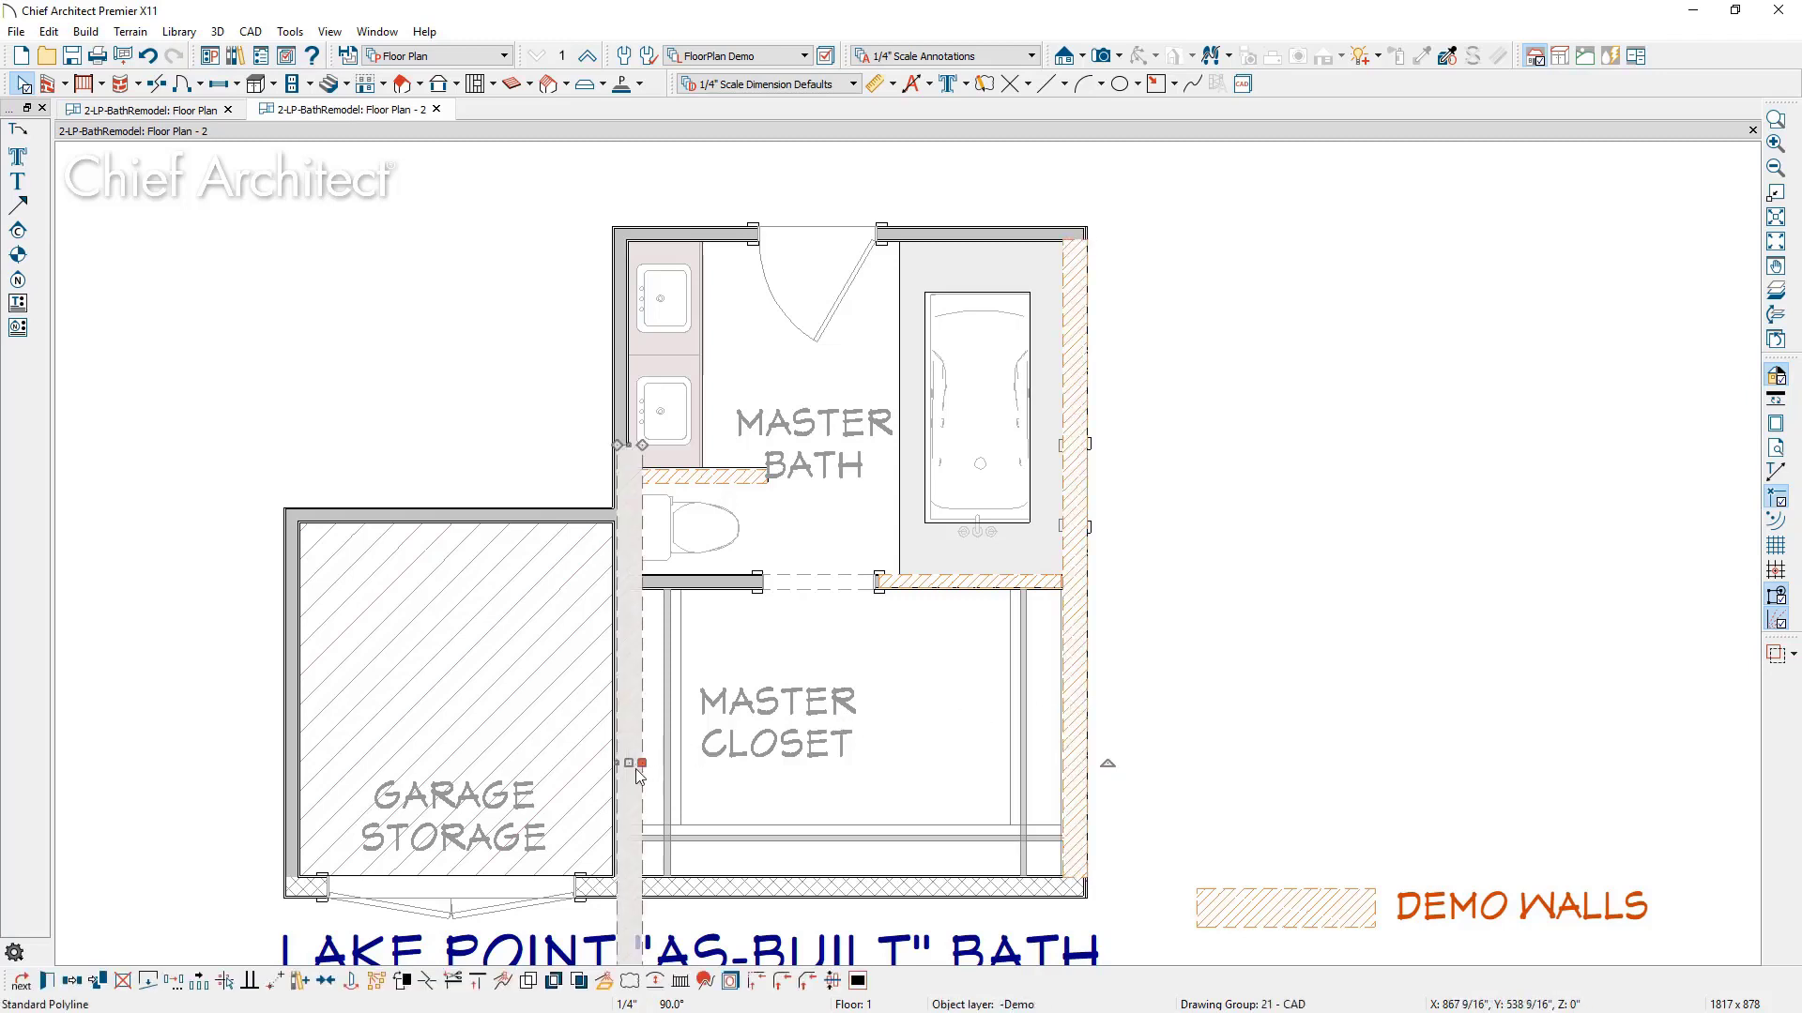
drag(626, 471, 629, 582)
scroll(779, 732, down, 1)
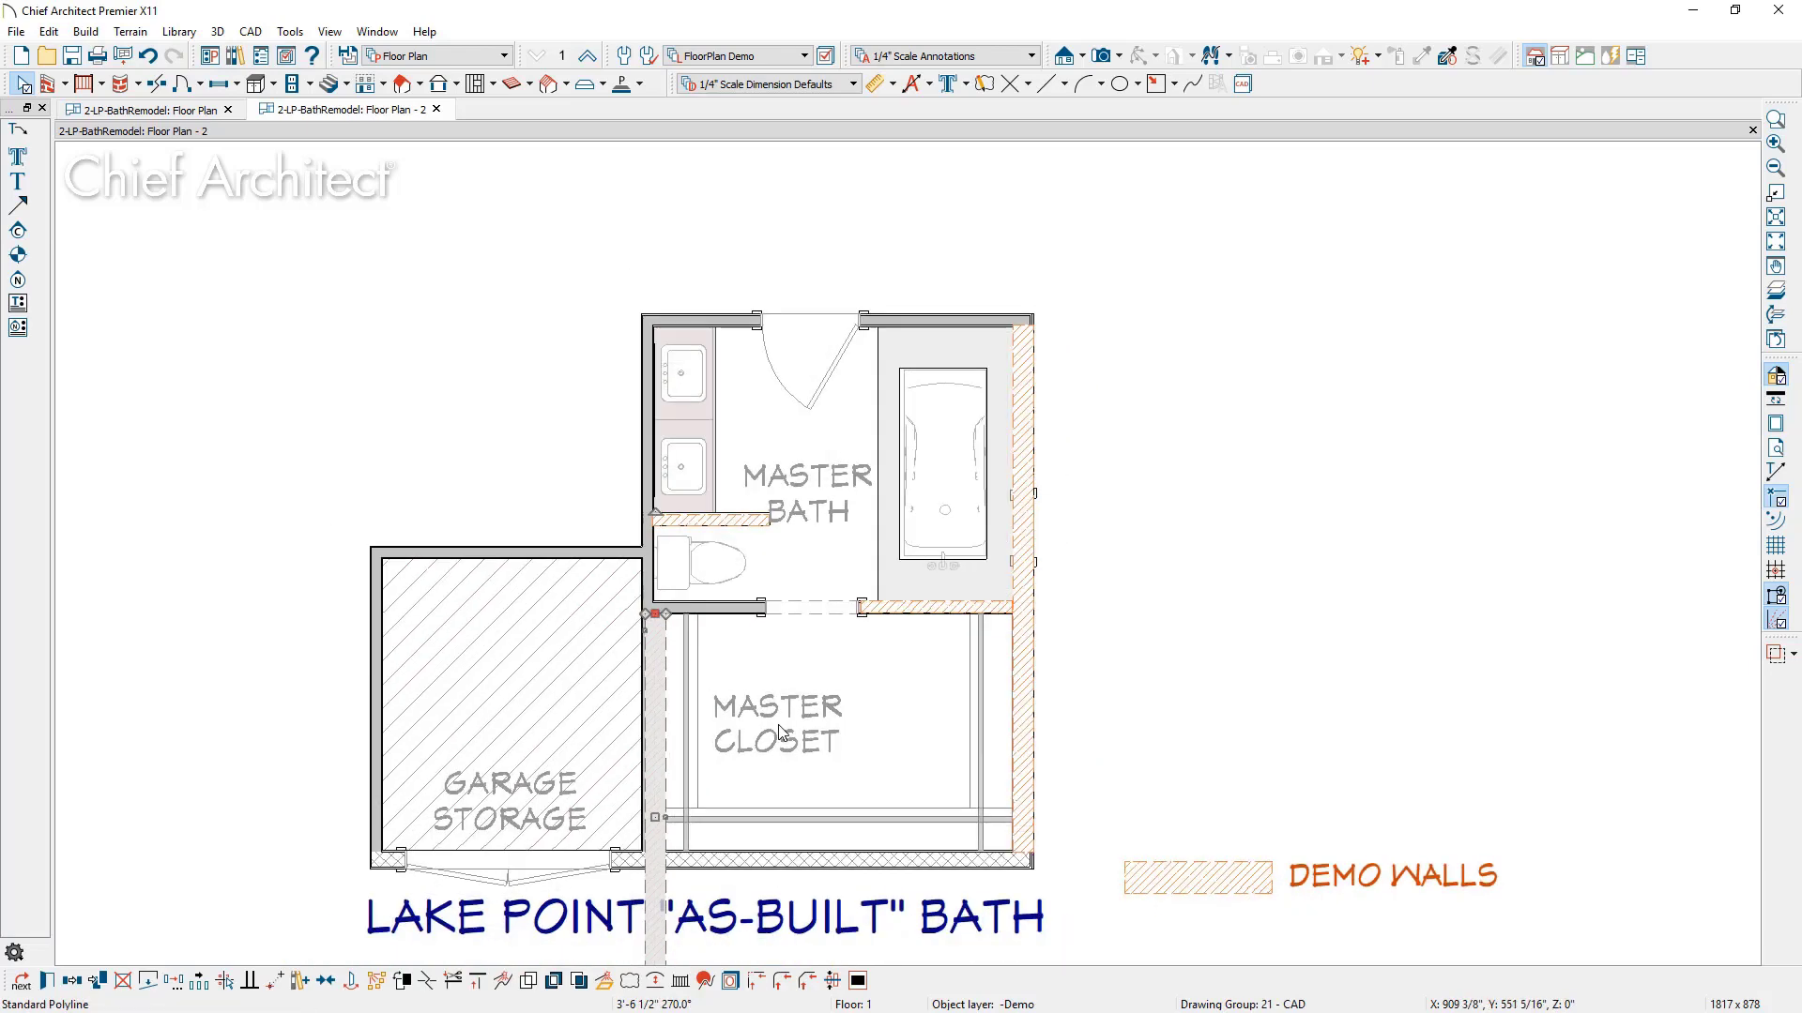
middle_drag(779, 732, 788, 554)
drag(666, 854, 666, 682)
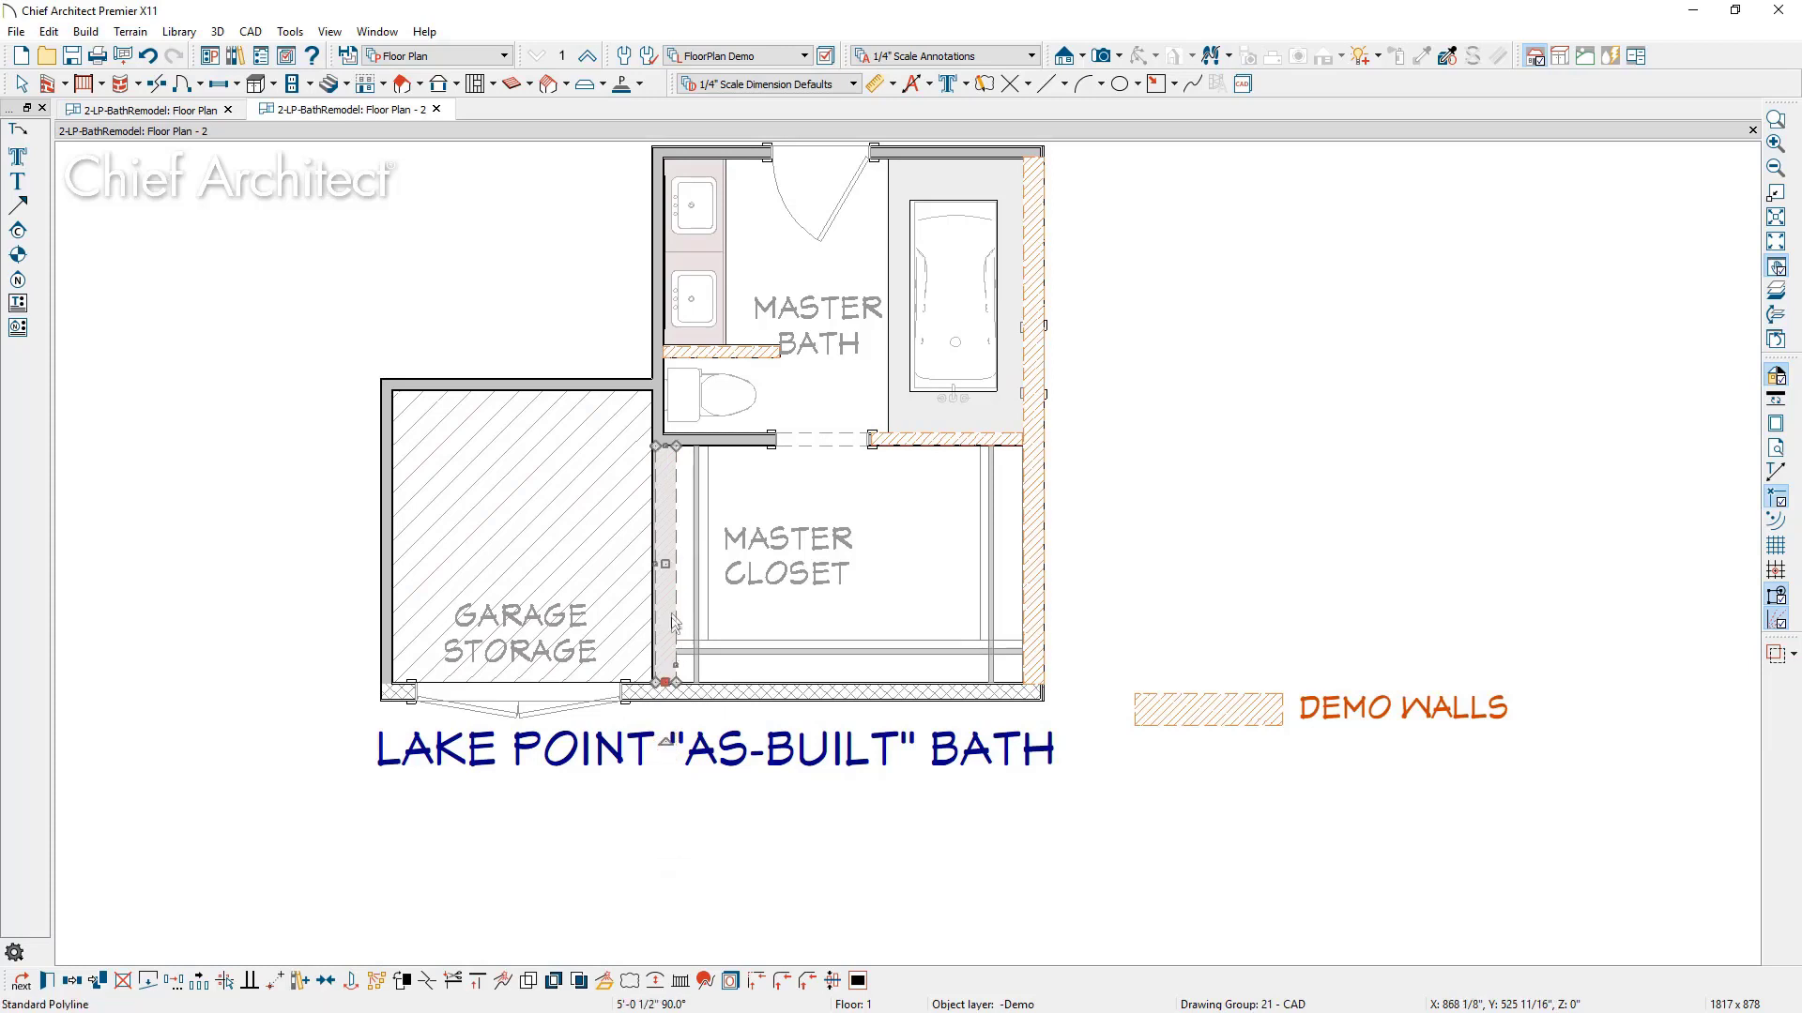
key(Escape)
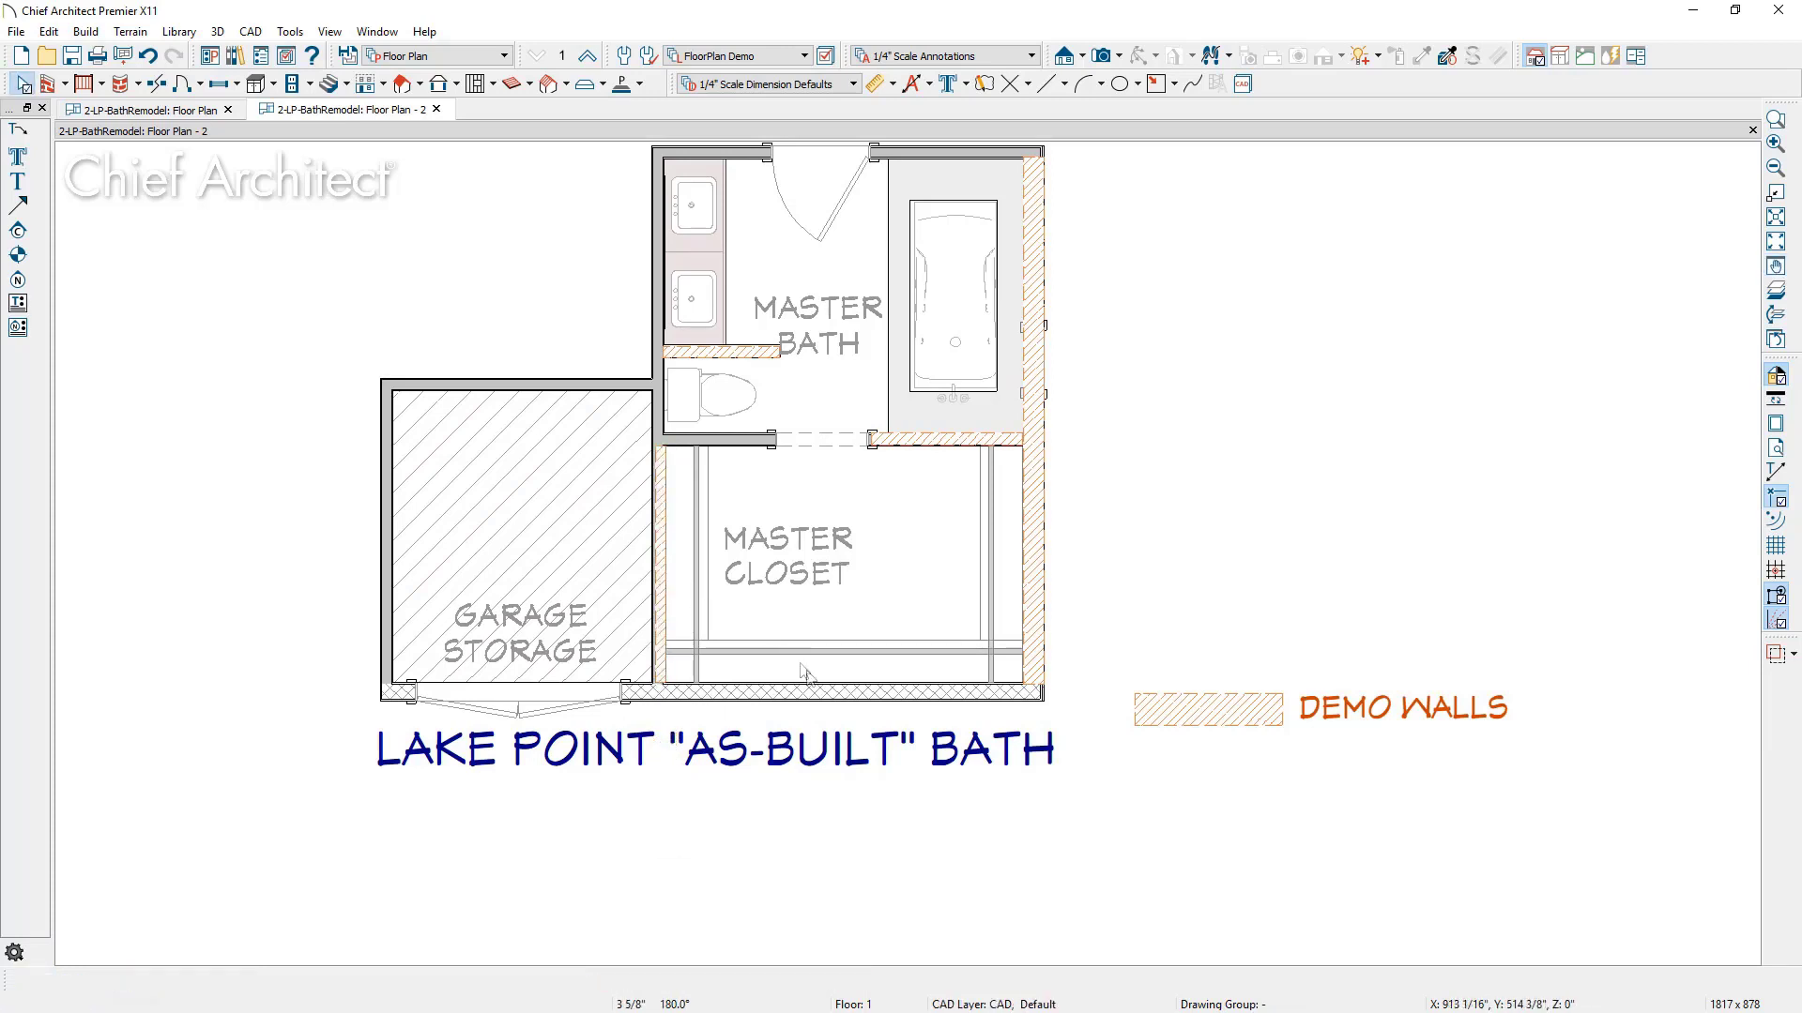
Restore FloorPlan Set as the active layer set and switch to the Floor Plan, Demo saved plan view
middle_drag(1000, 751, 993, 826)
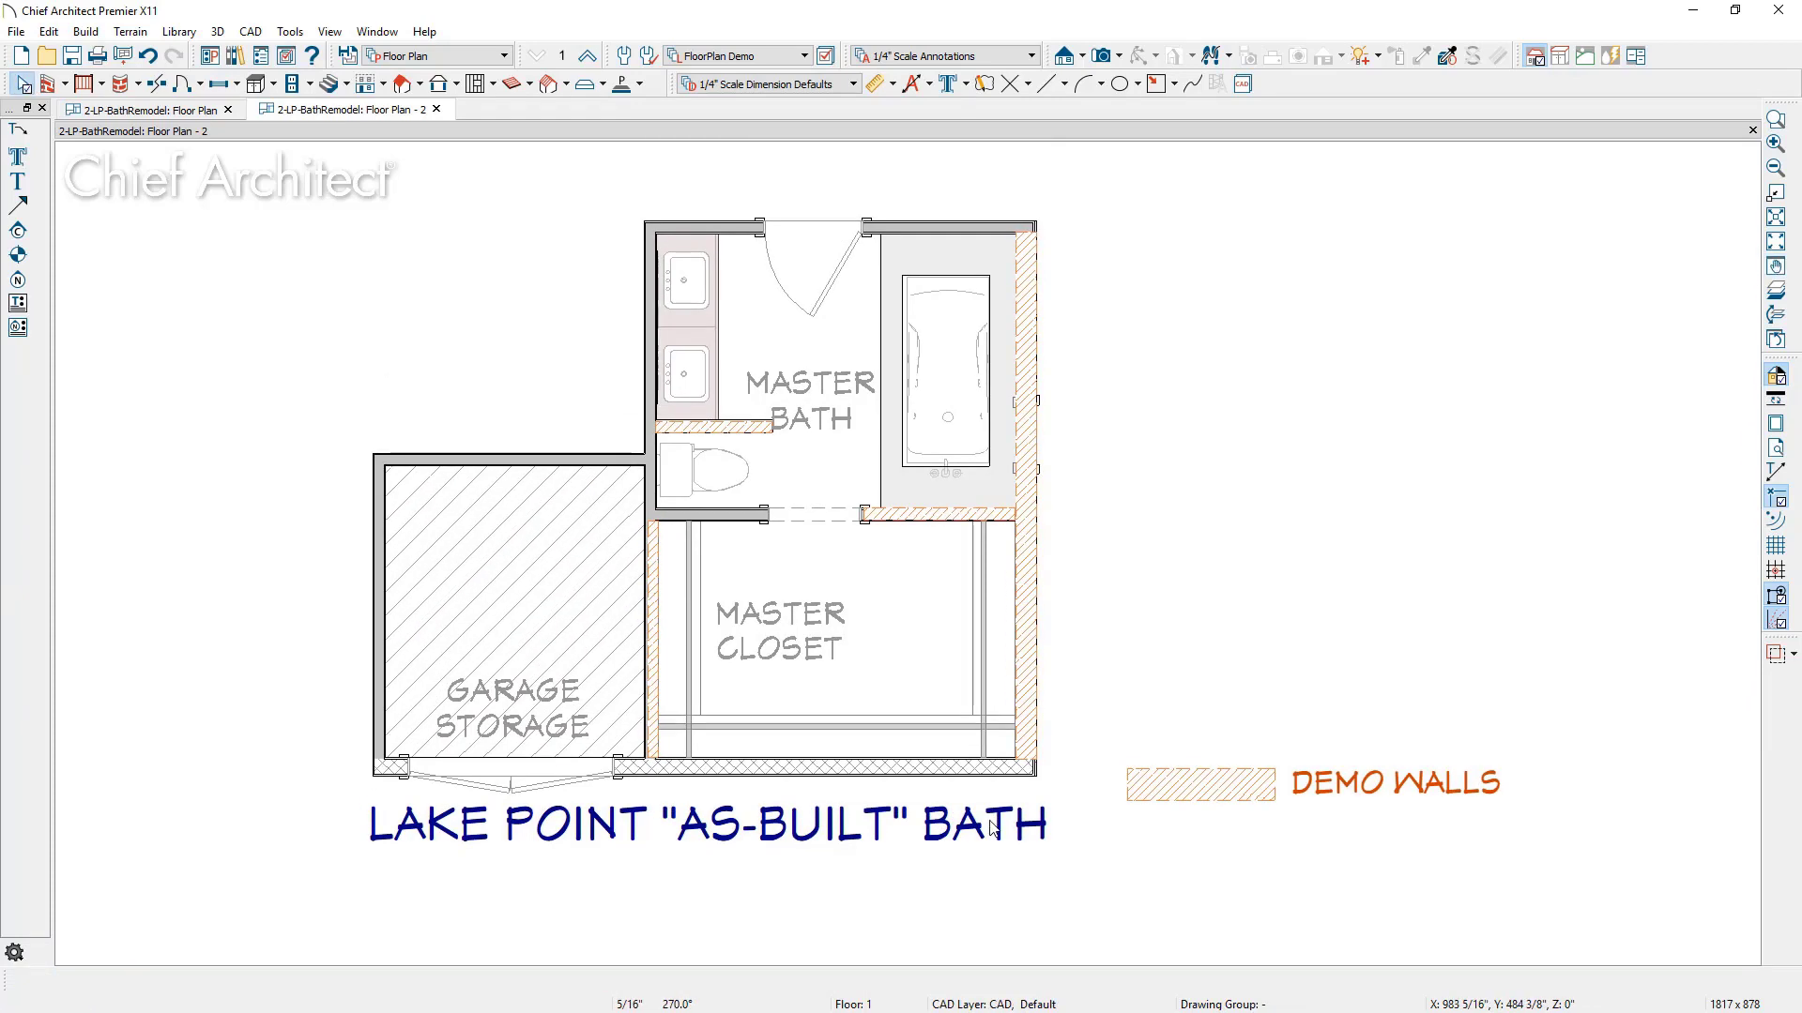
click(798, 58)
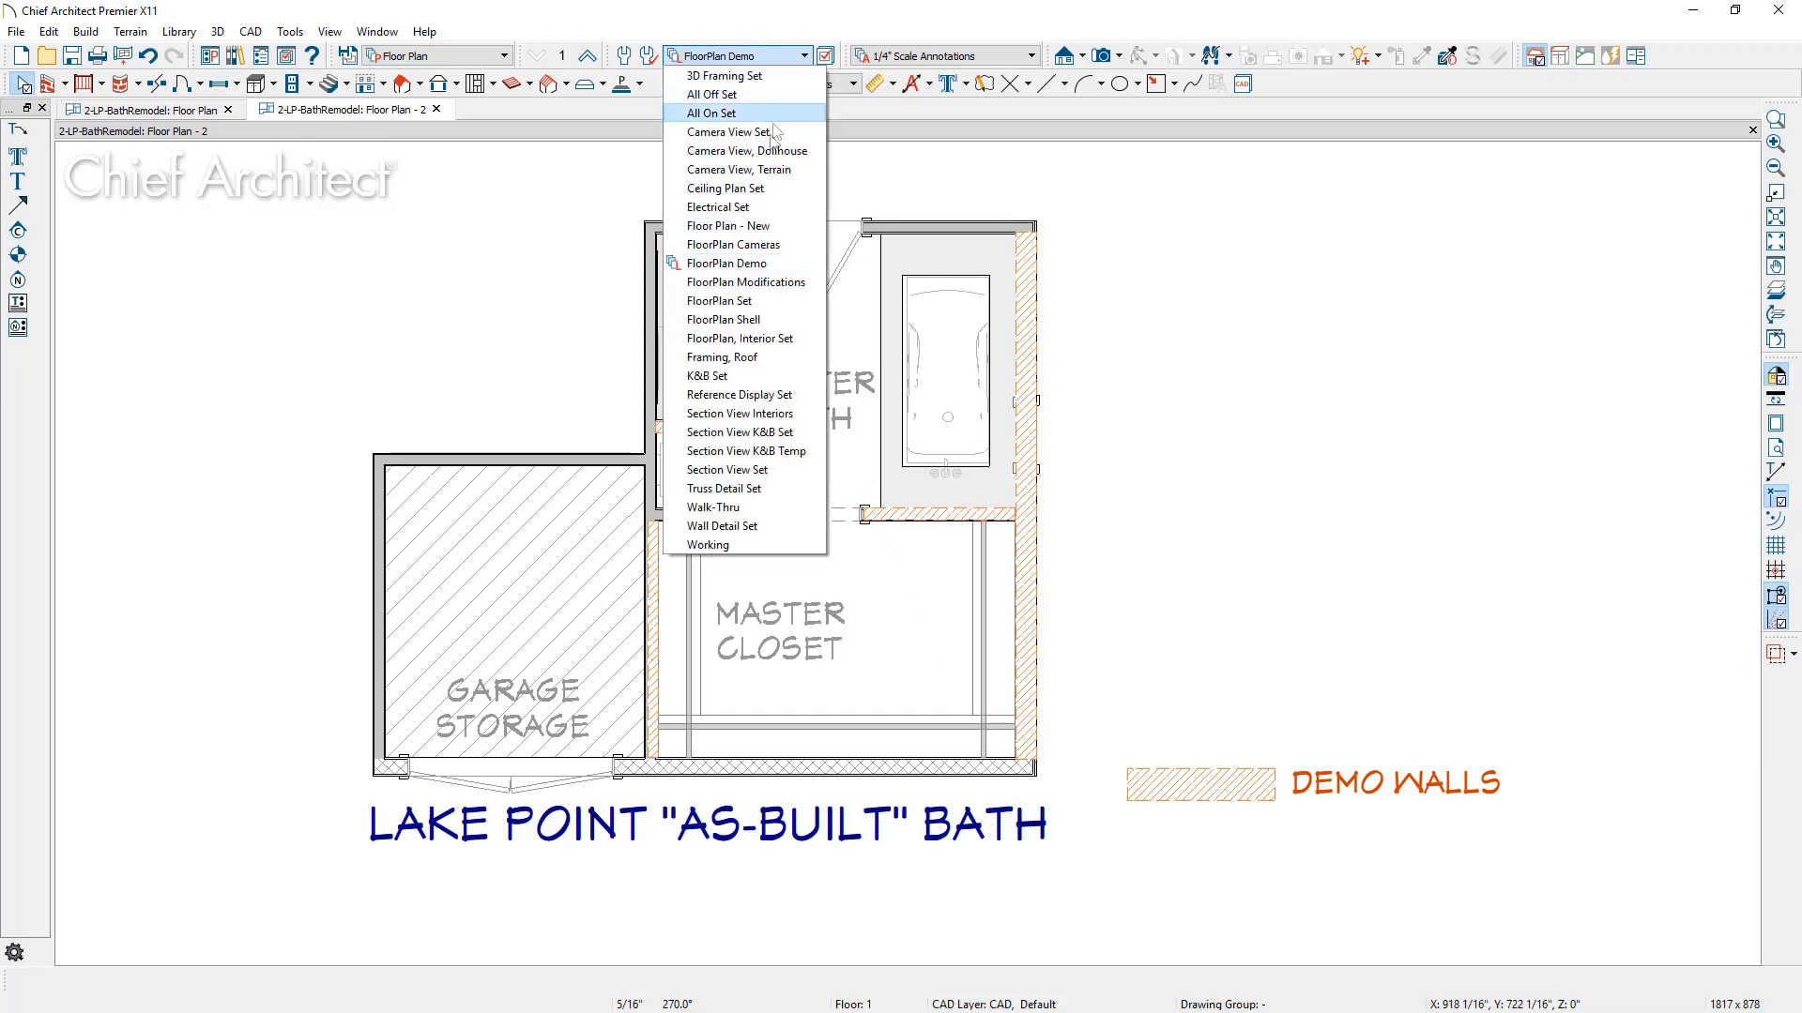
click(771, 301)
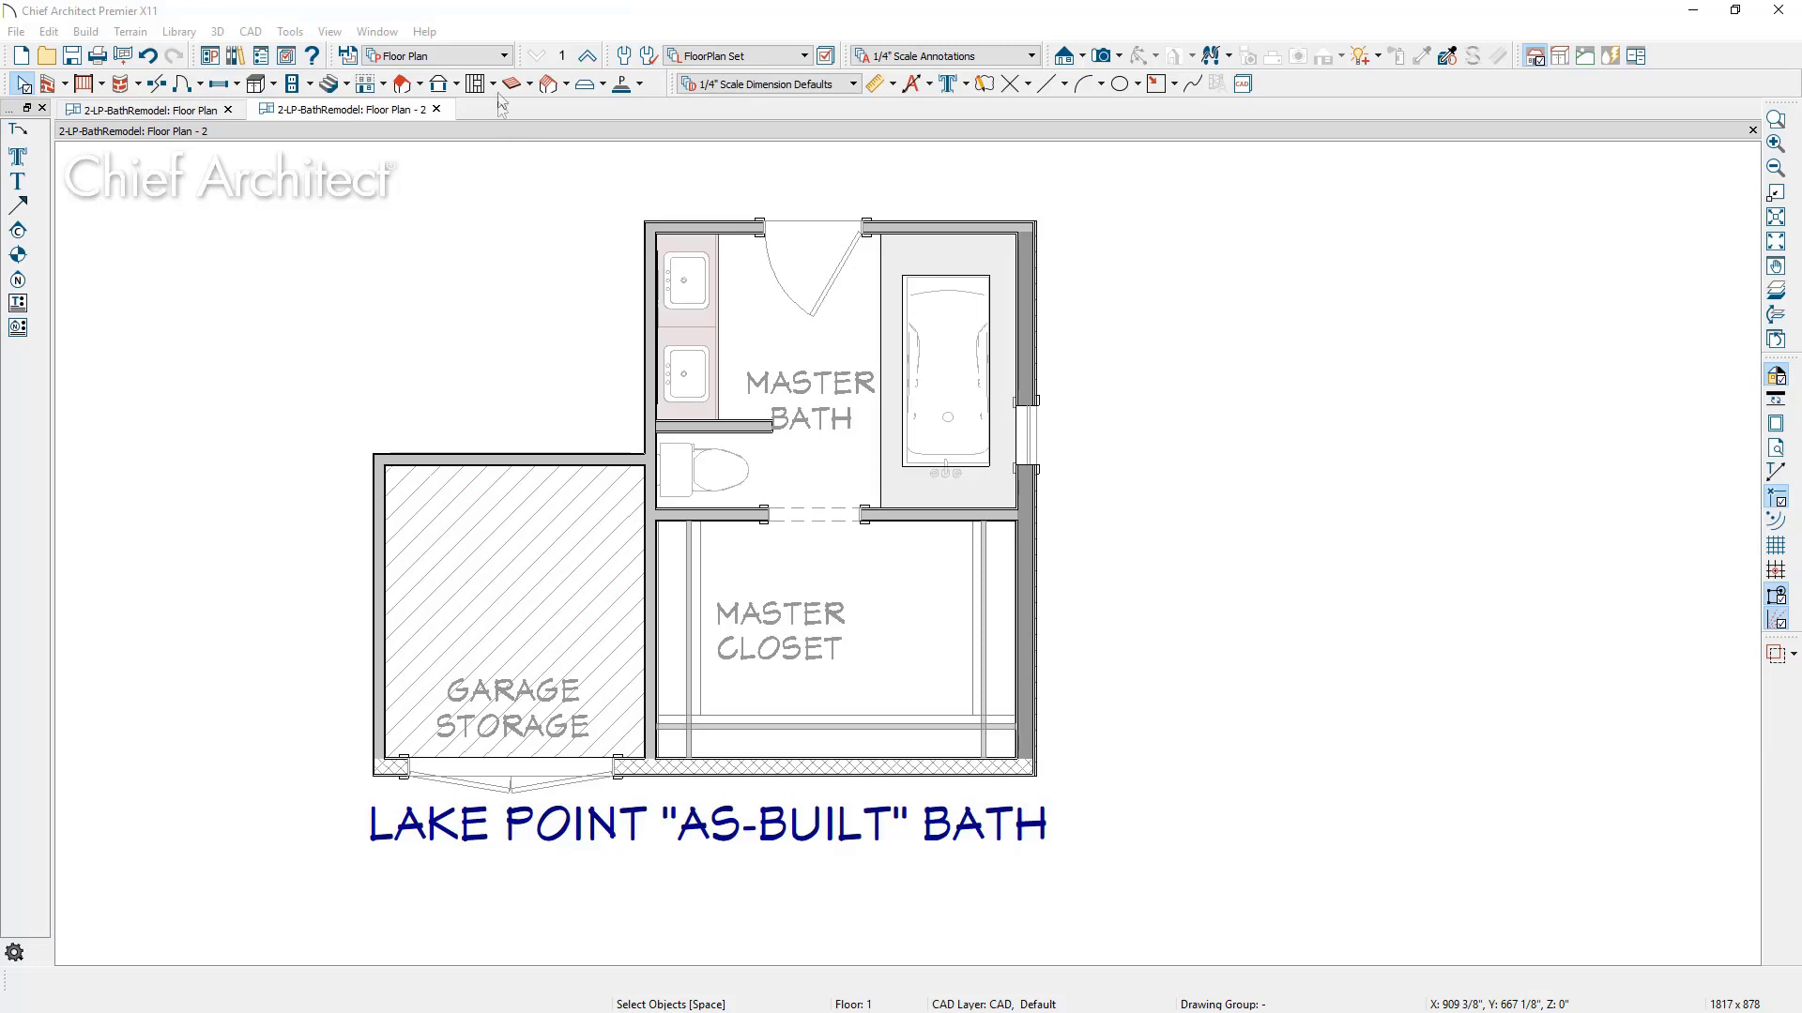
click(498, 60)
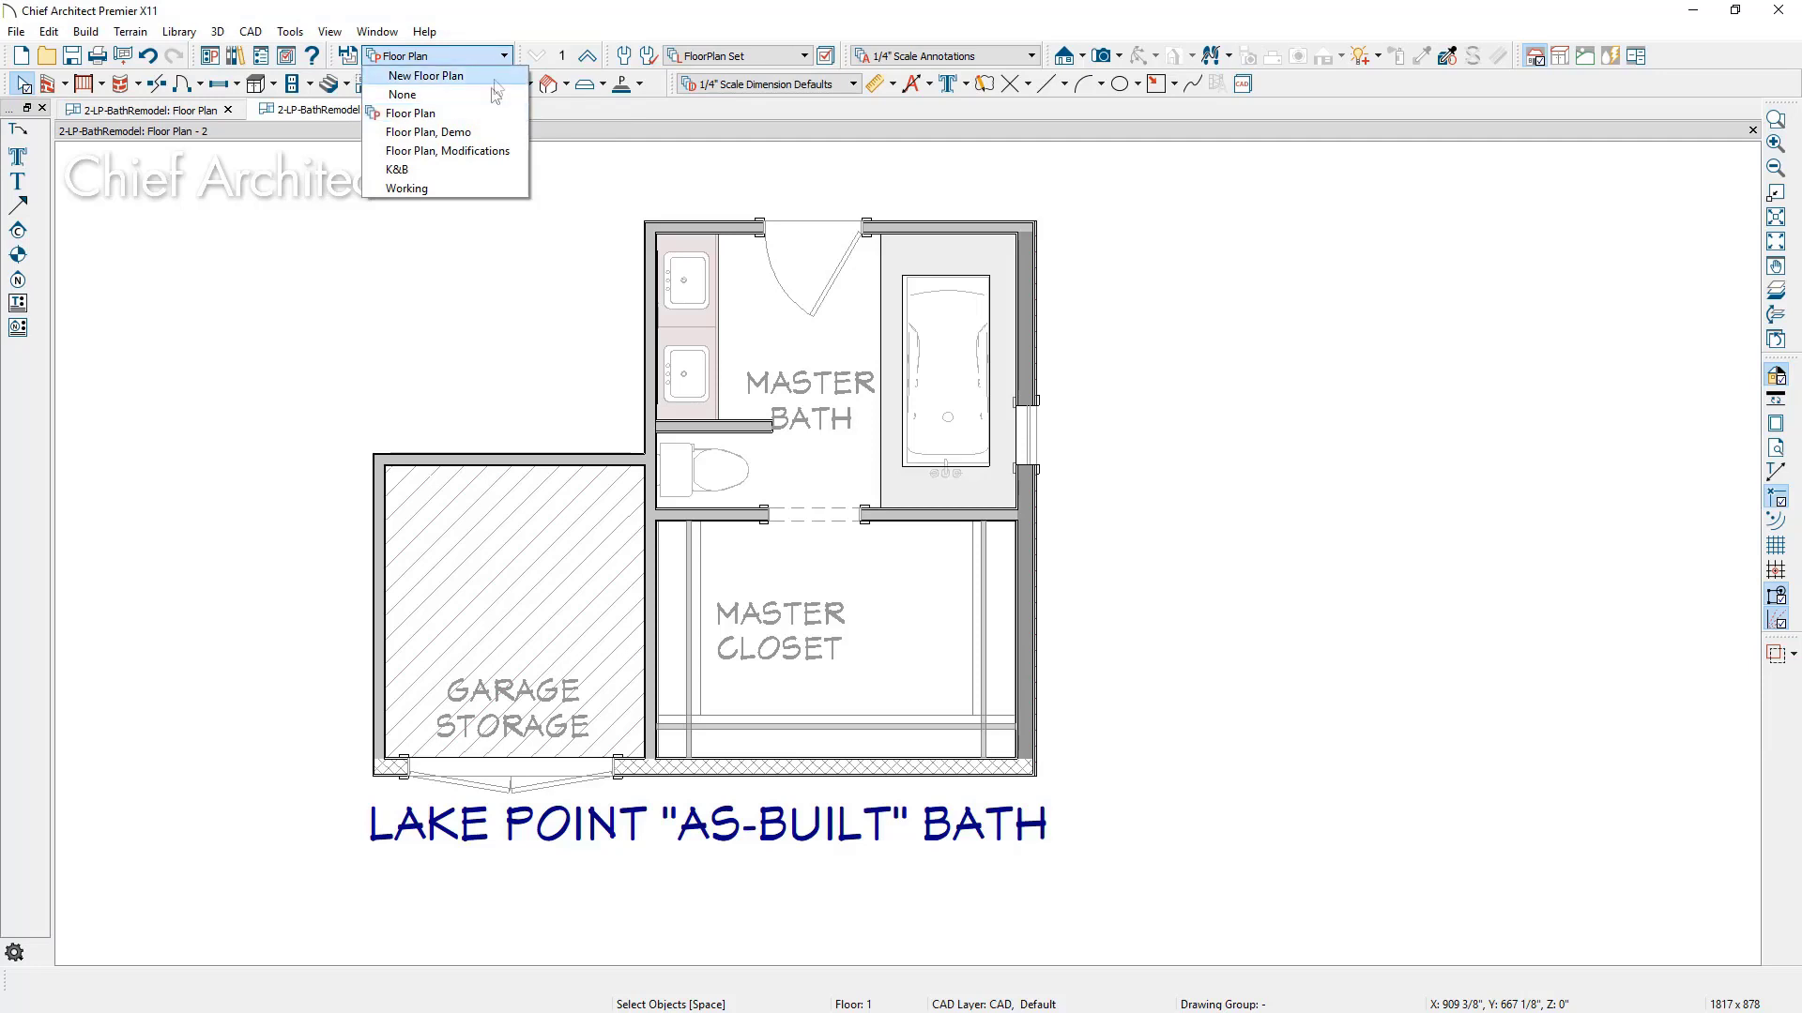
click(498, 131)
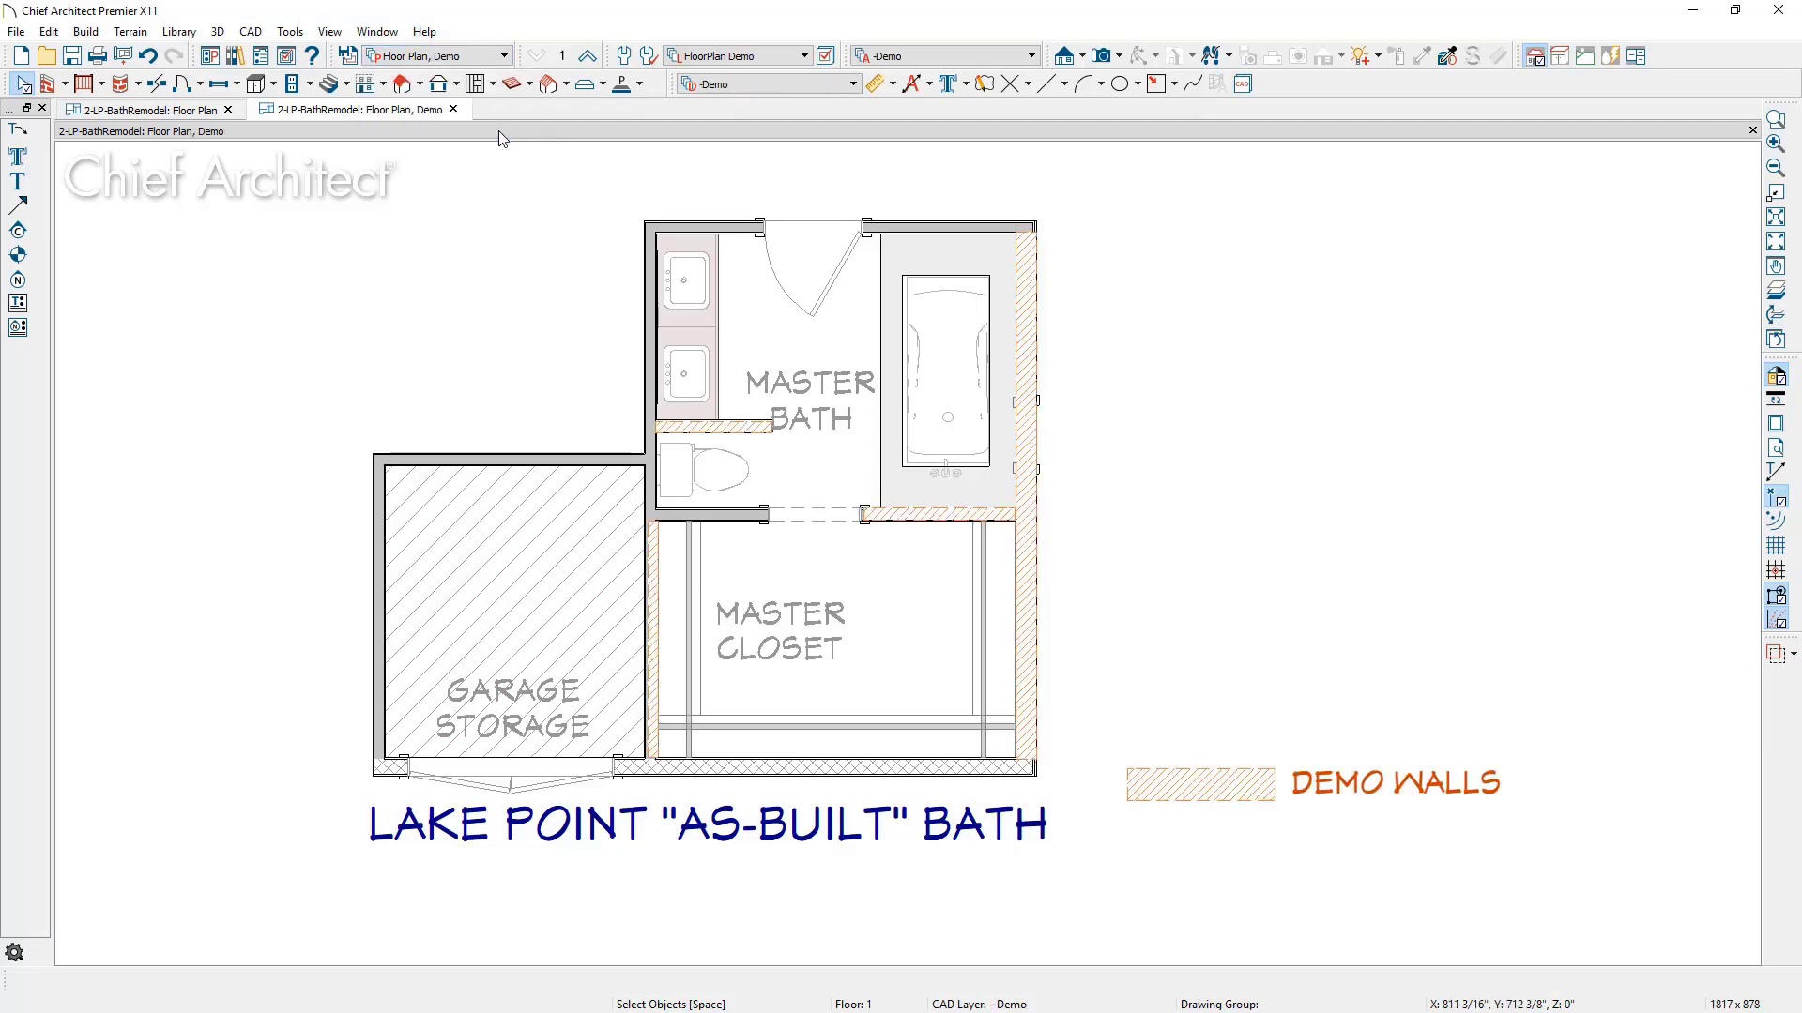
Compare the two saved plan views by switching to Floor Plan and back to Floor Plan, Demo
click(479, 60)
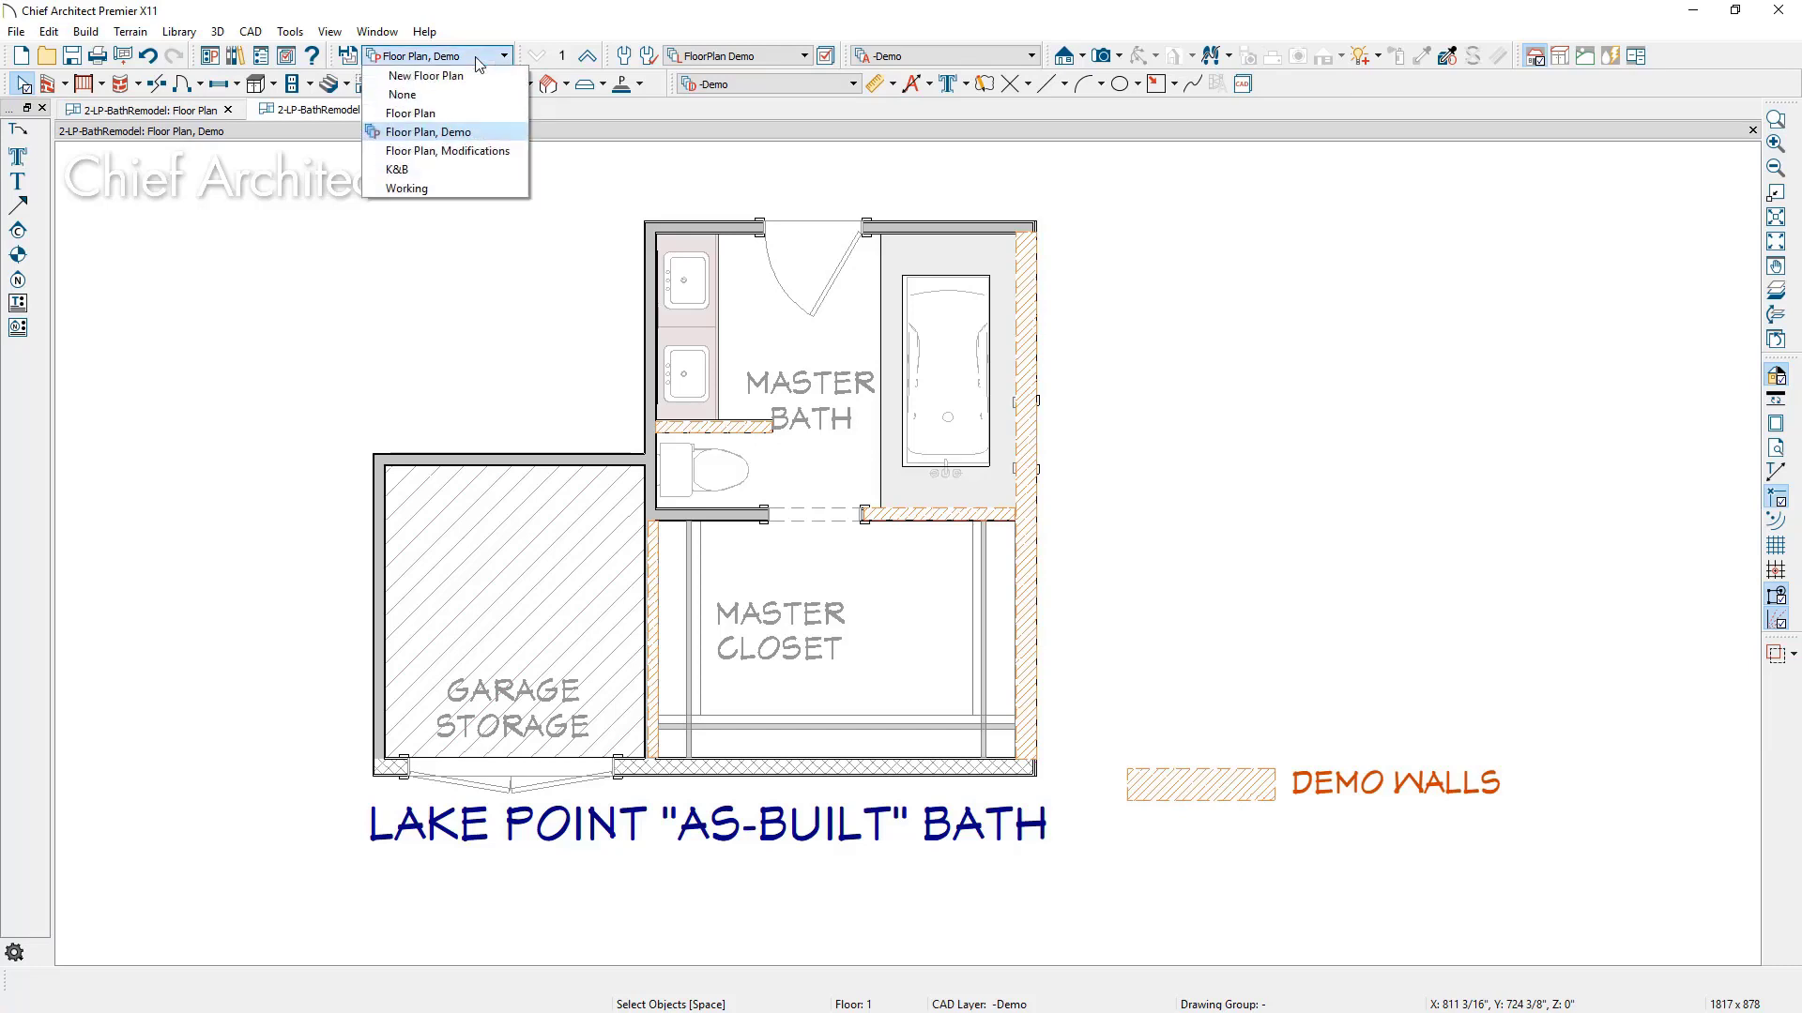
click(449, 113)
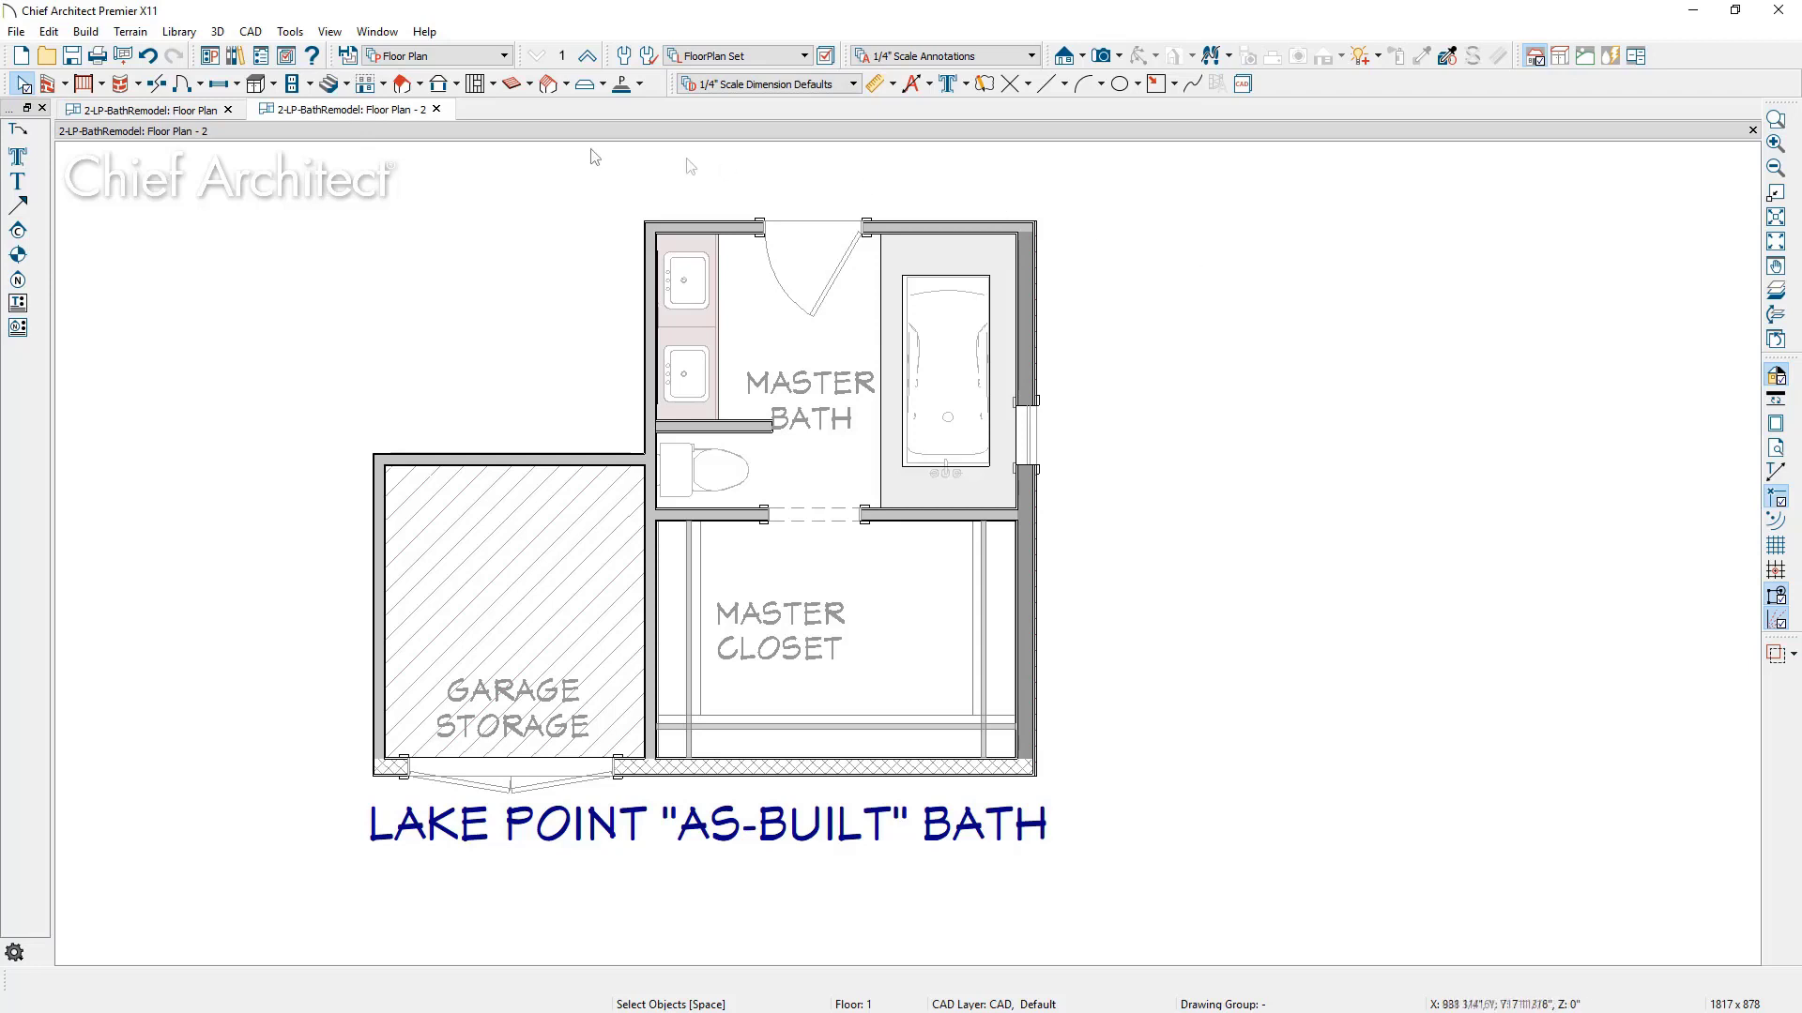
click(442, 57)
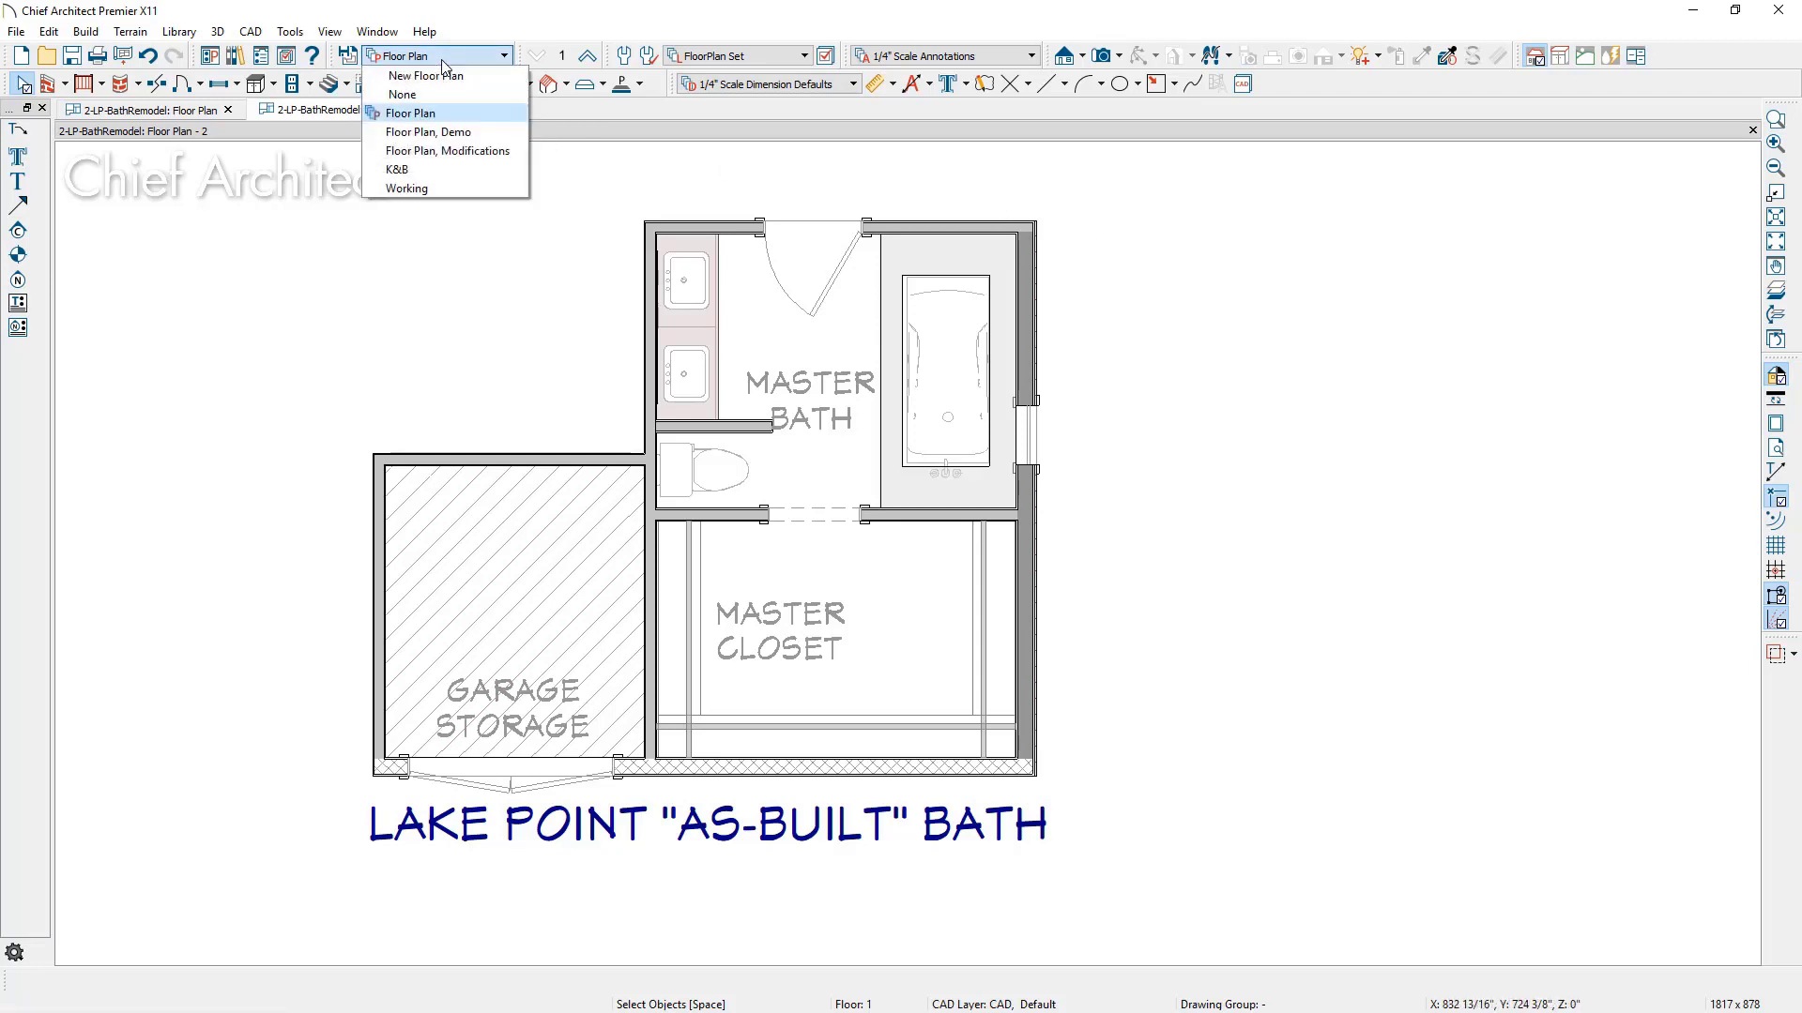
click(425, 133)
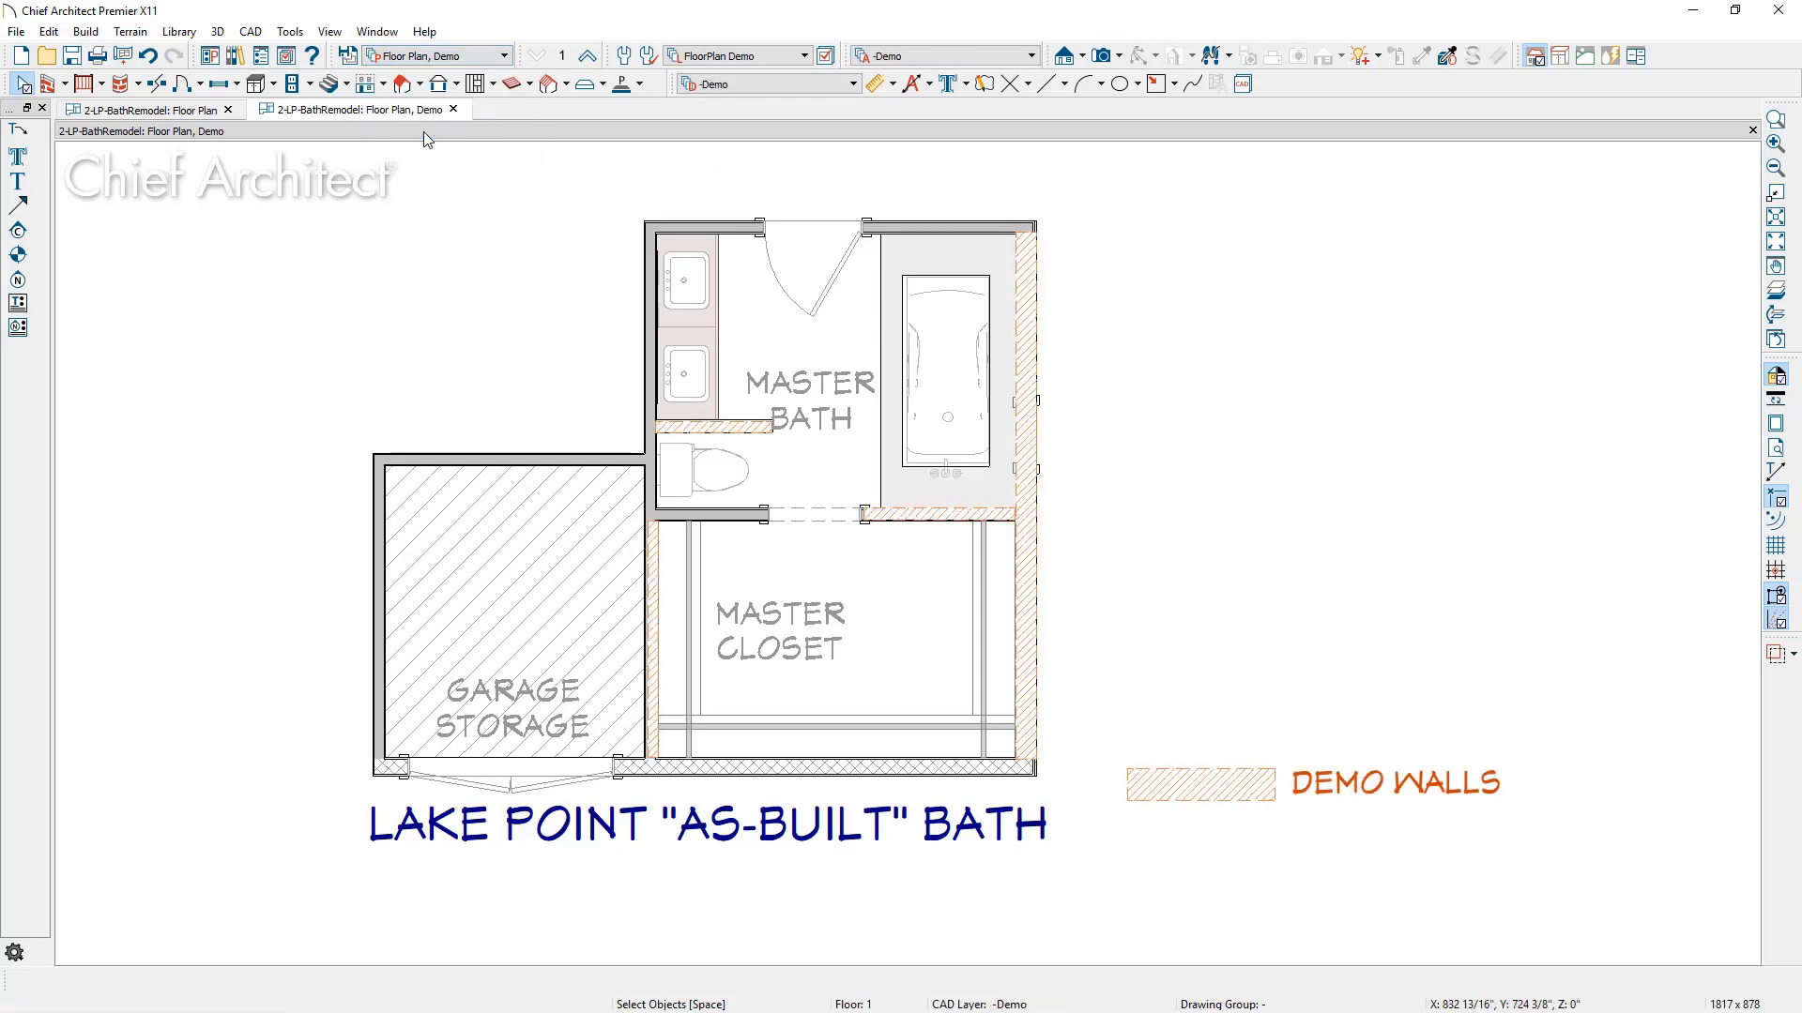
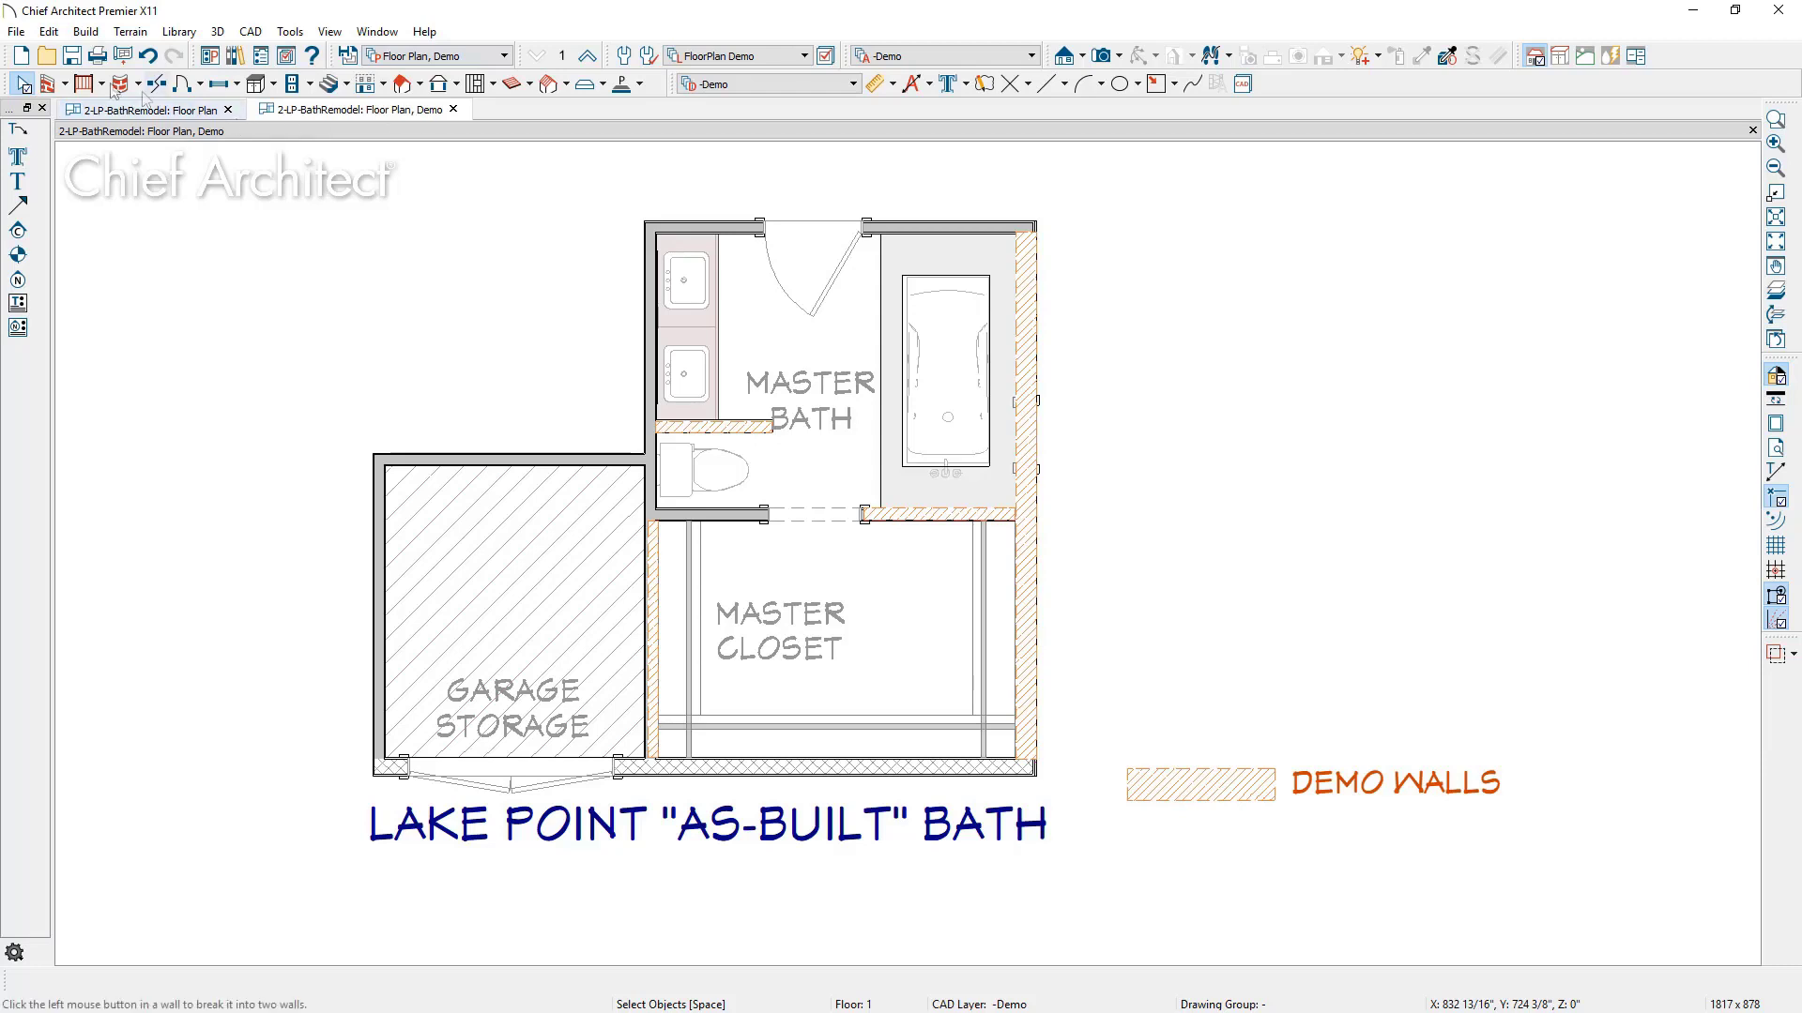
Save a copy of the plan under the file name Remodel
click(16, 31)
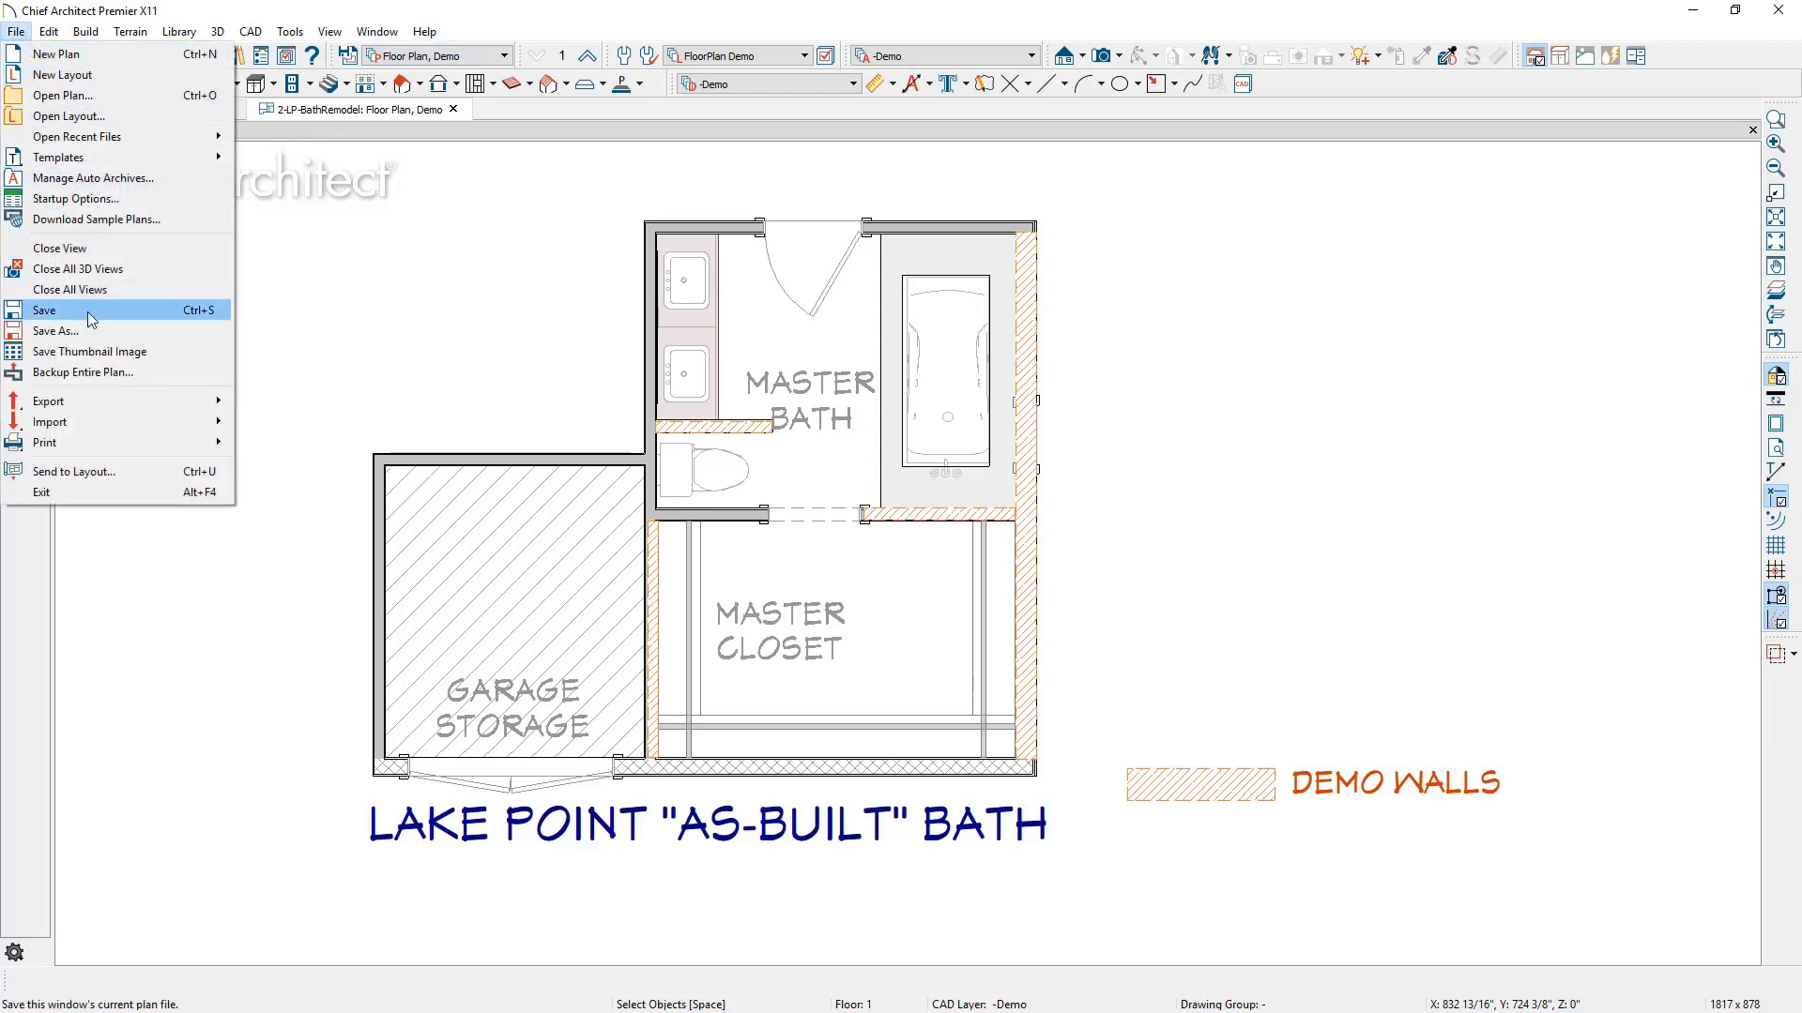
click(57, 331)
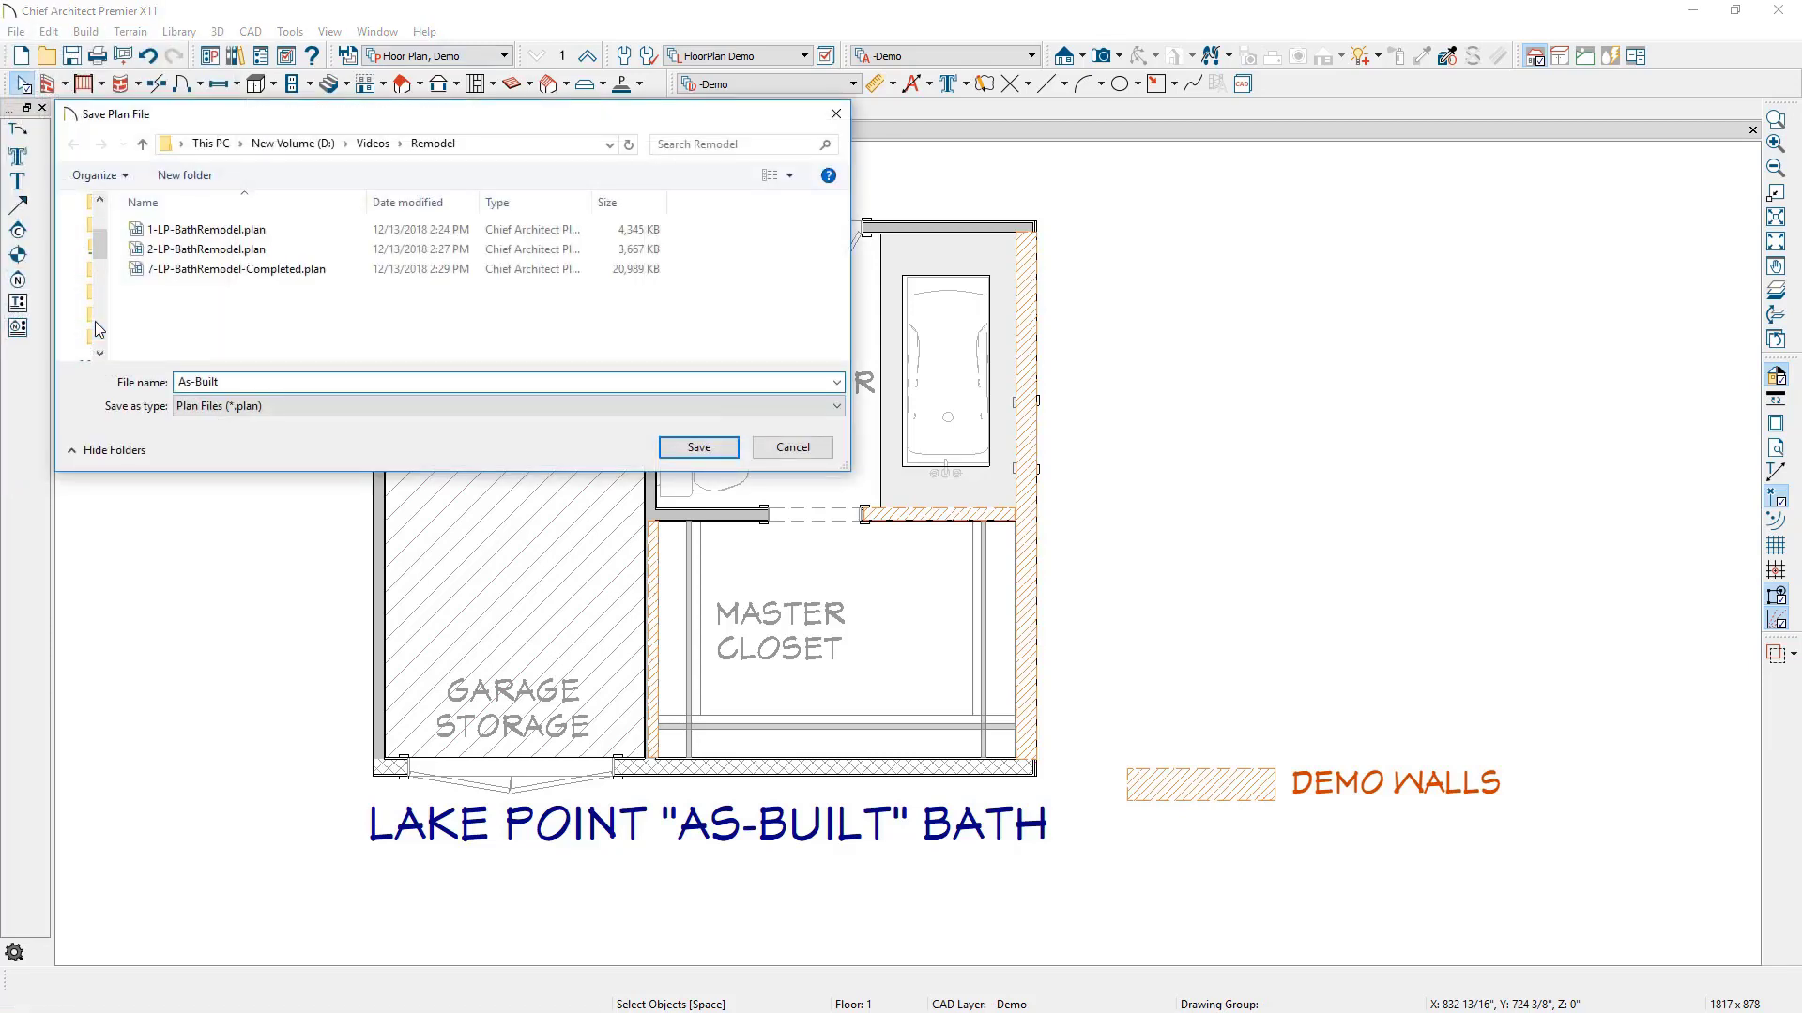
drag(293, 385, 113, 376)
text(Remode)
key(ctrl+a)
key(BackSpace)
text(Remodel)
click(698, 449)
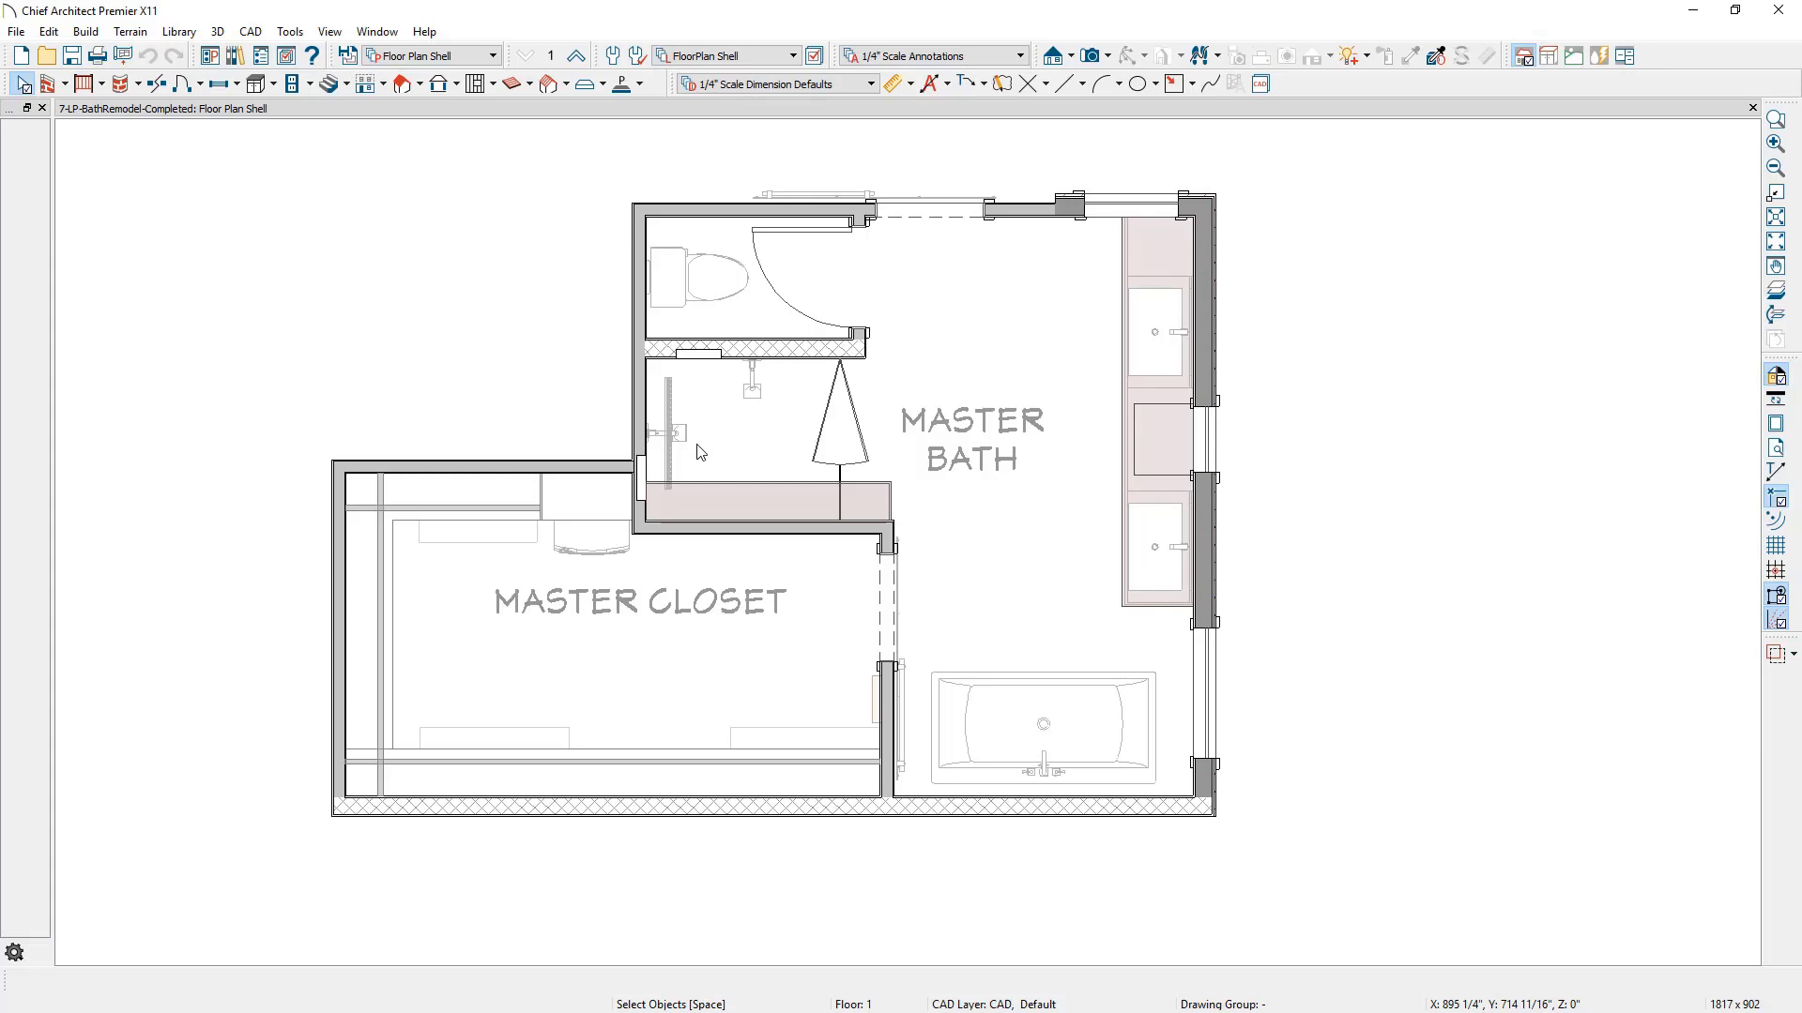
Examine the completed remodel's Floor Plan, Demo view and its list of layer sets, and return to the Floor Plan Shell view
click(463, 59)
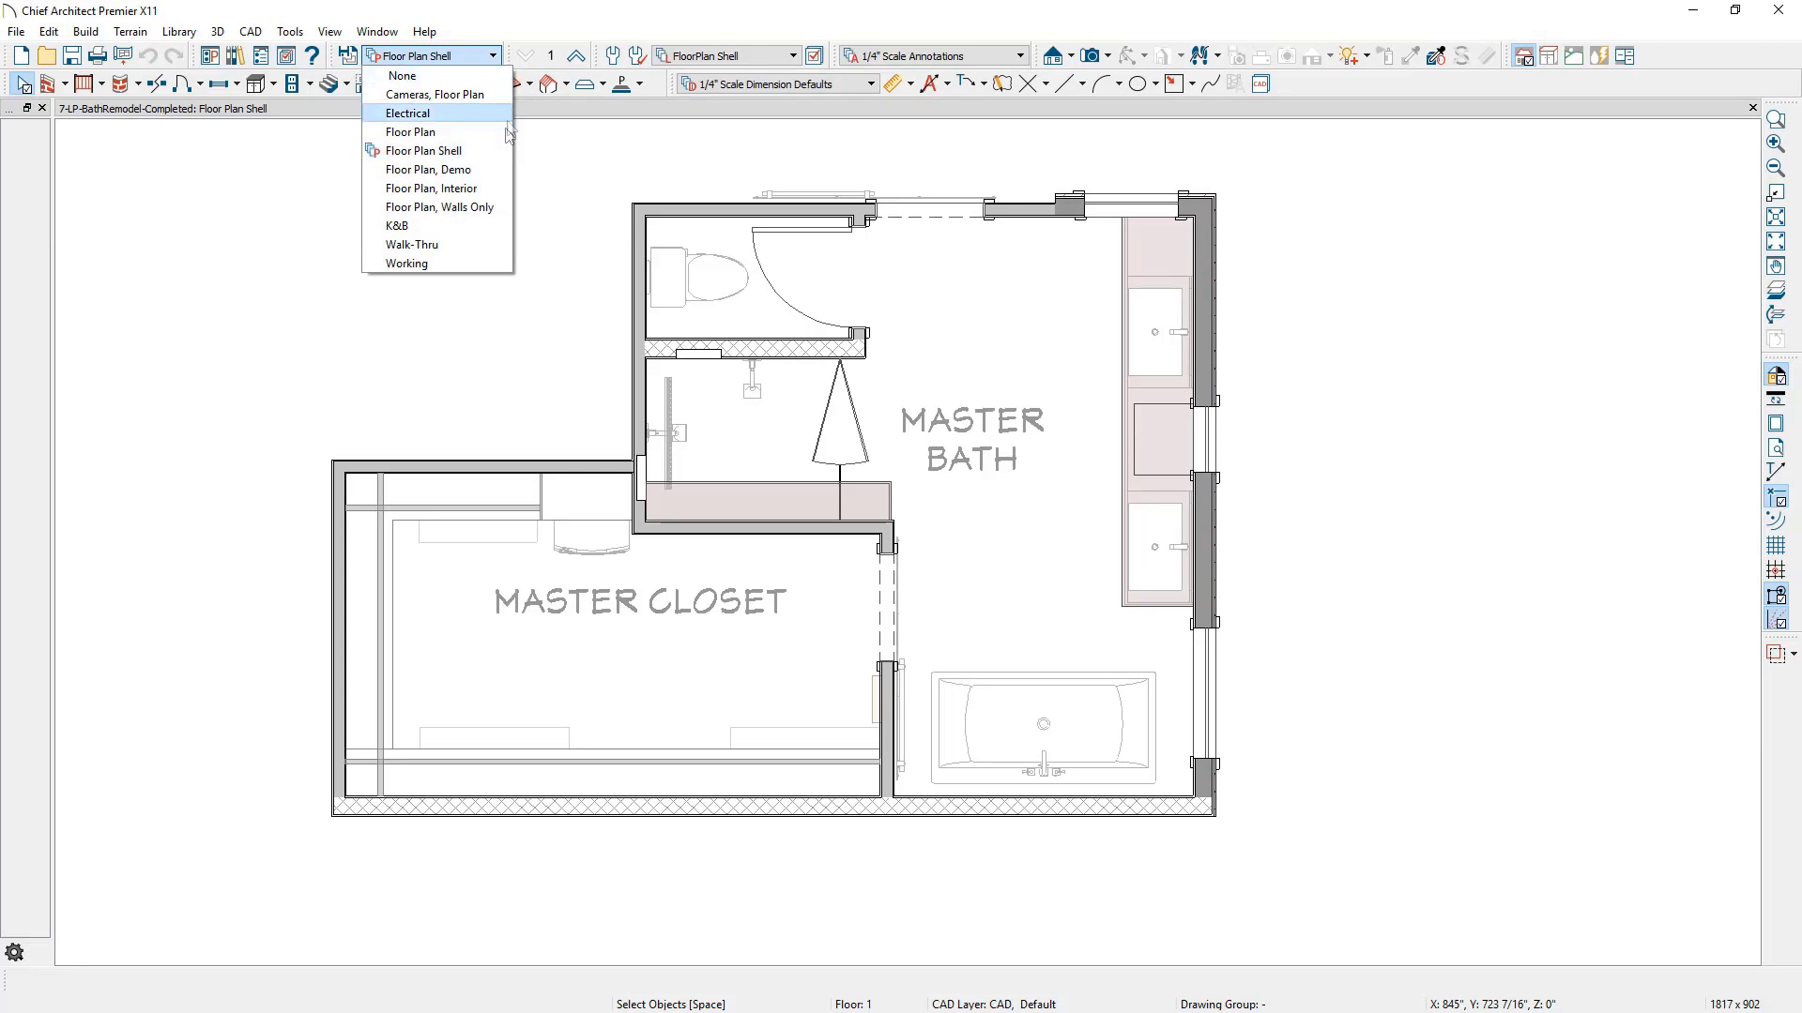
click(500, 170)
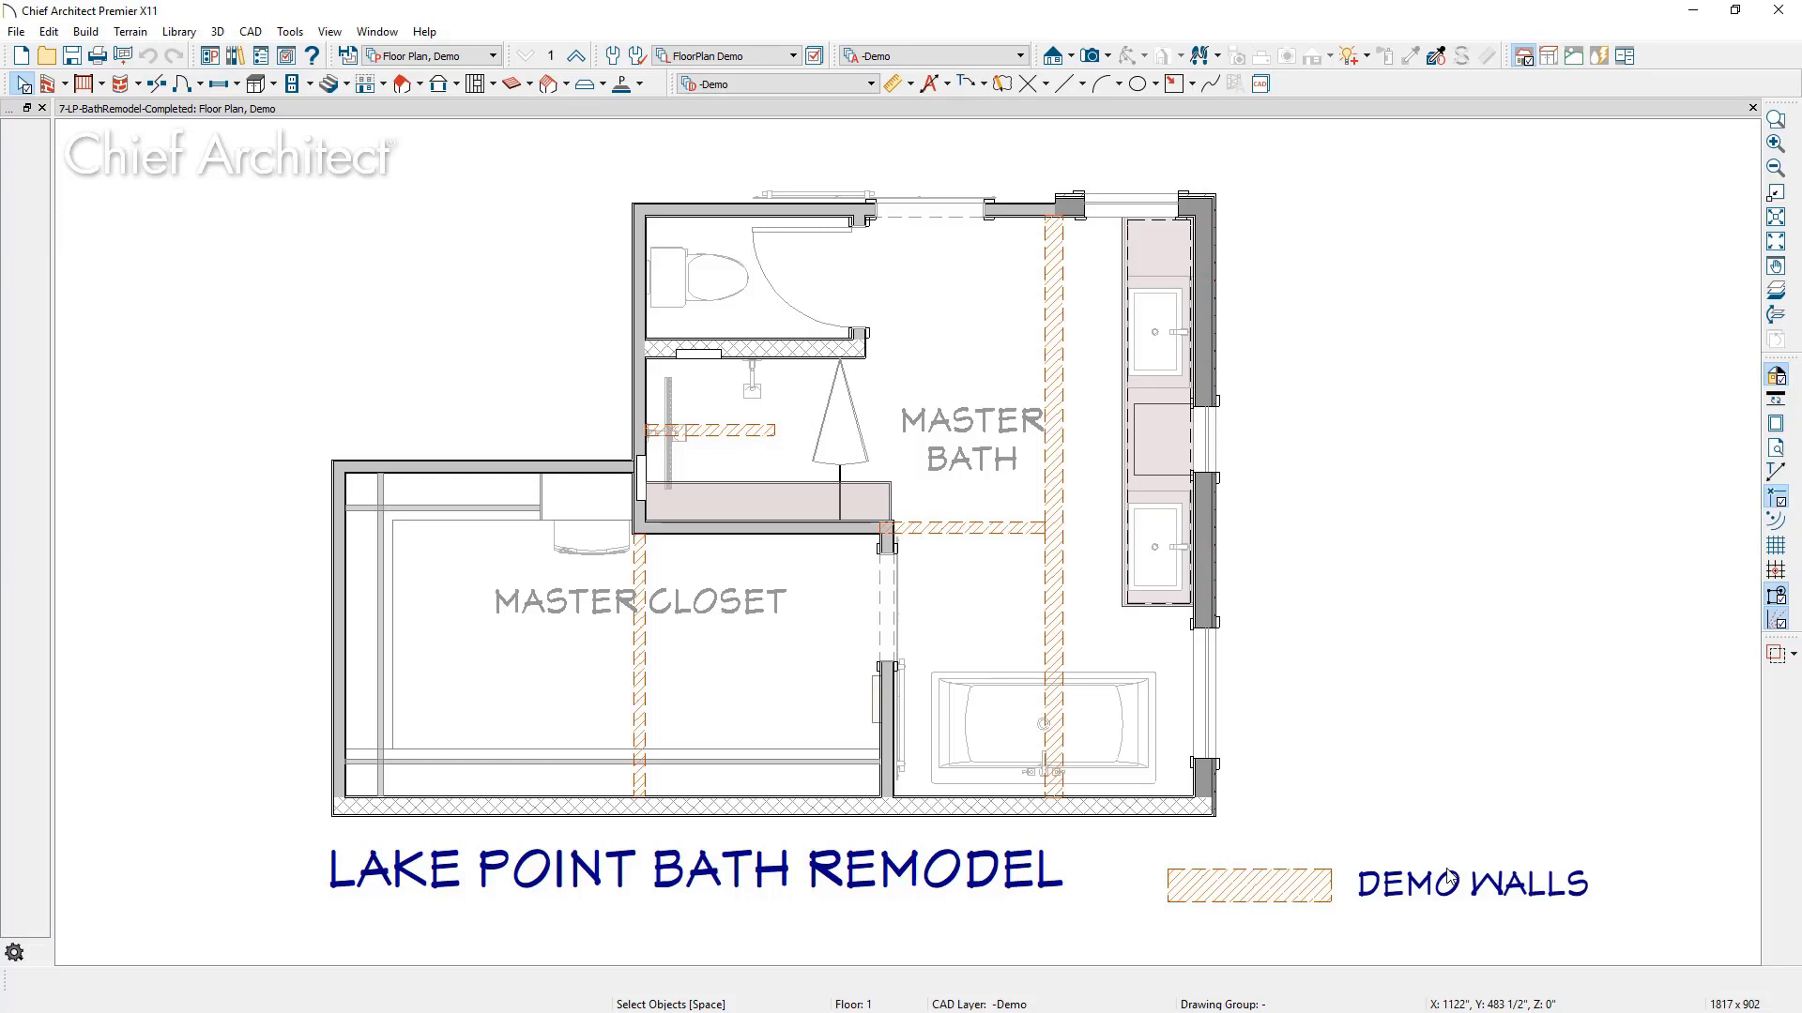
click(731, 58)
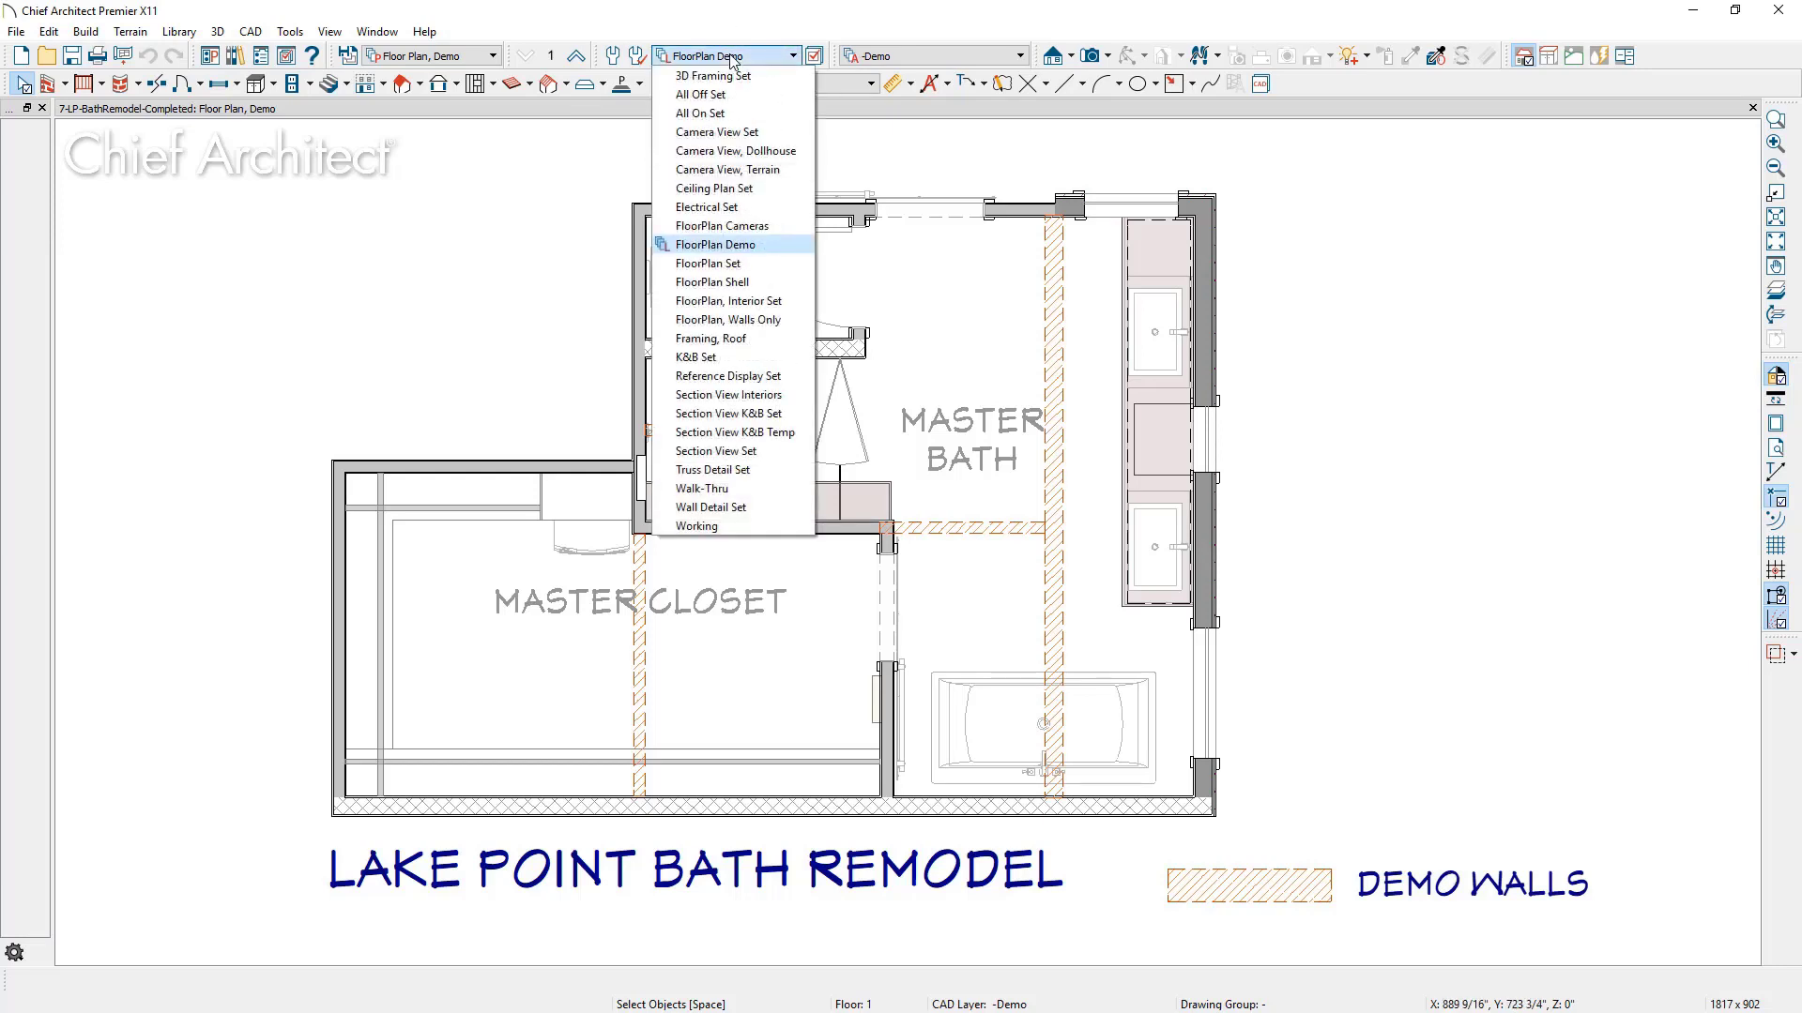
click(731, 58)
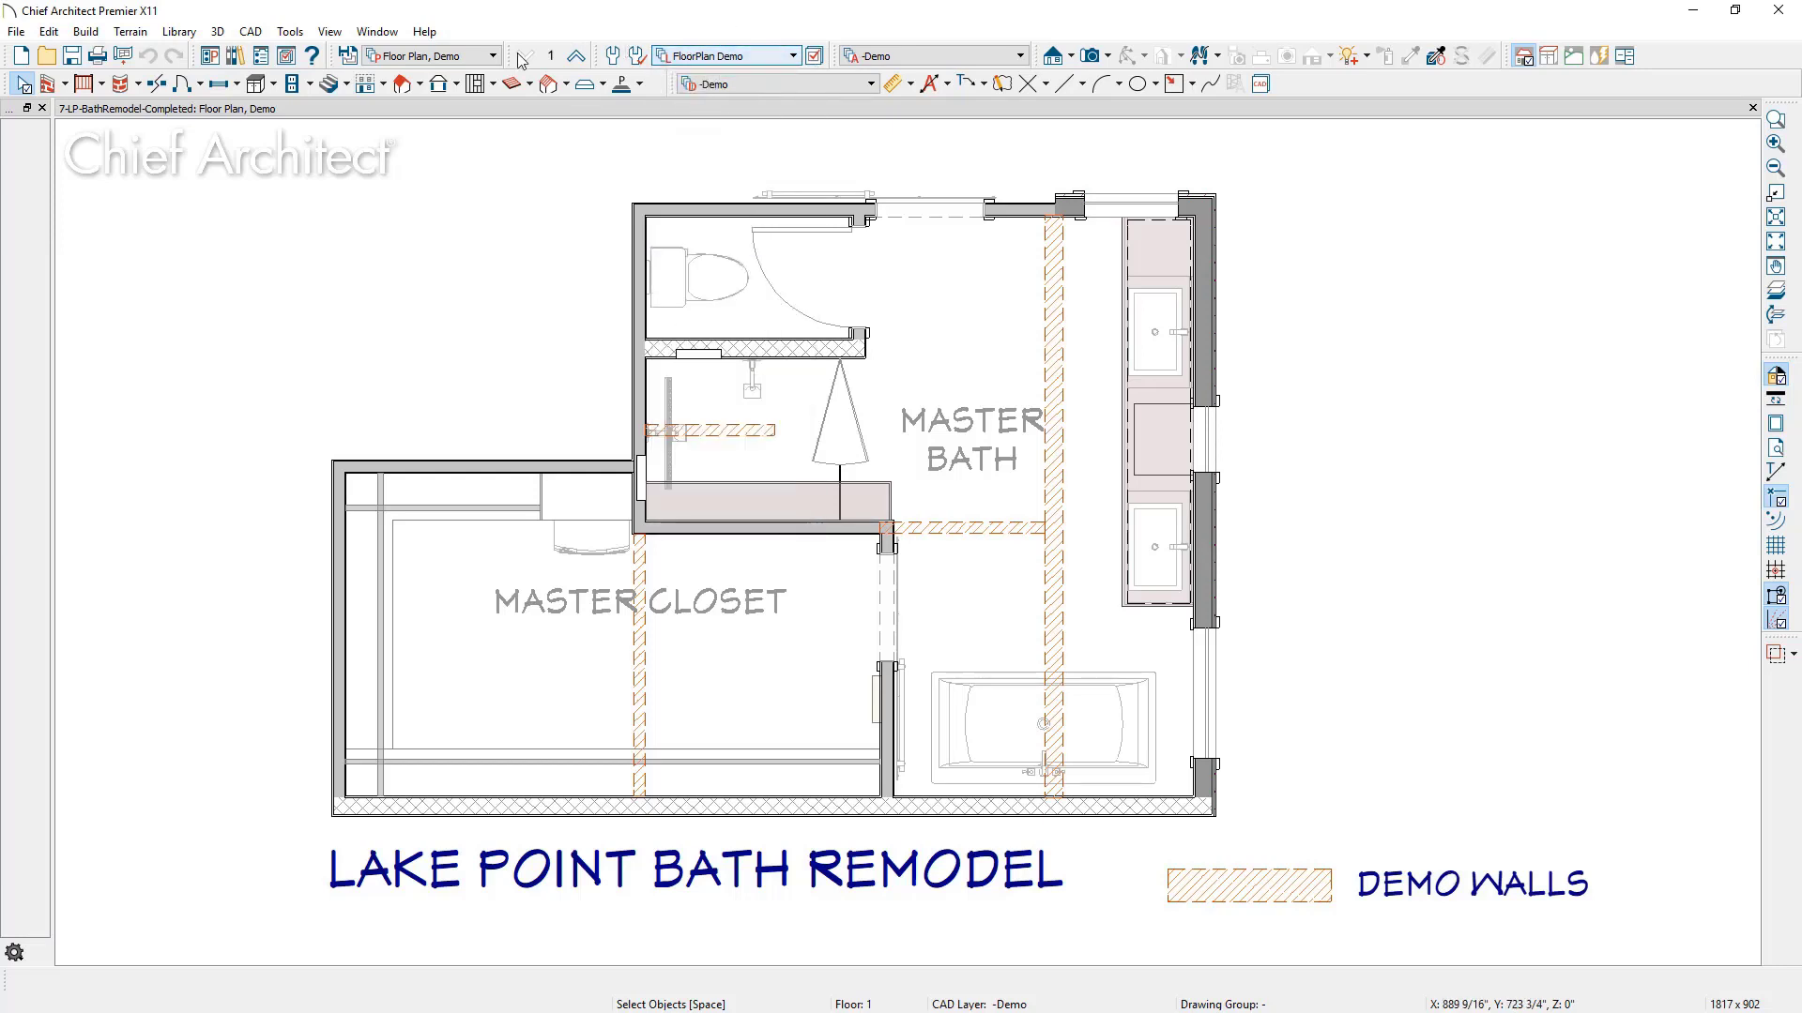
click(438, 58)
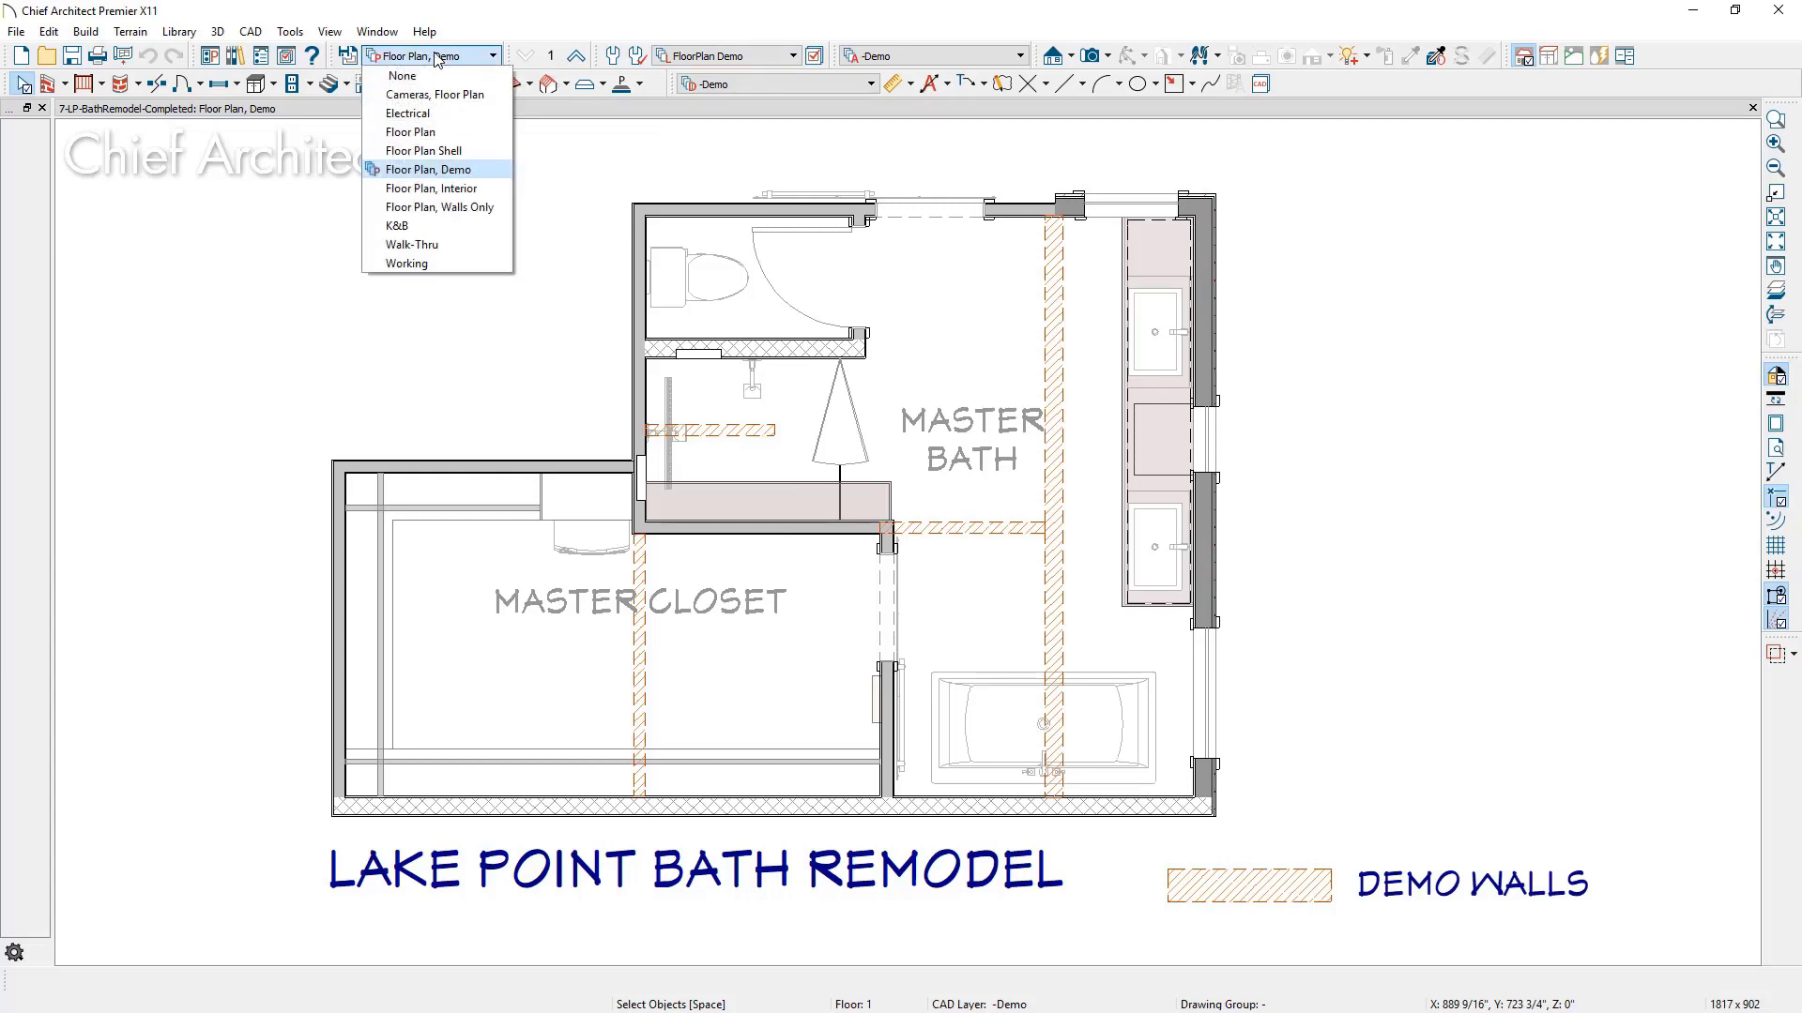
click(434, 151)
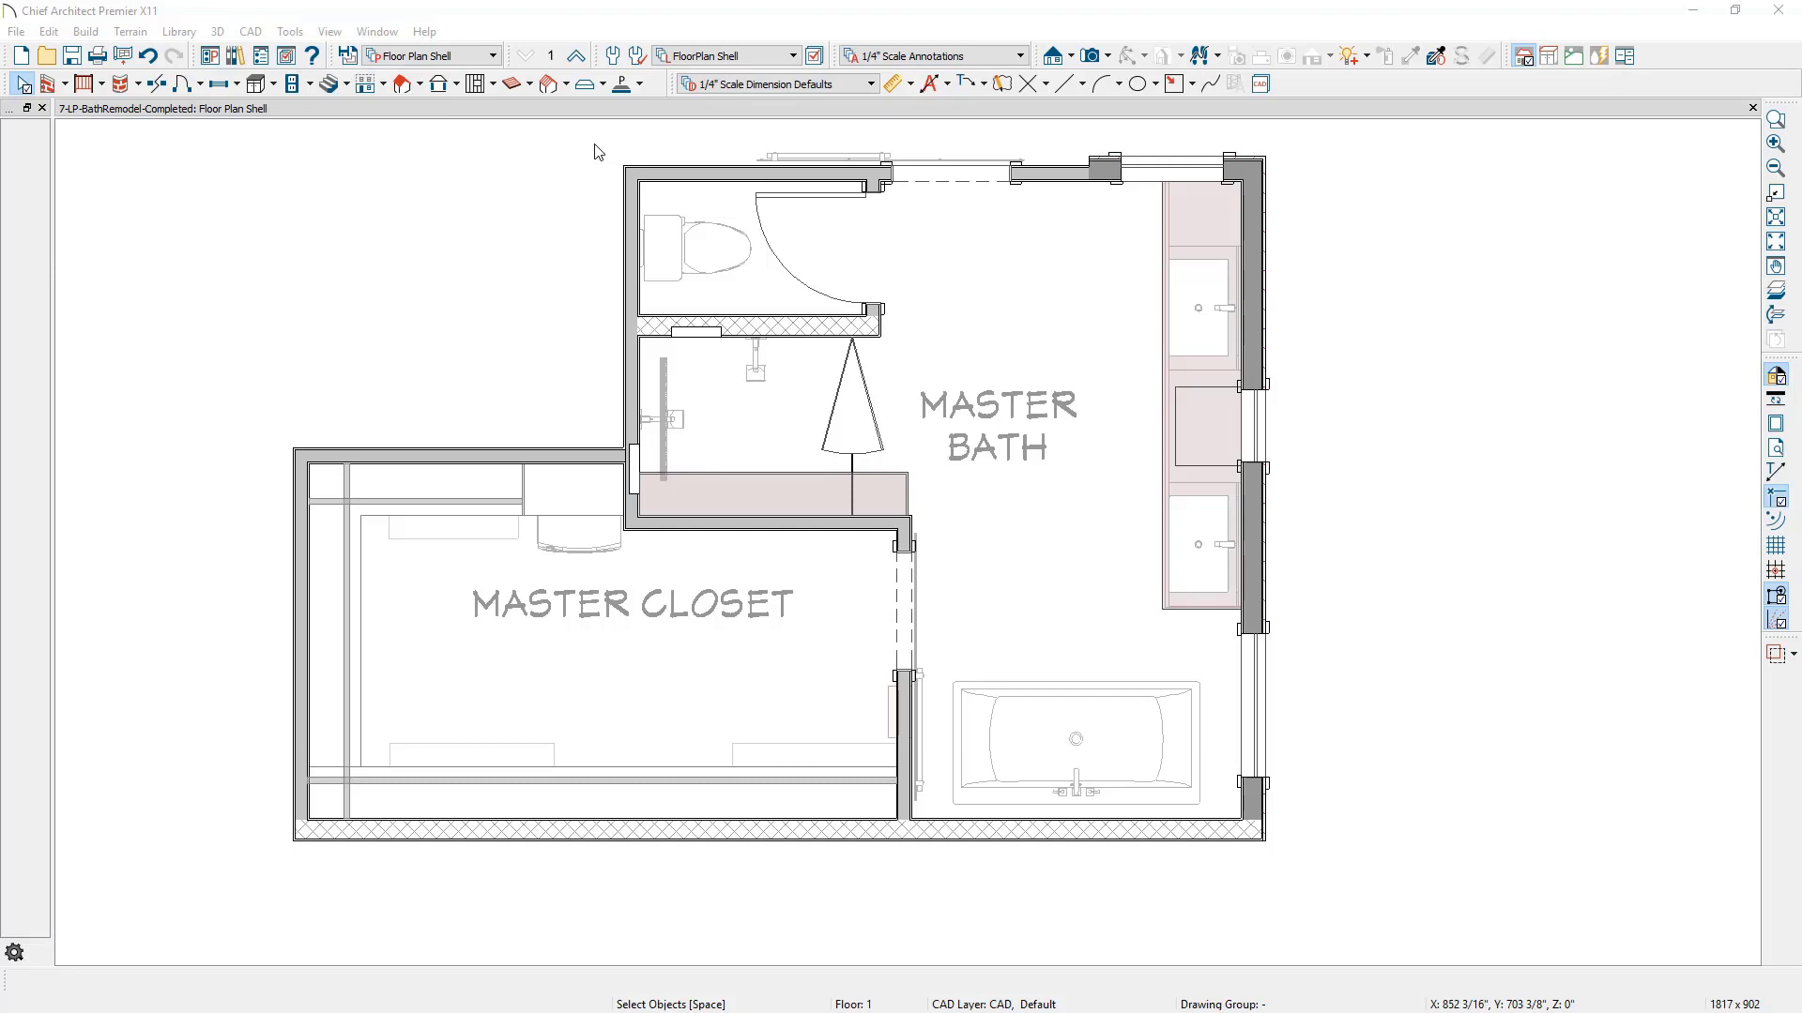
Choose As-Built.plan from the Remodel folder as the reference plan for the completed remodel's 1st Floor
click(552, 64)
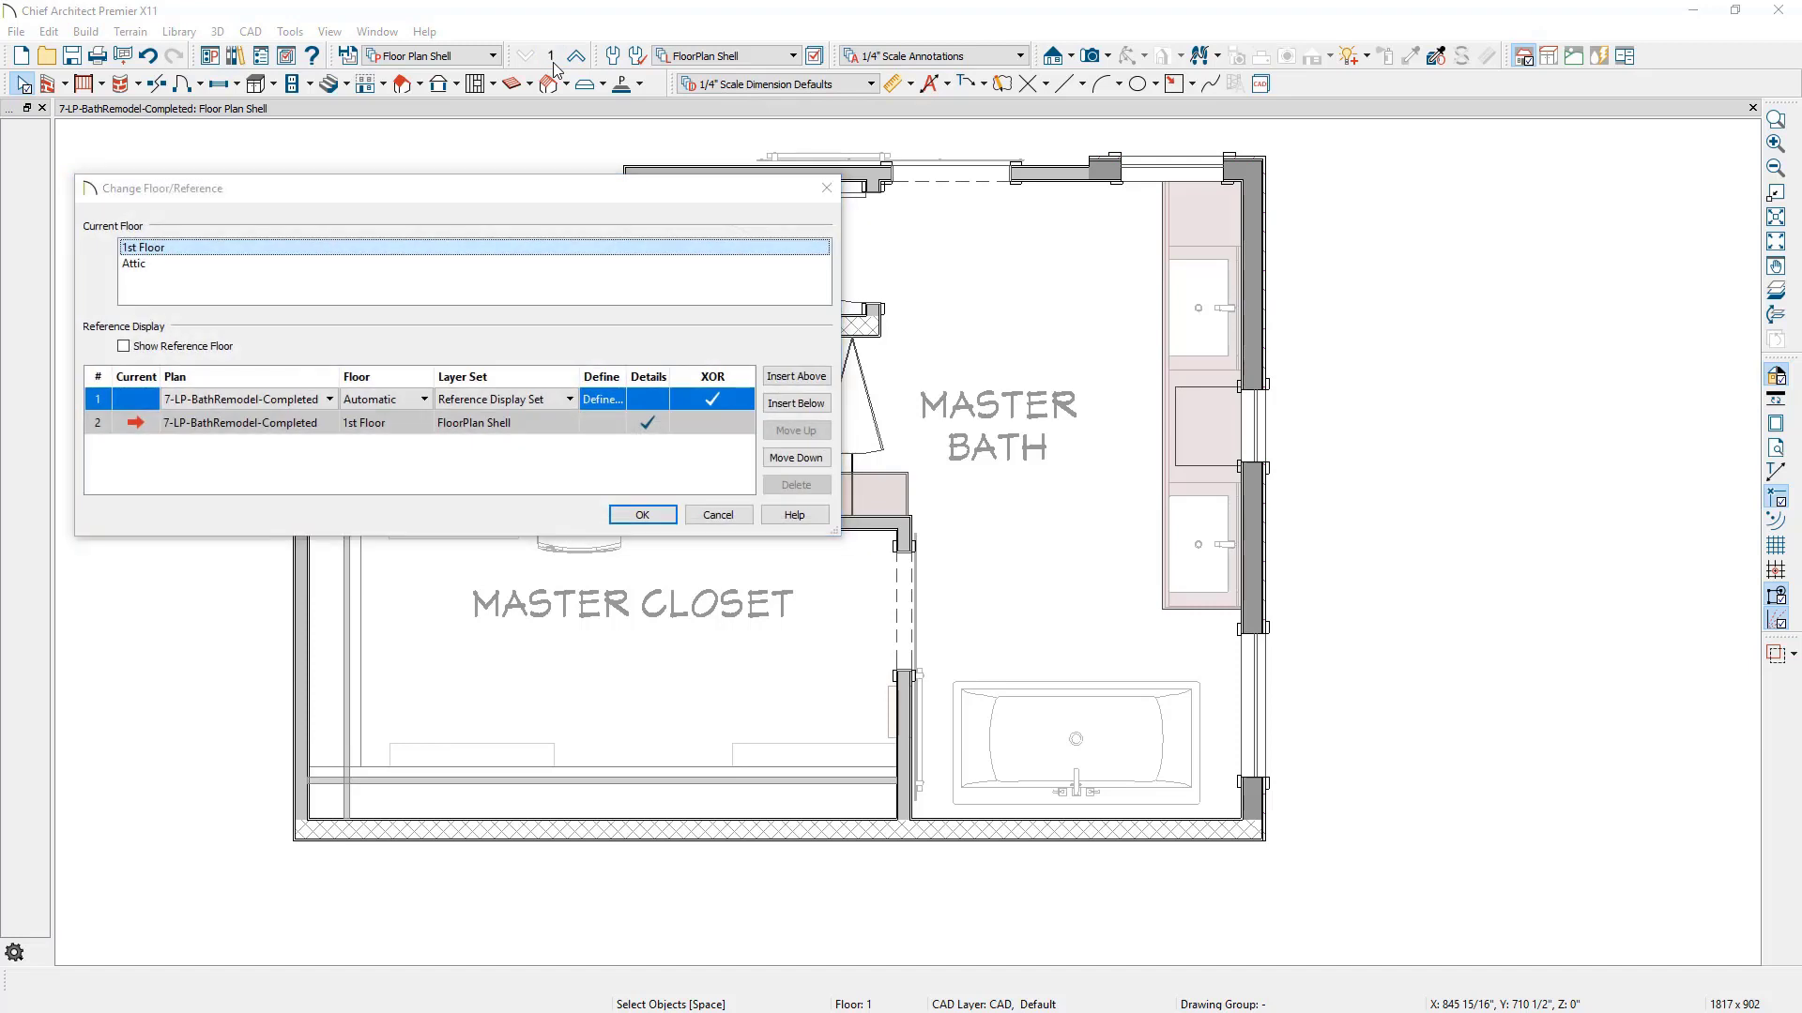
click(221, 404)
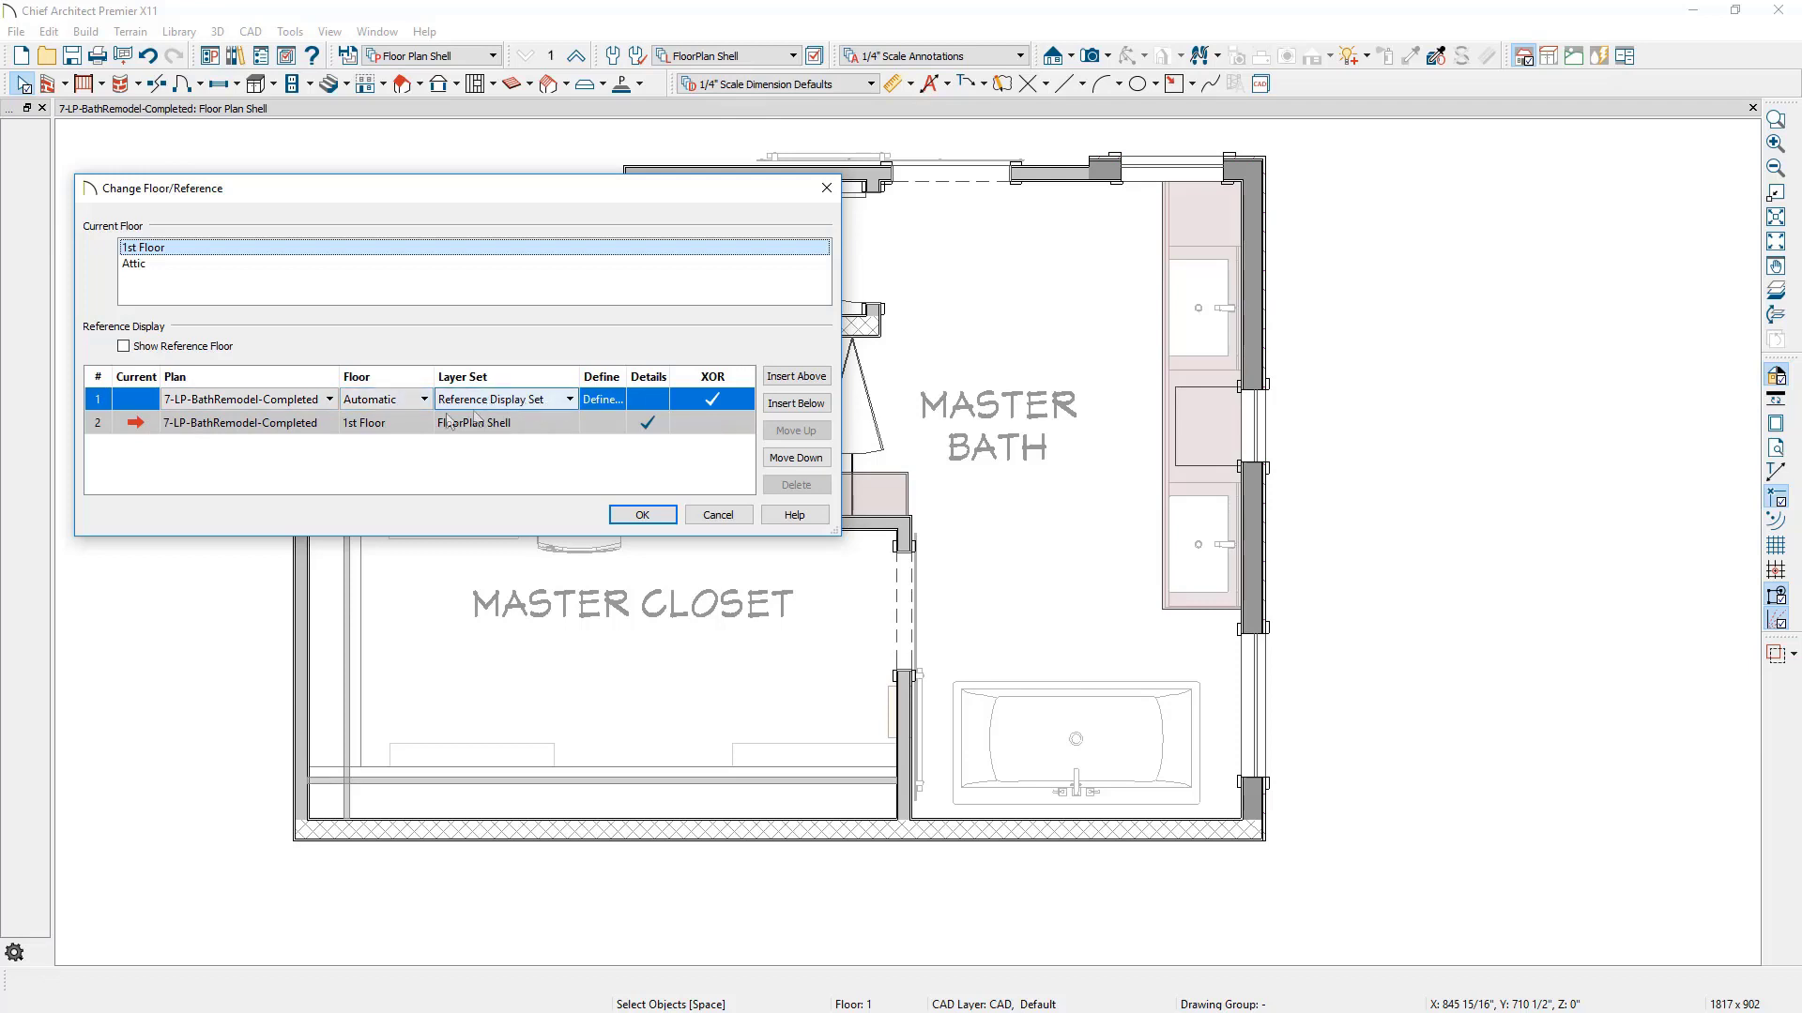
click(330, 400)
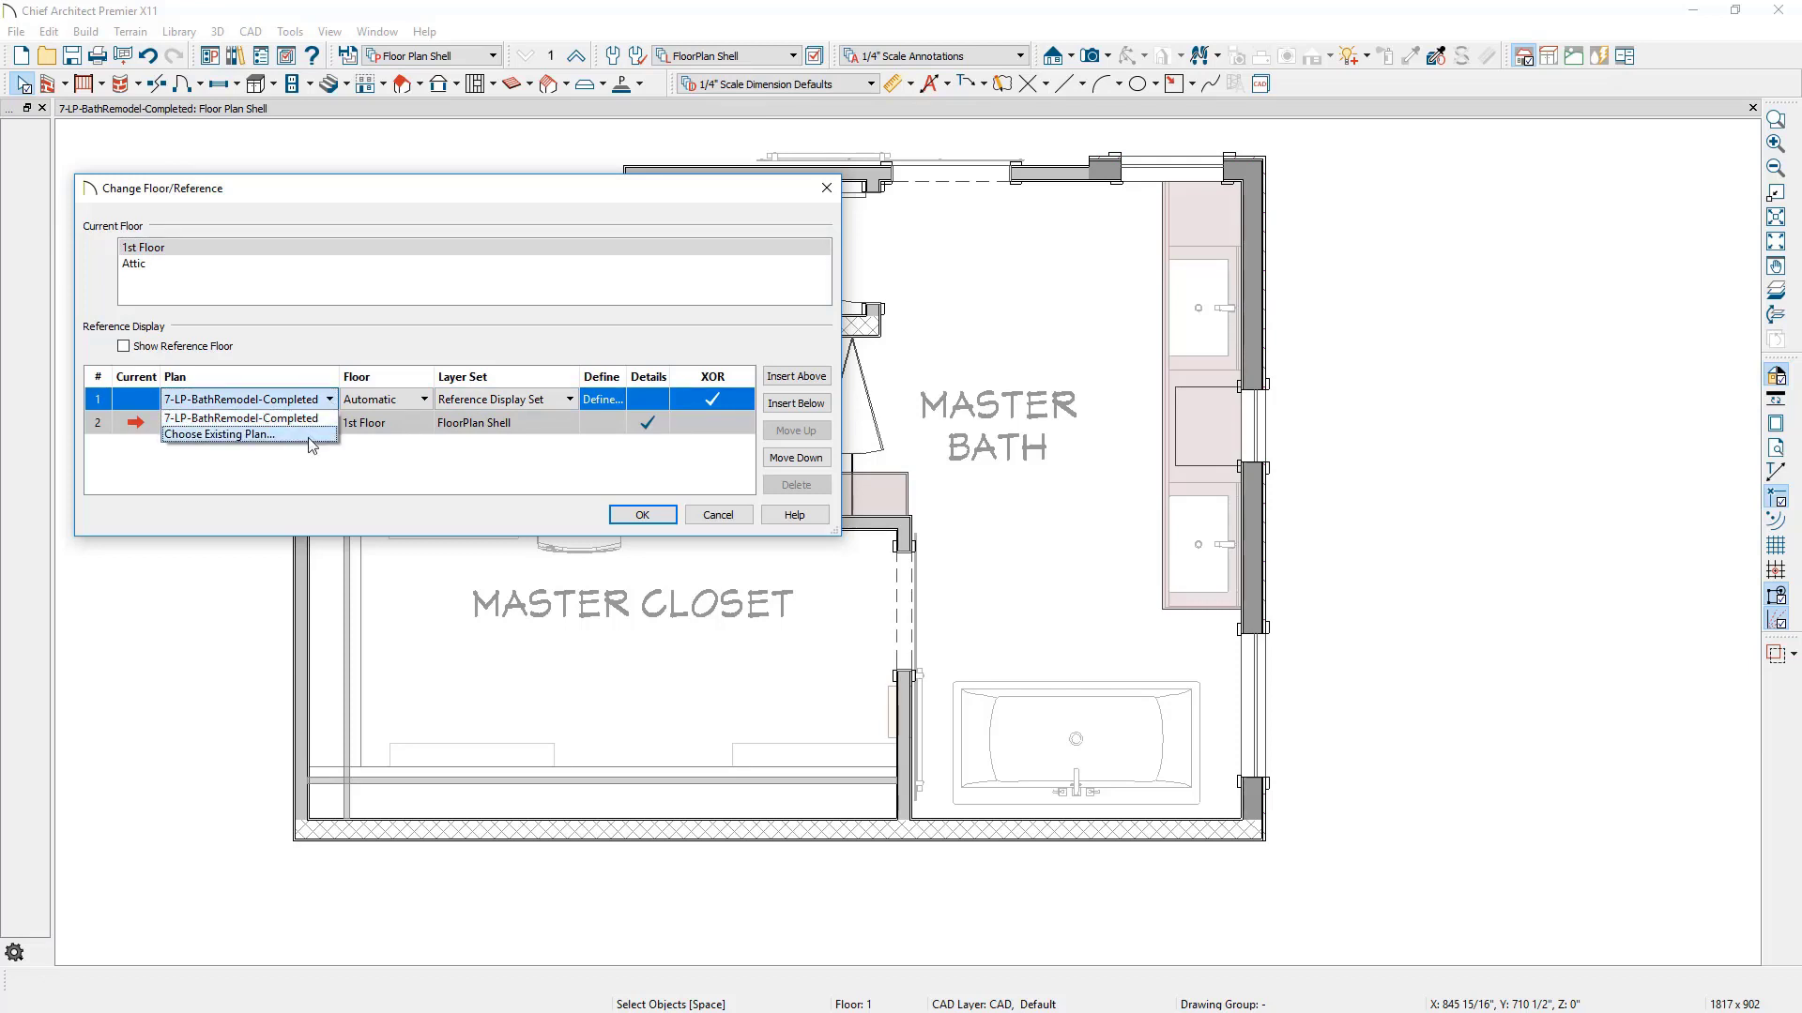
click(312, 434)
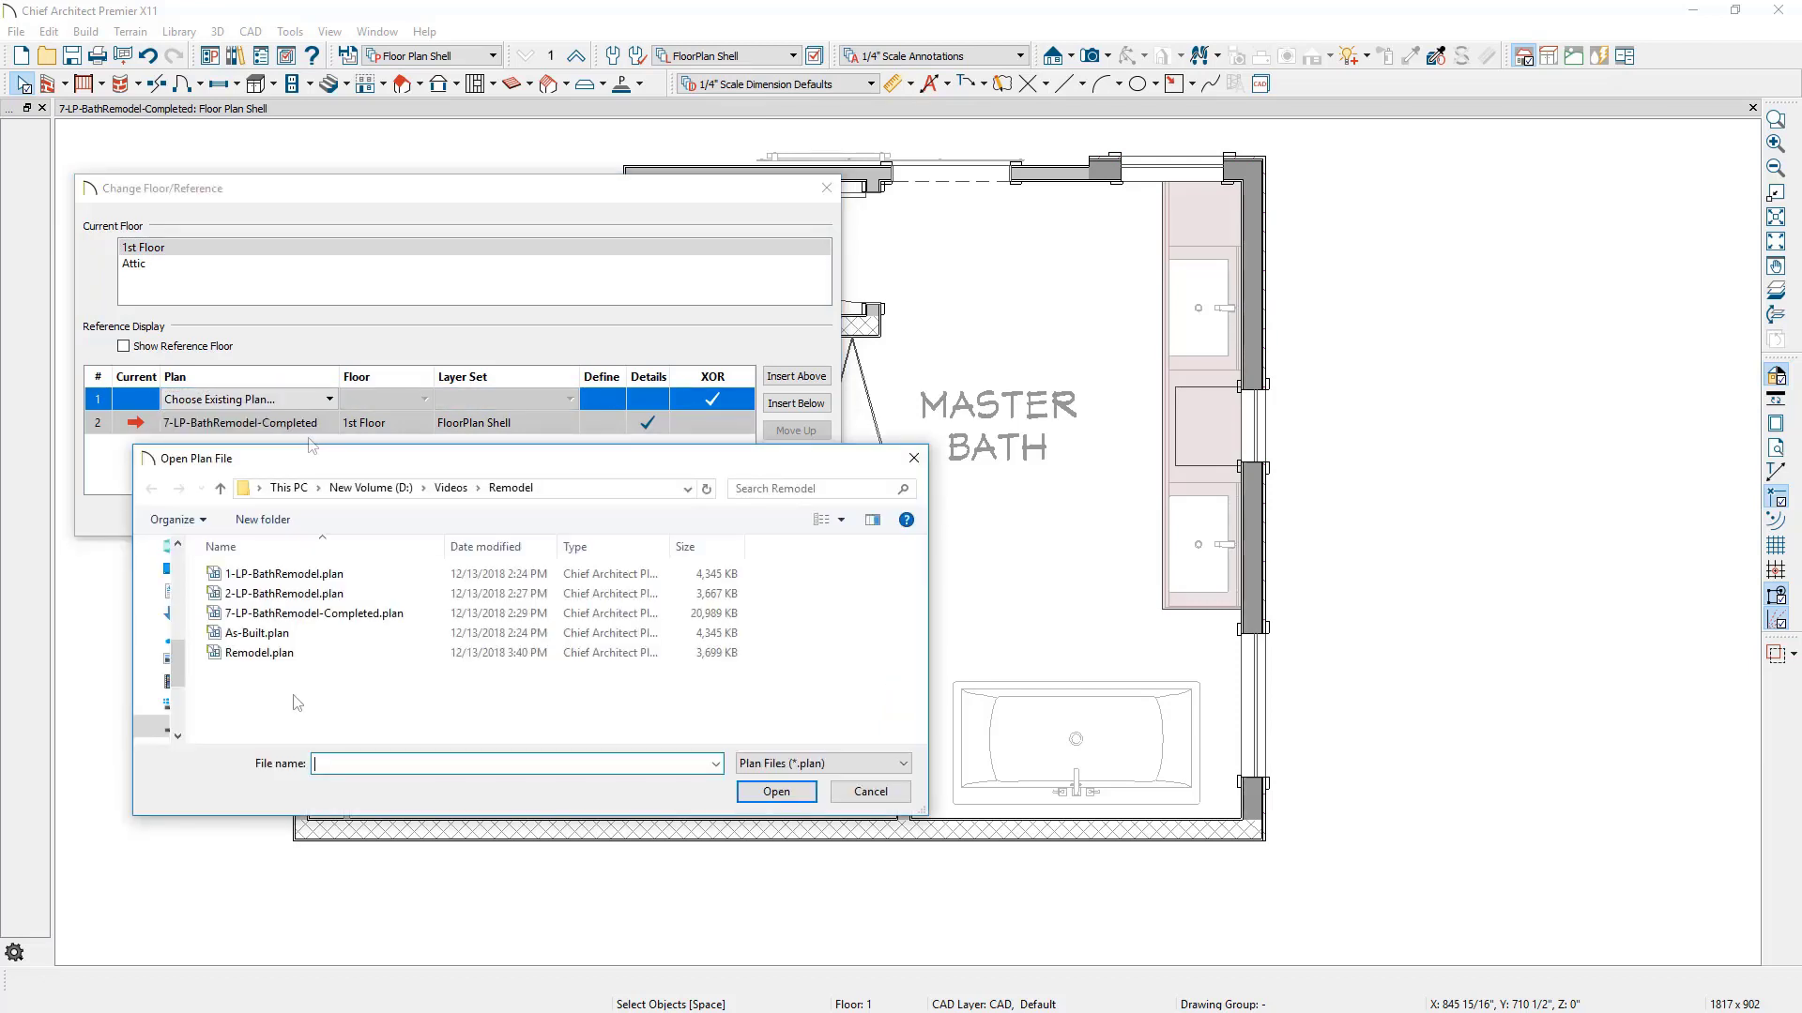
click(310, 634)
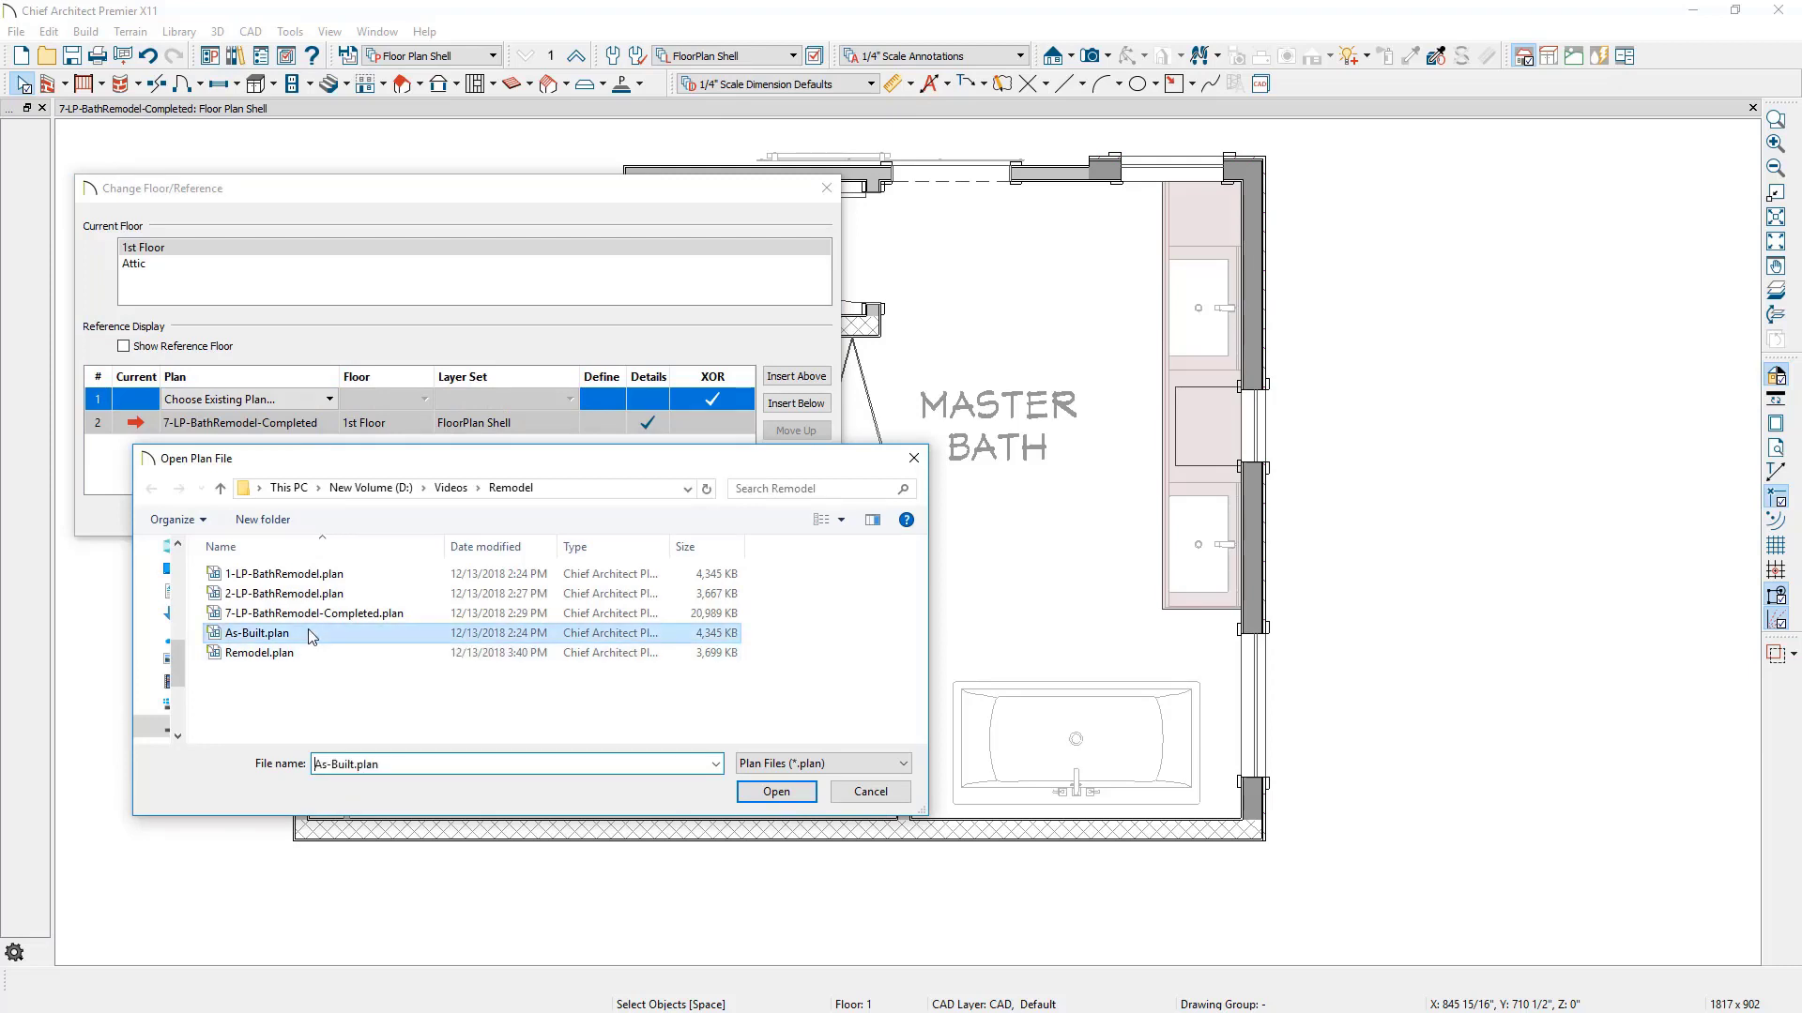
click(793, 794)
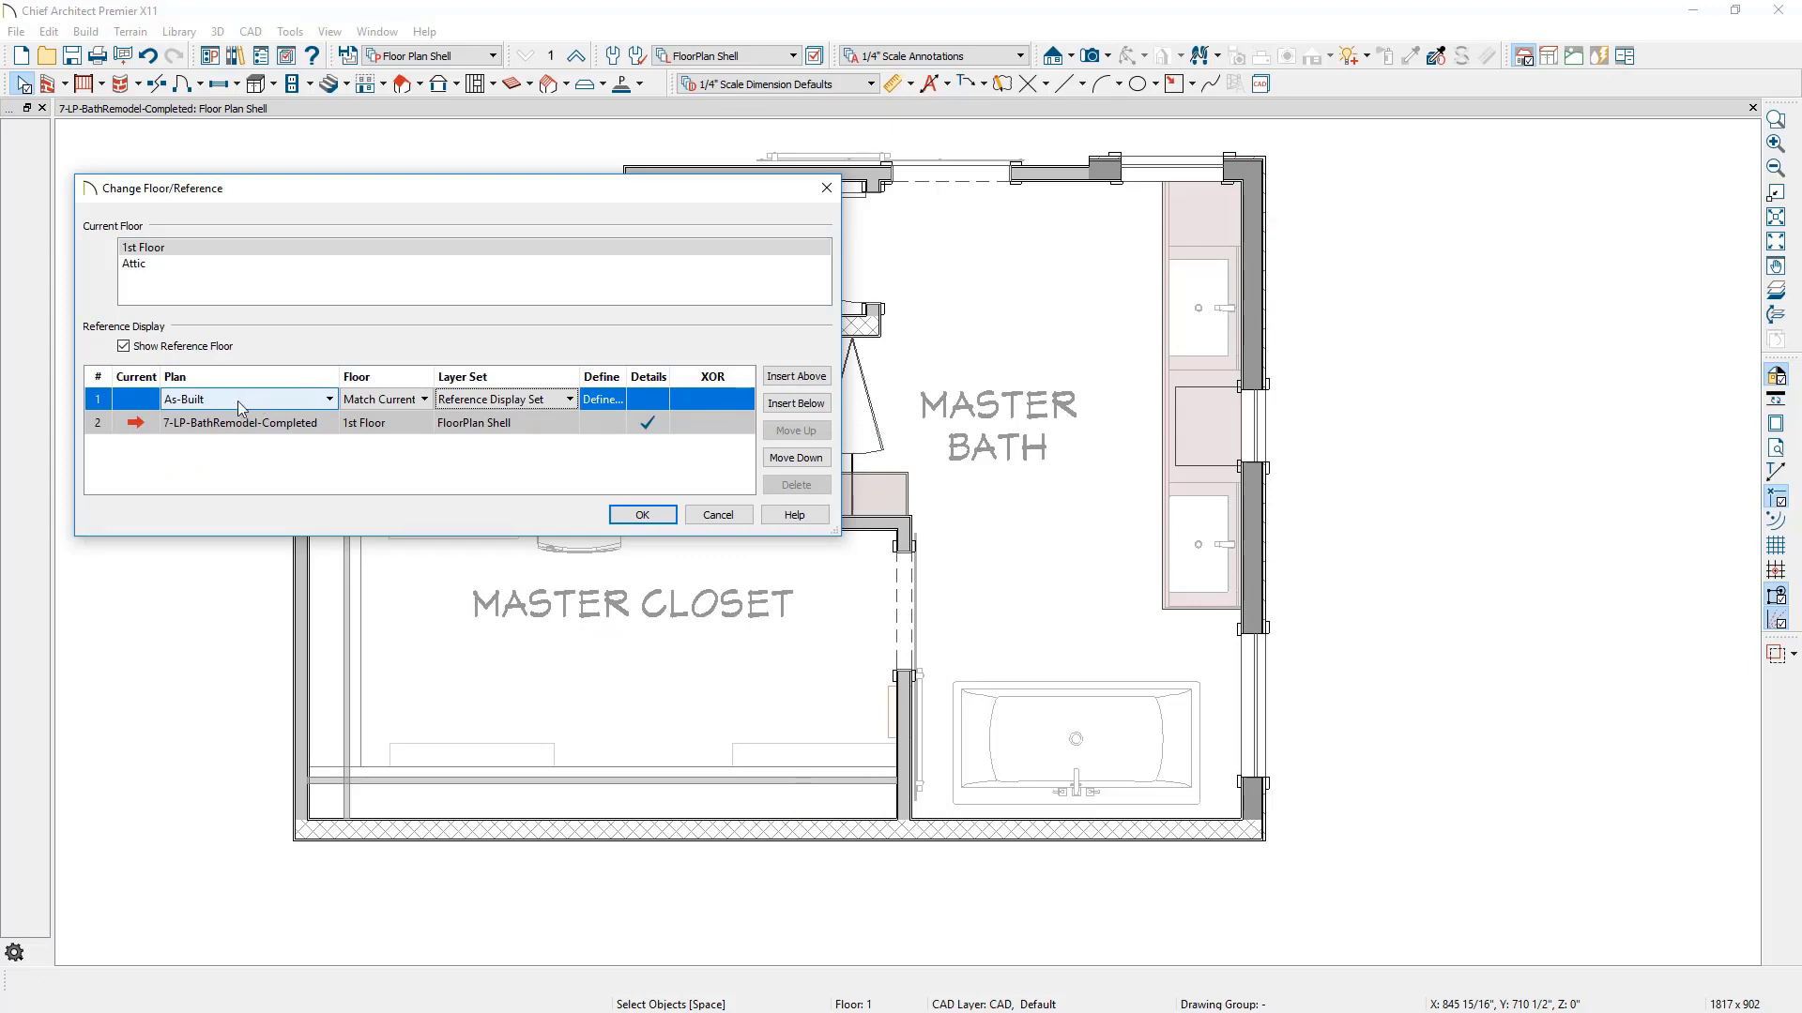
Assign the Floor Plan, As-Built Shell layer set to the As-Built reference and order it below the current plan
click(374, 402)
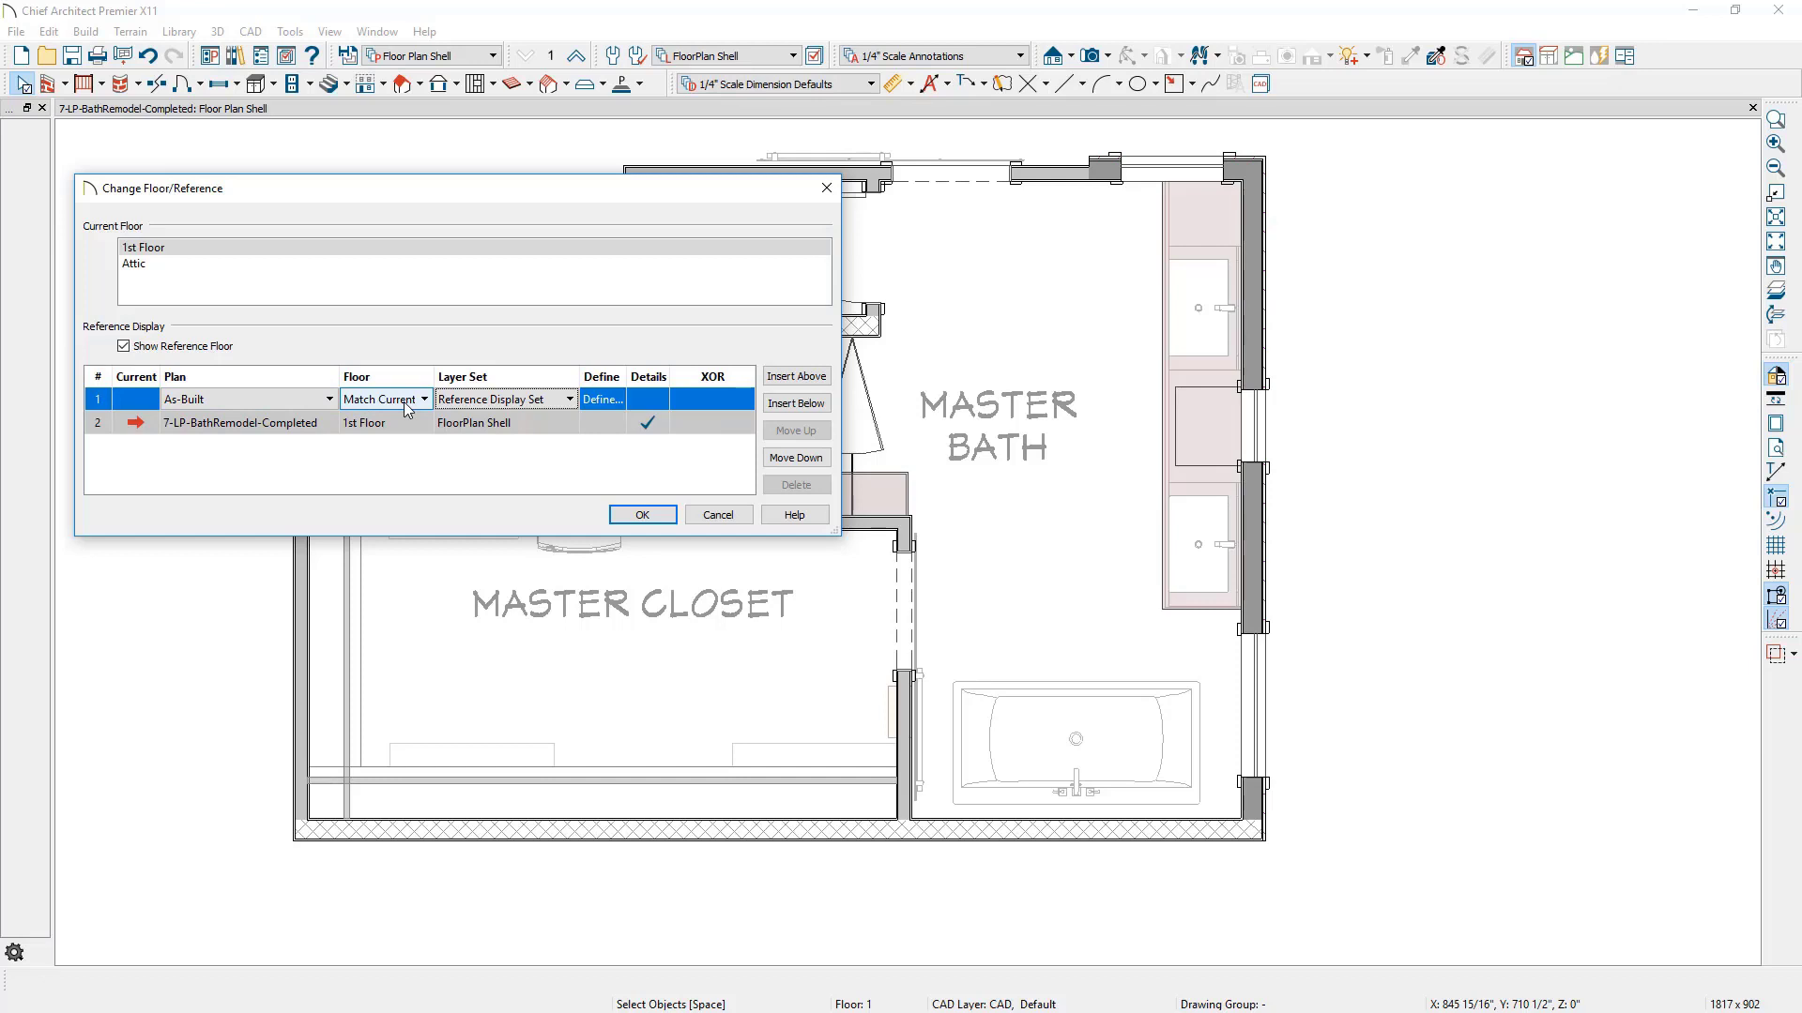
click(474, 403)
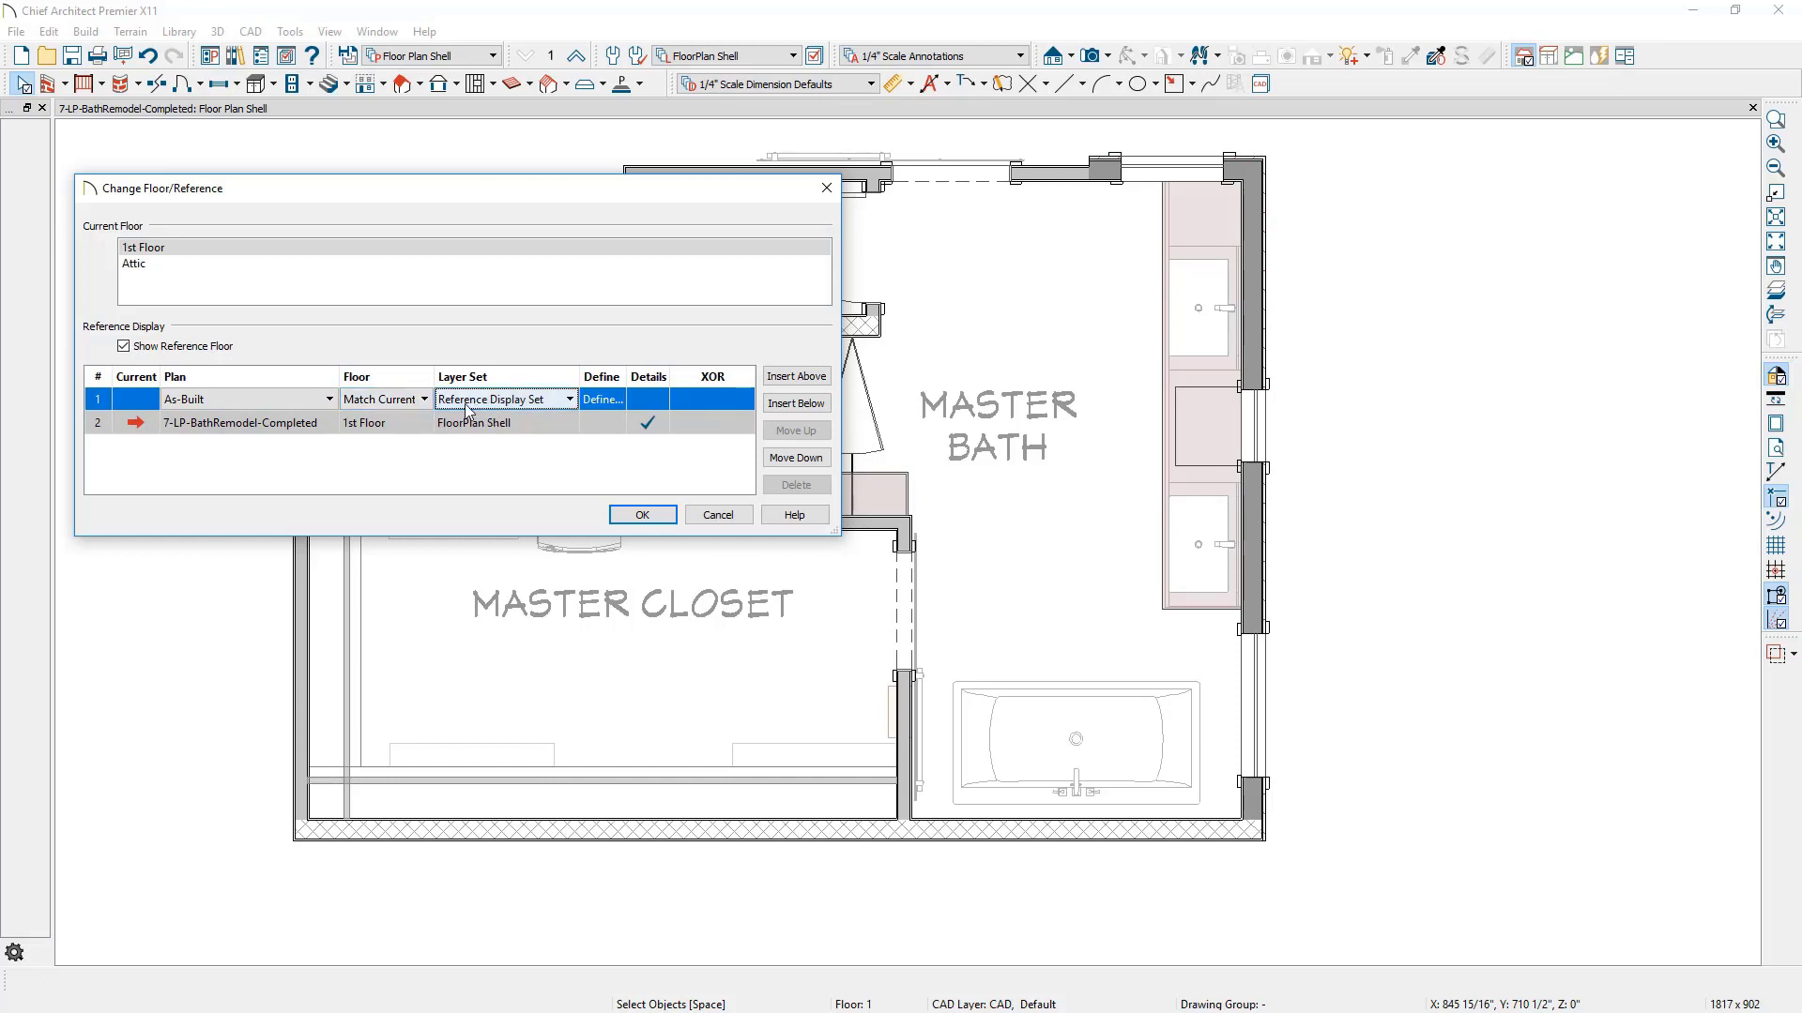
click(569, 401)
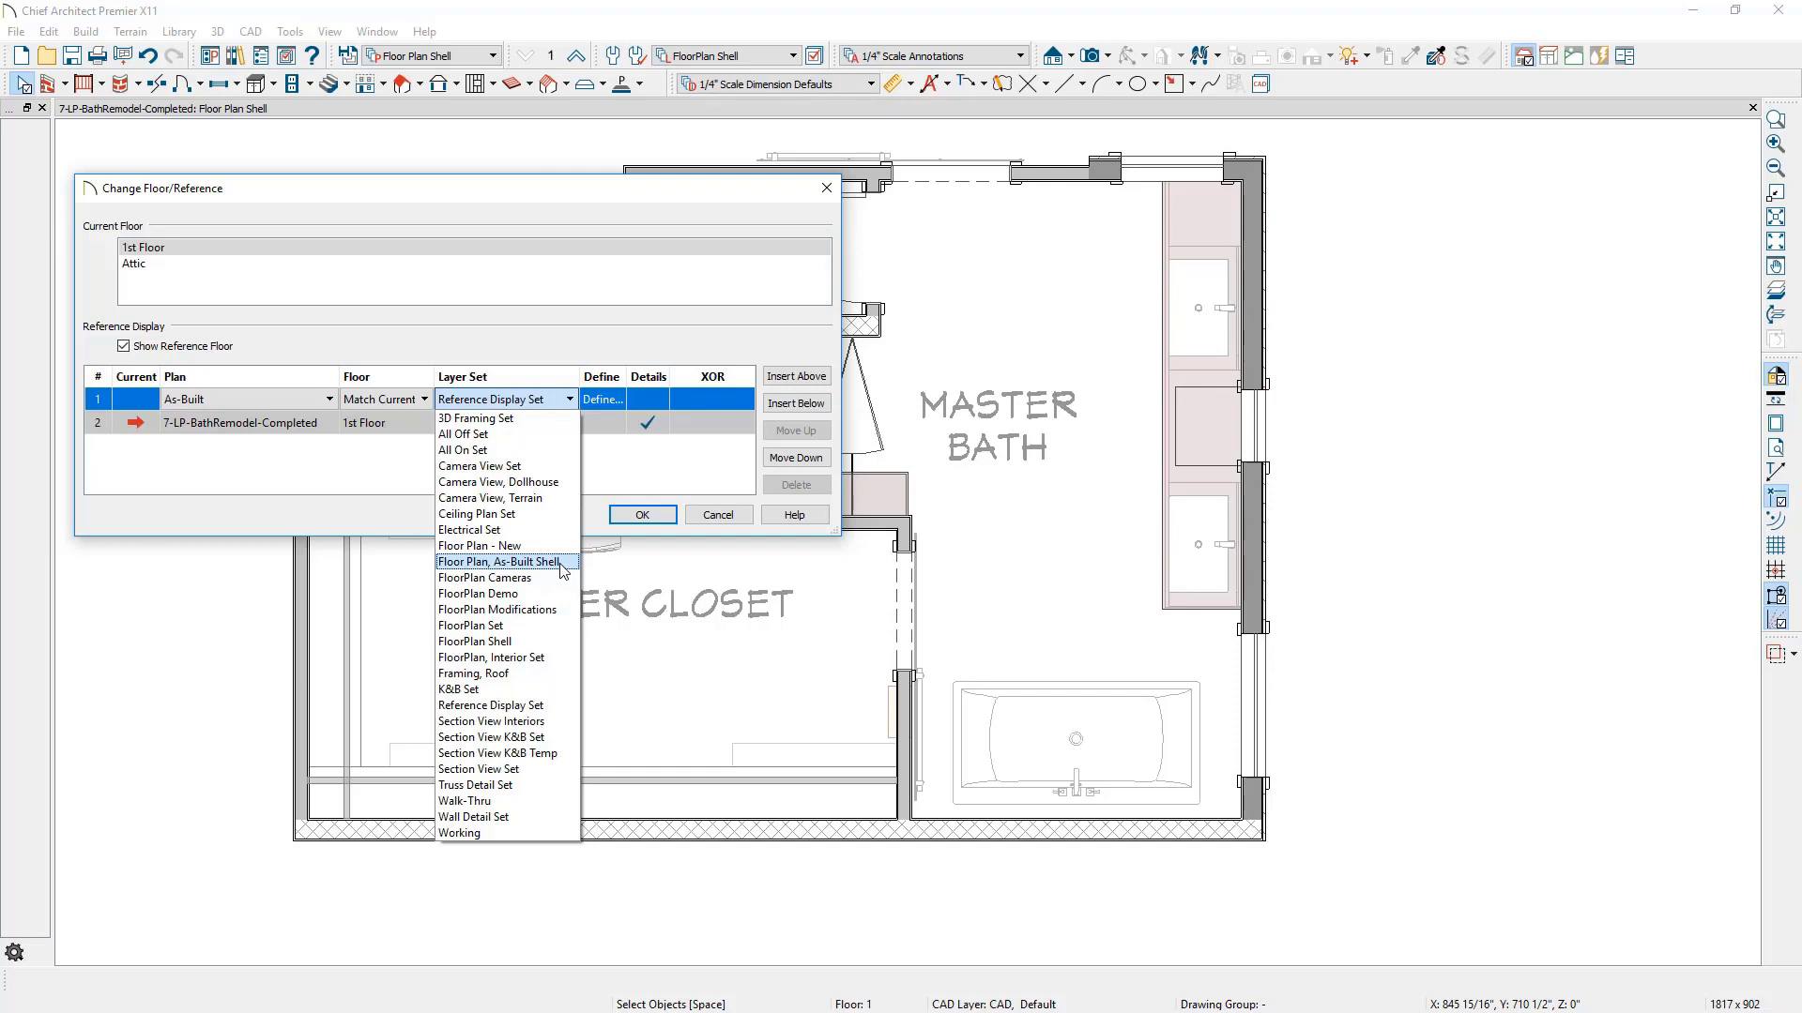
click(561, 563)
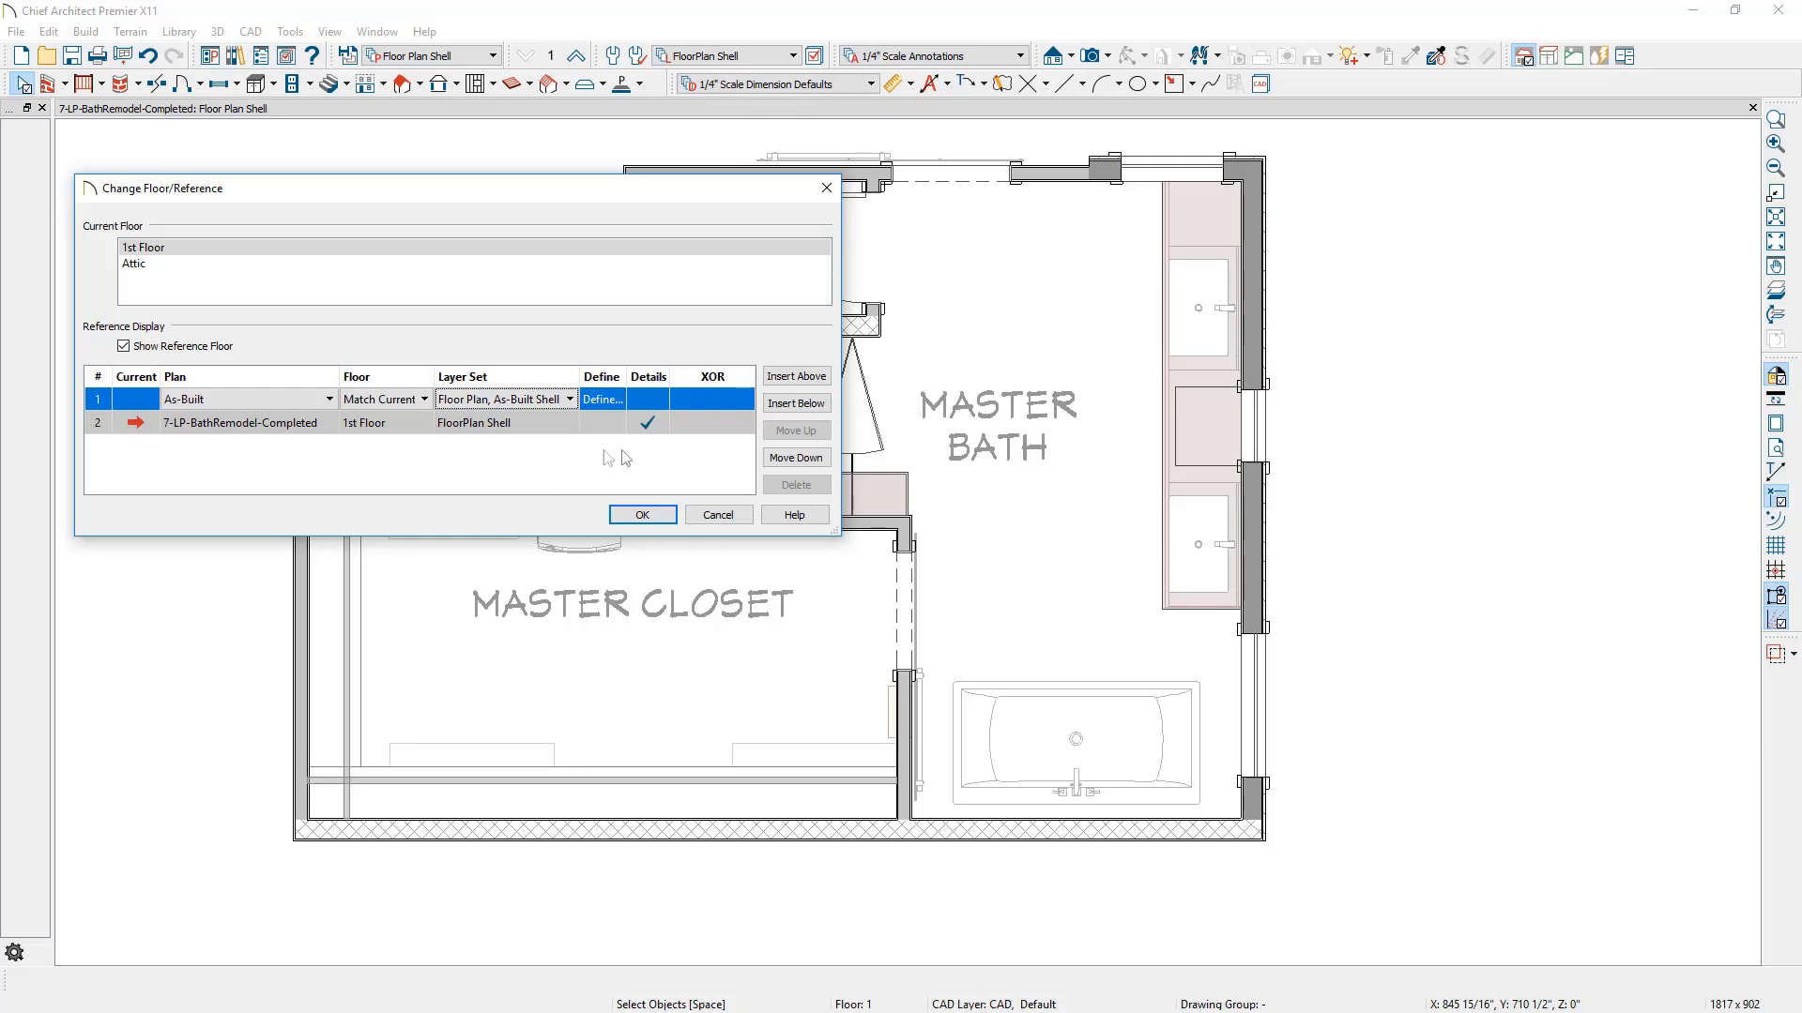
click(800, 459)
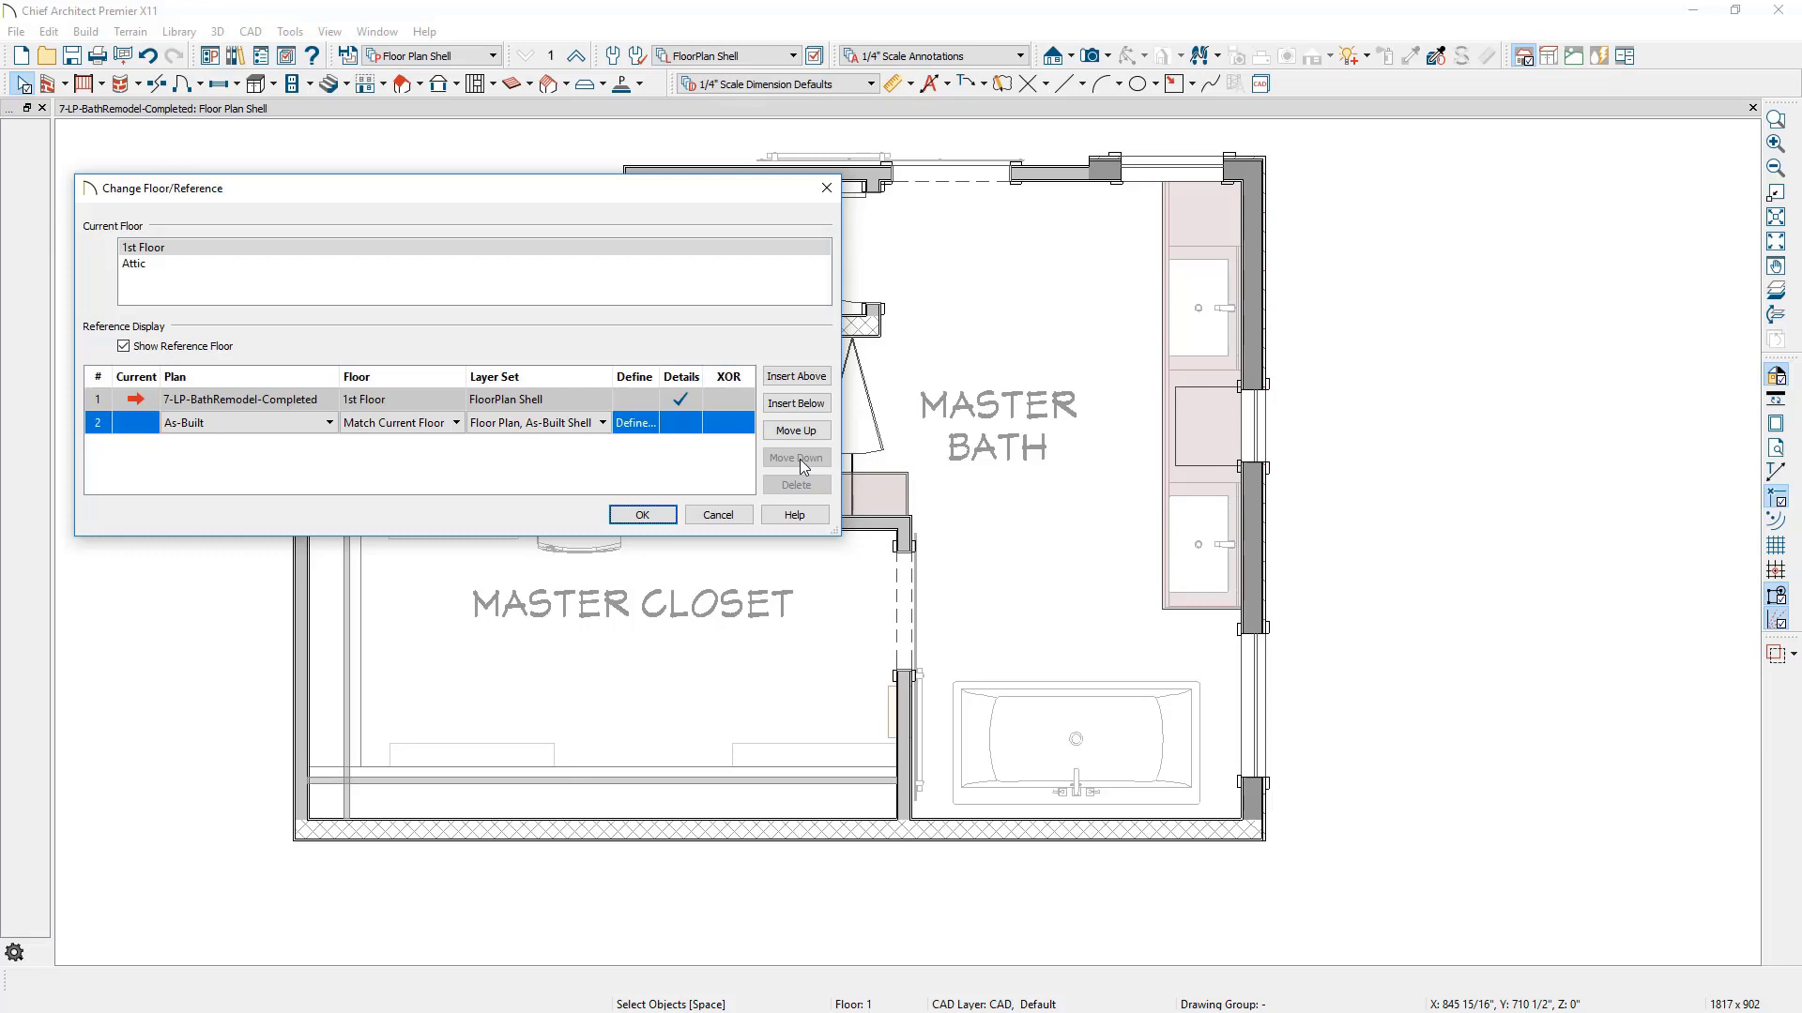
click(642, 515)
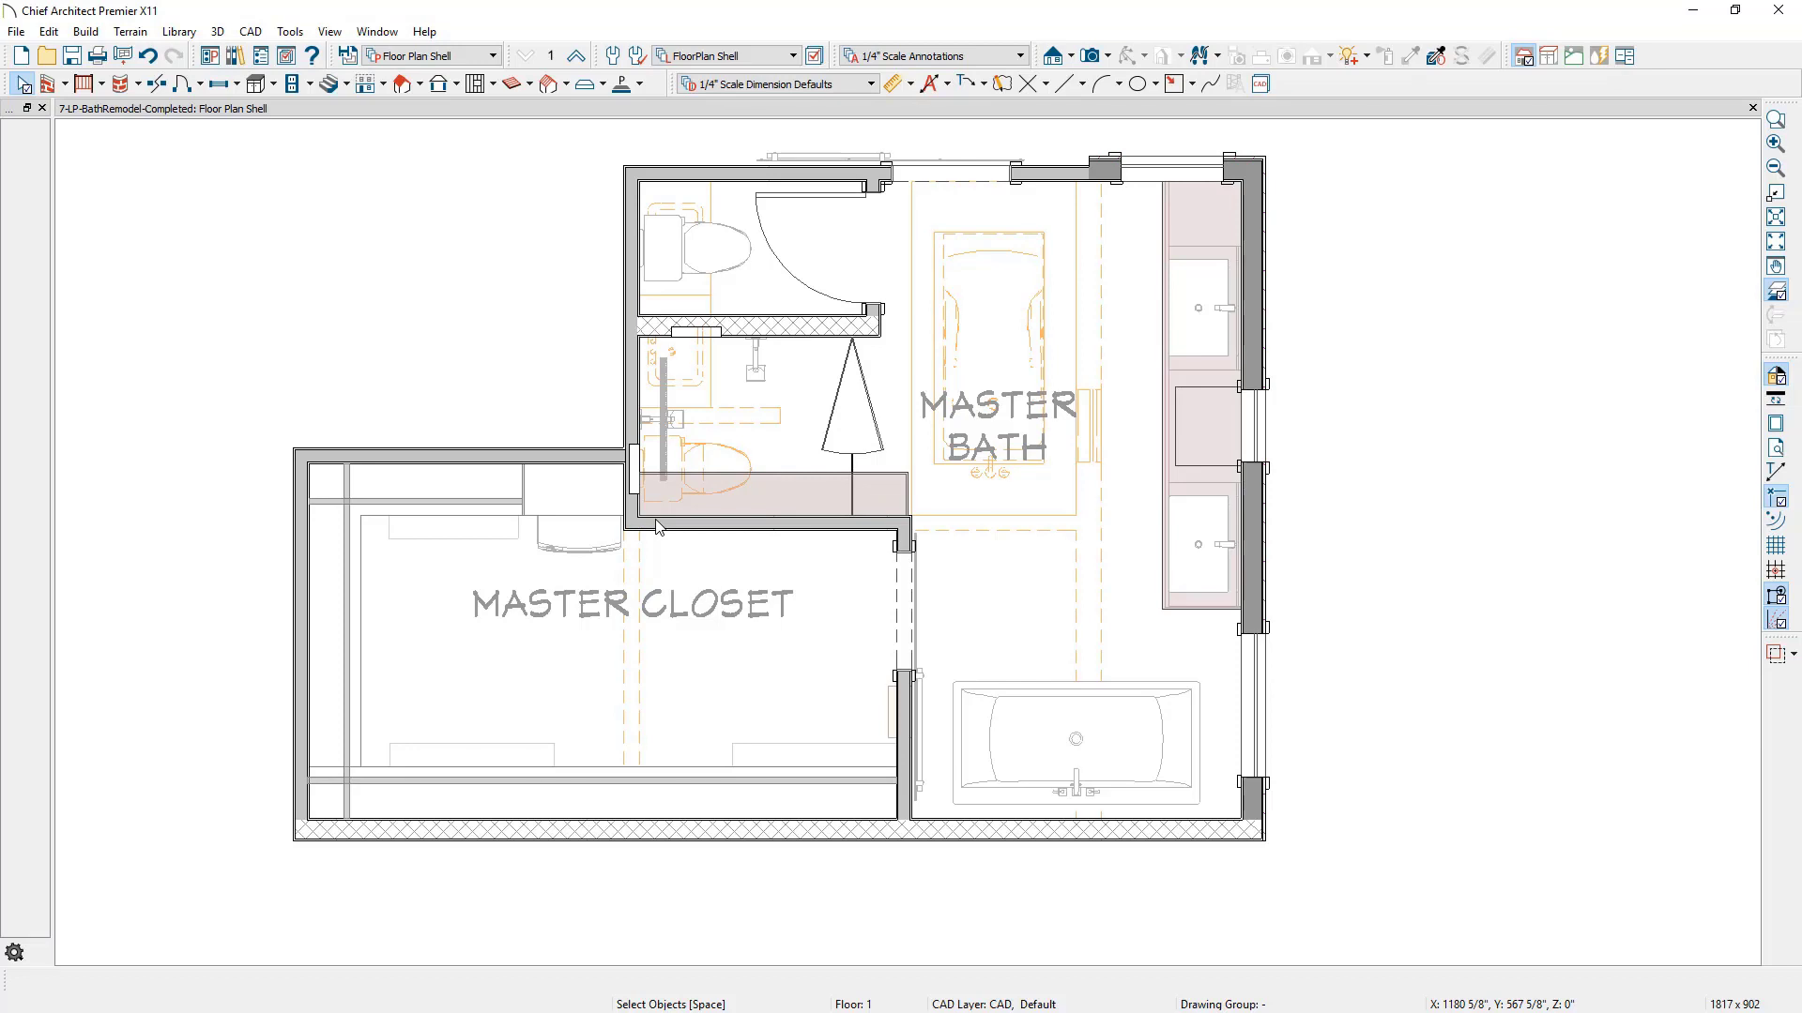
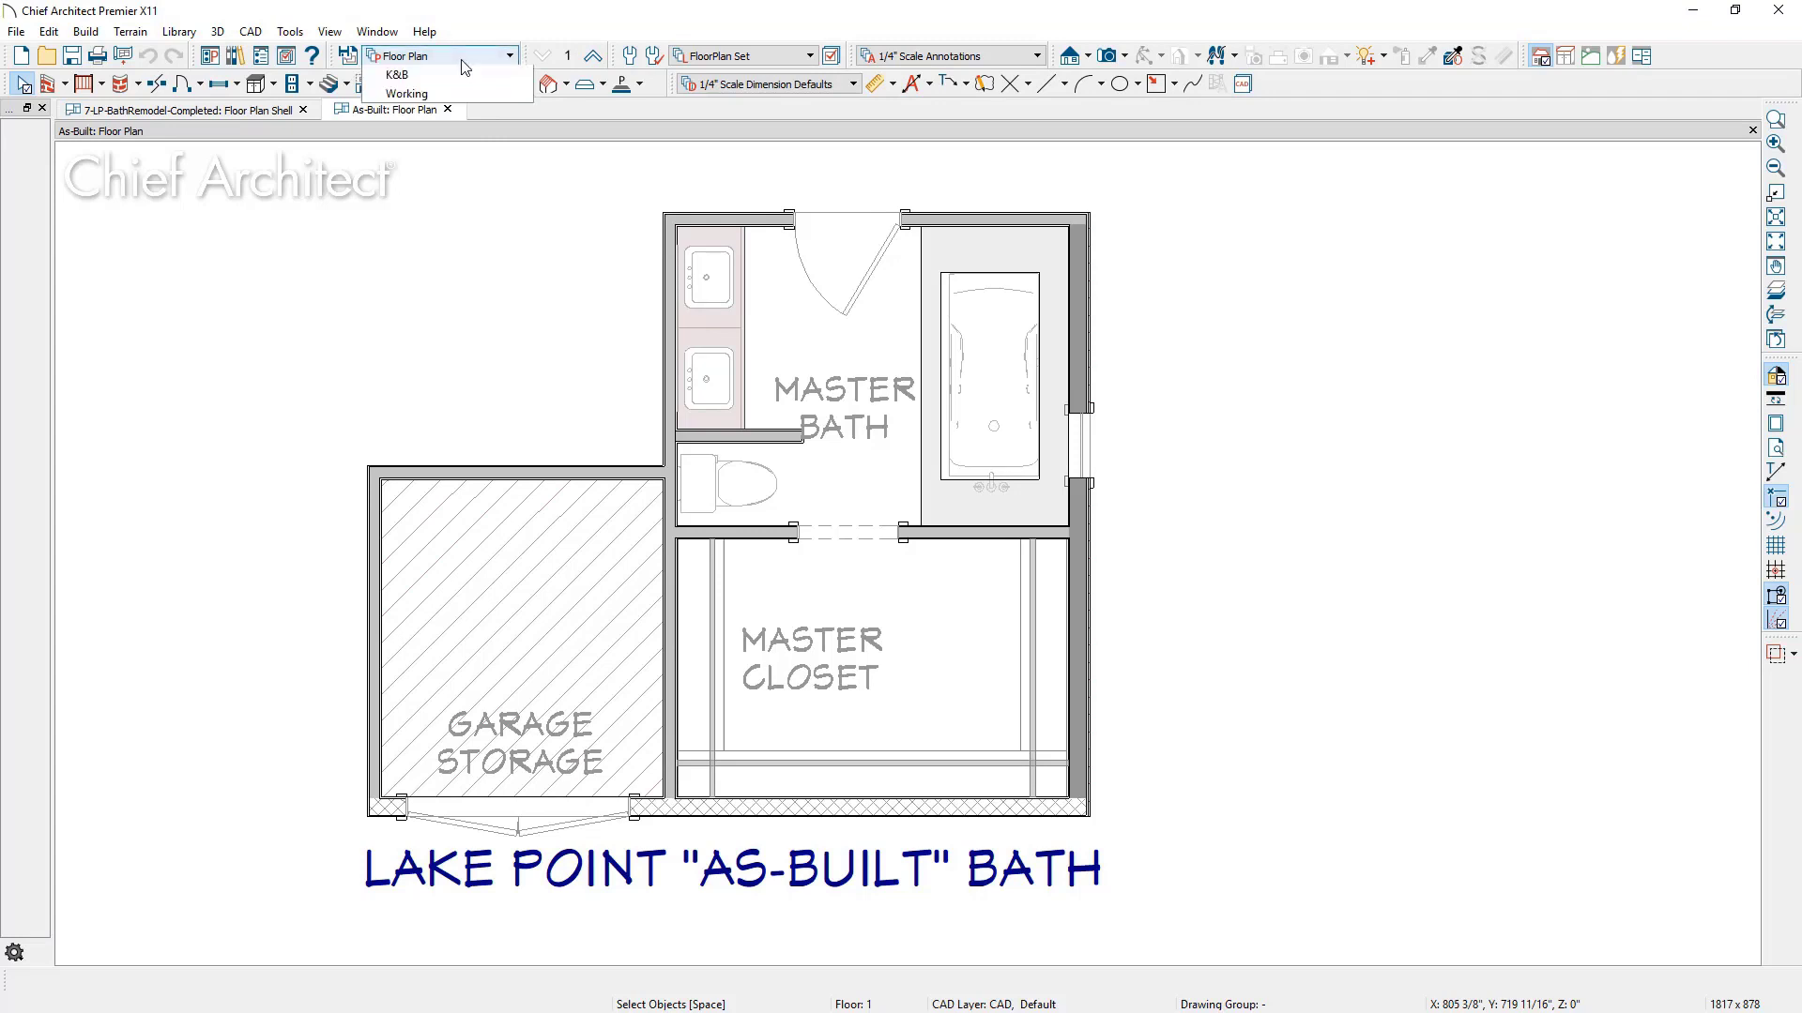
Switch the As-Built plan to the Floor Plan, Shell - As-Built view and examine its displayed layers, including the Fixtures, Interior line style
click(461, 58)
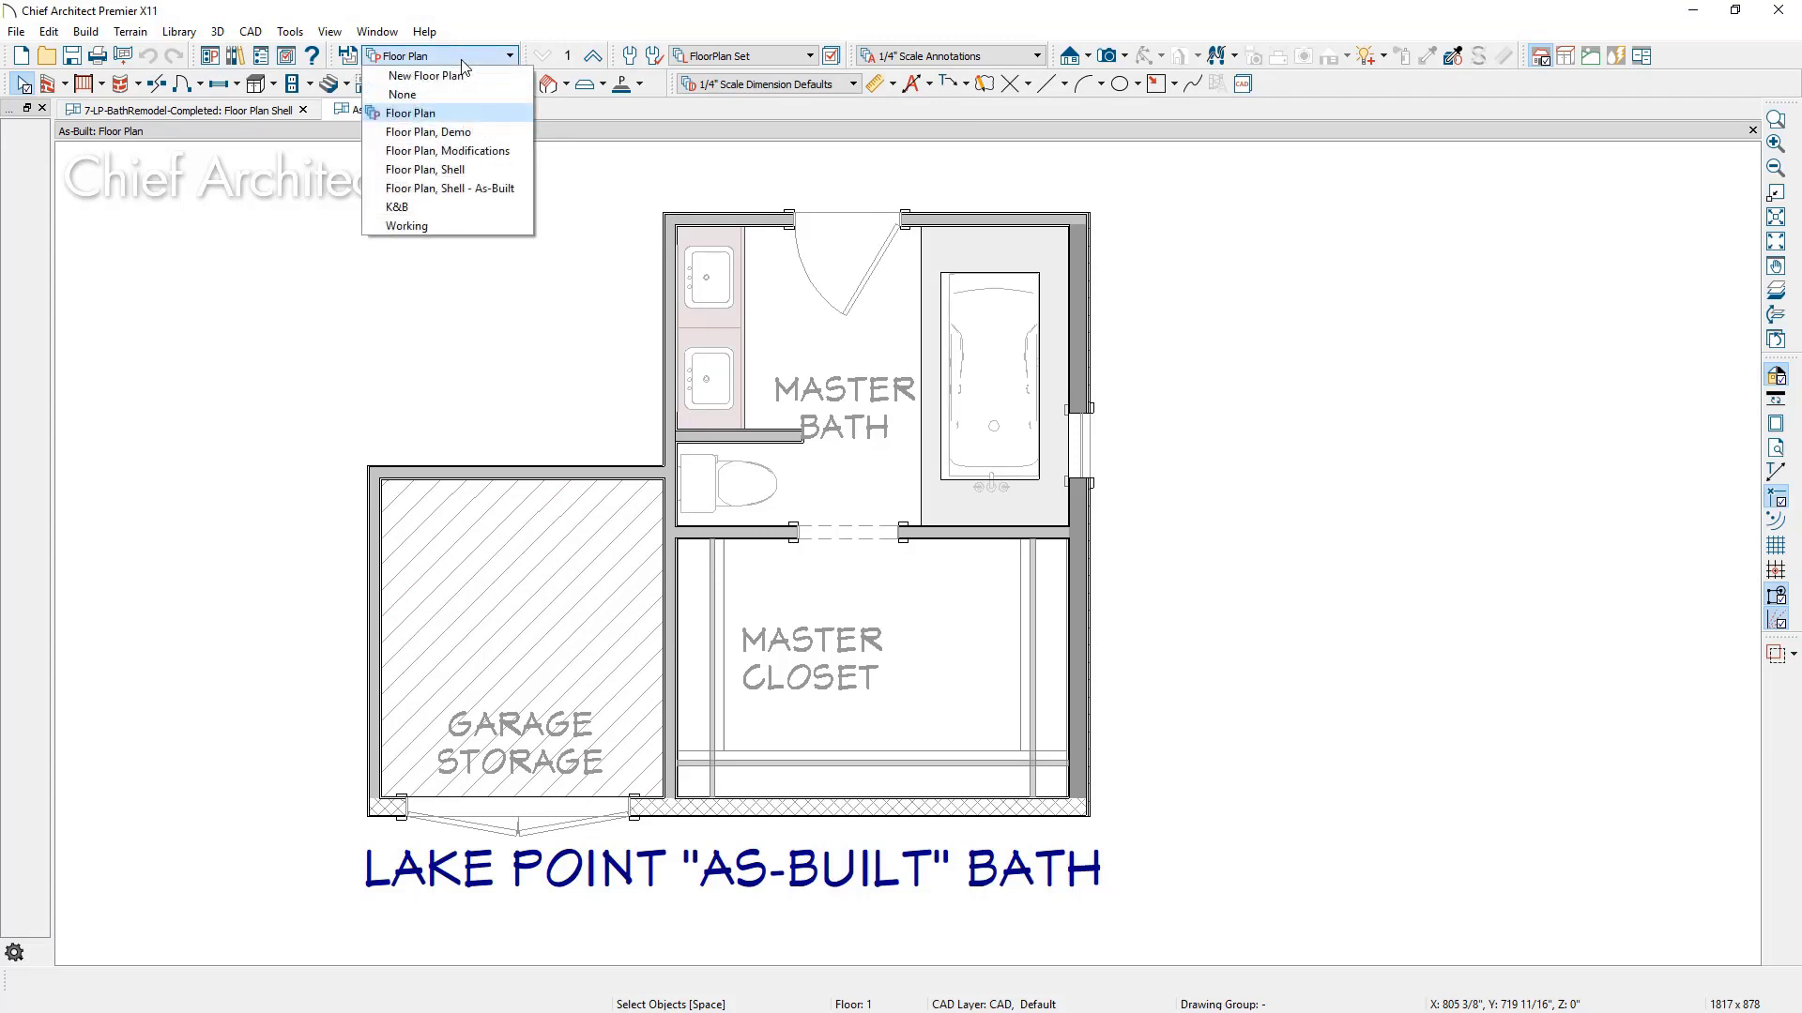
click(491, 189)
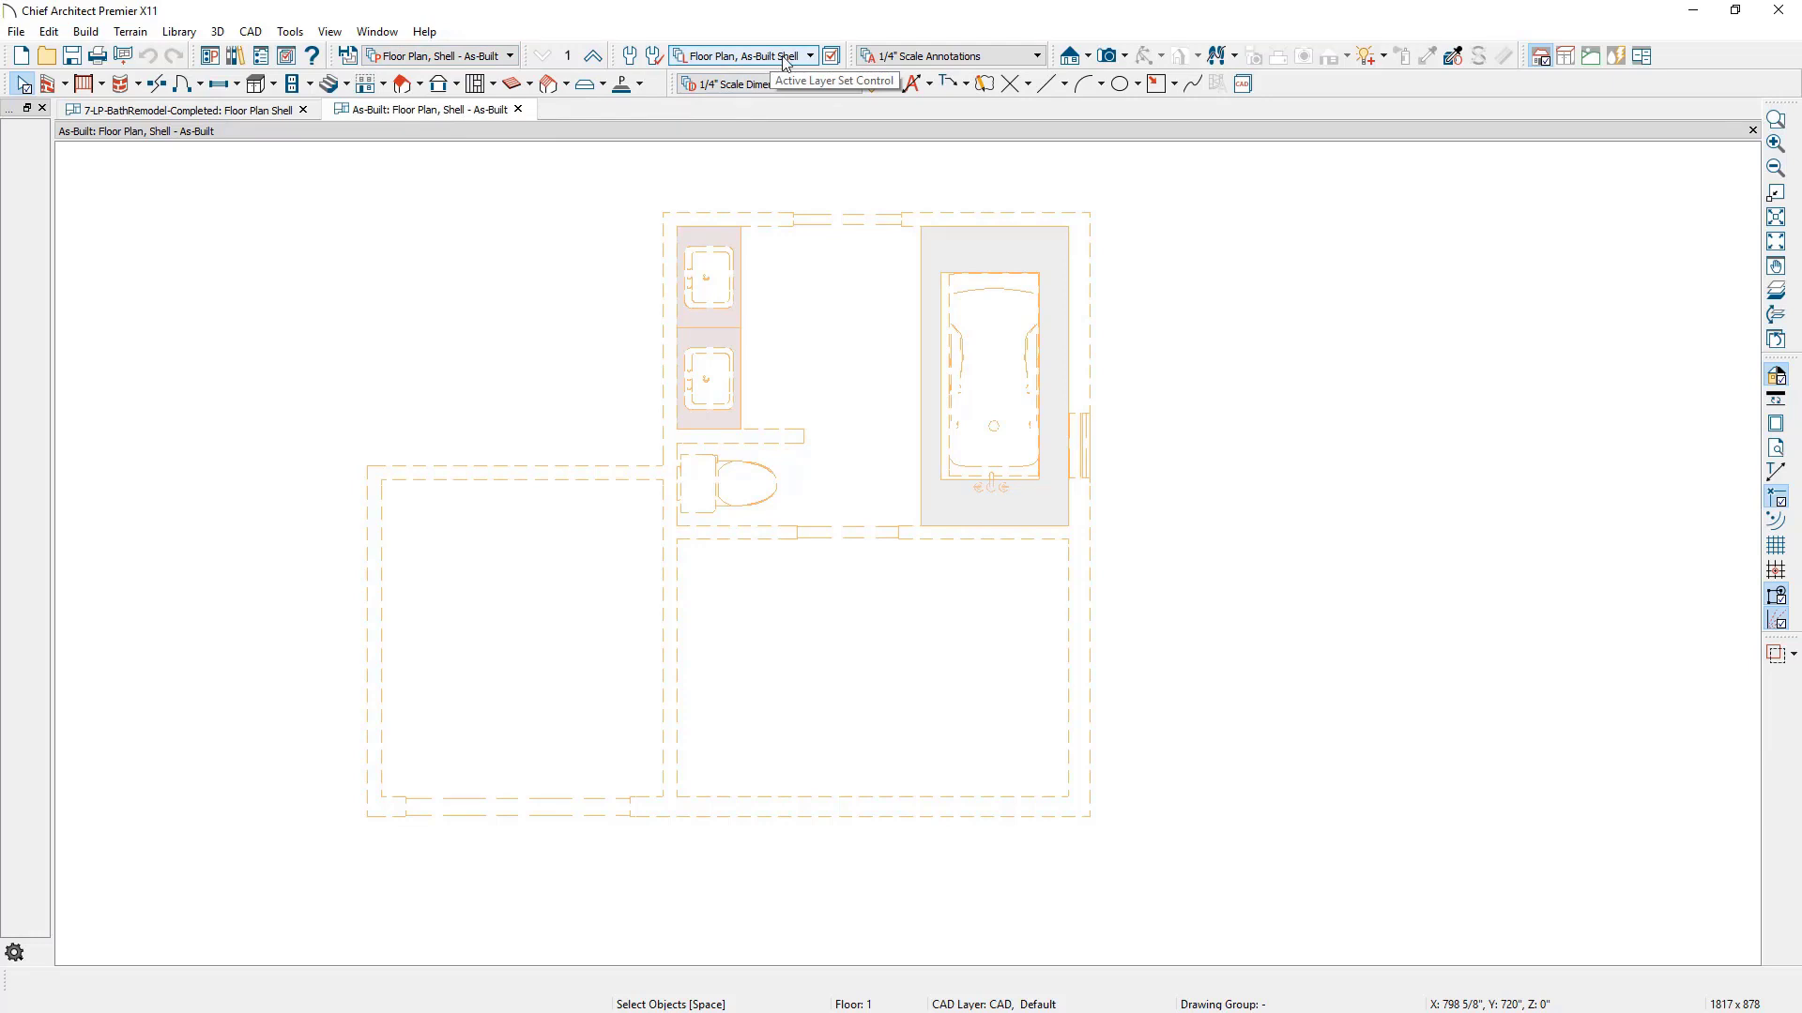
click(830, 58)
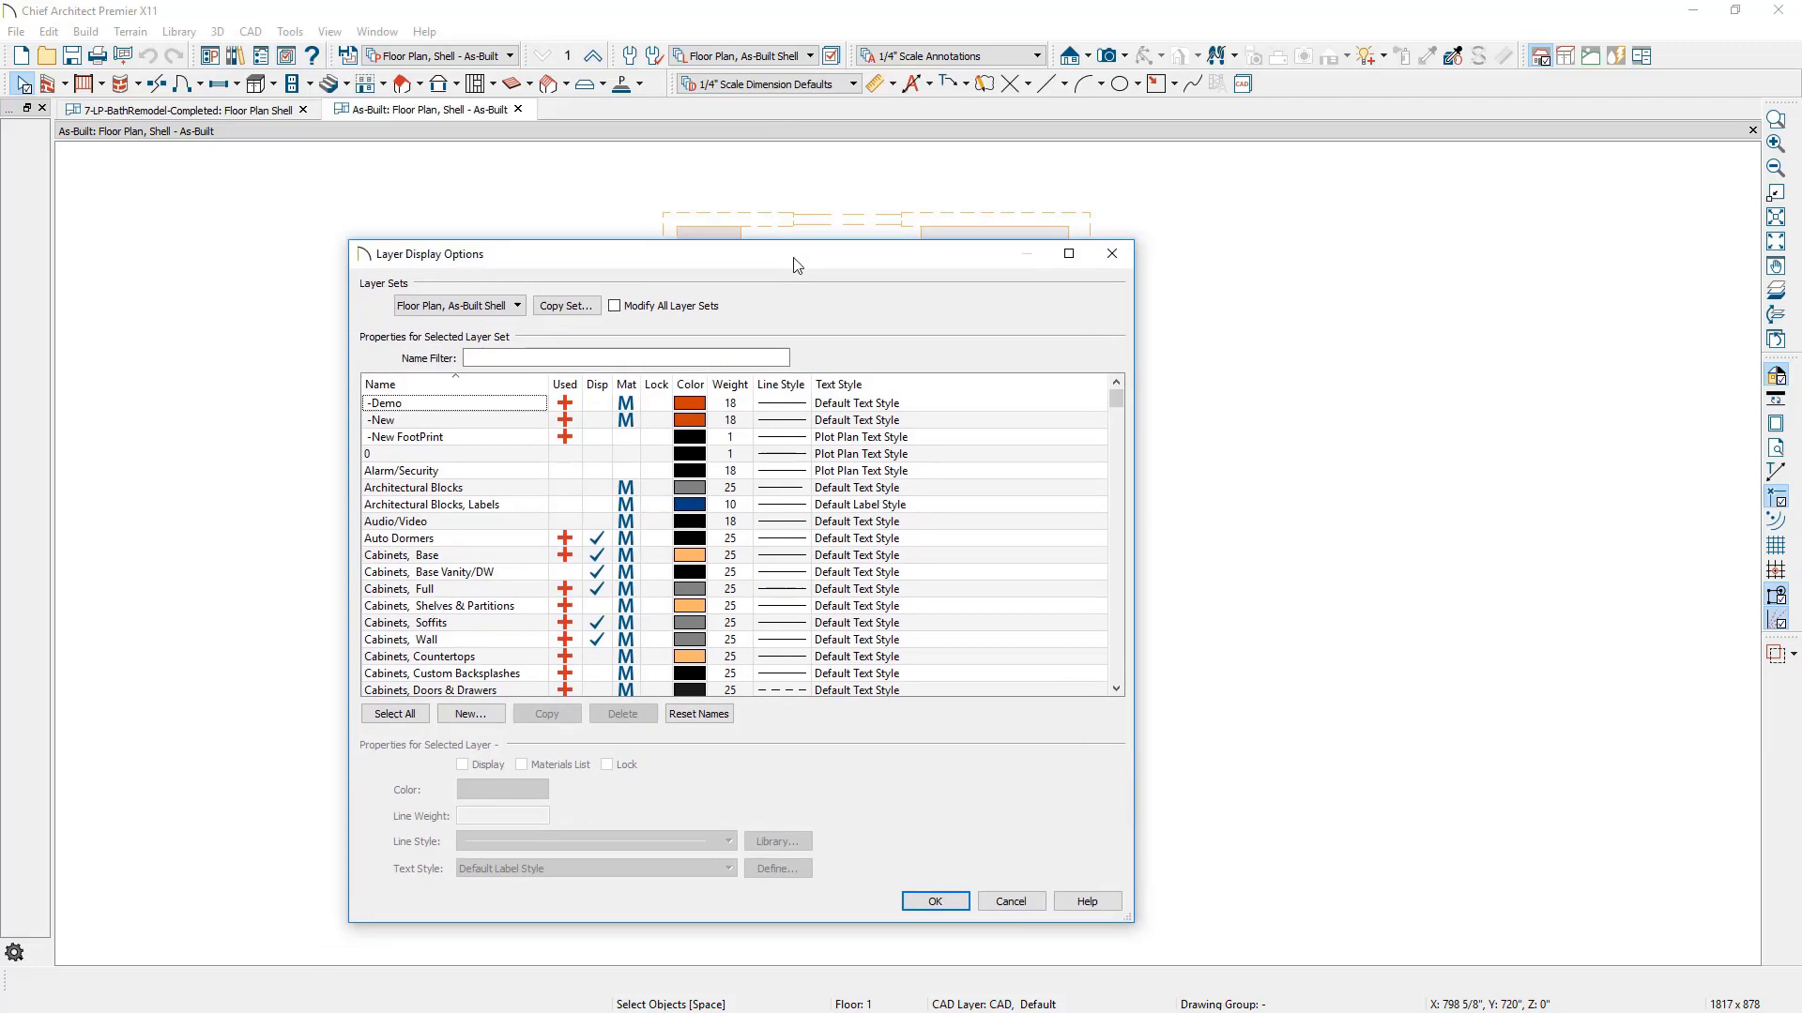
drag(795, 265, 1258, 221)
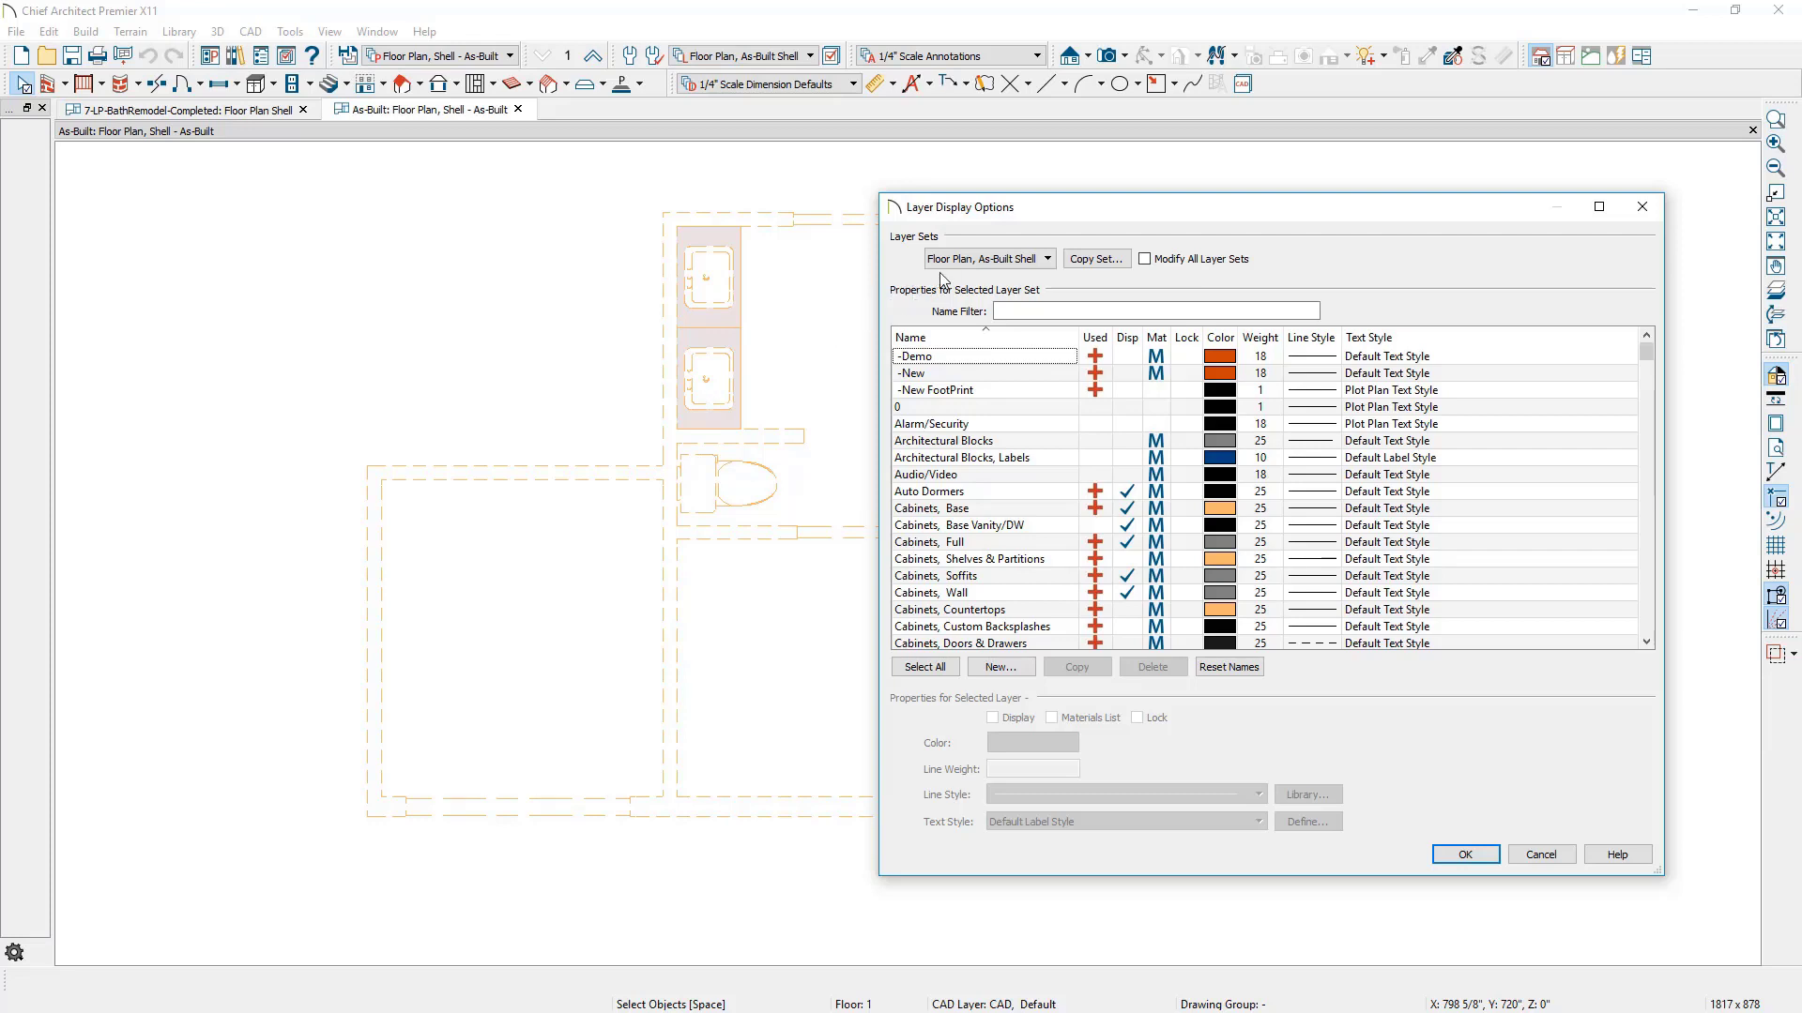
click(1129, 339)
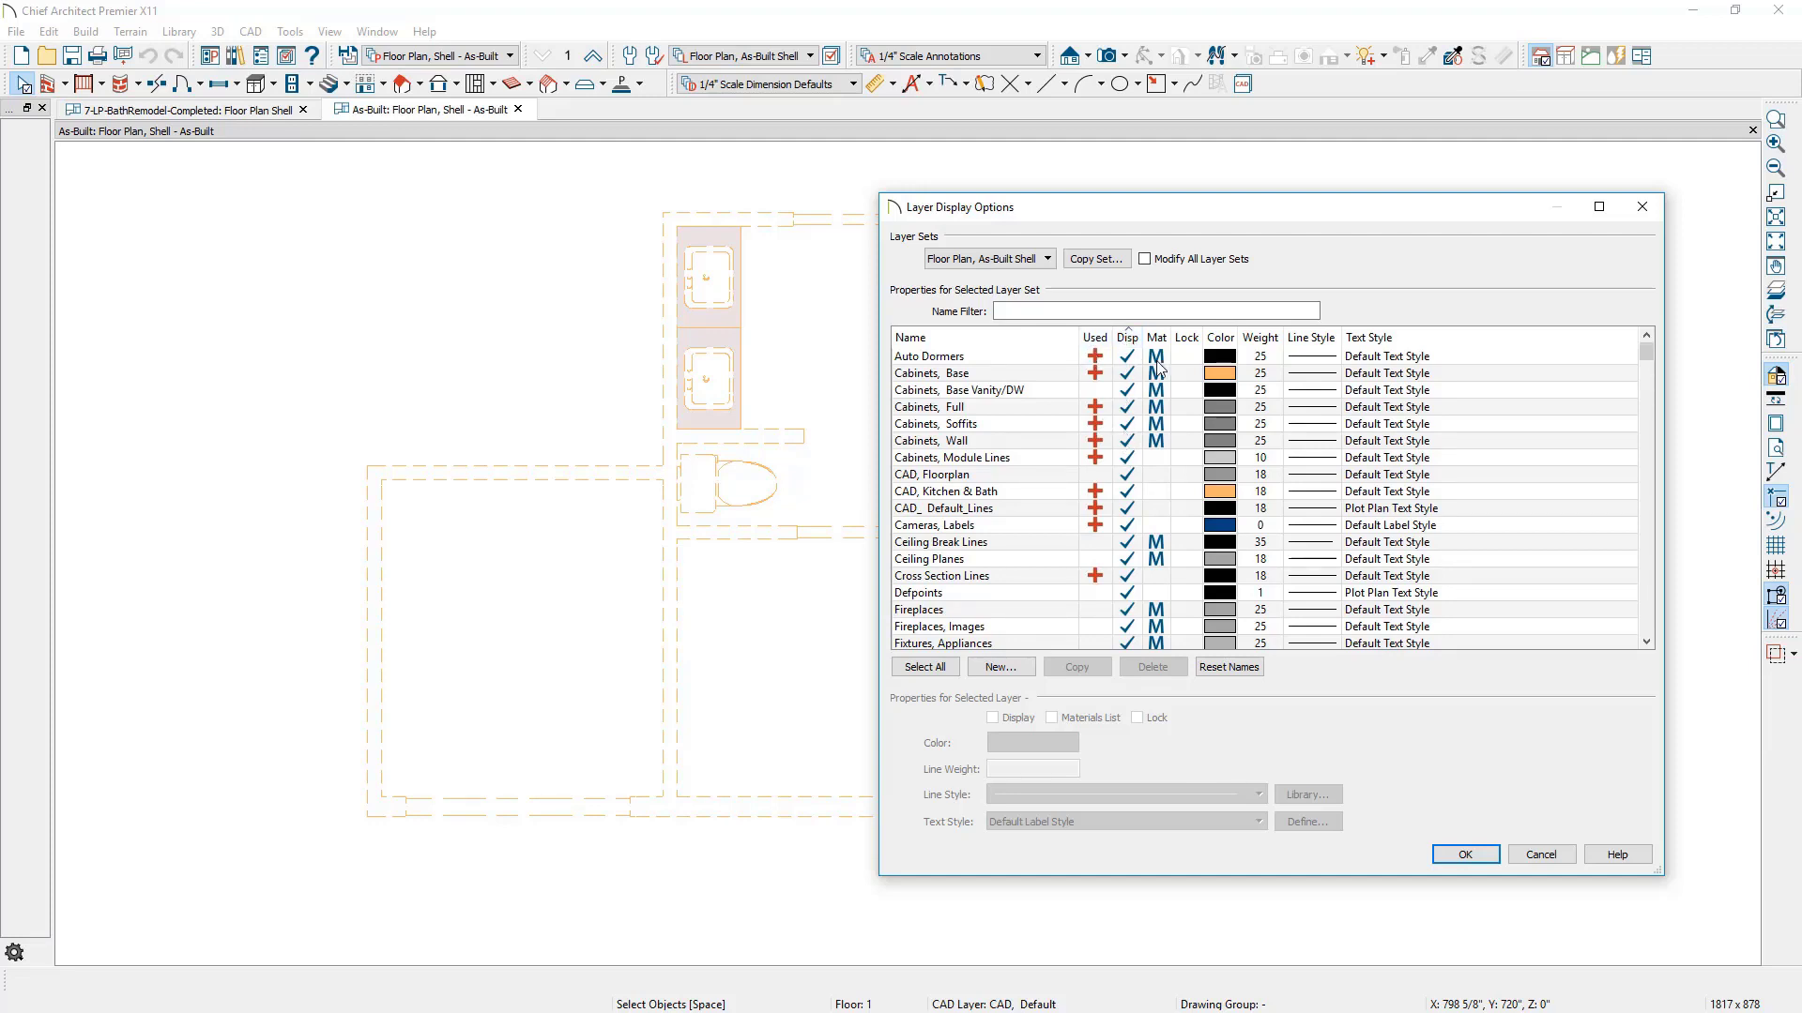
click(1105, 341)
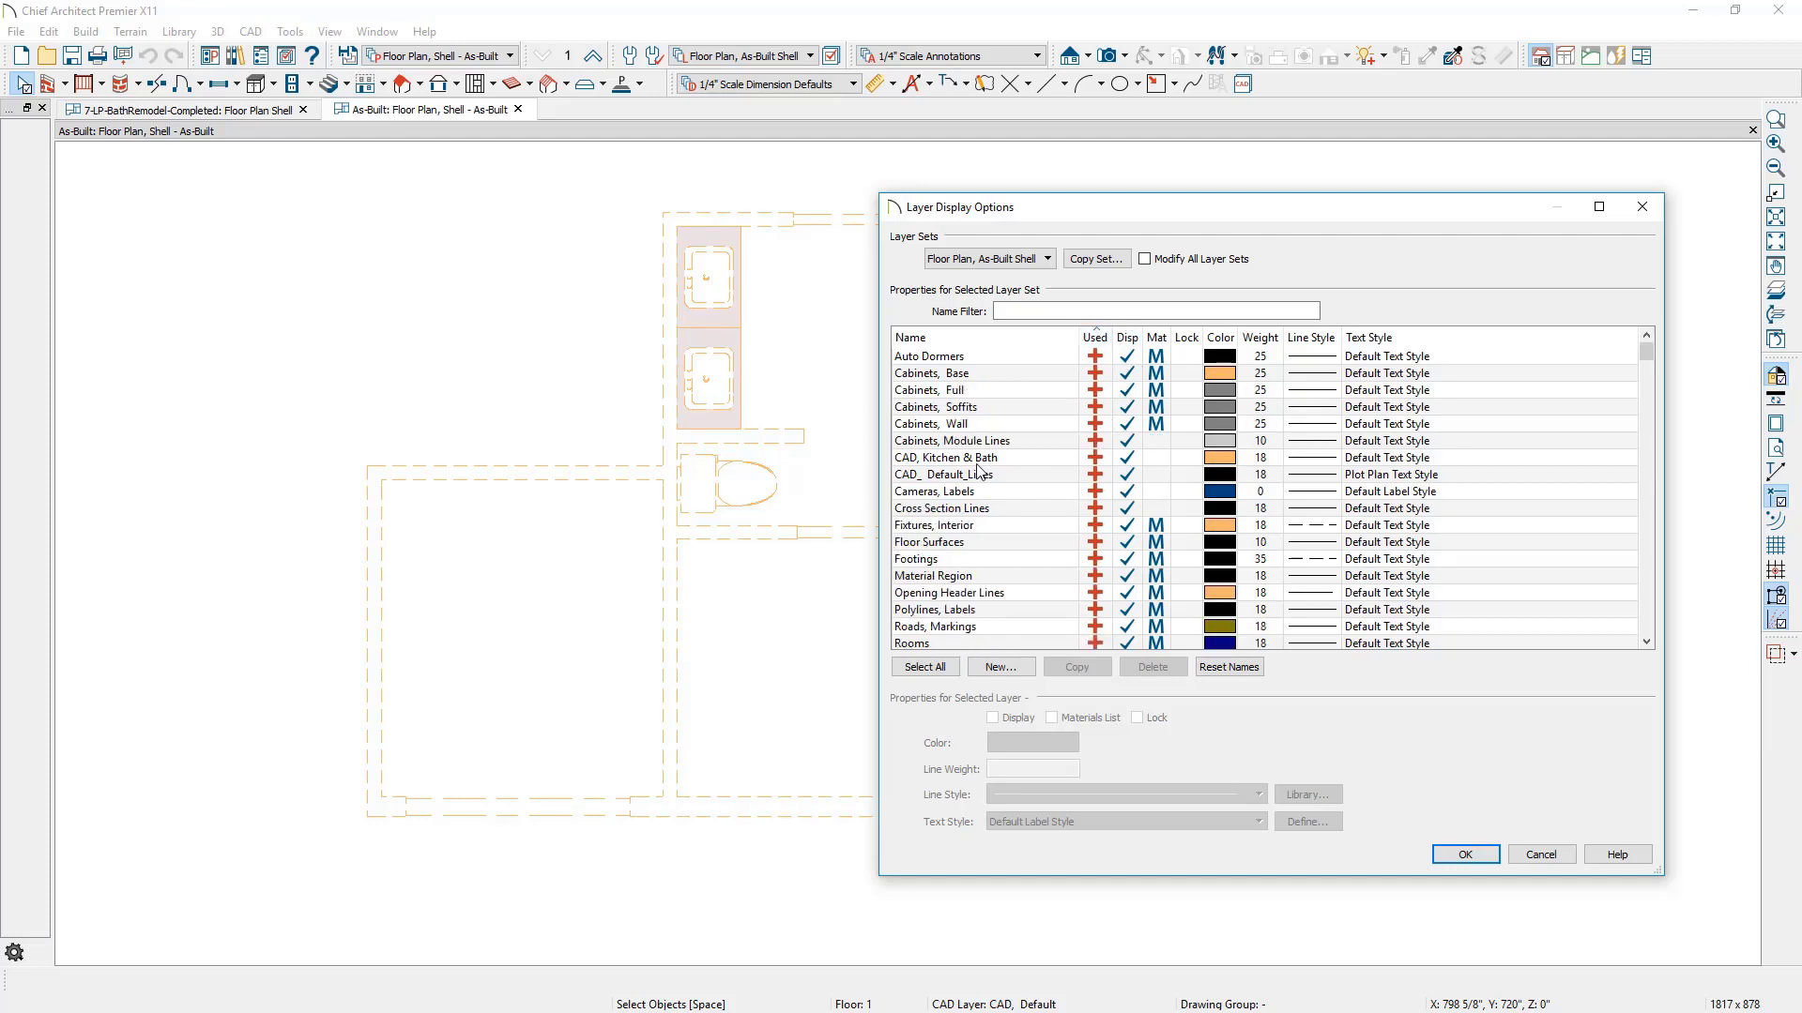
scroll(978, 469, down, 2)
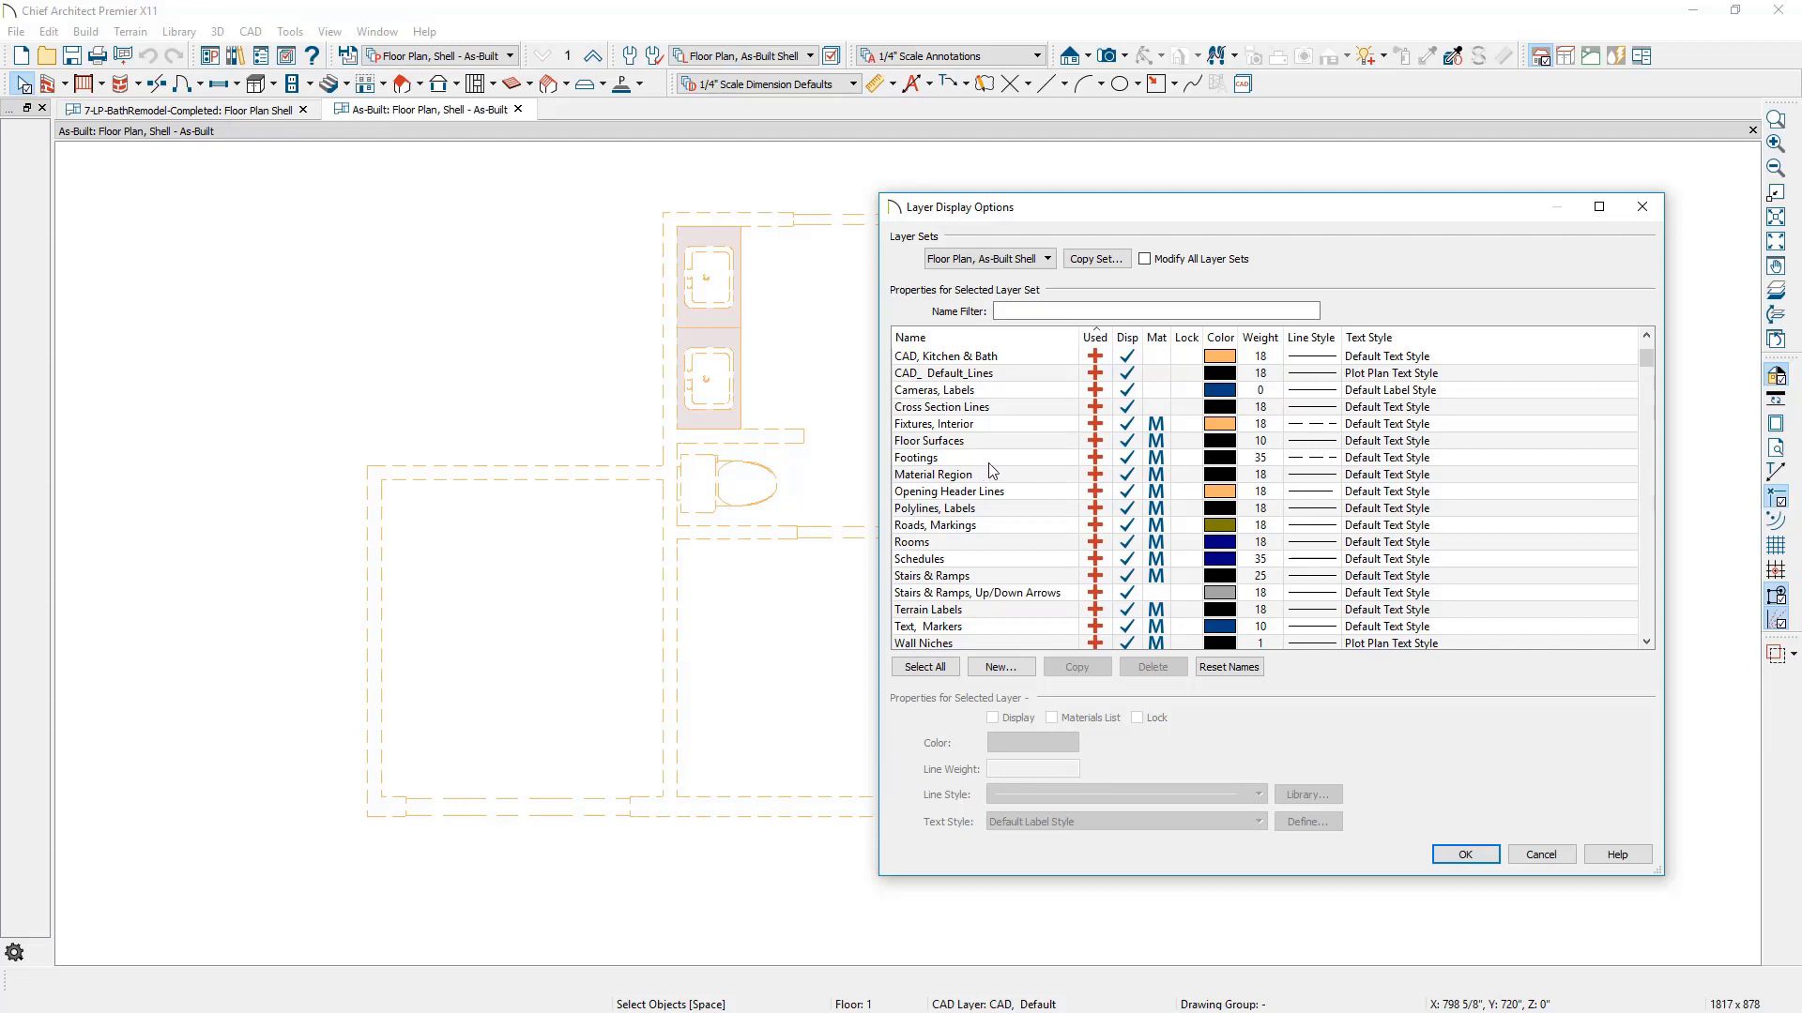
click(956, 427)
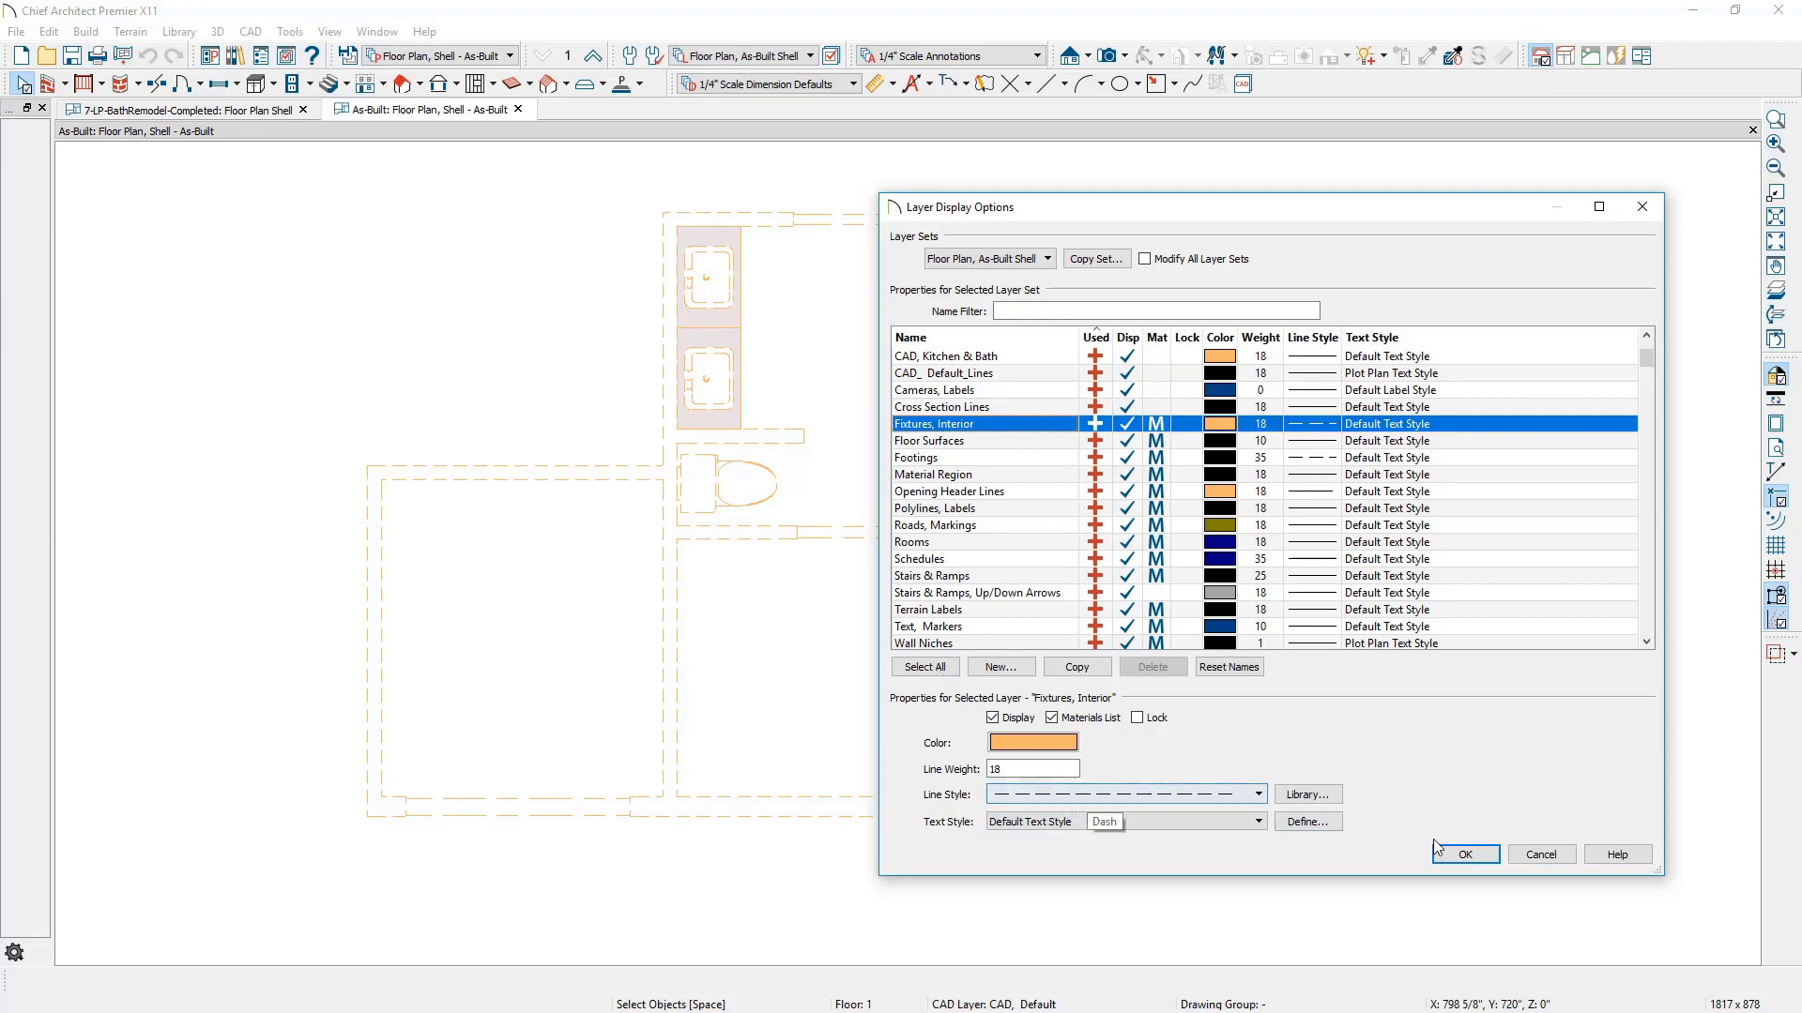
click(1541, 855)
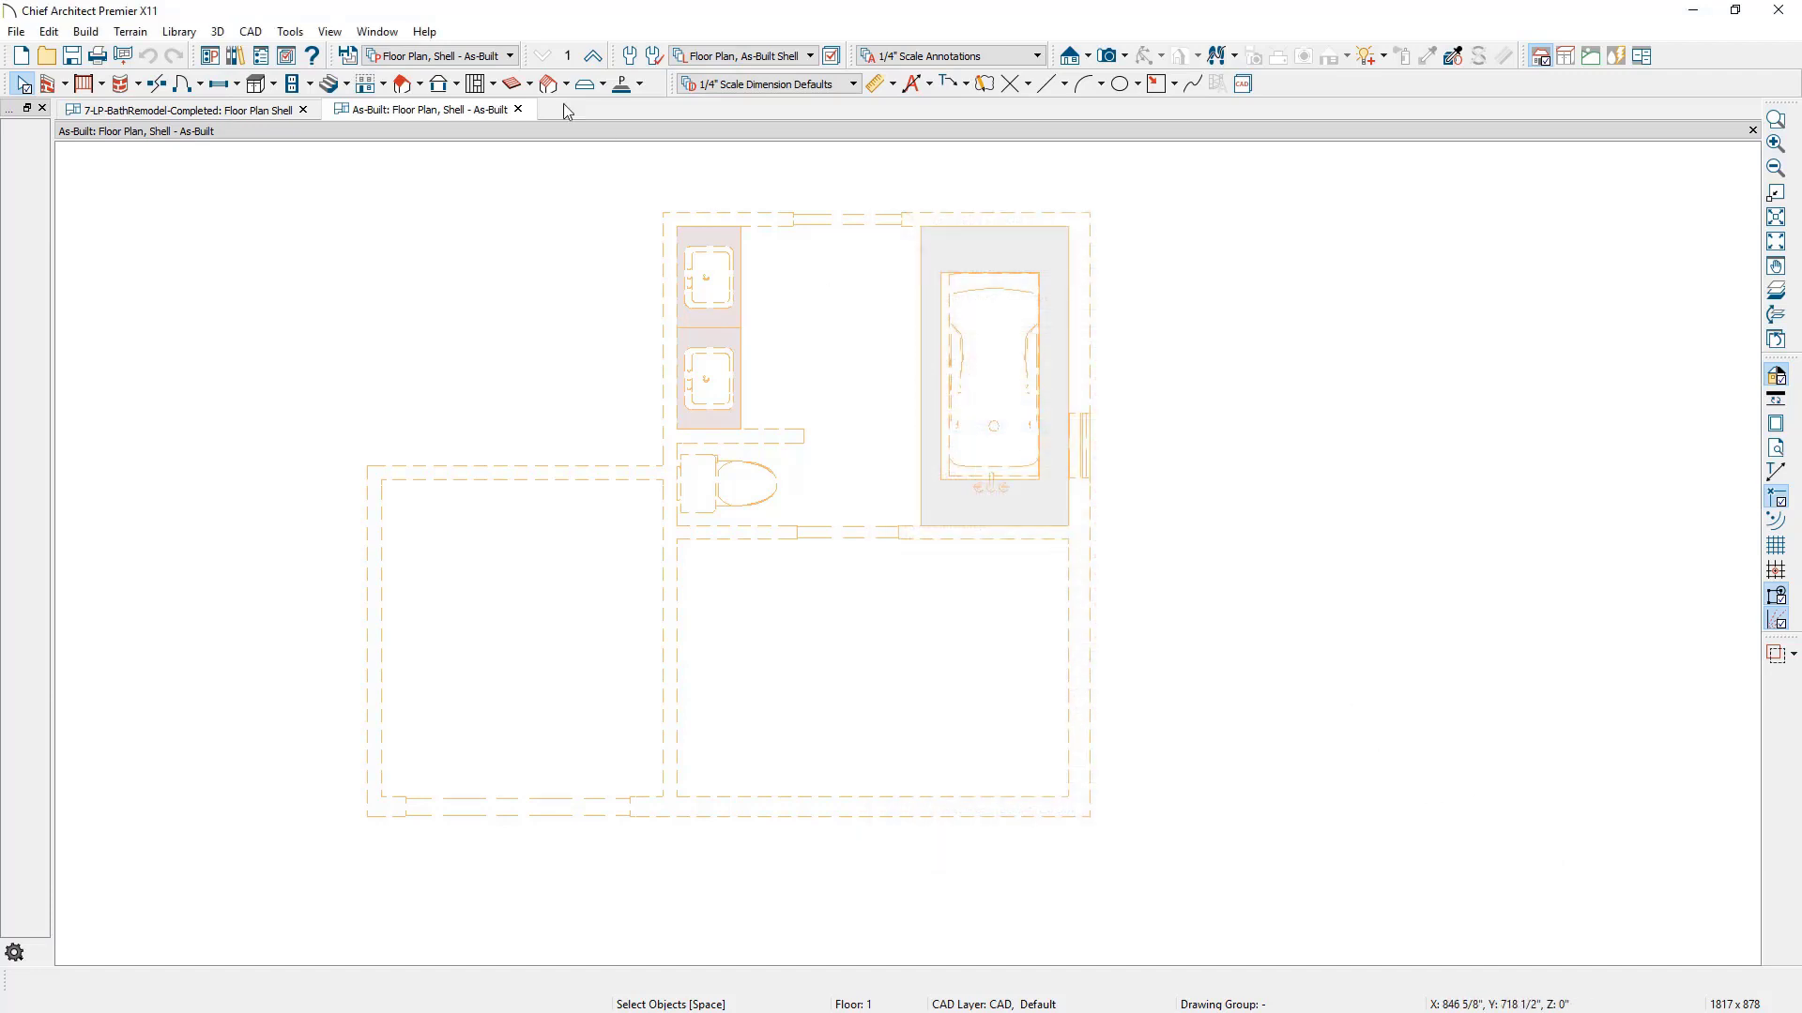
Compare the As-Built plan's Floor Plan and K&B saved views, and return to Floor Plan, Shell - As-Built
click(508, 56)
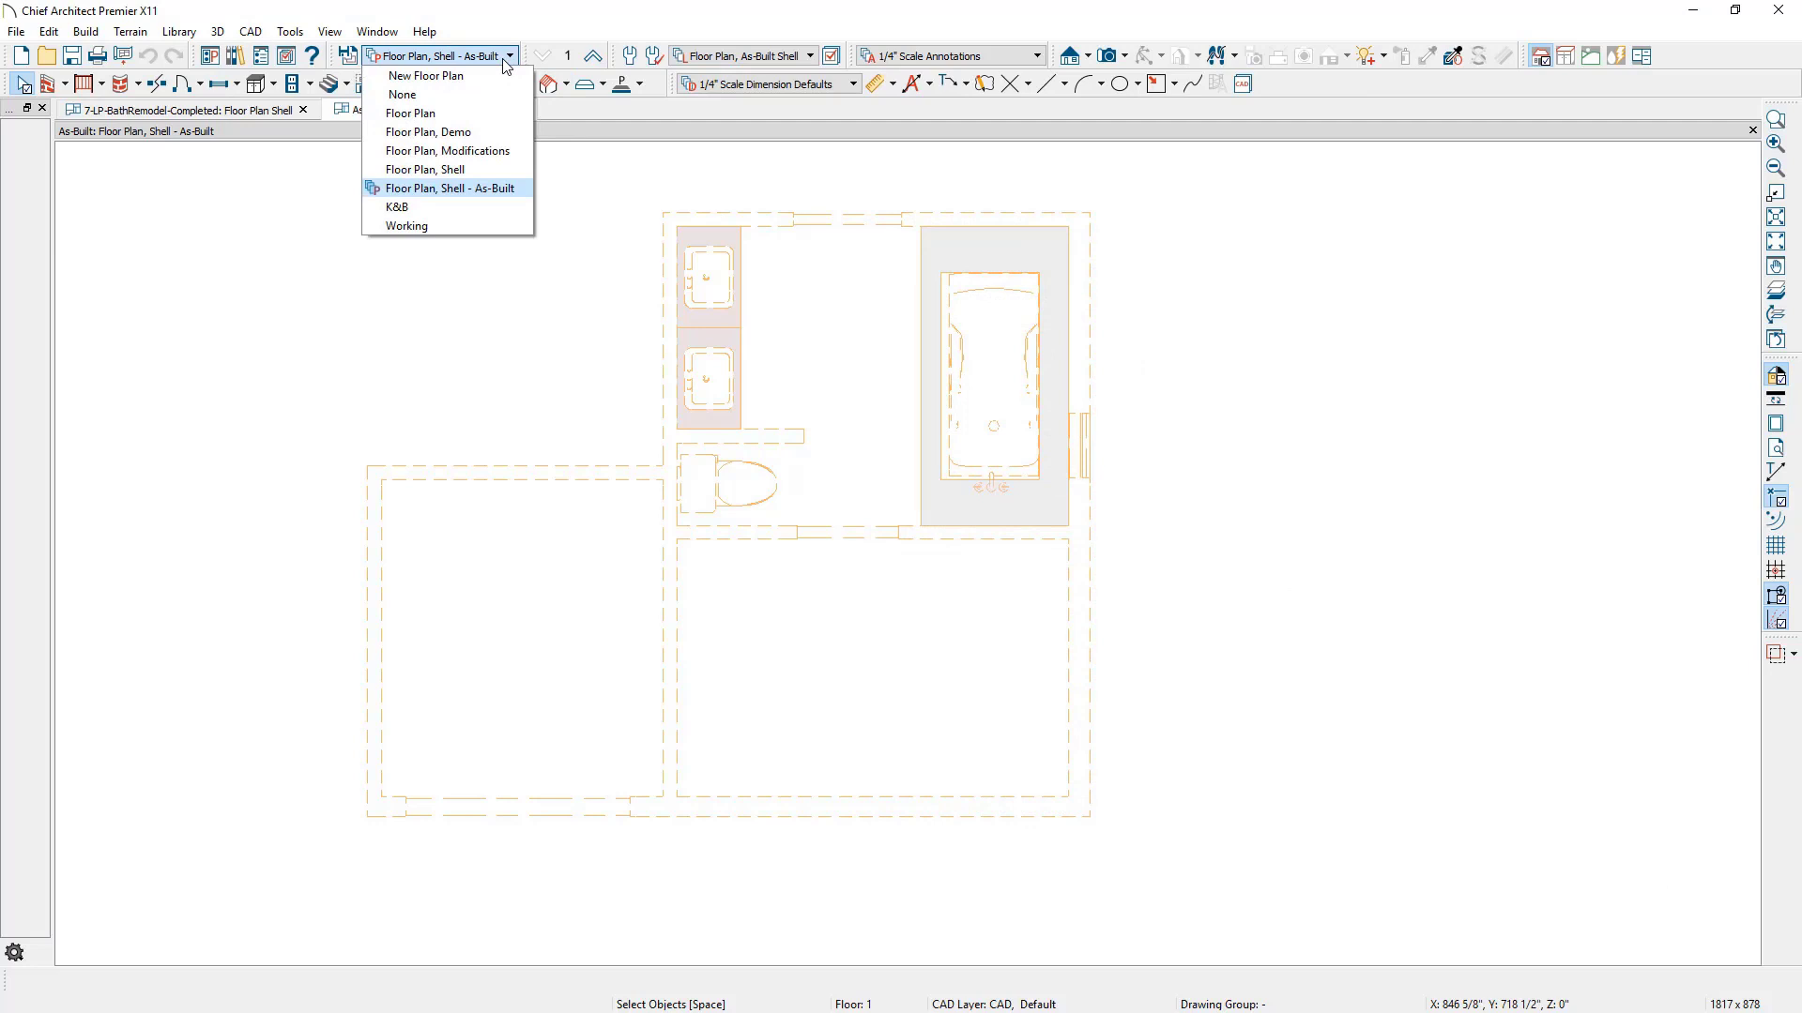
click(451, 112)
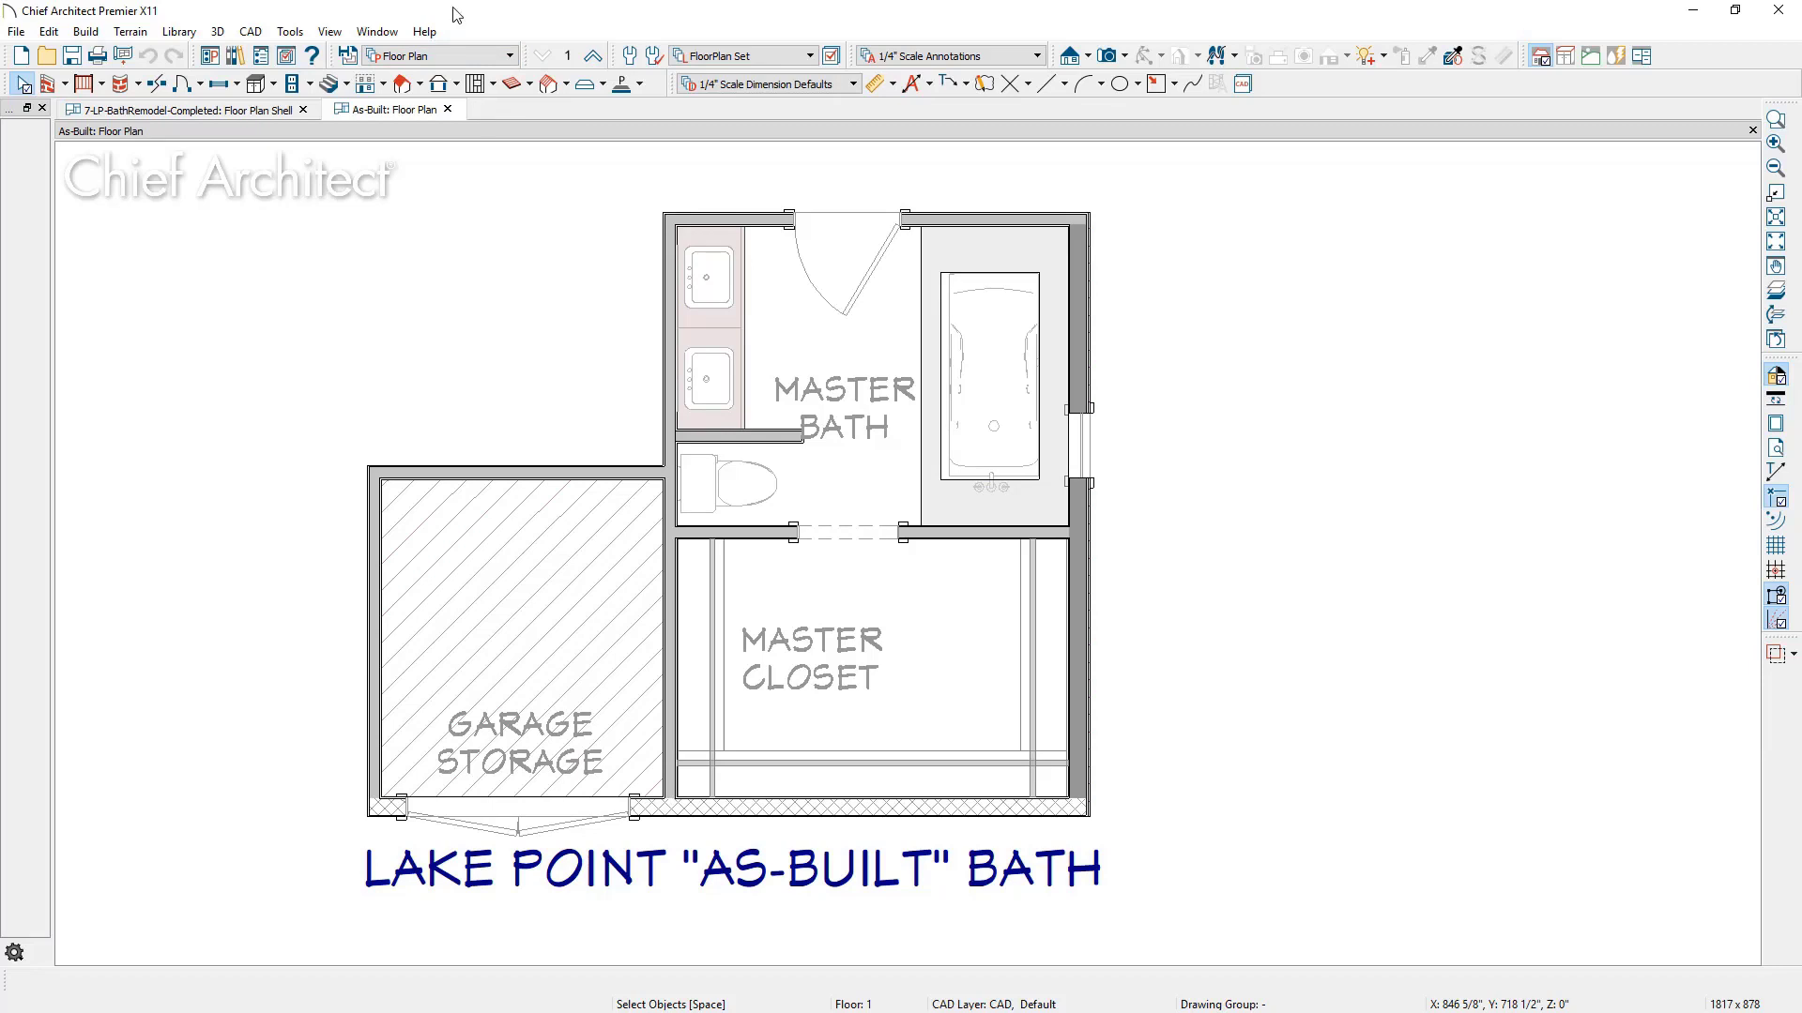
click(448, 54)
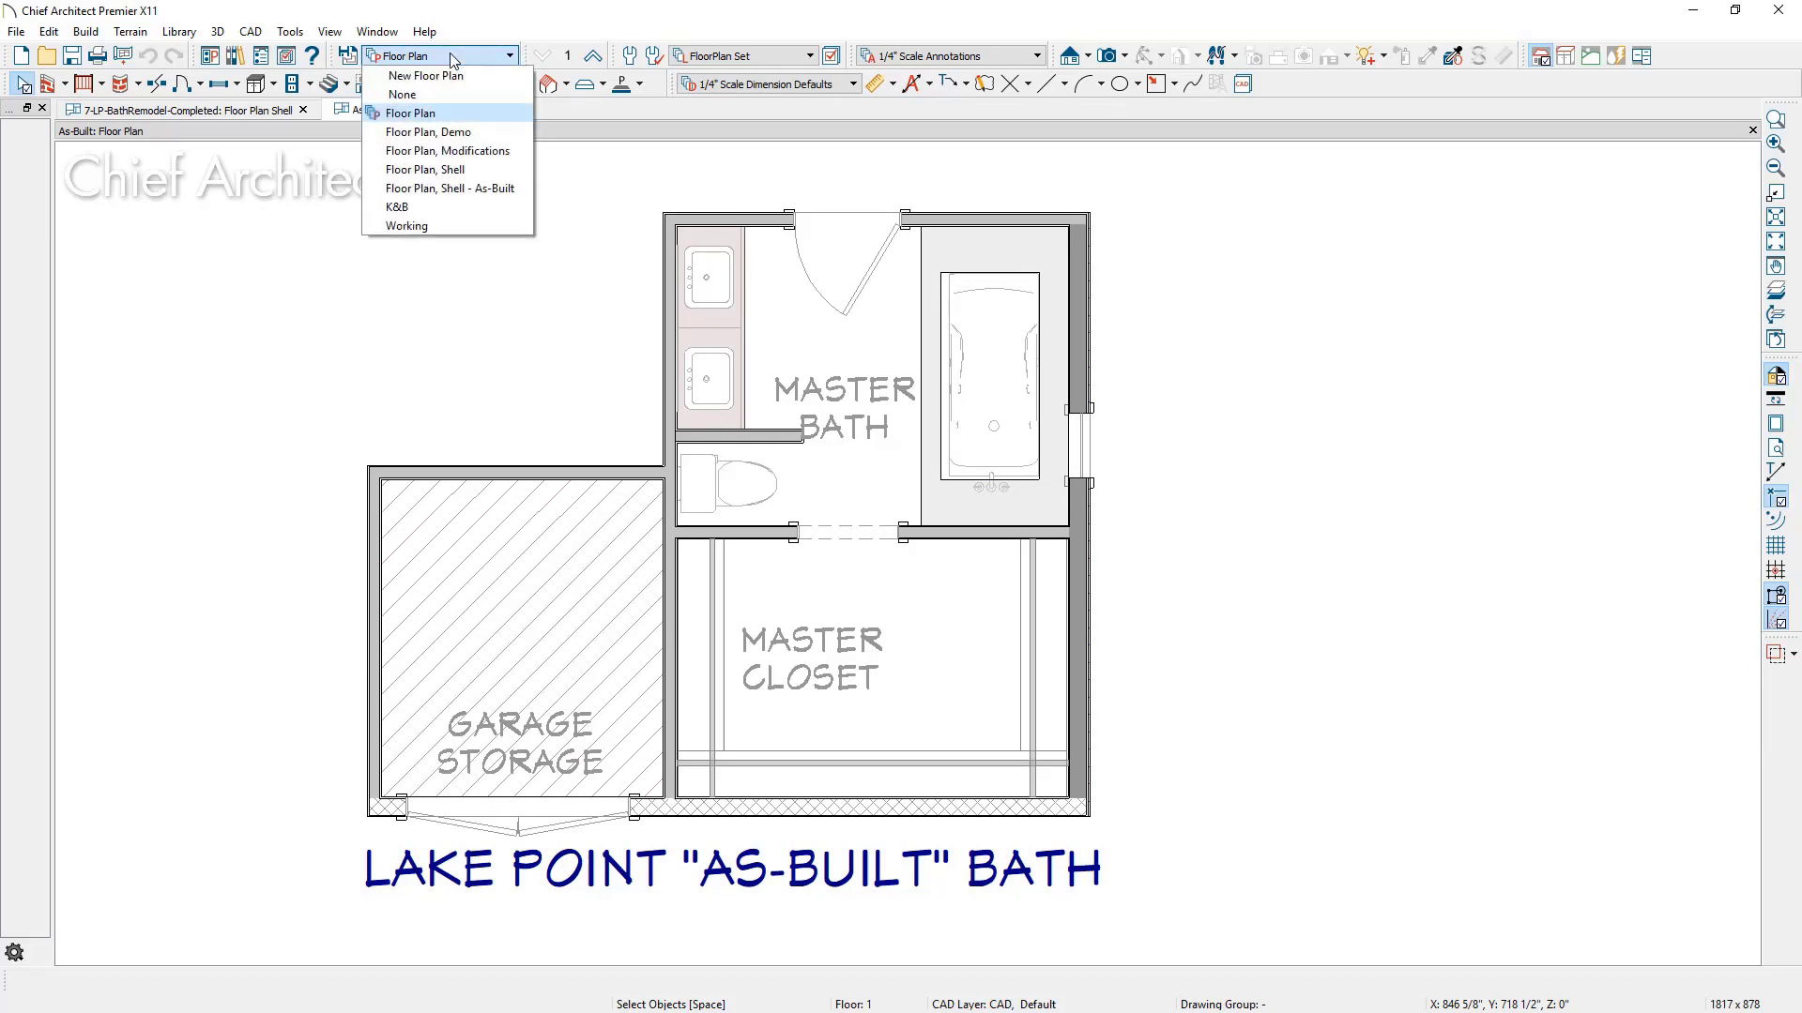
click(430, 207)
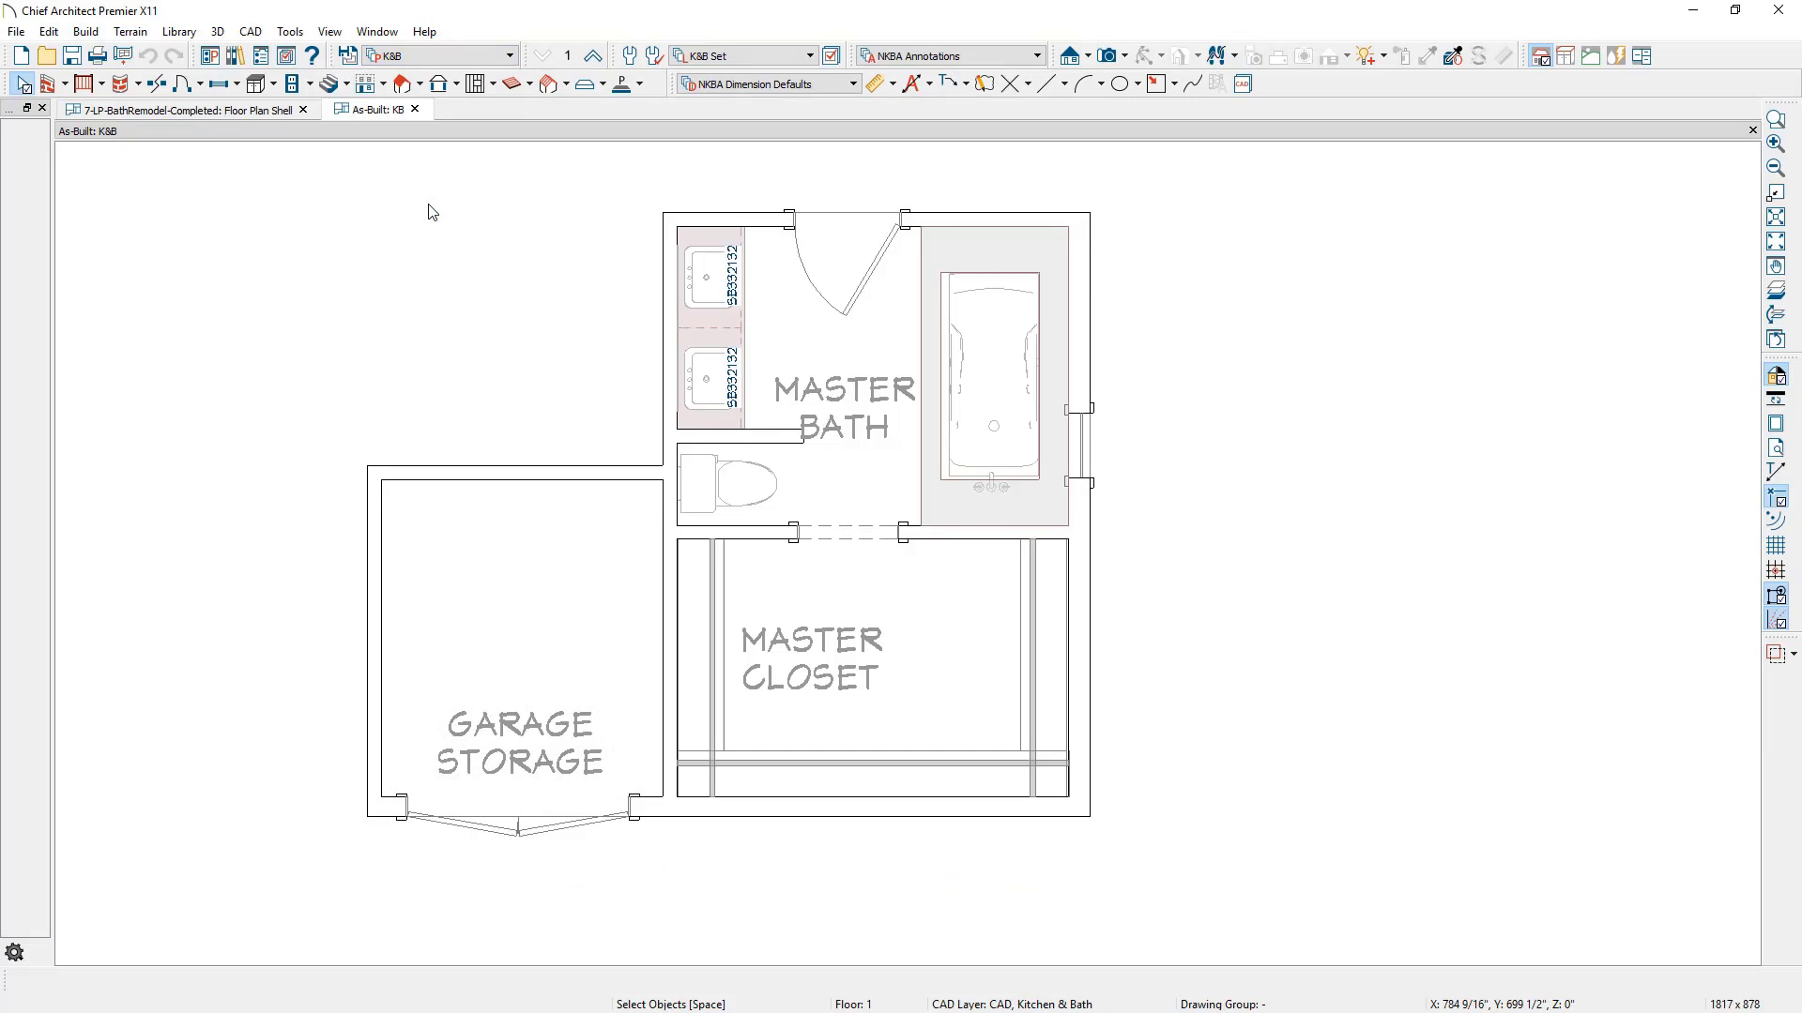
click(461, 59)
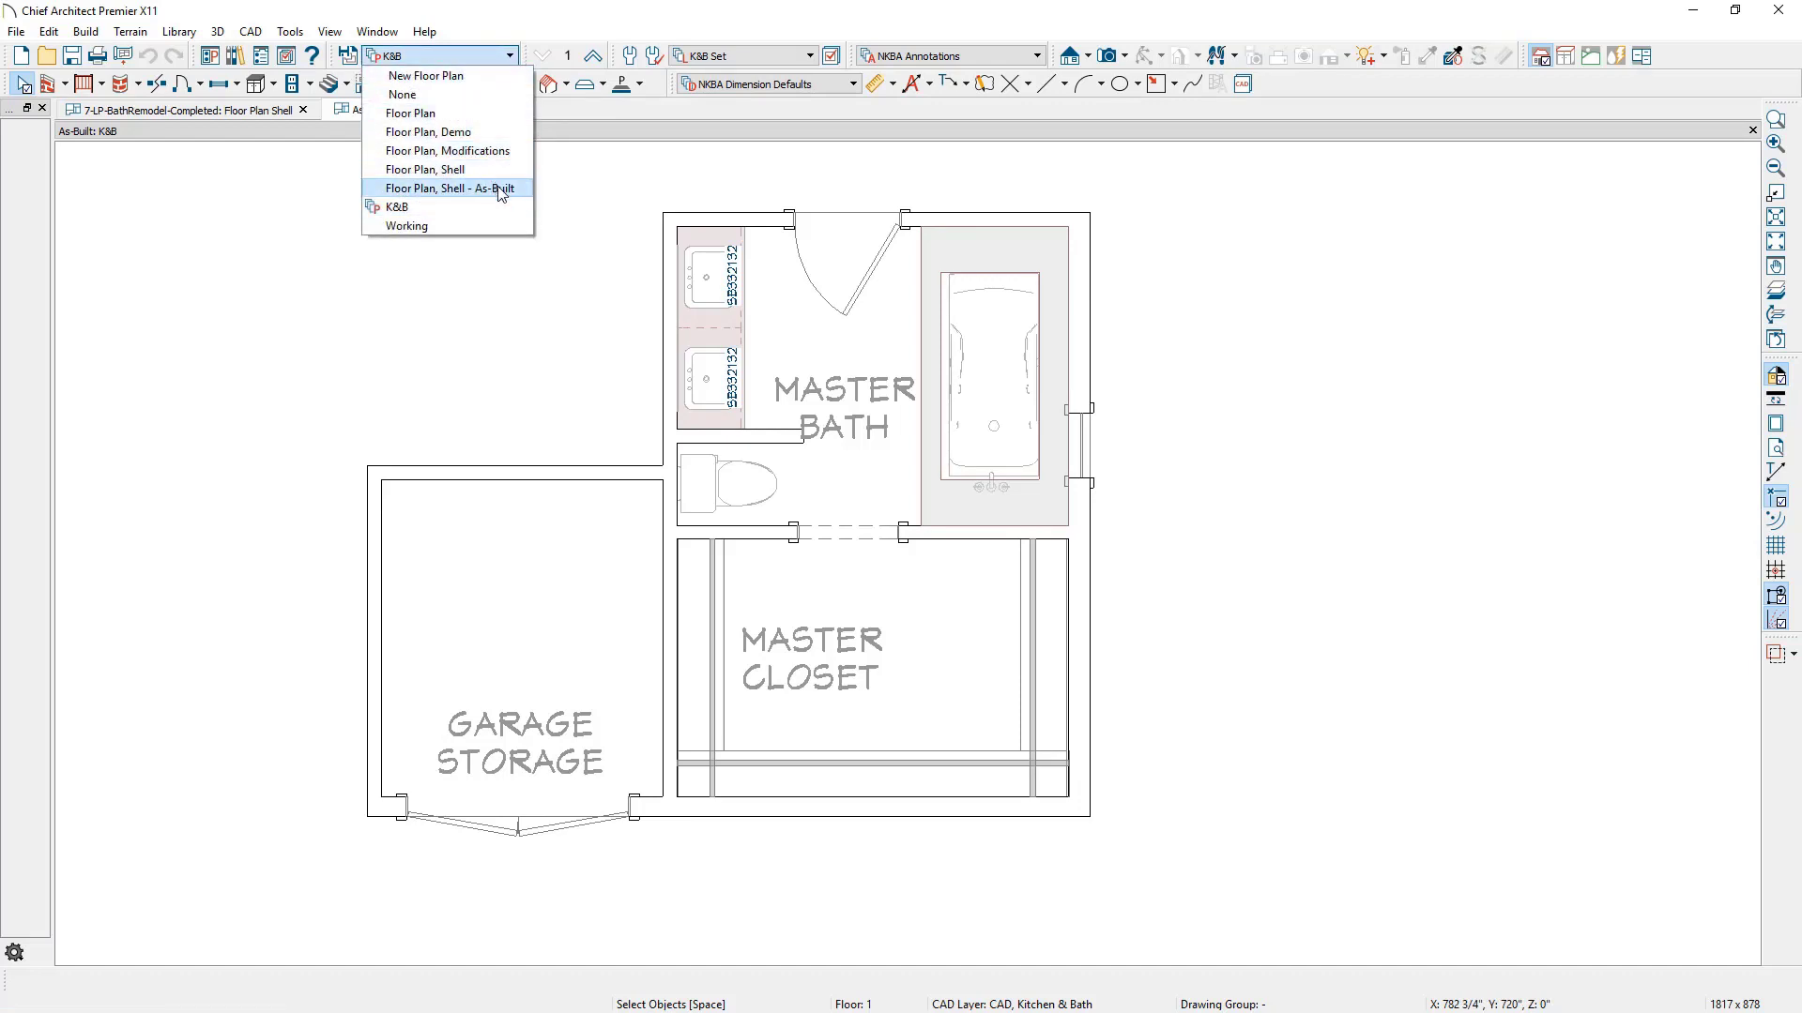
click(451, 187)
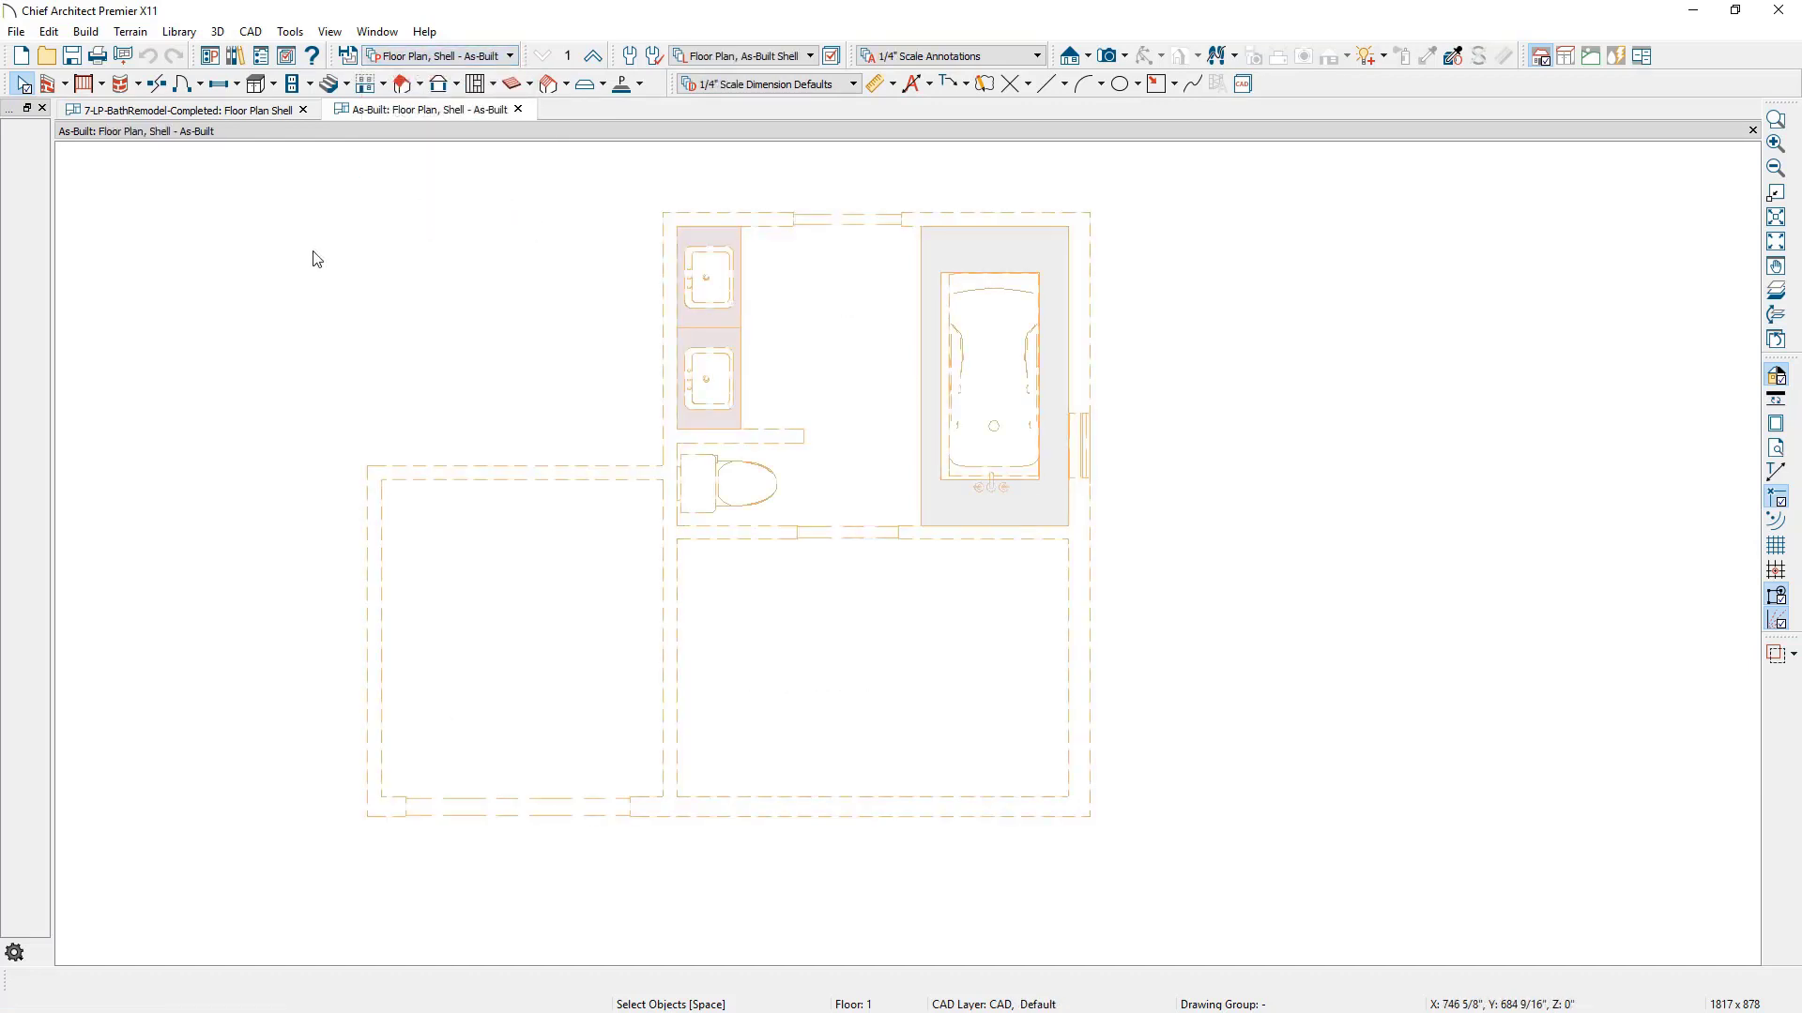
Create a Perspective Floor Overview of the completed remodel and orbit it to look down from the toilet room side
click(237, 113)
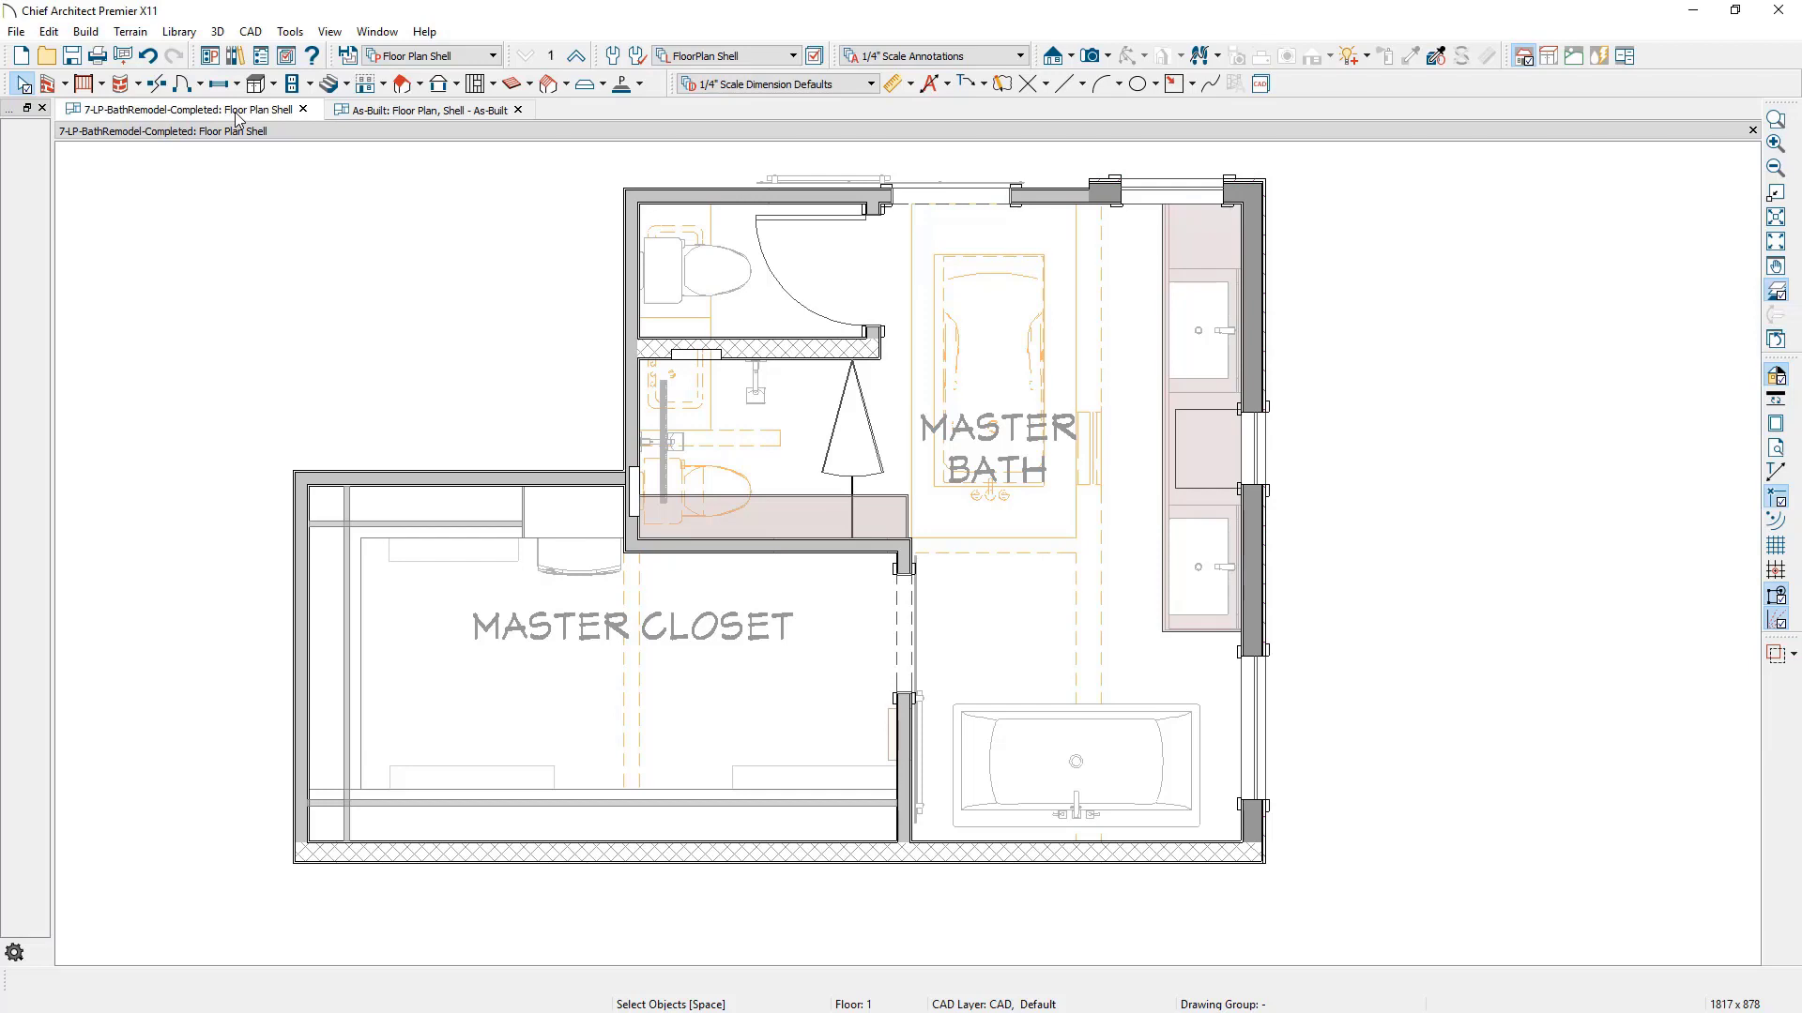
click(1108, 57)
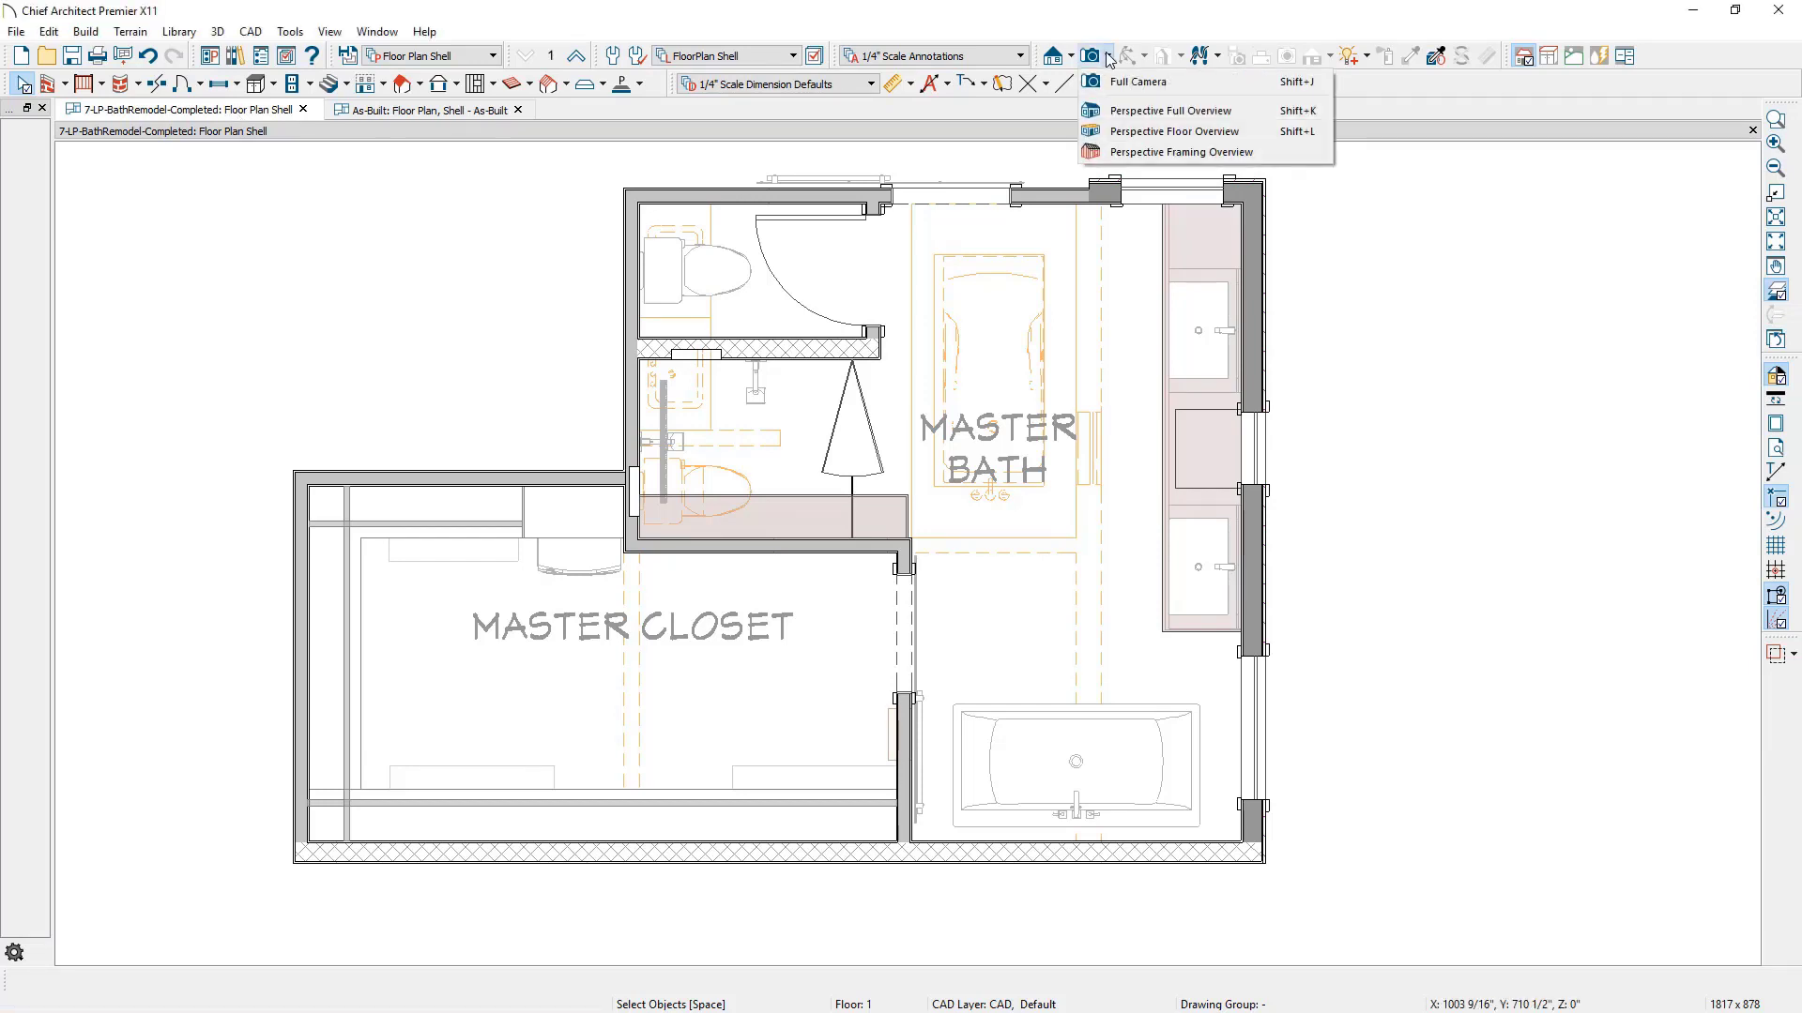
click(1249, 129)
scroll(1229, 583, up, 3)
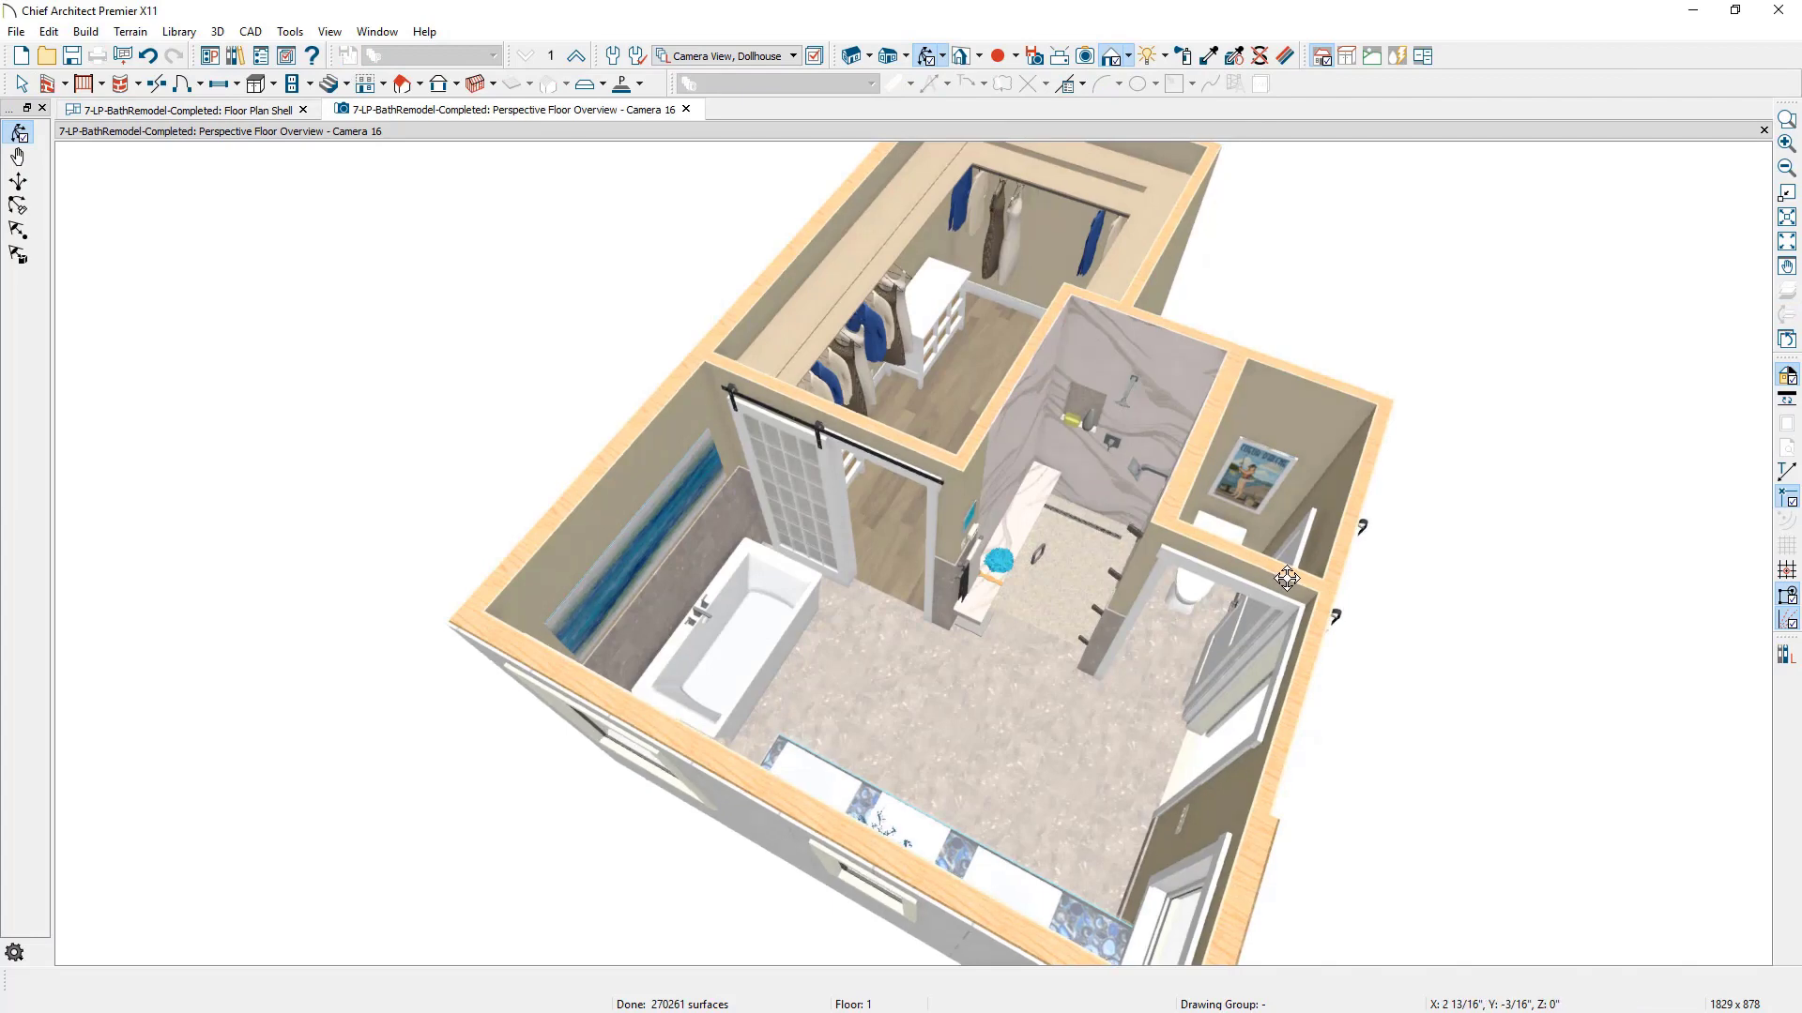
drag(1230, 583, 1052, 575)
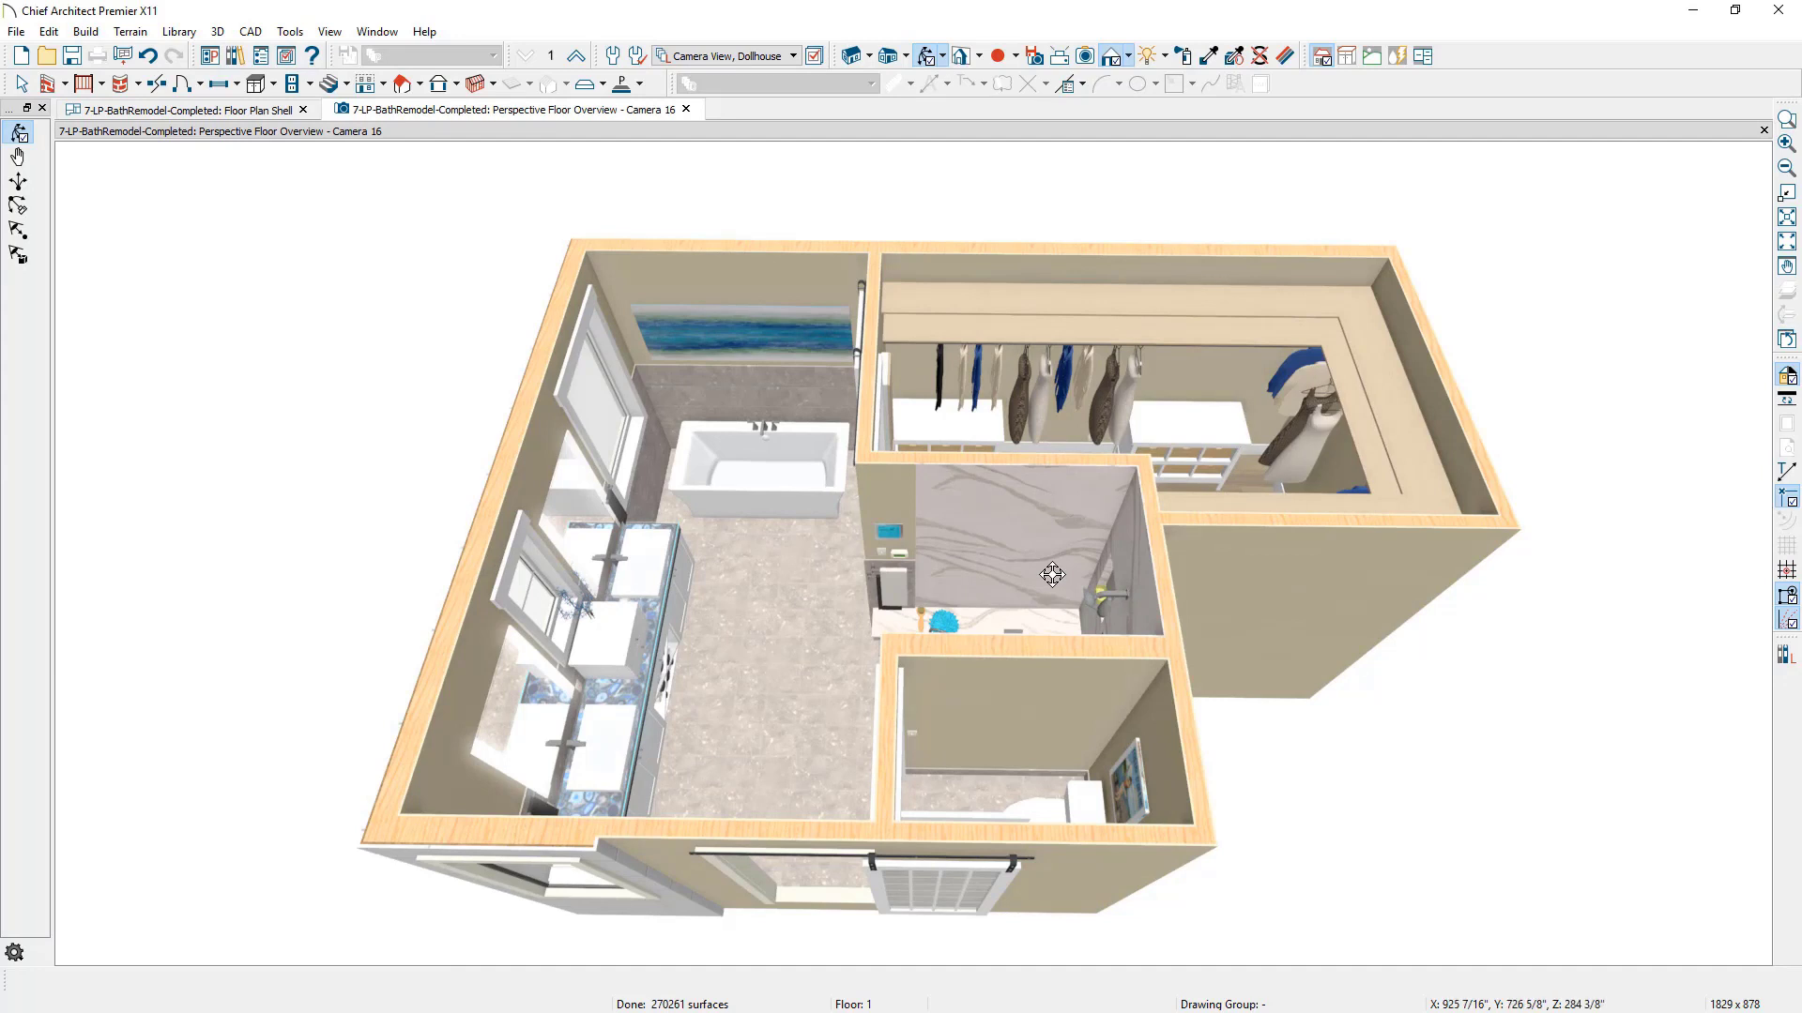
Render the completed remodel's floor overview as Glass House and reference the As-Built plan in it using the Standard rendering technique
click(1128, 58)
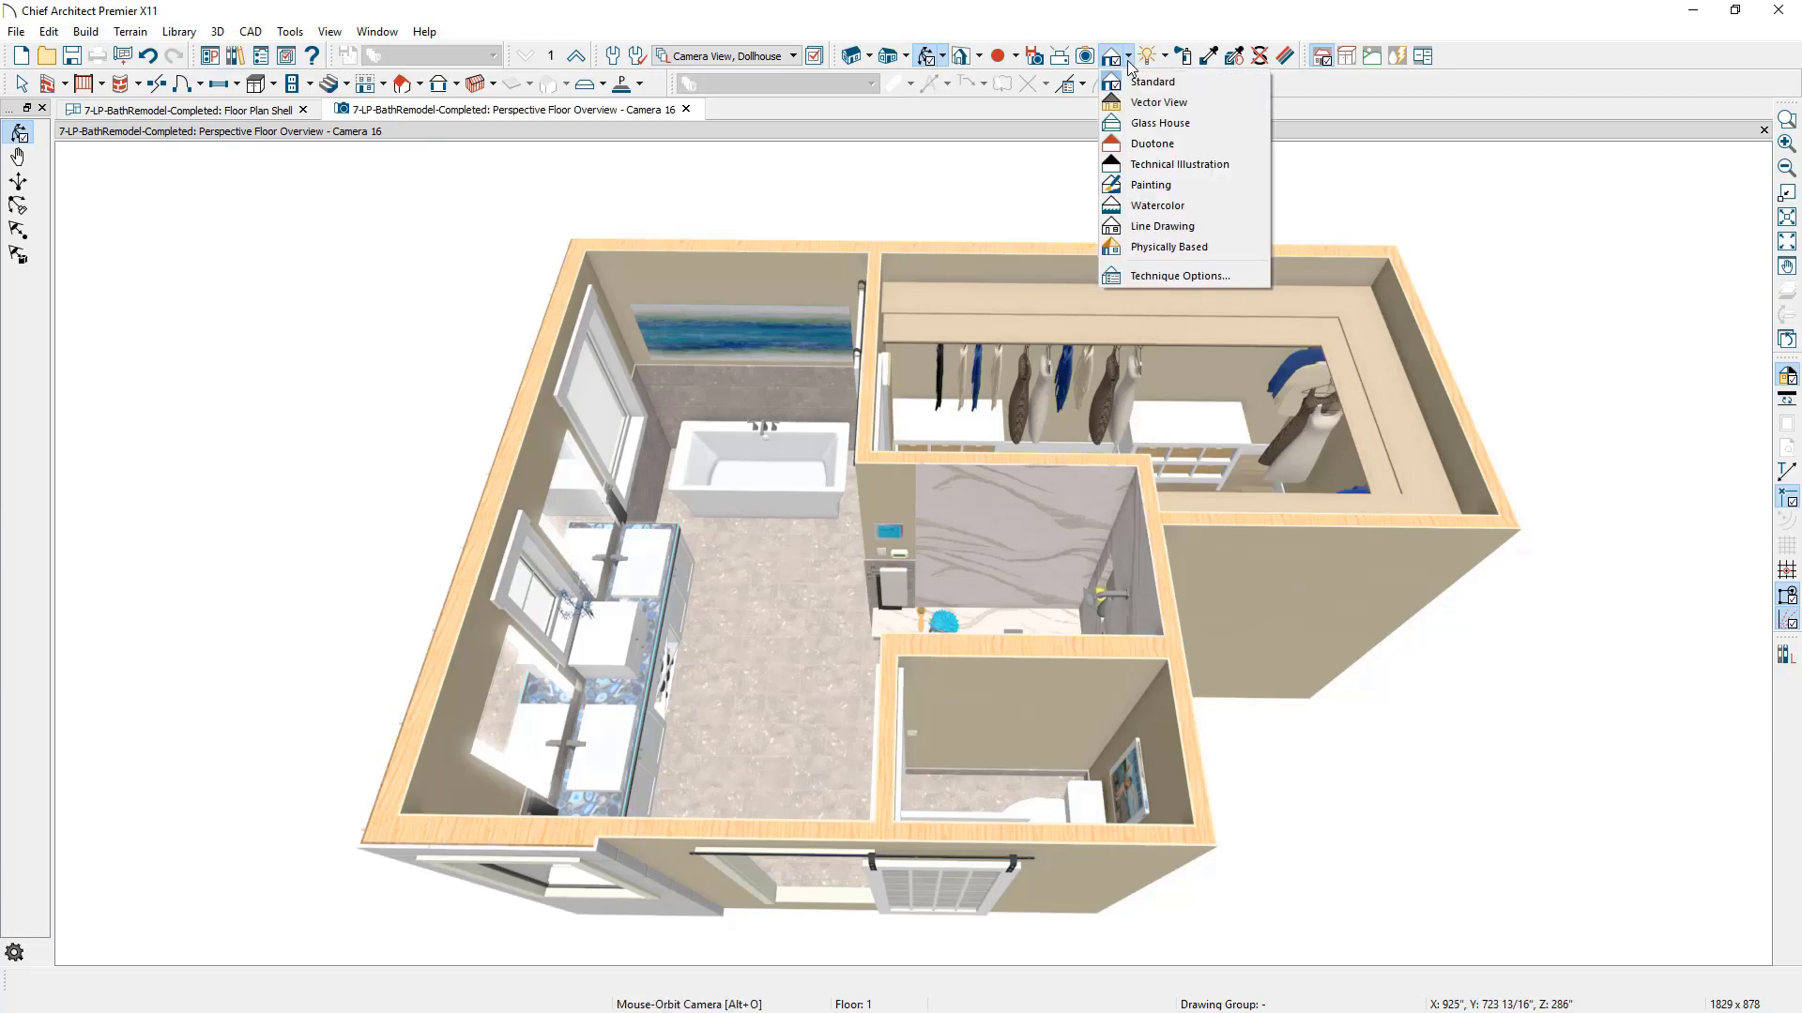
click(1162, 123)
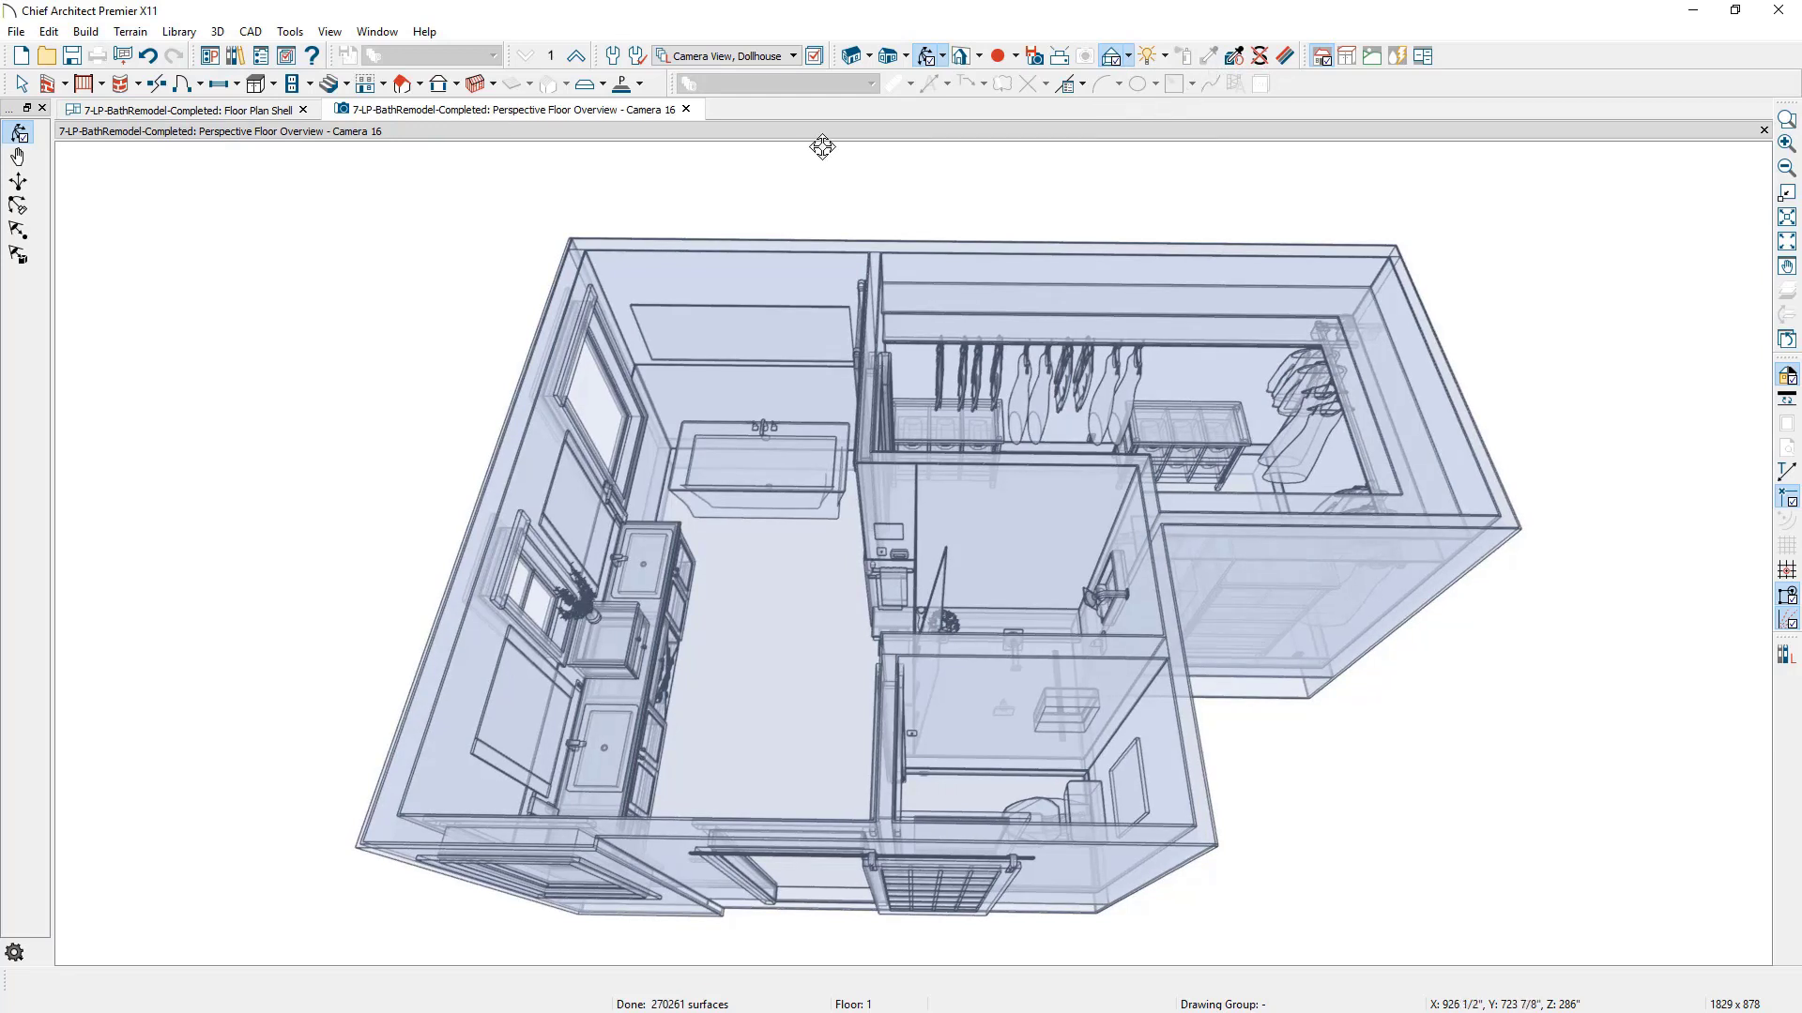
click(554, 61)
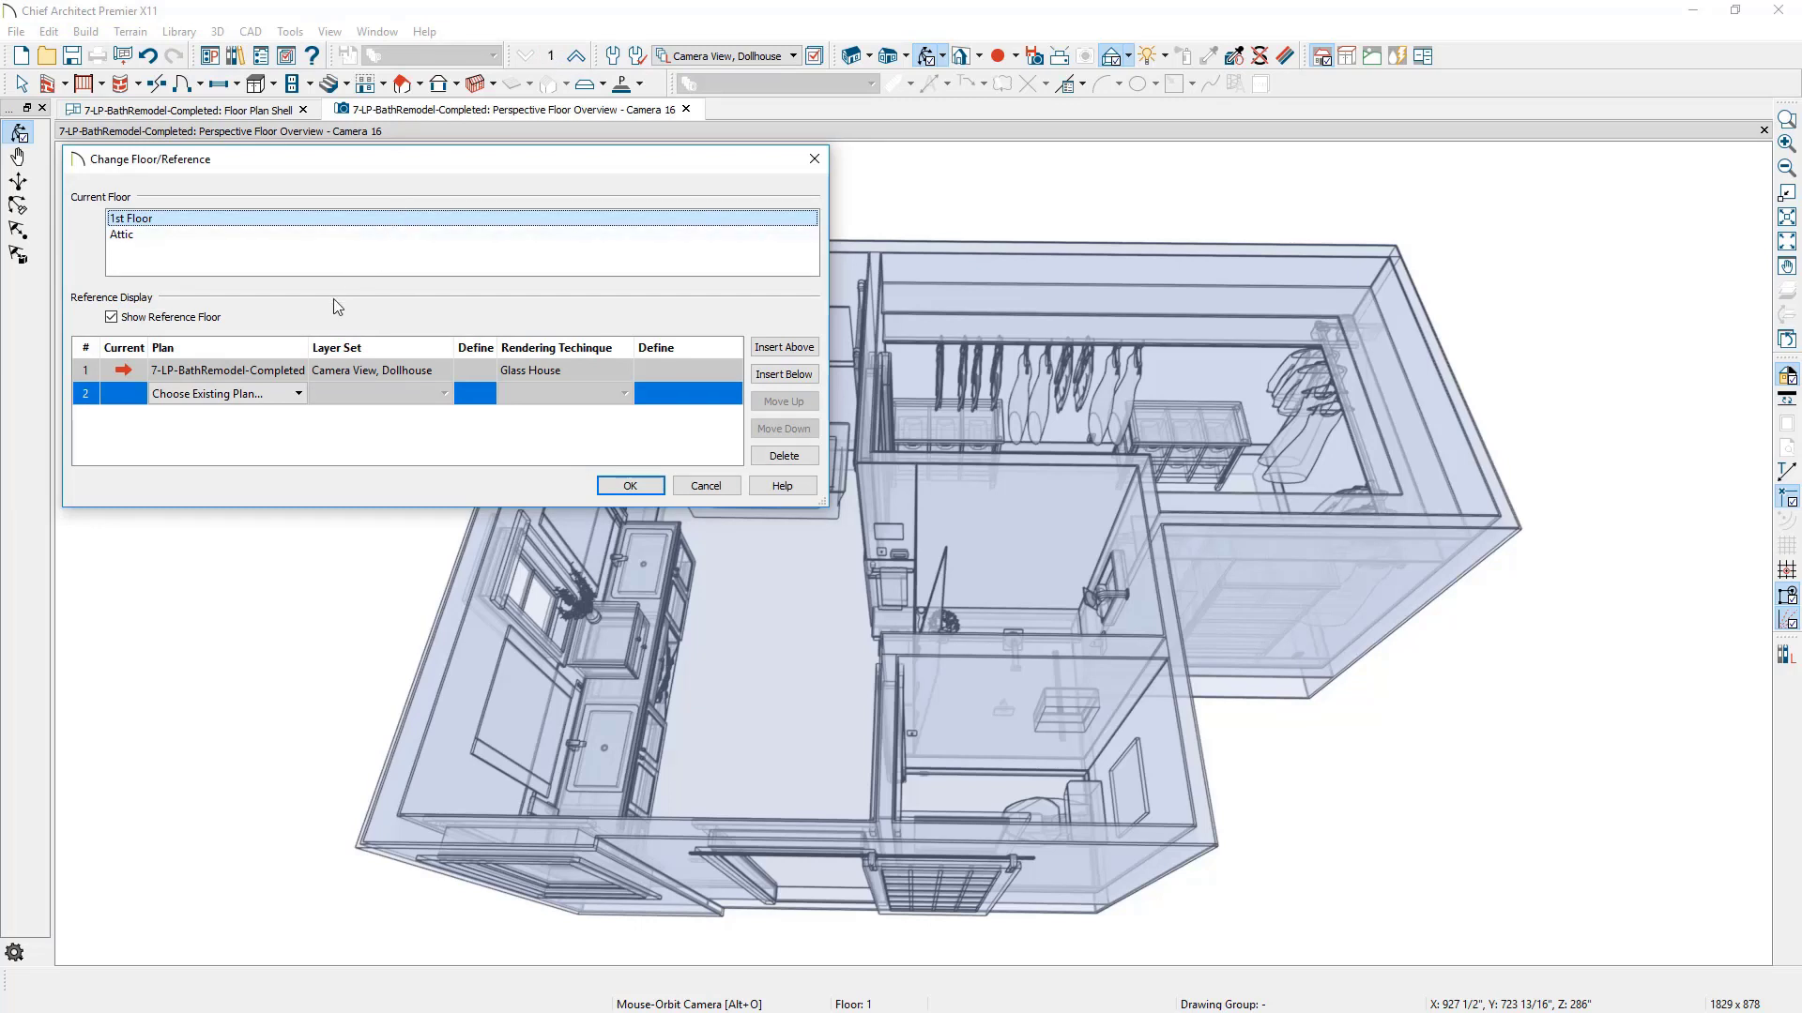
click(298, 395)
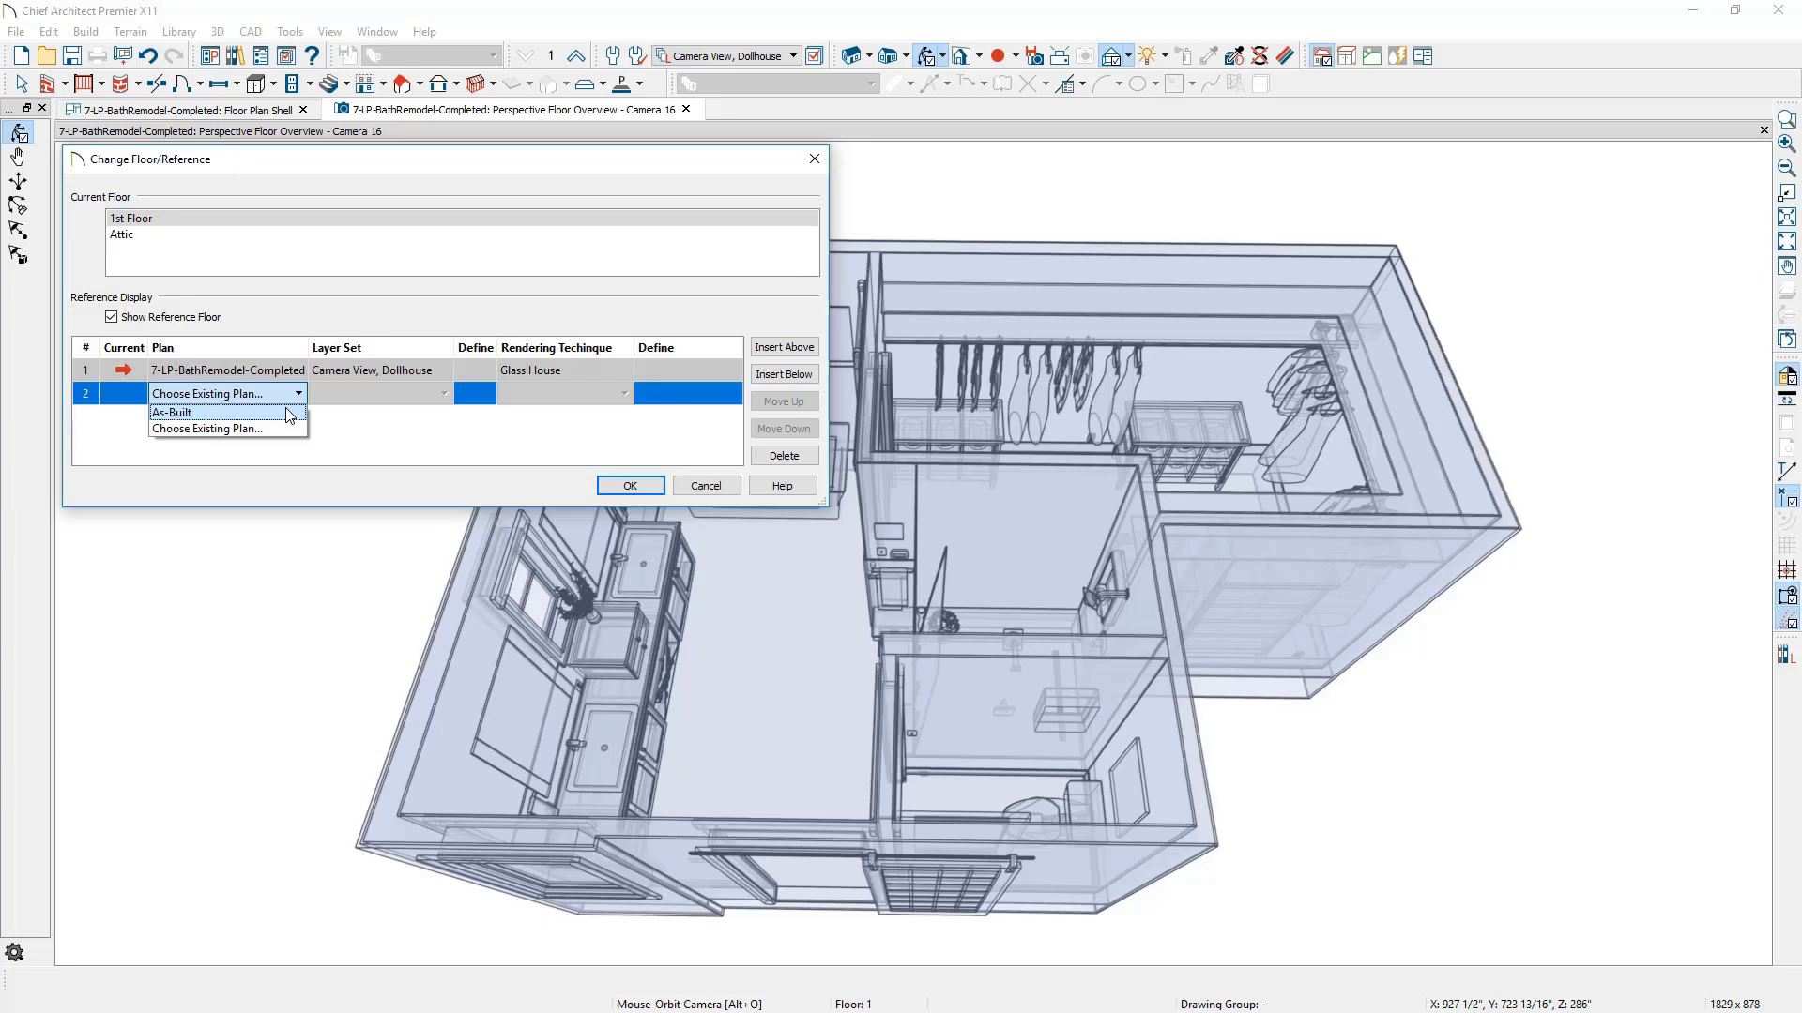
click(290, 414)
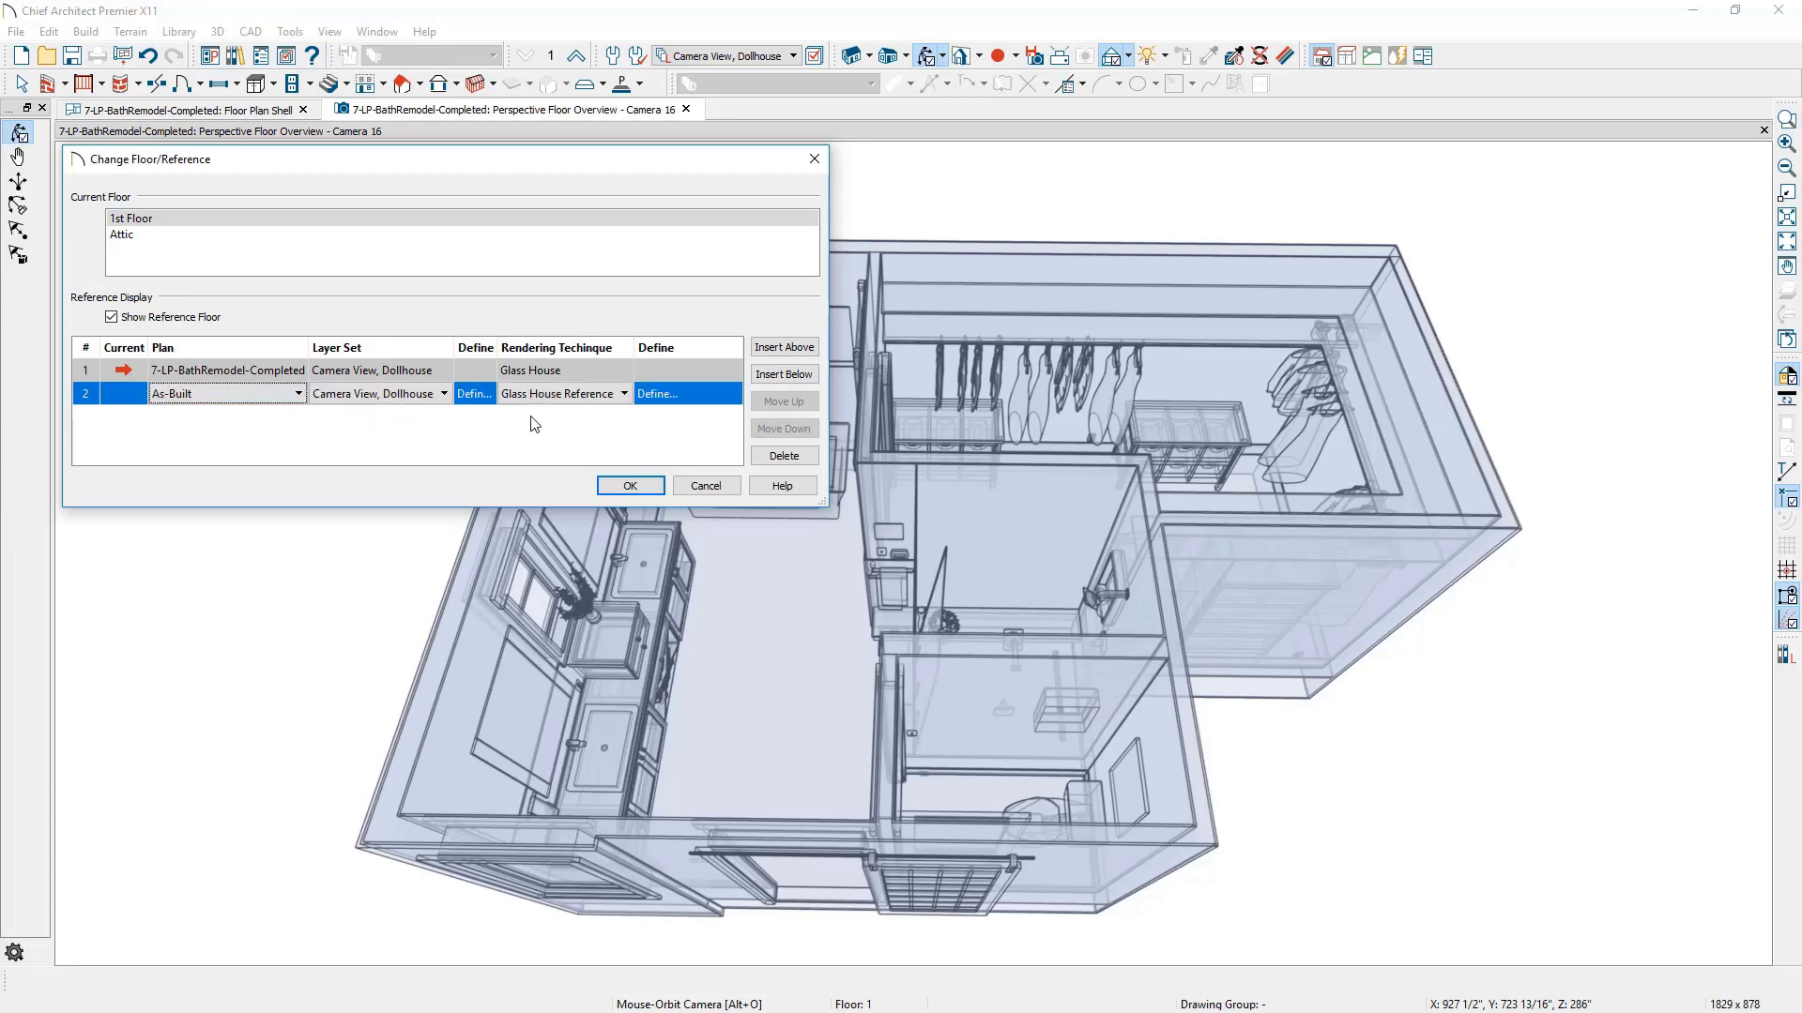
click(601, 401)
click(624, 394)
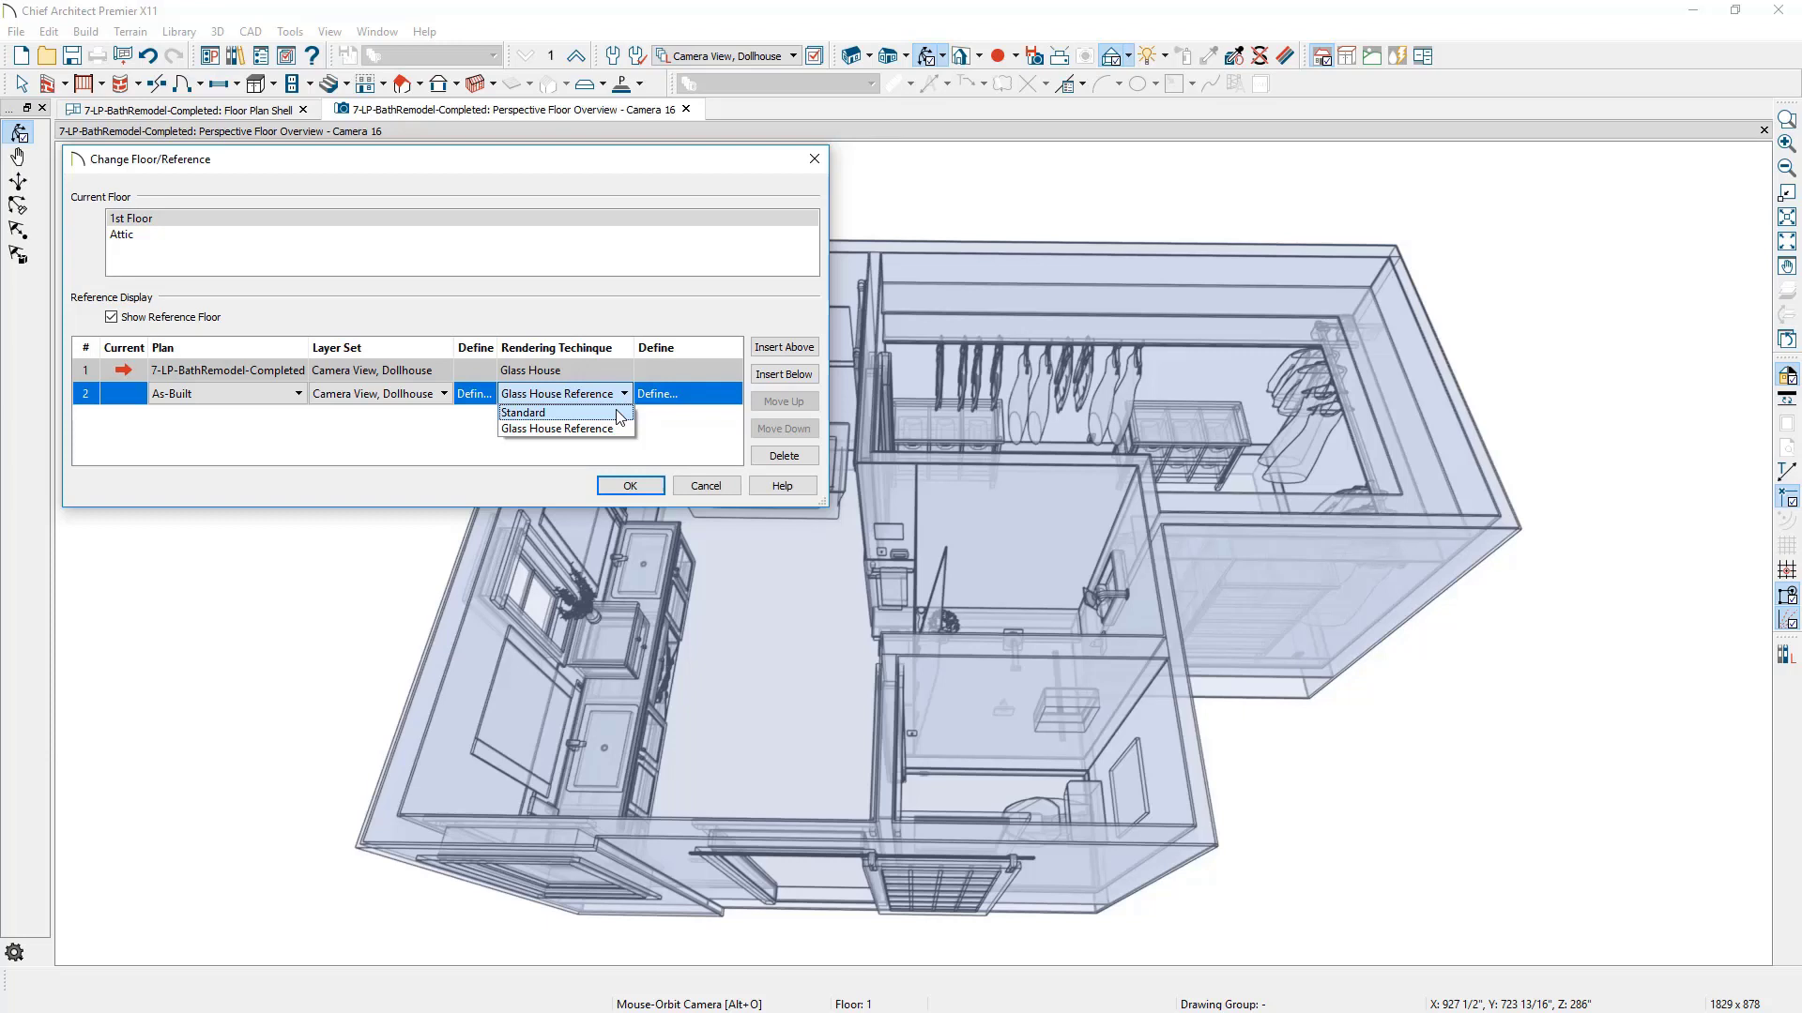
click(619, 414)
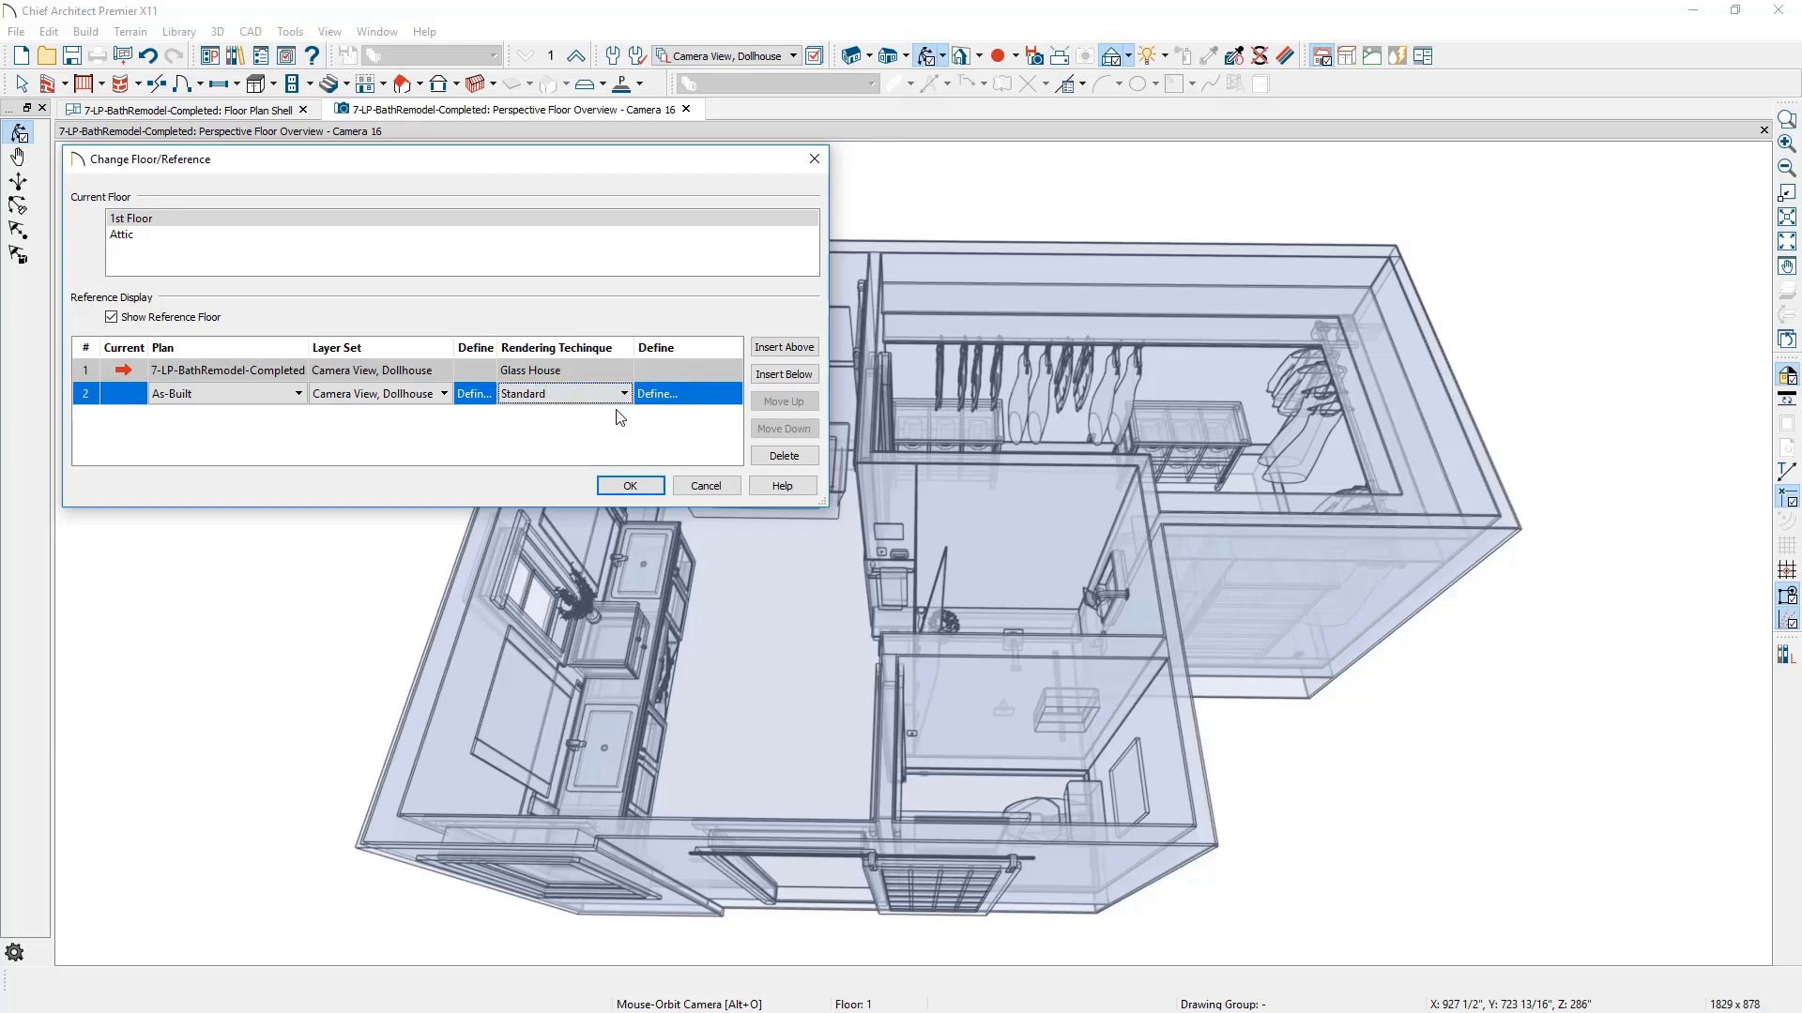
click(646, 487)
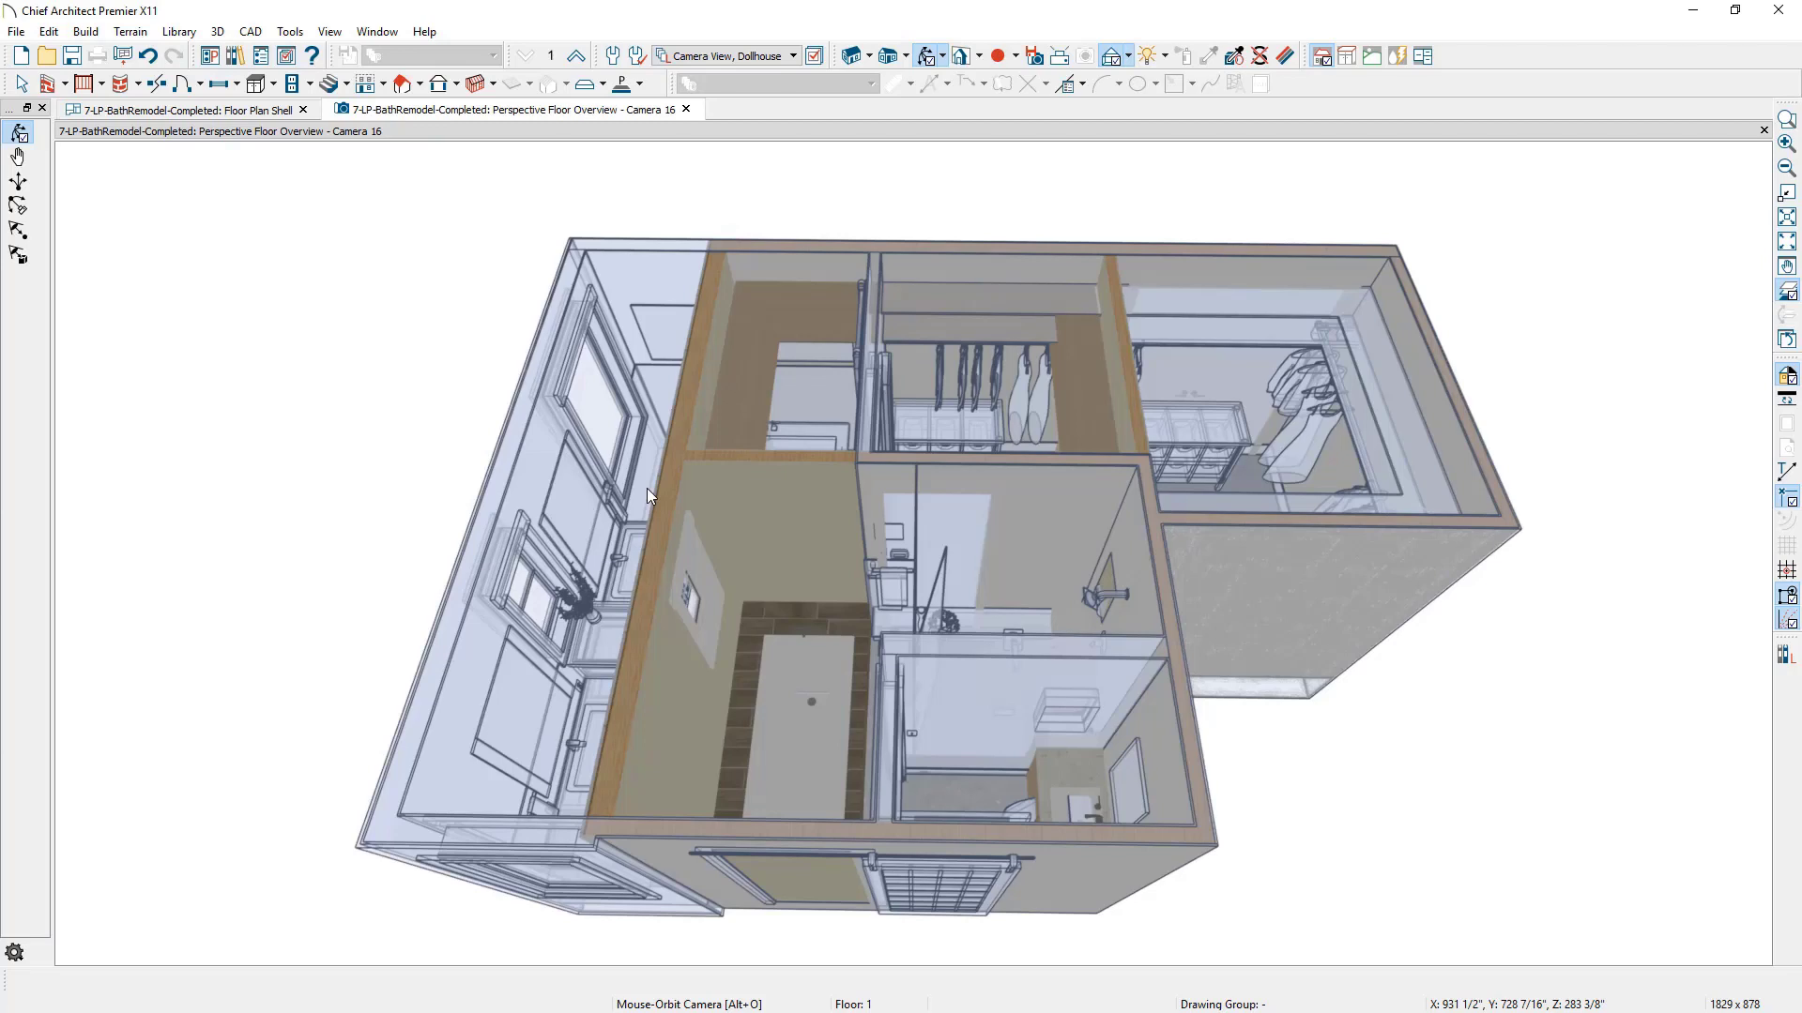
Orbit the overview to the closet side and toggle the reference floor display to compare as-built with remodel, leaving the reference hidden
drag(229, 825, 909, 953)
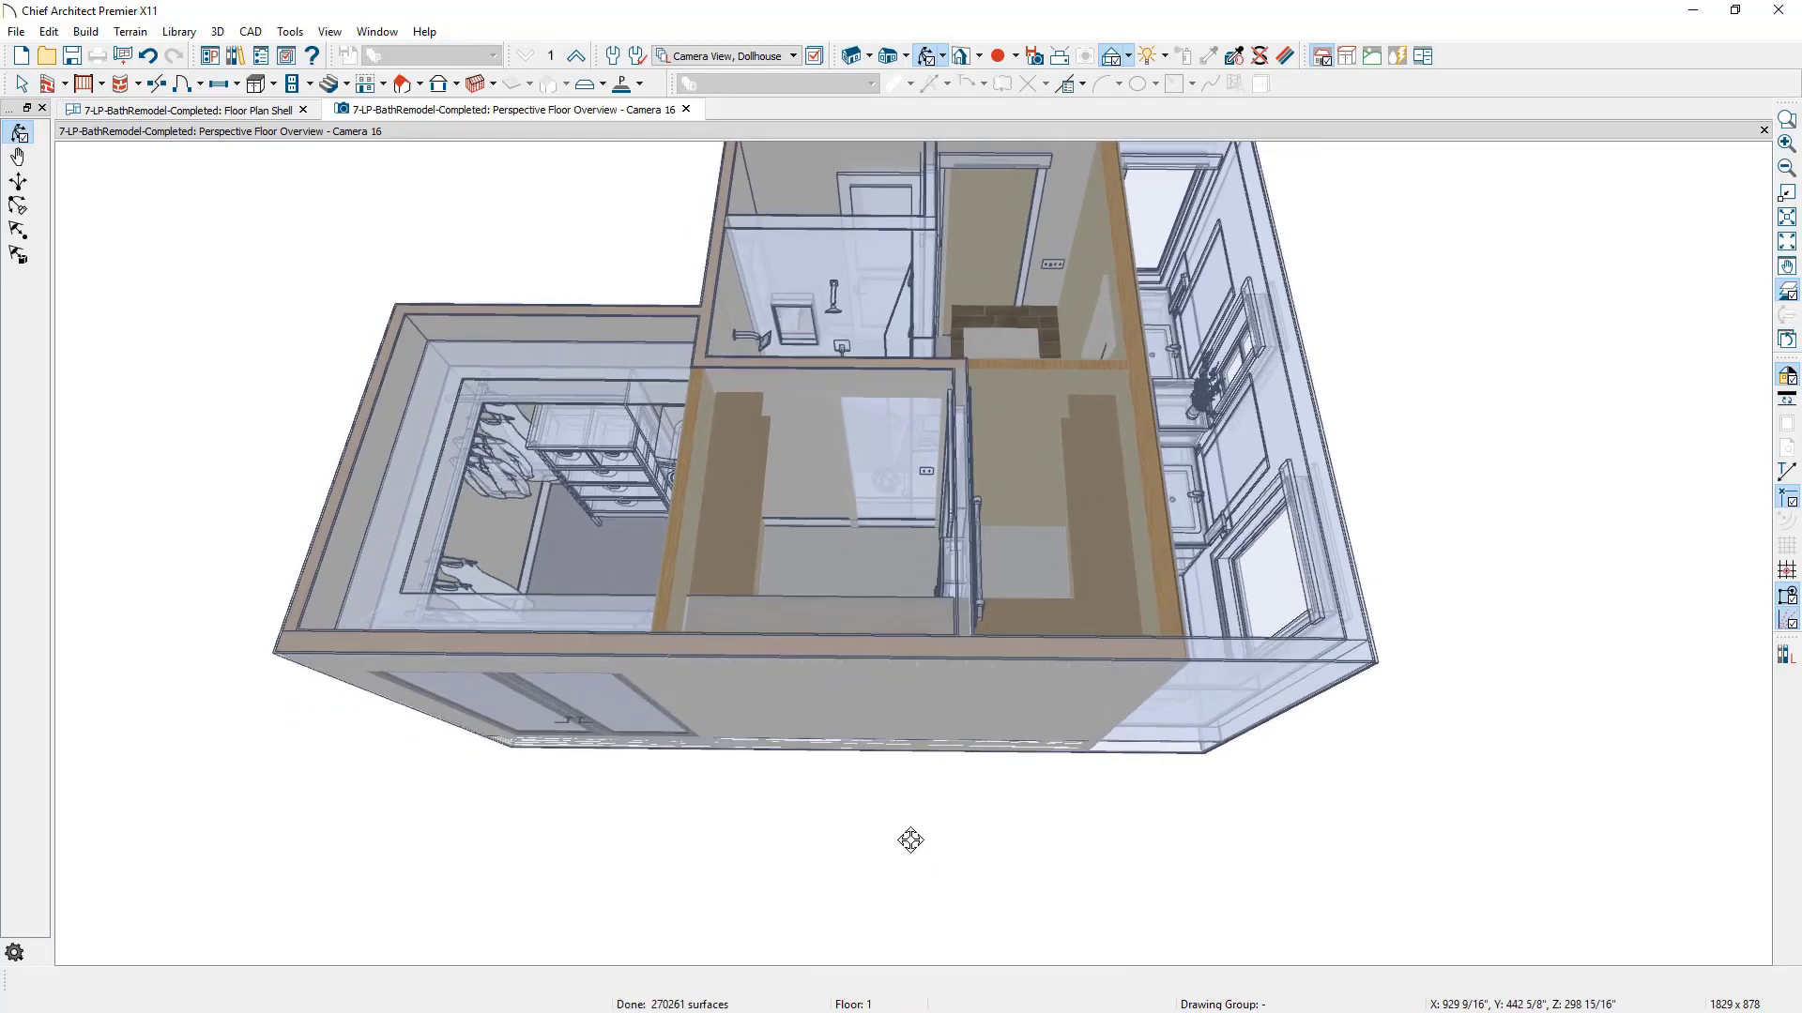
middle_drag(909, 953, 901, 991)
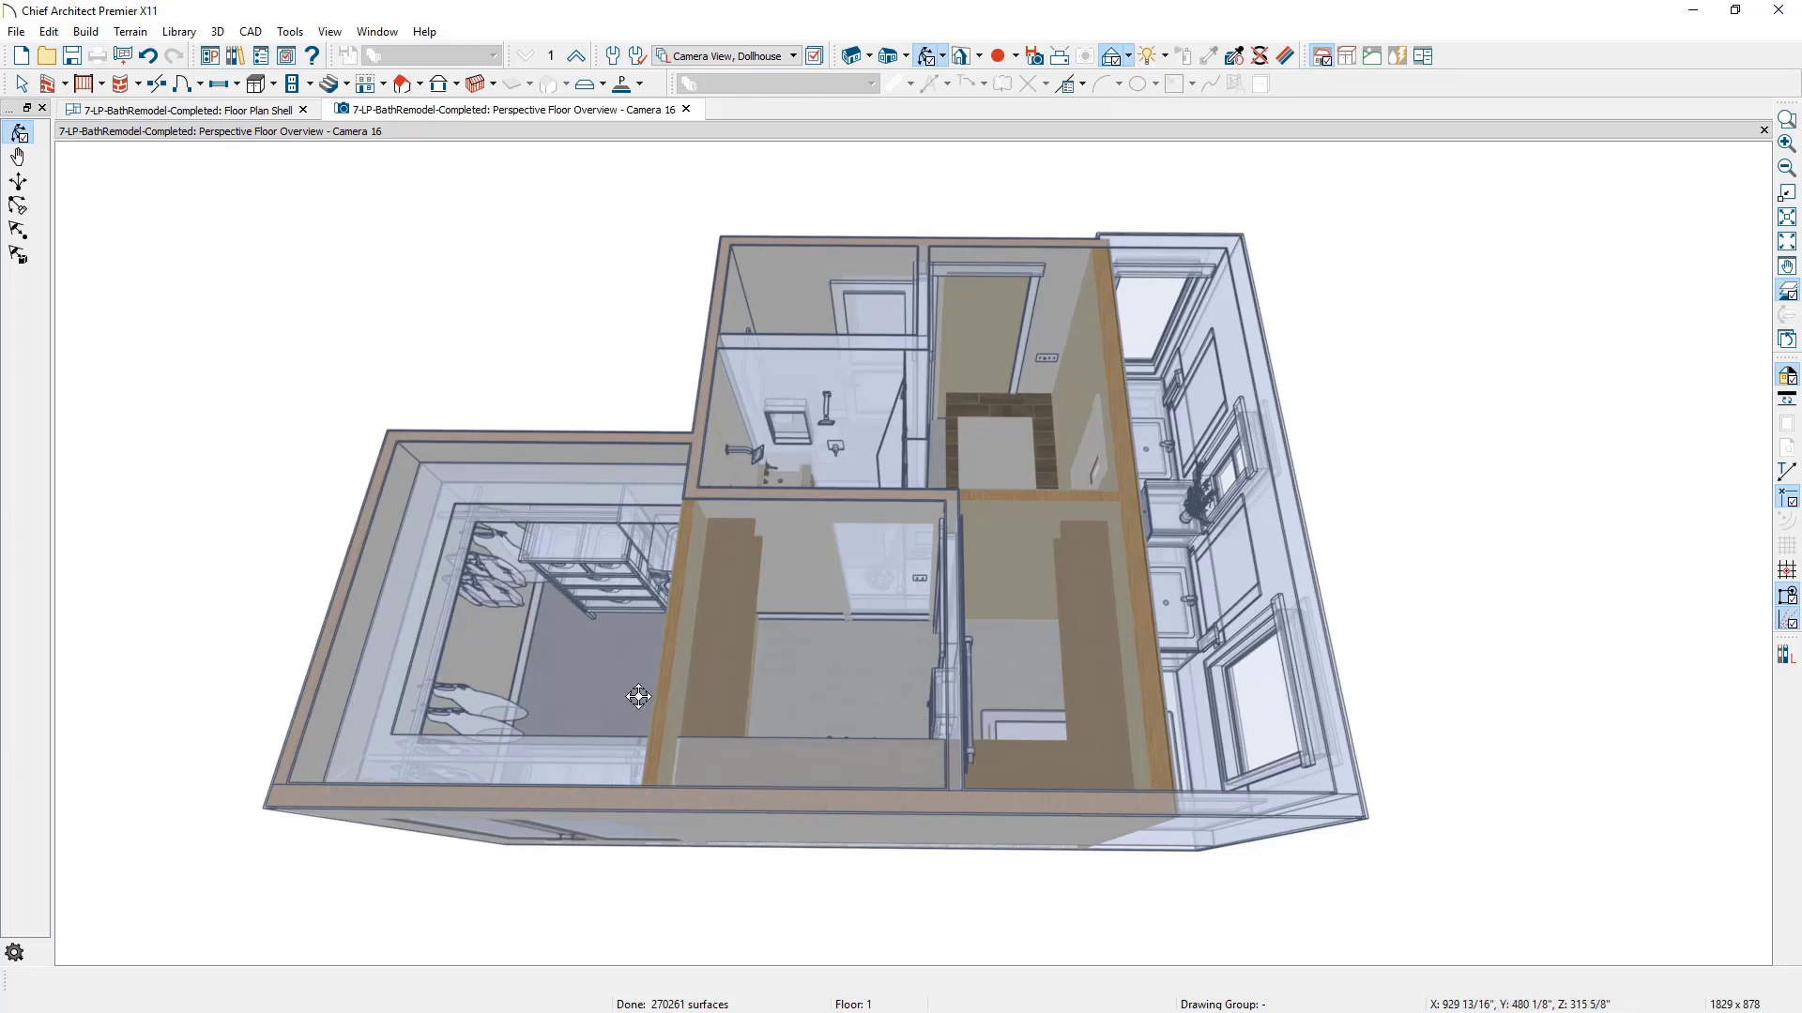
click(245, 785)
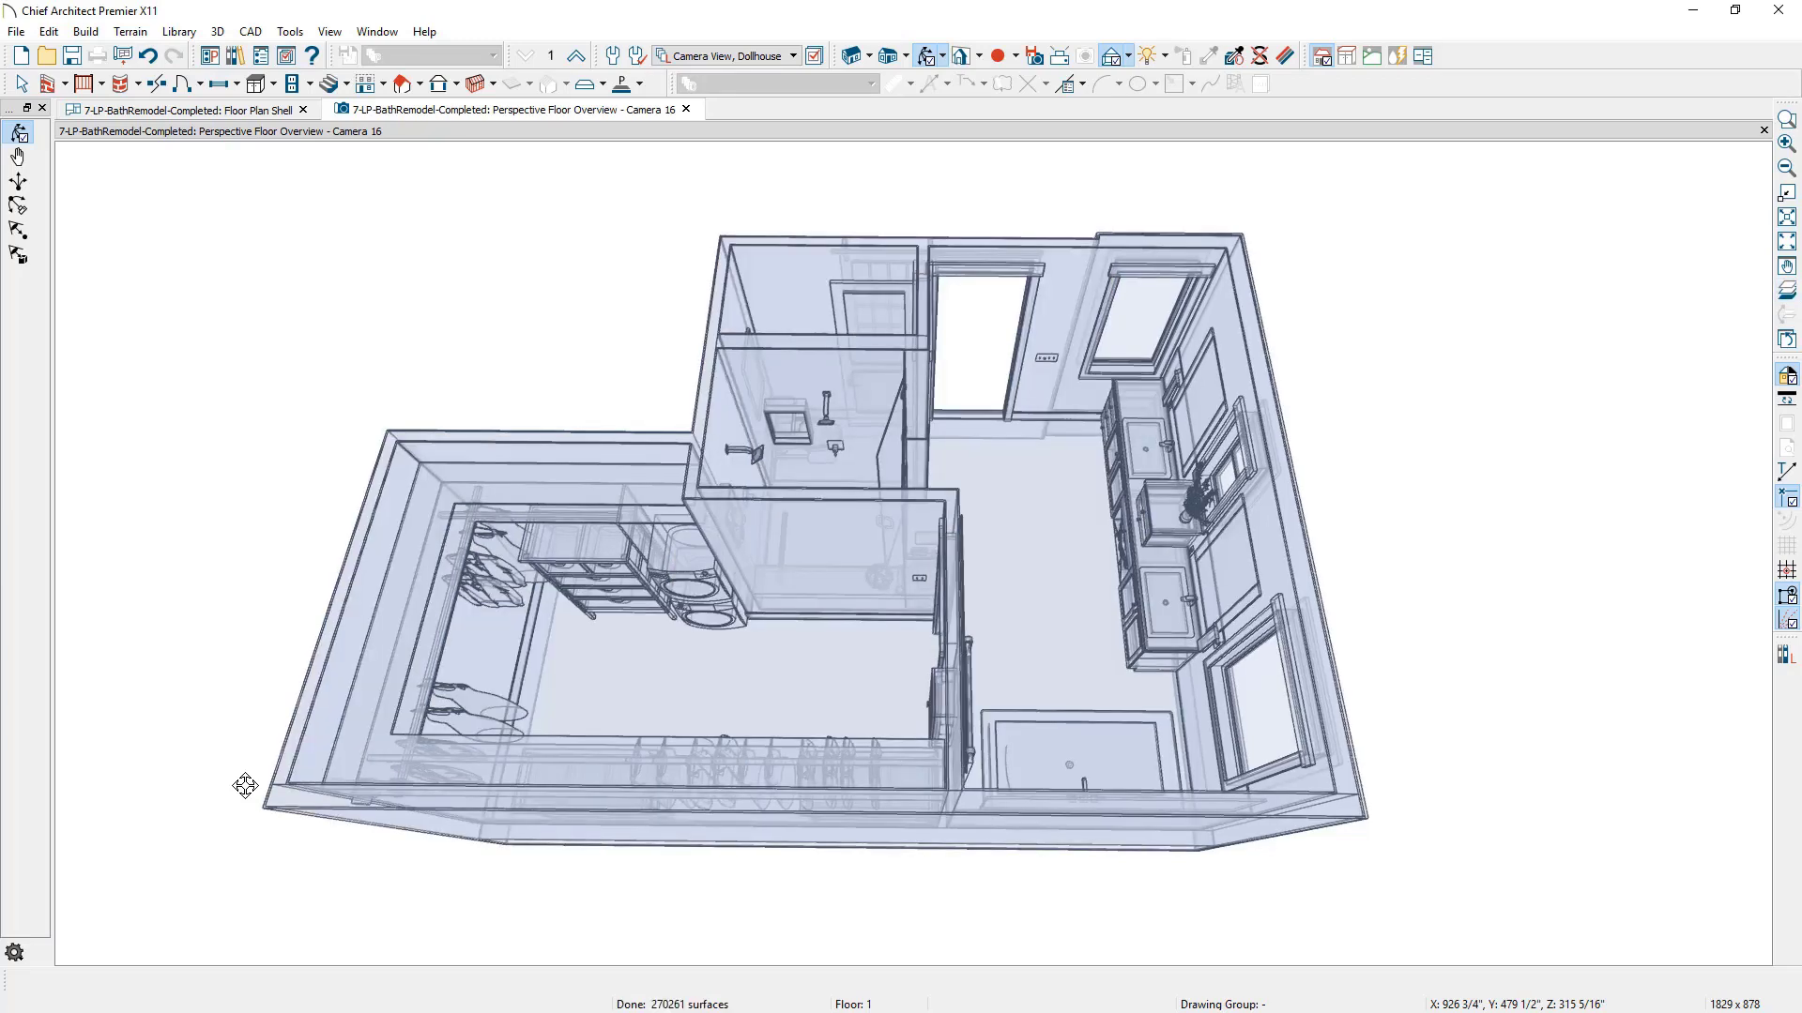
click(244, 786)
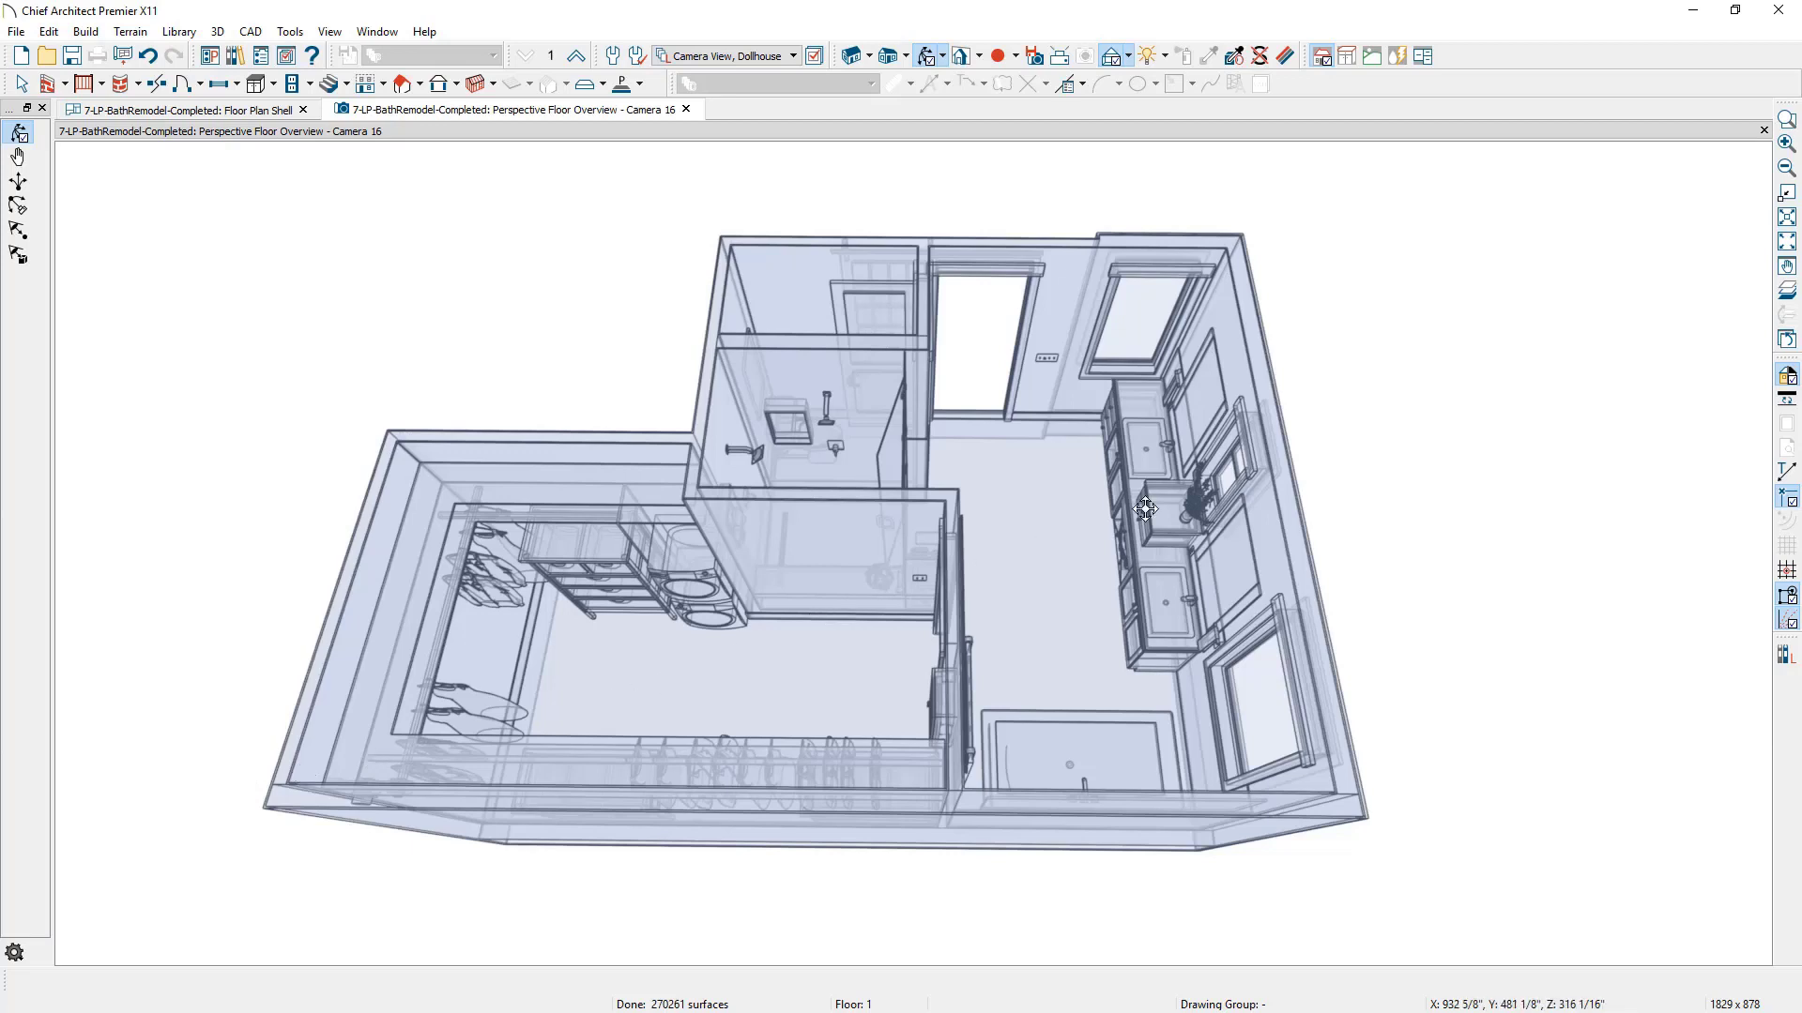
click(1786, 298)
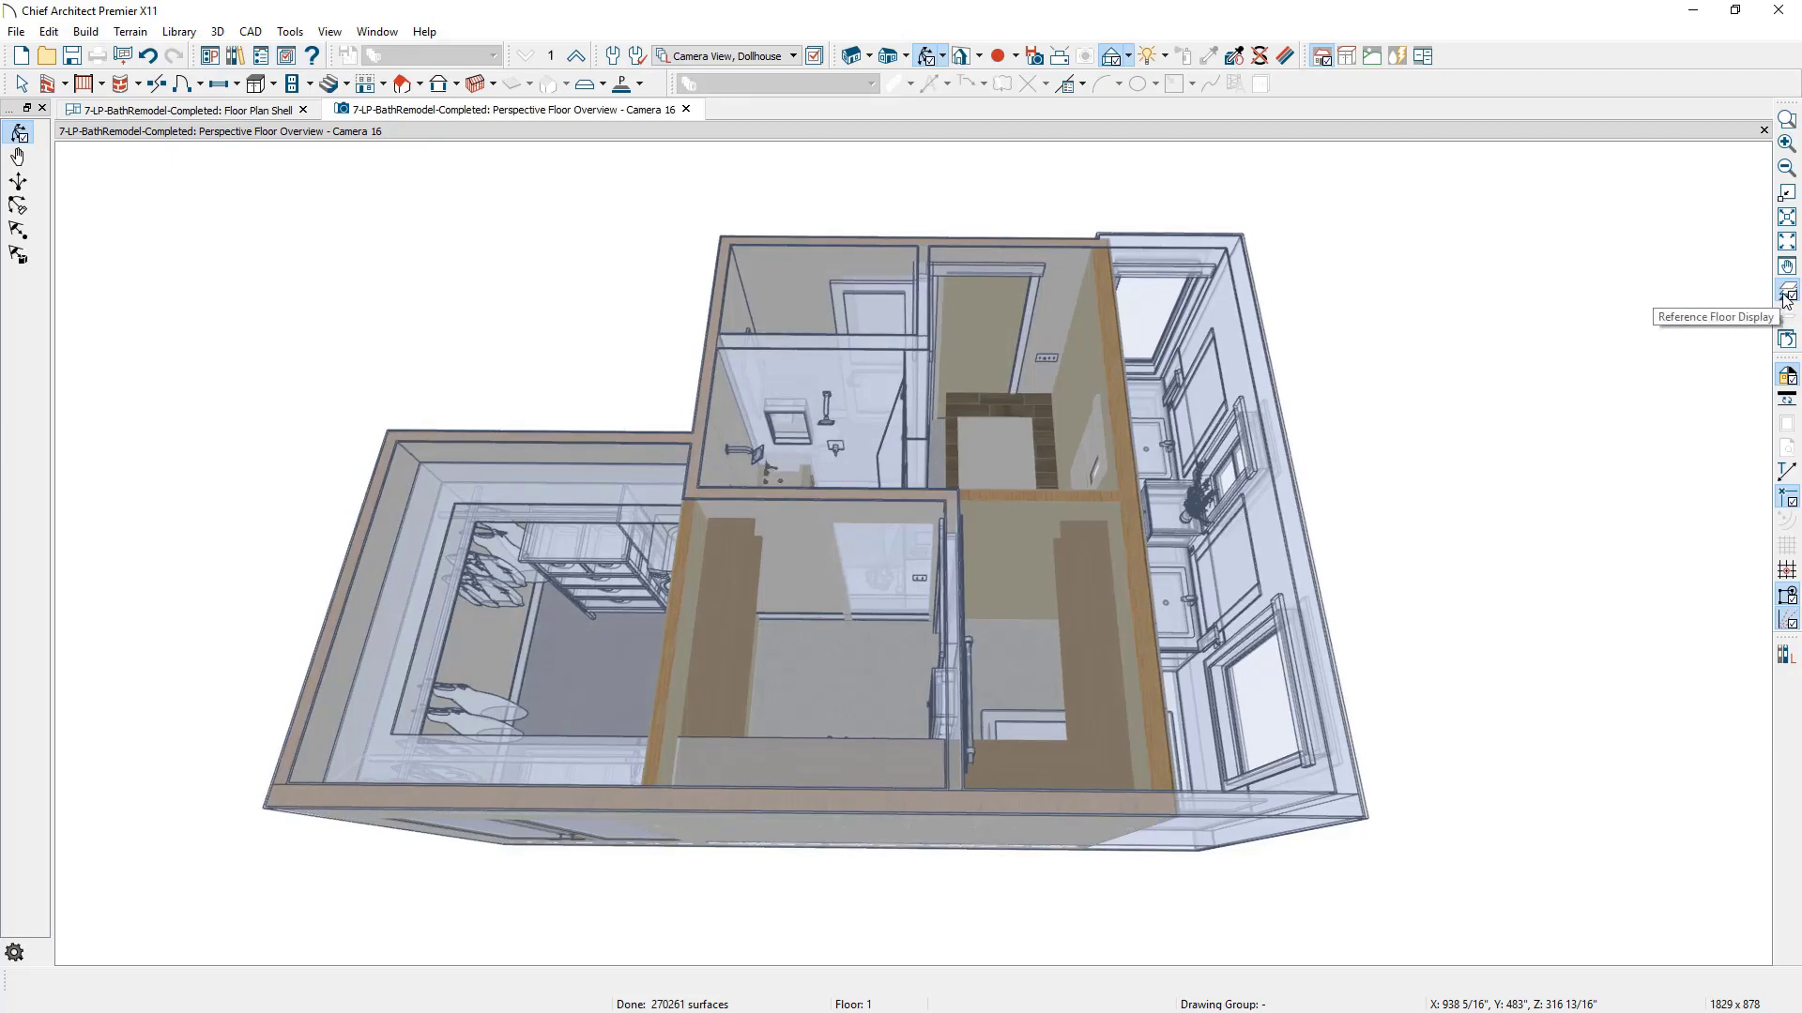
click(1785, 299)
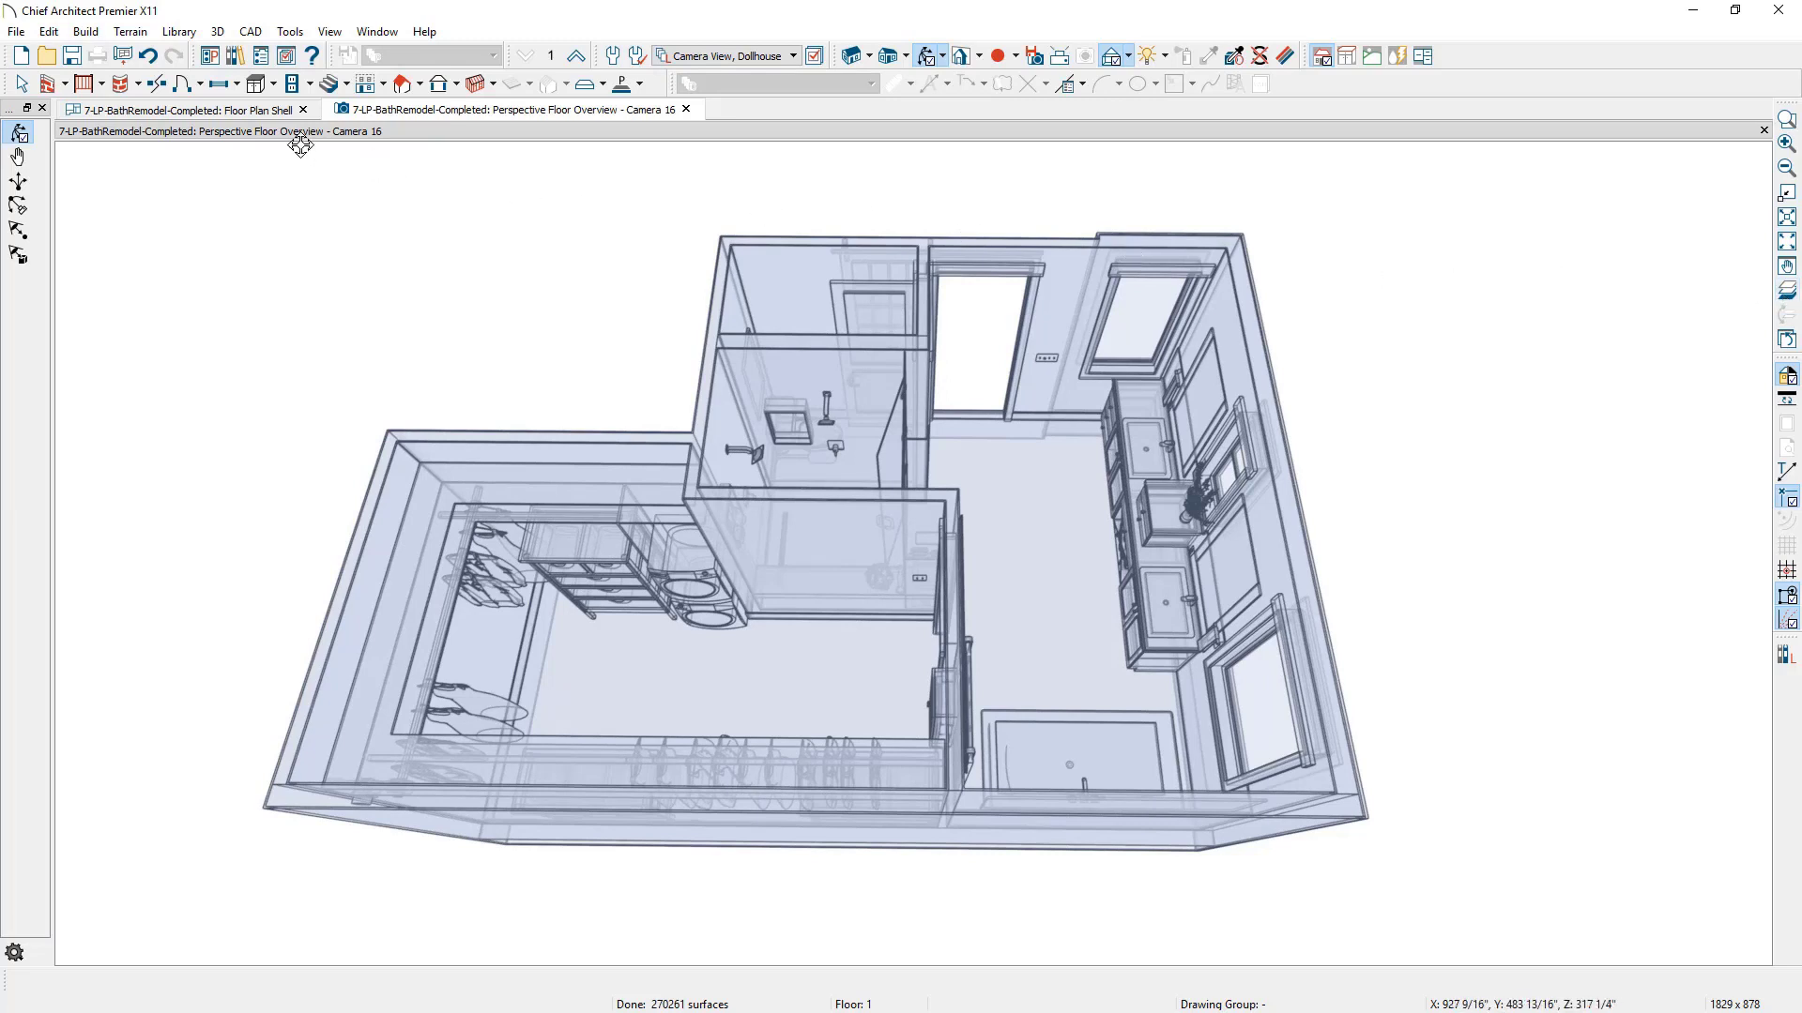
Switch to the Floor Plan Shell view and toggle the reference display off and back on to compare the as-built layout
click(257, 113)
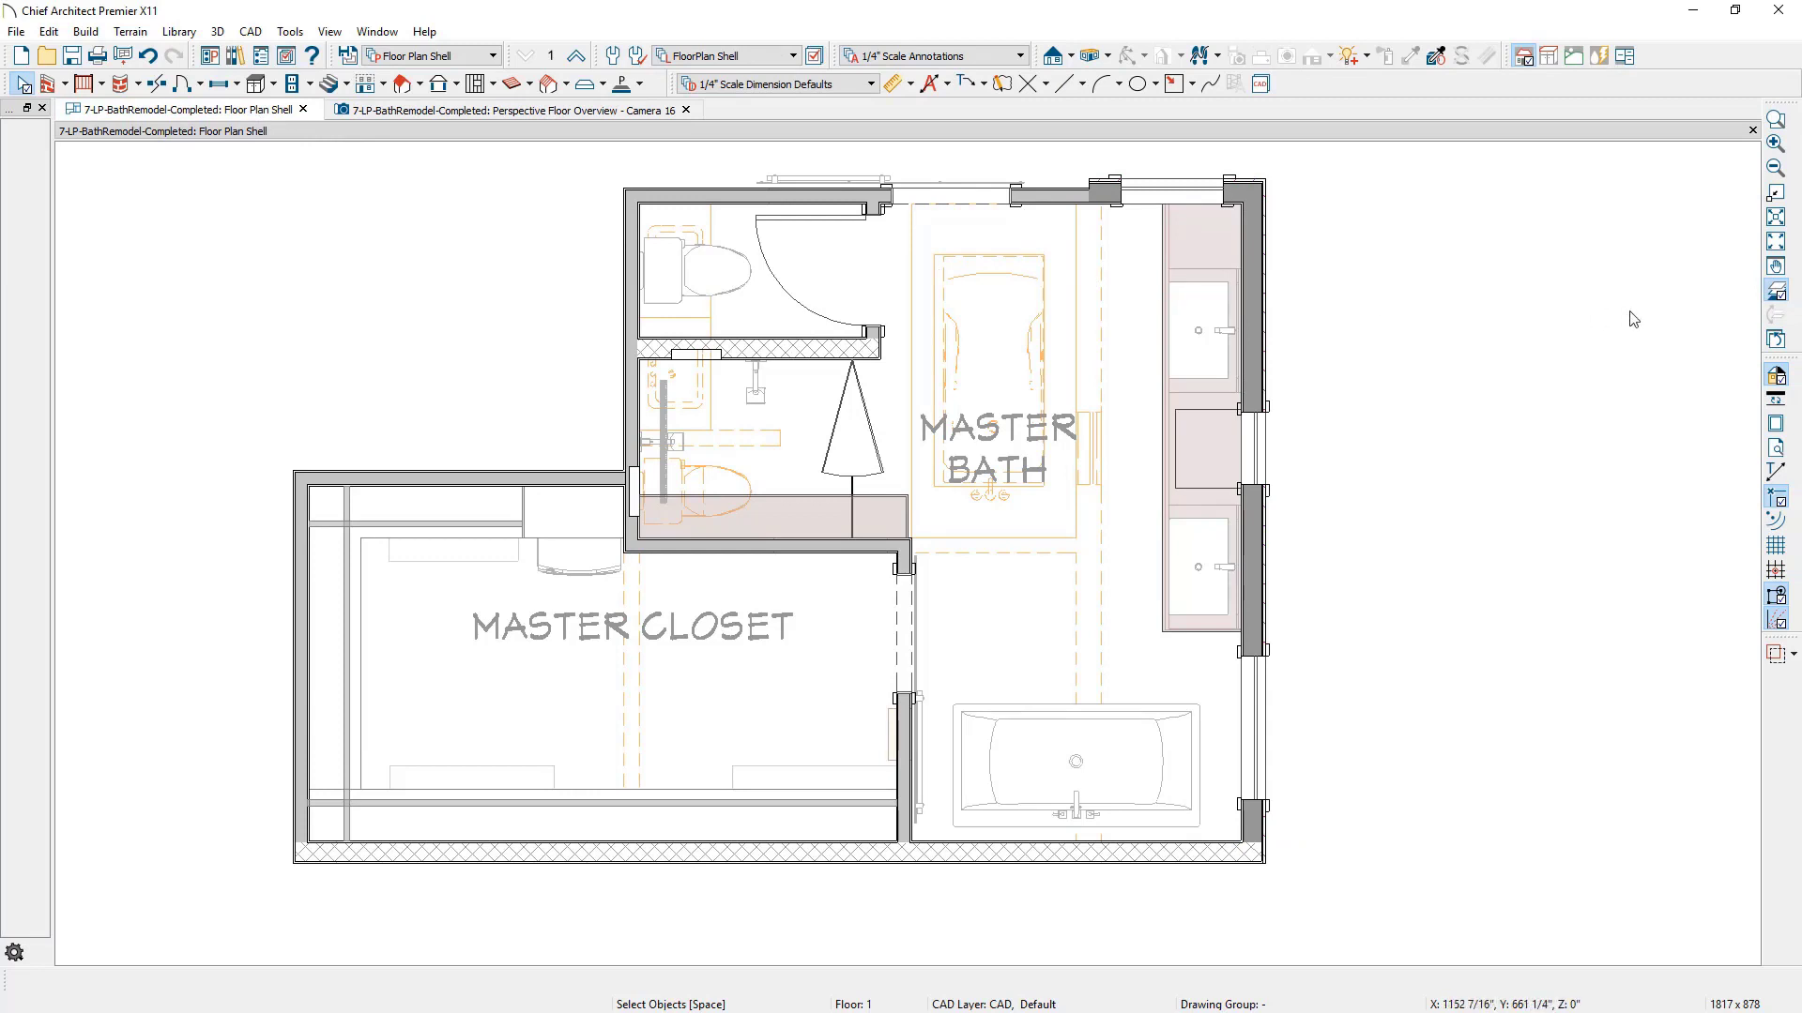
click(1773, 299)
click(1775, 299)
Hide the Fixtures, Interior layer in the As-Built reference's Floor Plan, As-Built Shell layer set, and return to the perspective floor overview
click(554, 58)
click(323, 395)
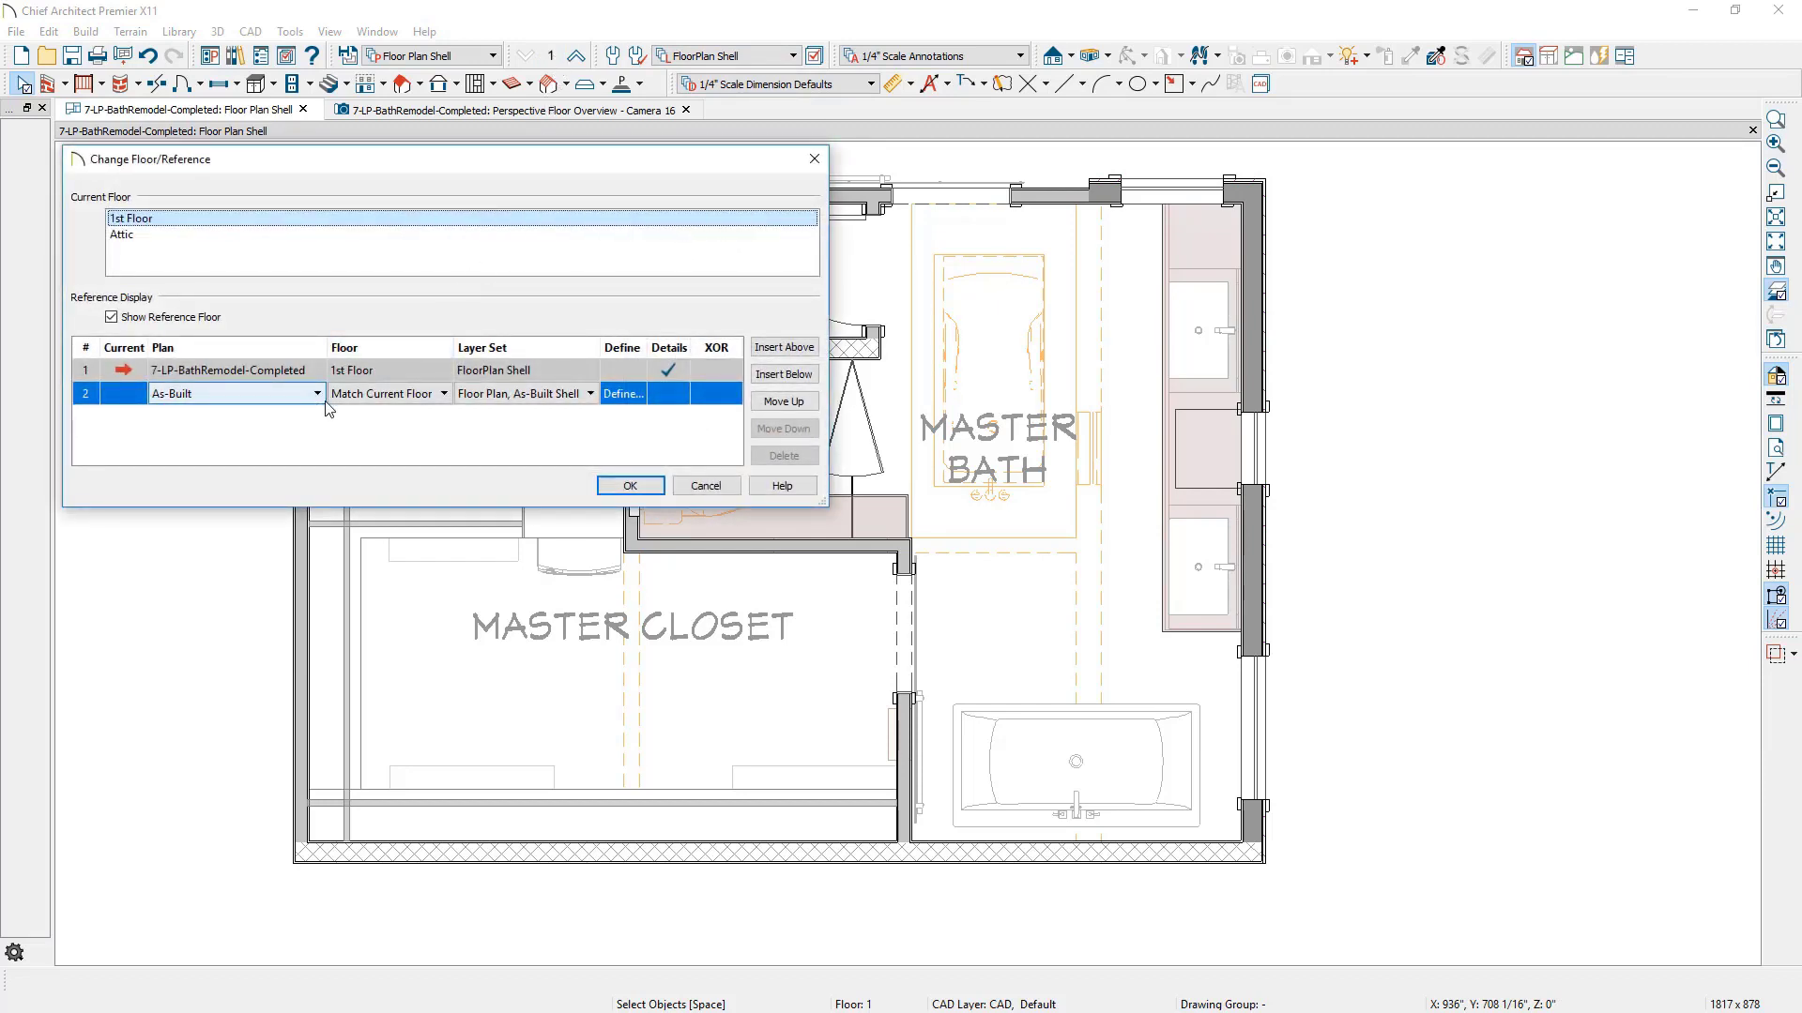
click(623, 394)
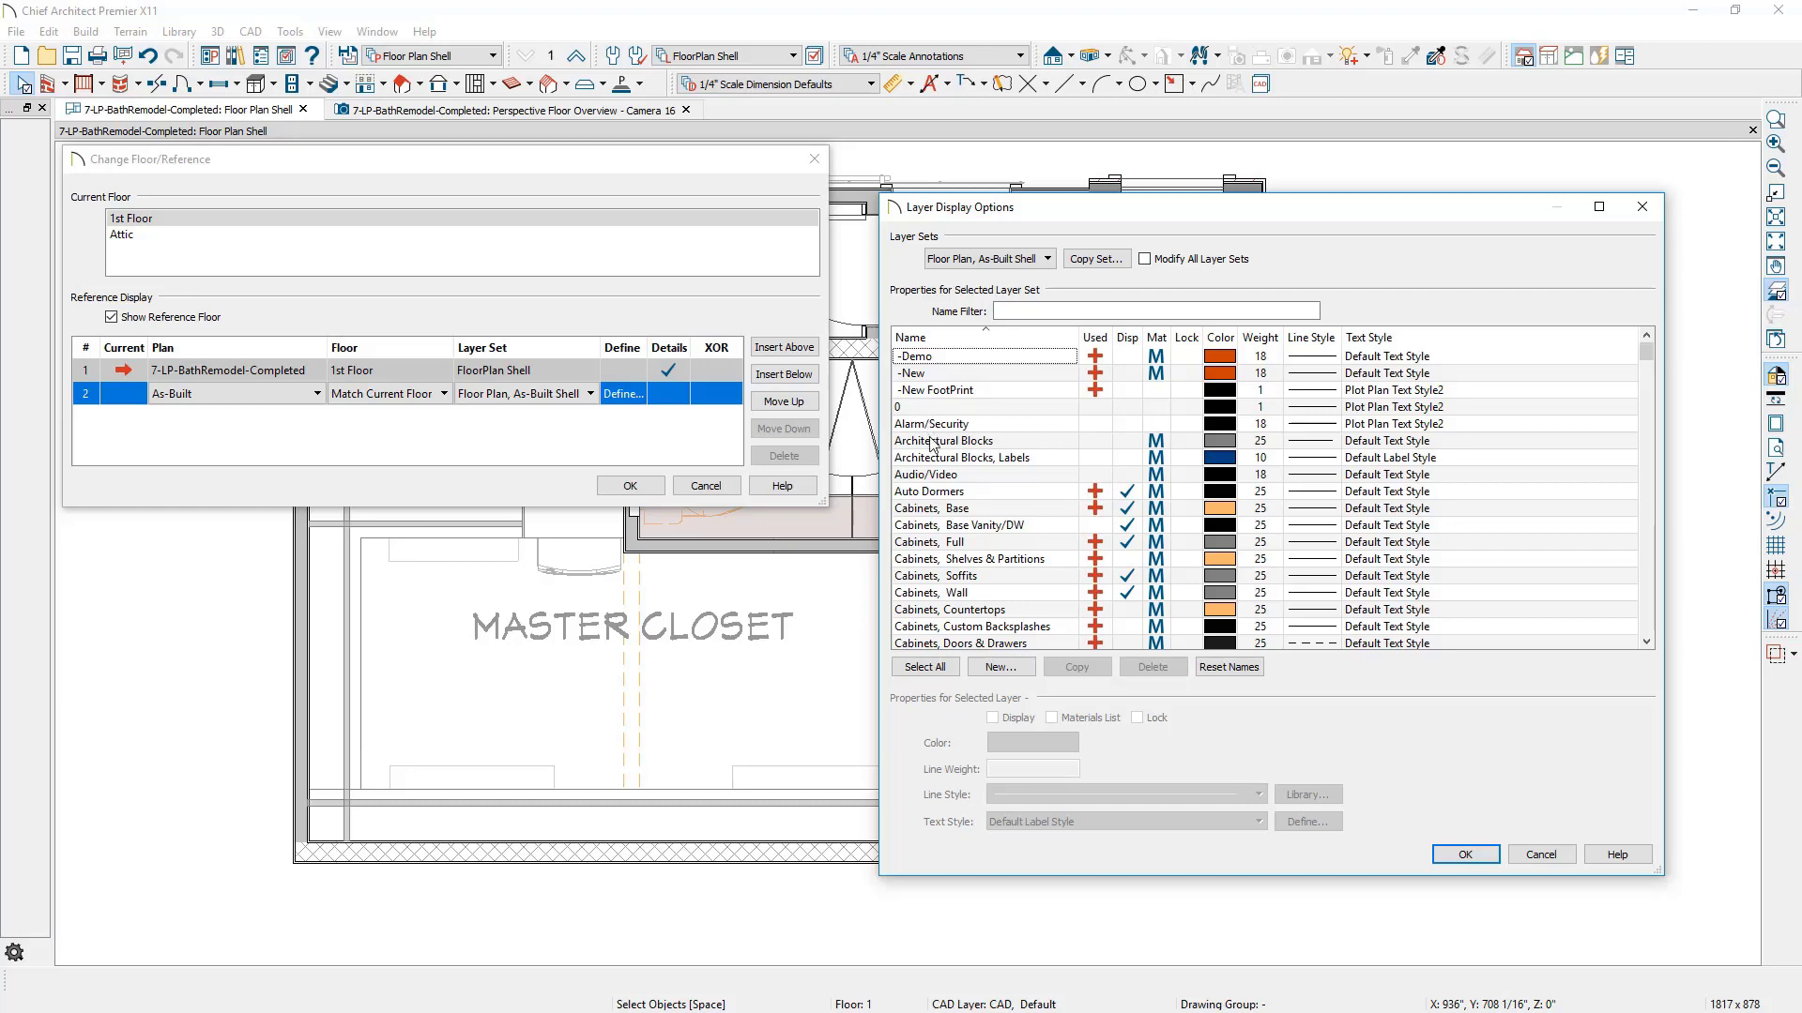
click(1052, 313)
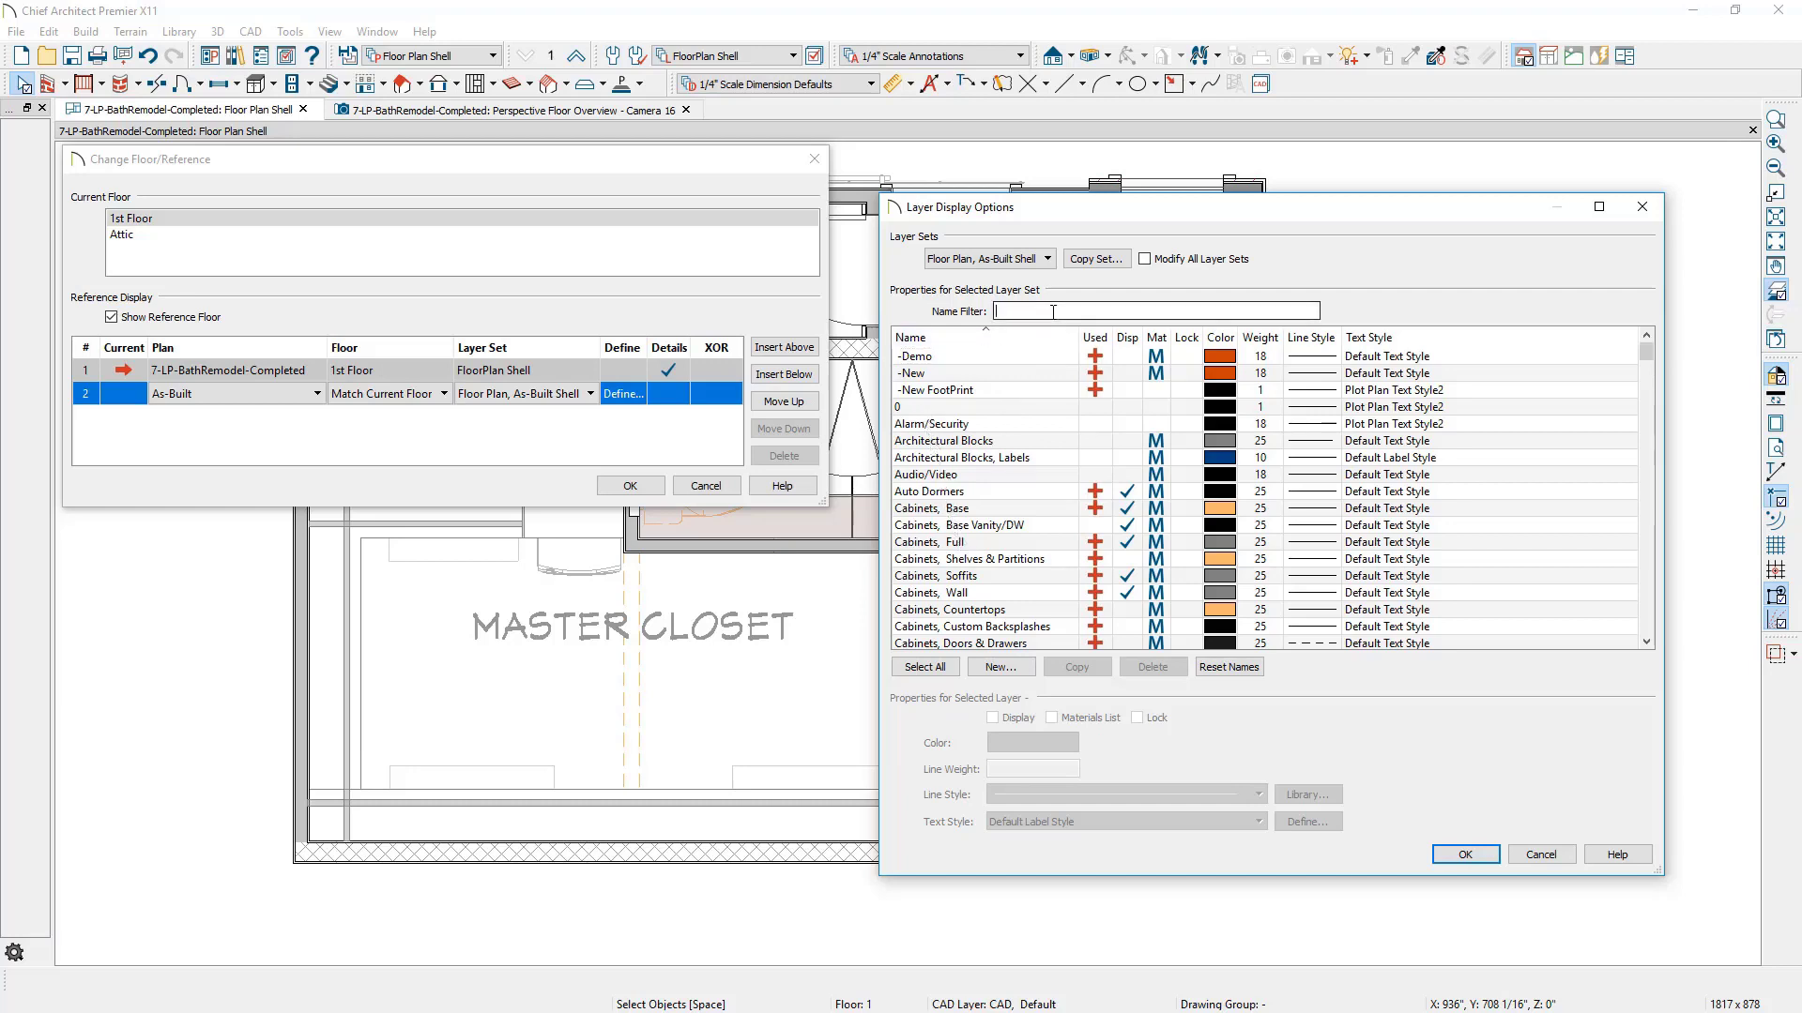
text(fix)
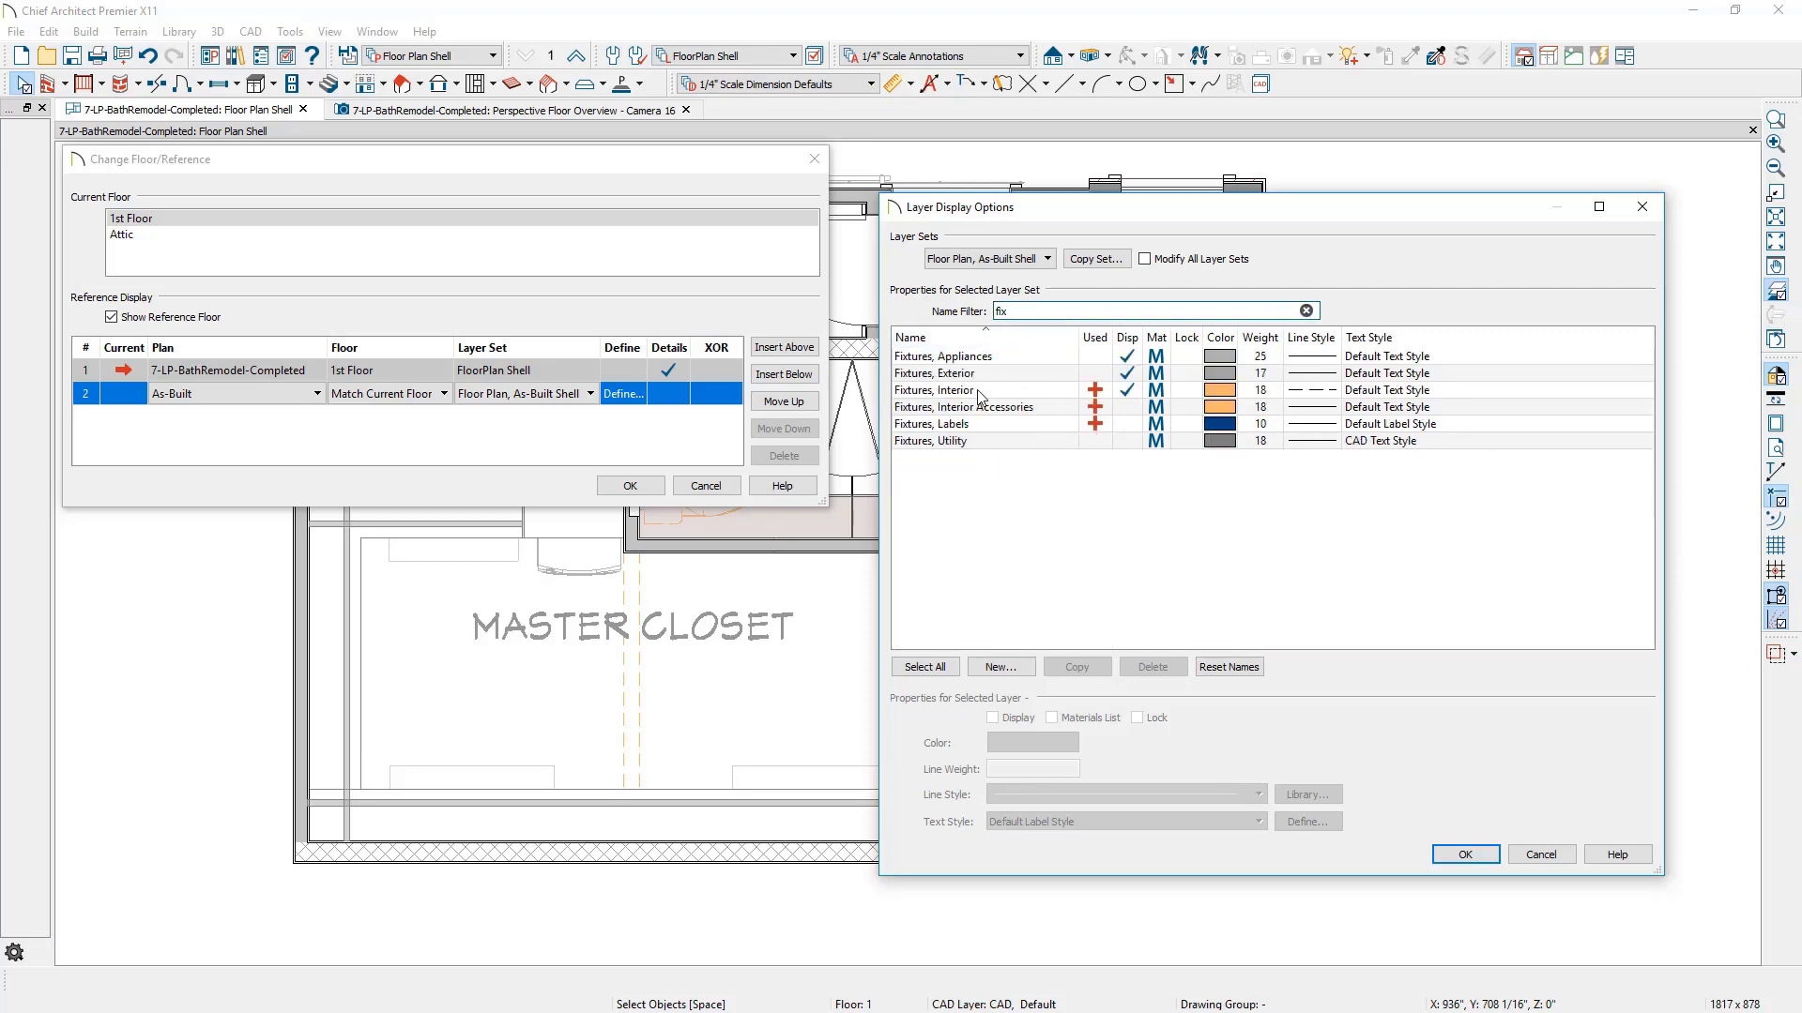
click(1127, 392)
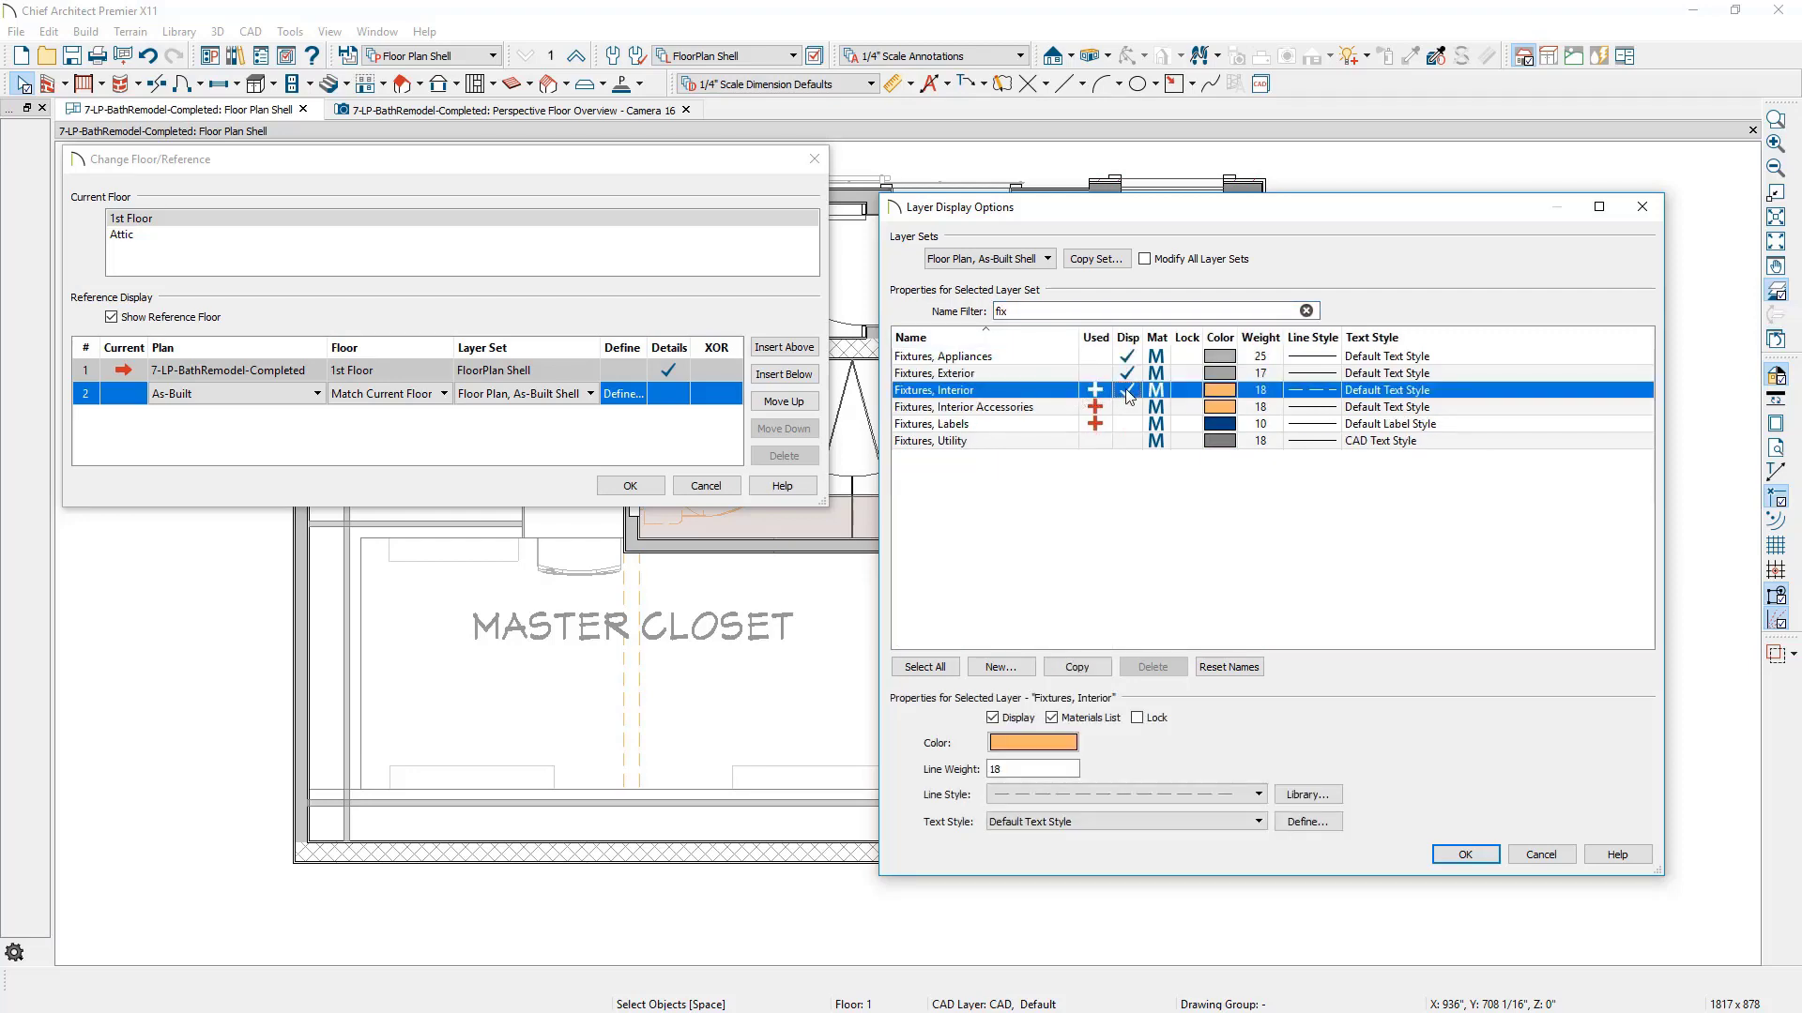
click(1459, 854)
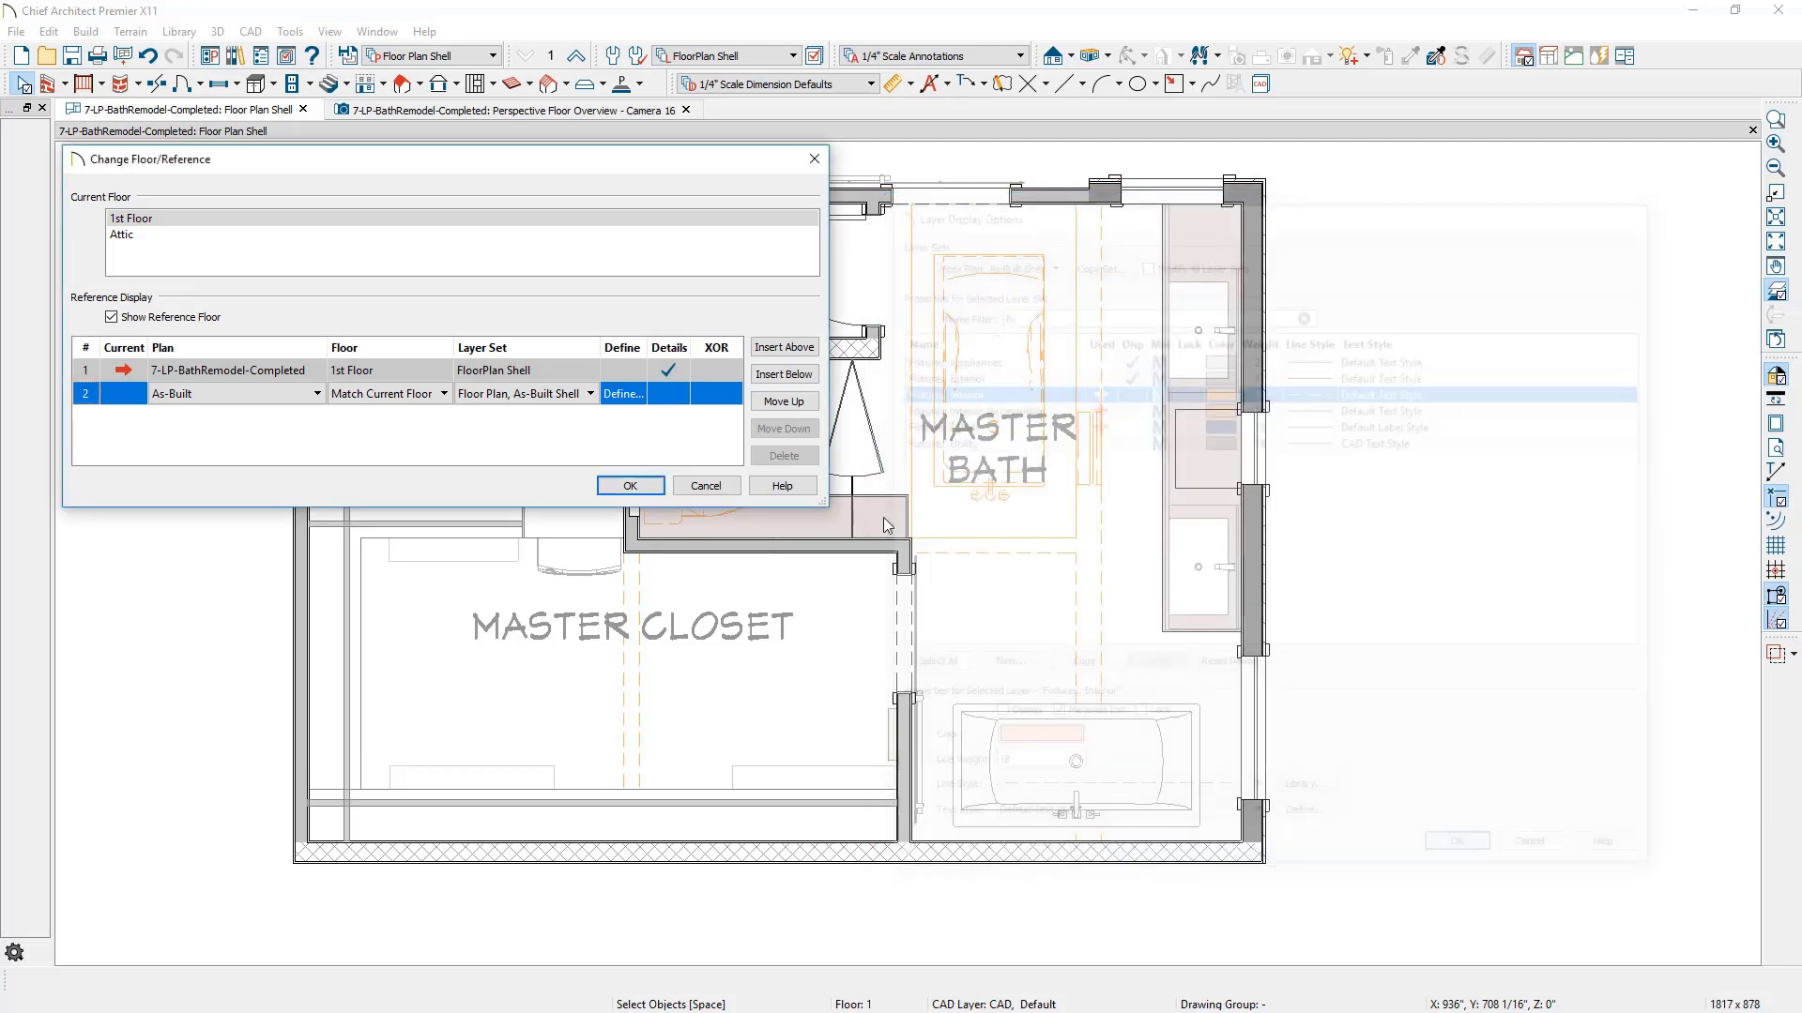
click(615, 487)
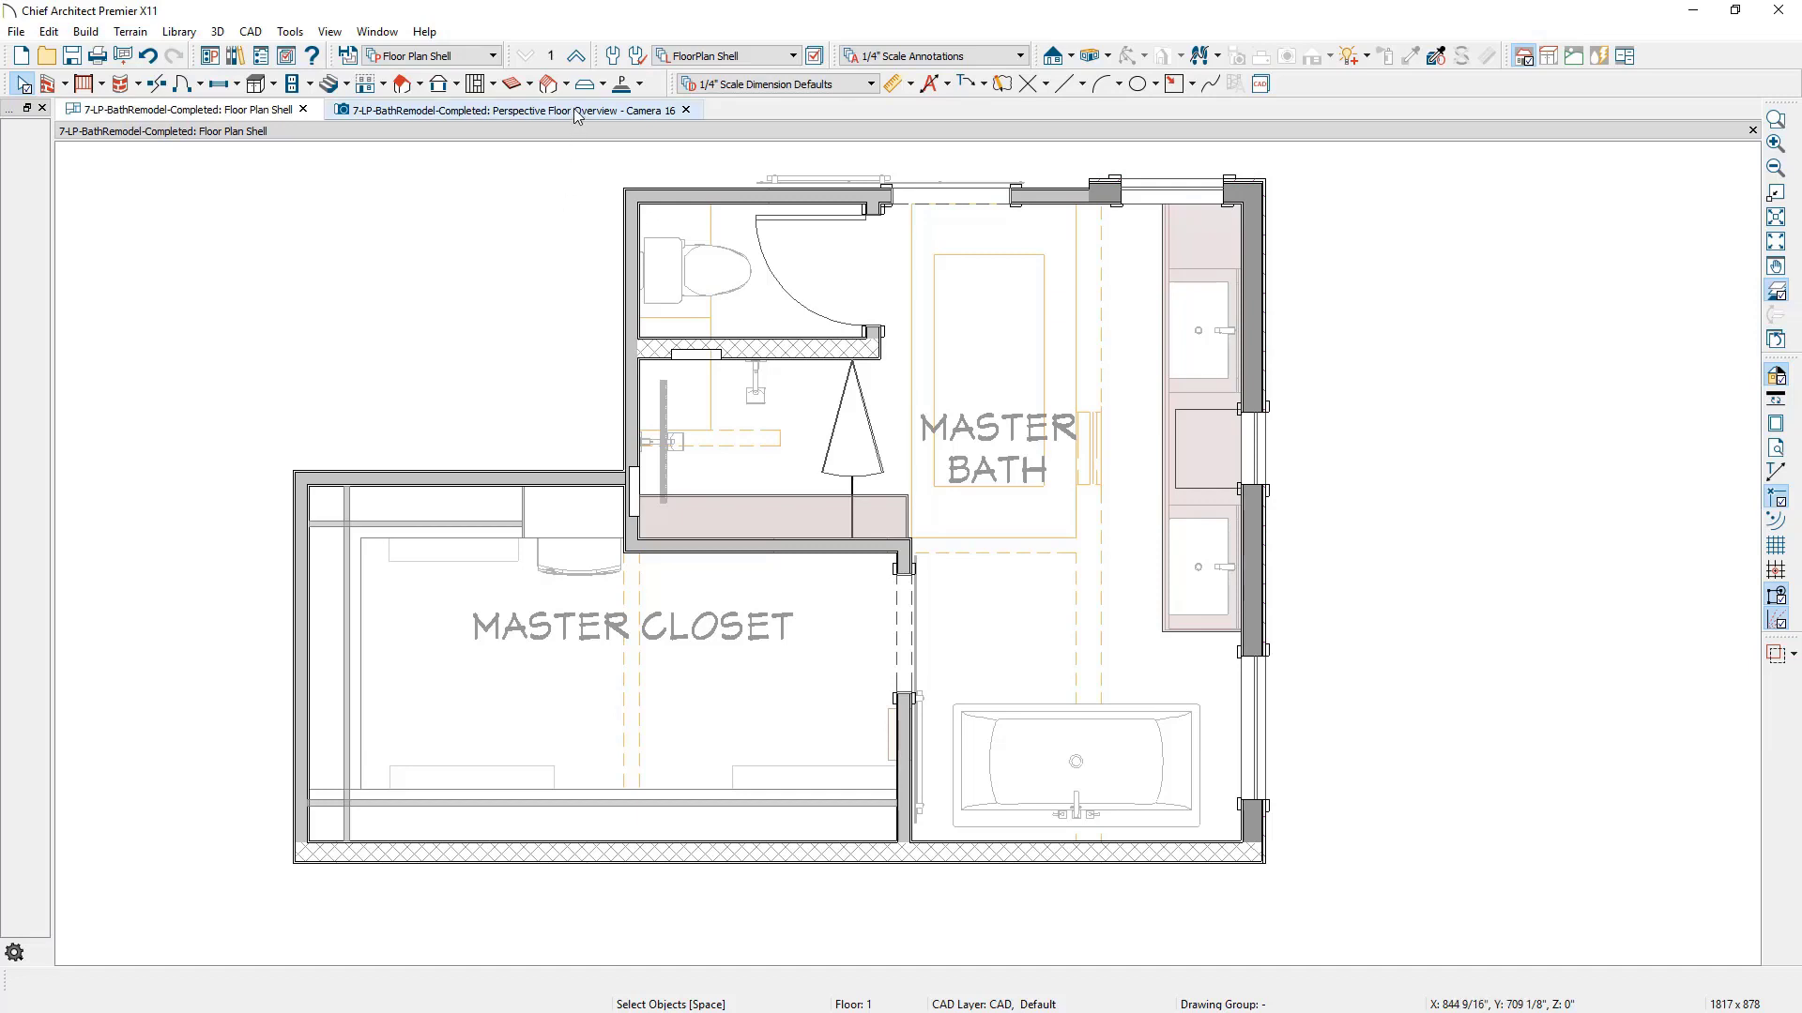
key(ctrl+Tab)
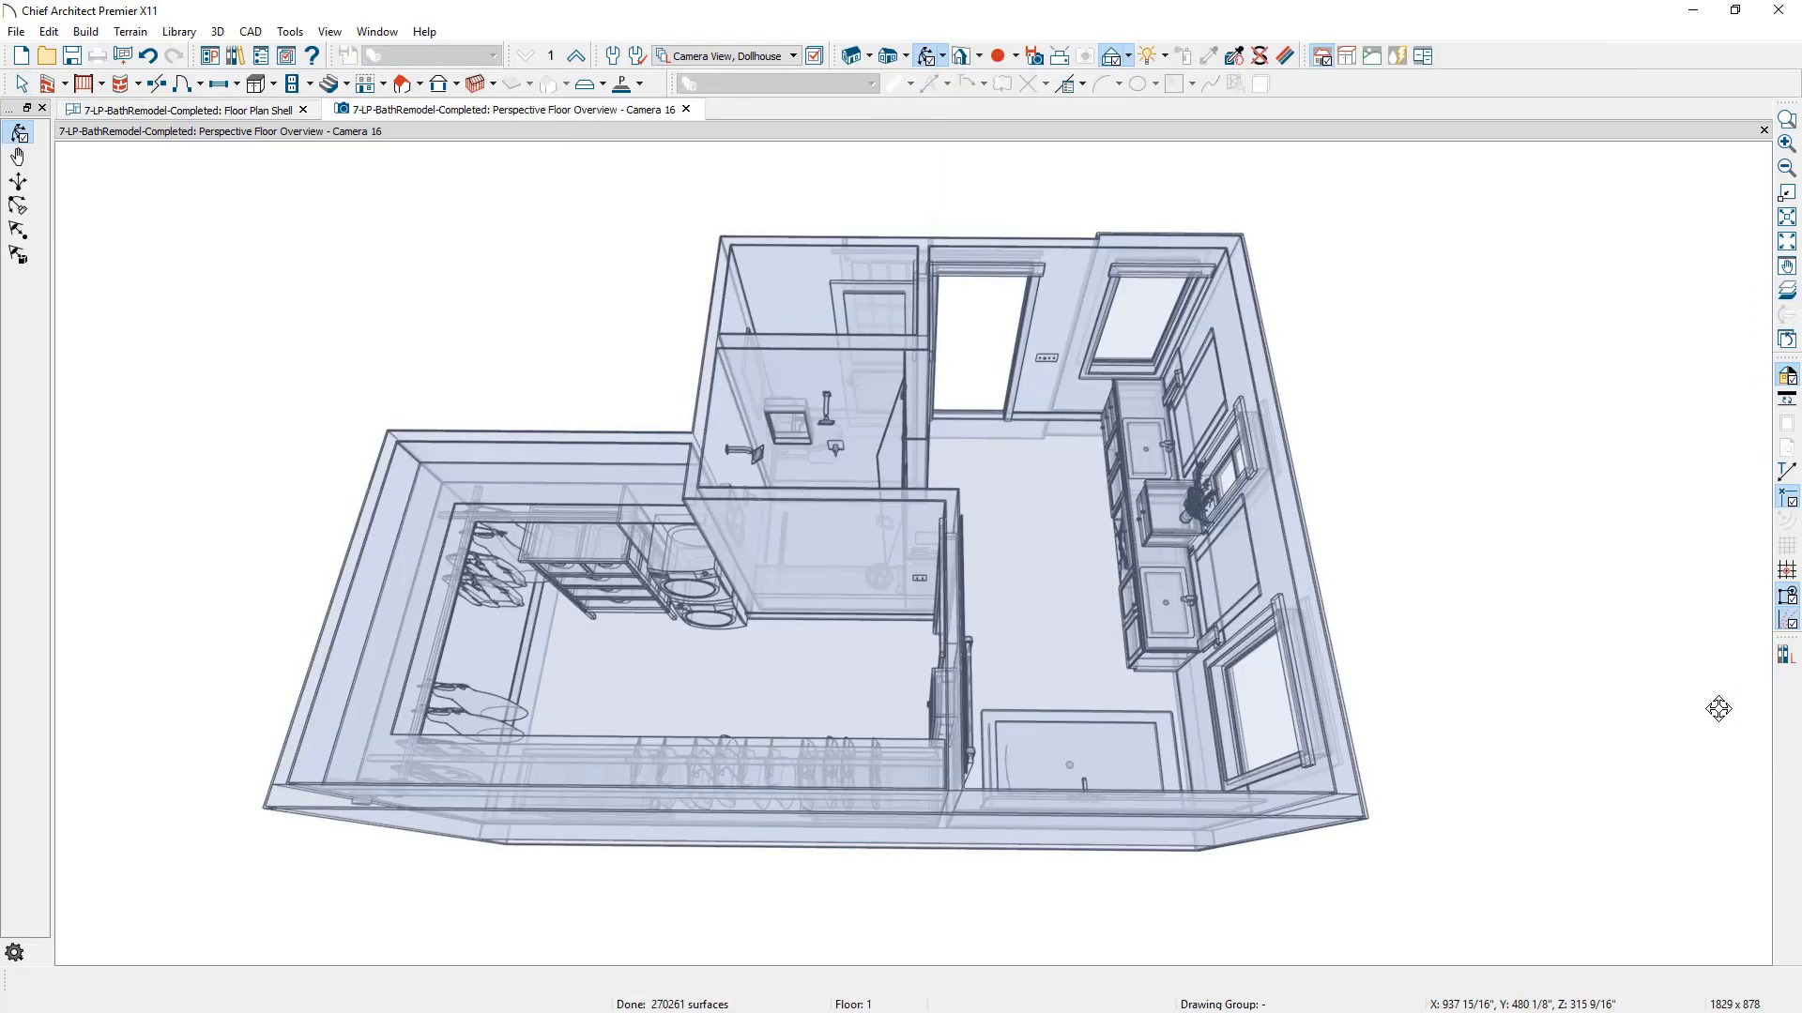